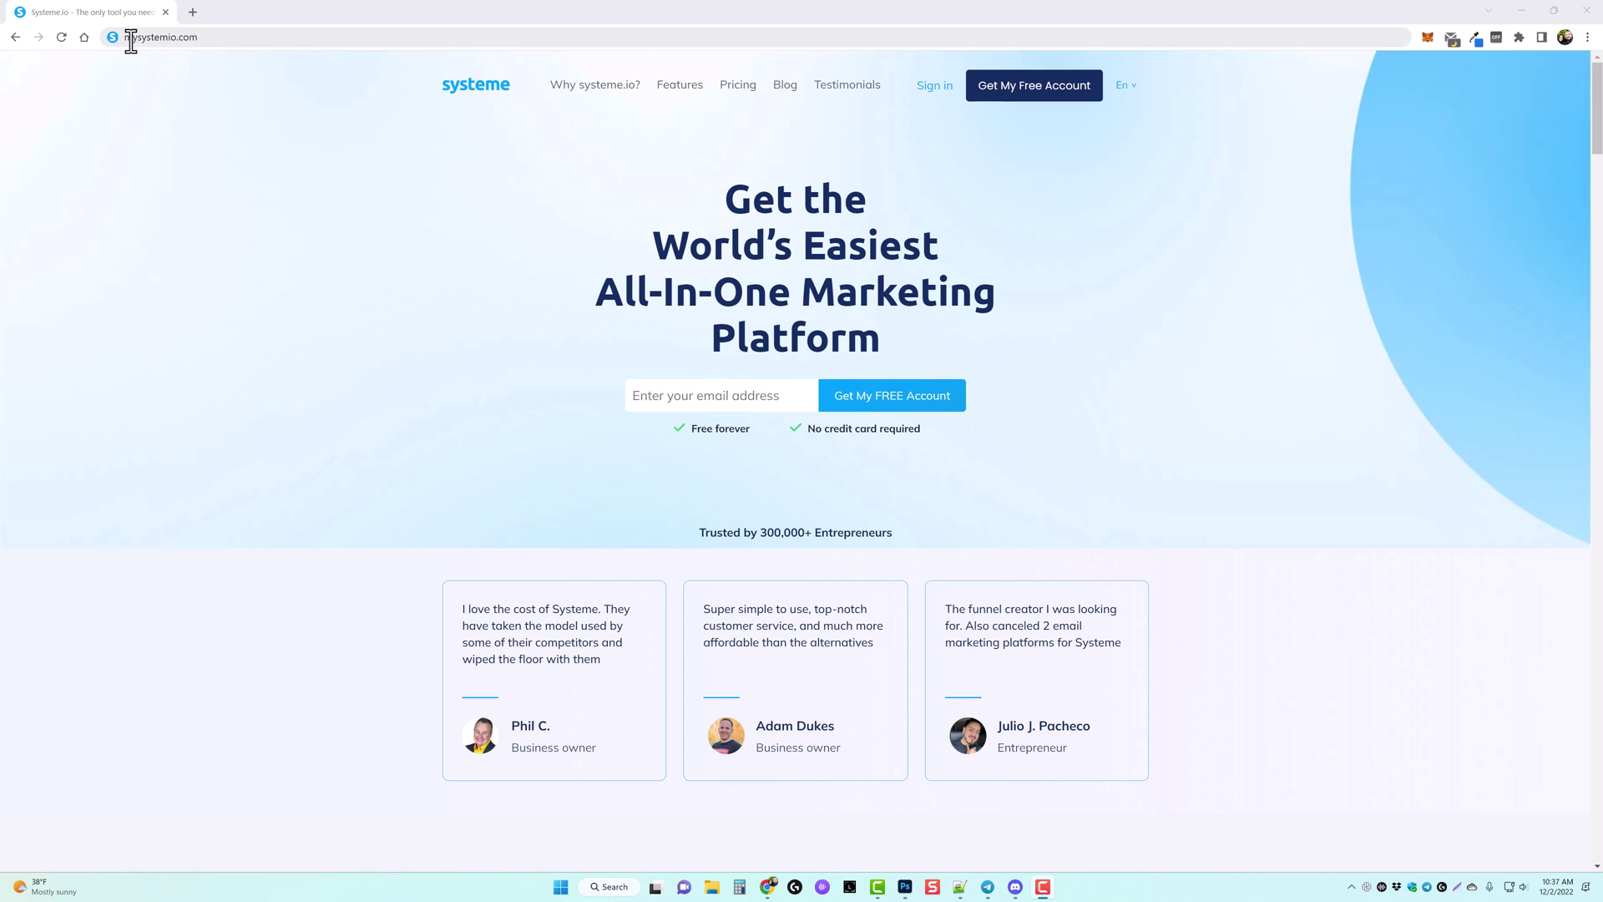
# Step: Review the tools listed on the Systeme.io features page, including the Email Marketing description
pyautogui.moveTo(125, 37); pyautogui.dragTo(204, 37)
pyautogui.click(198, 67)
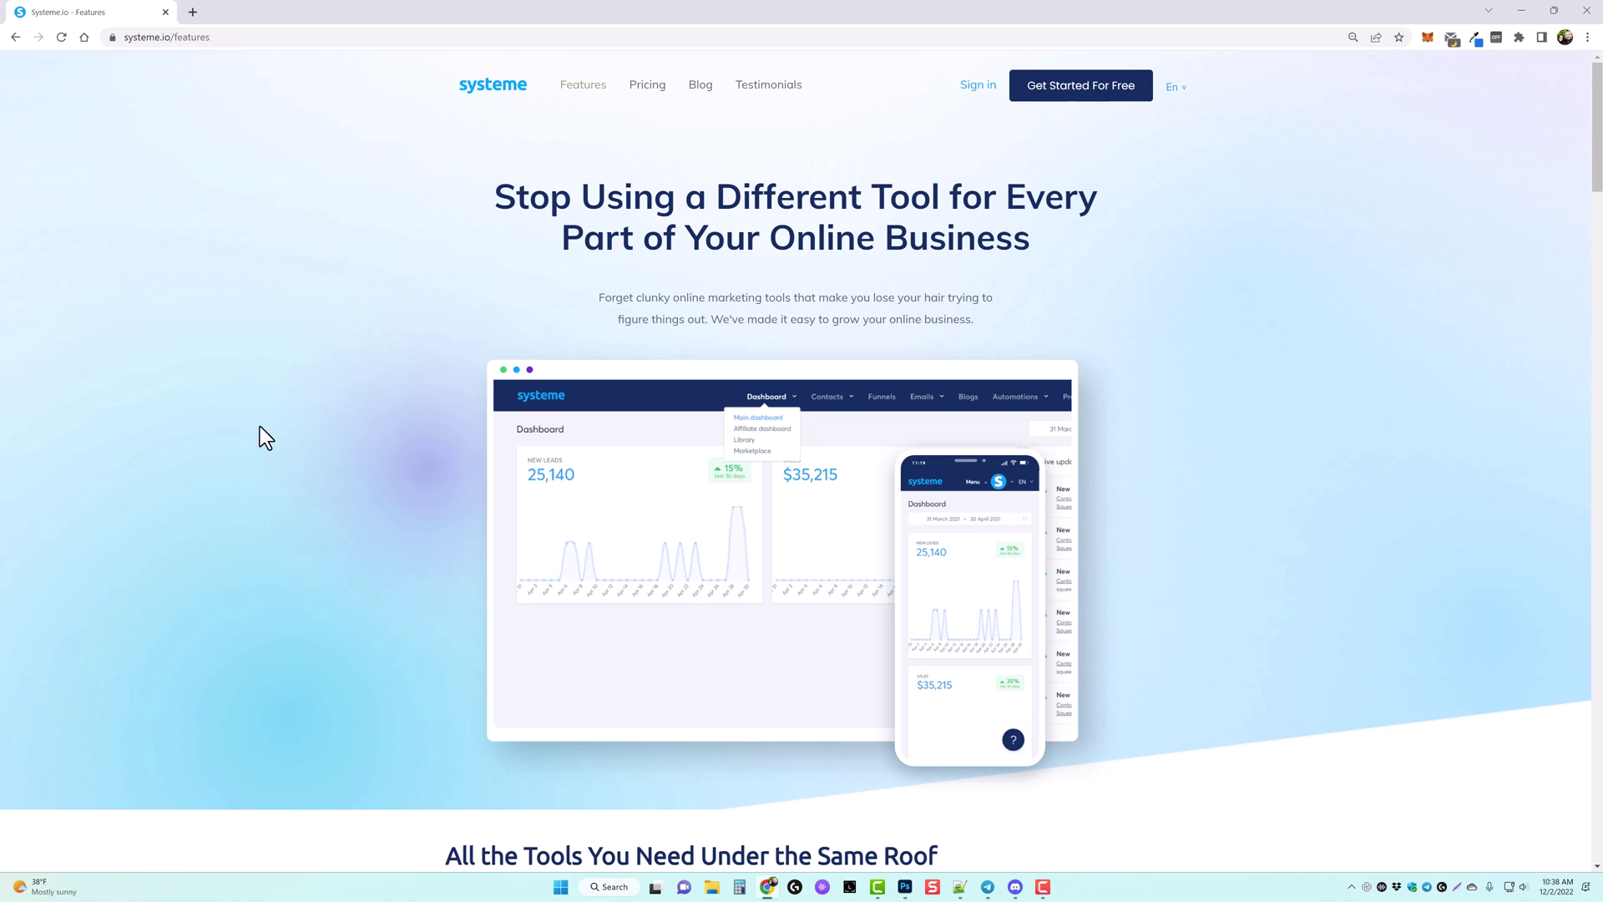
pyautogui.scroll(-5, 197, 517)
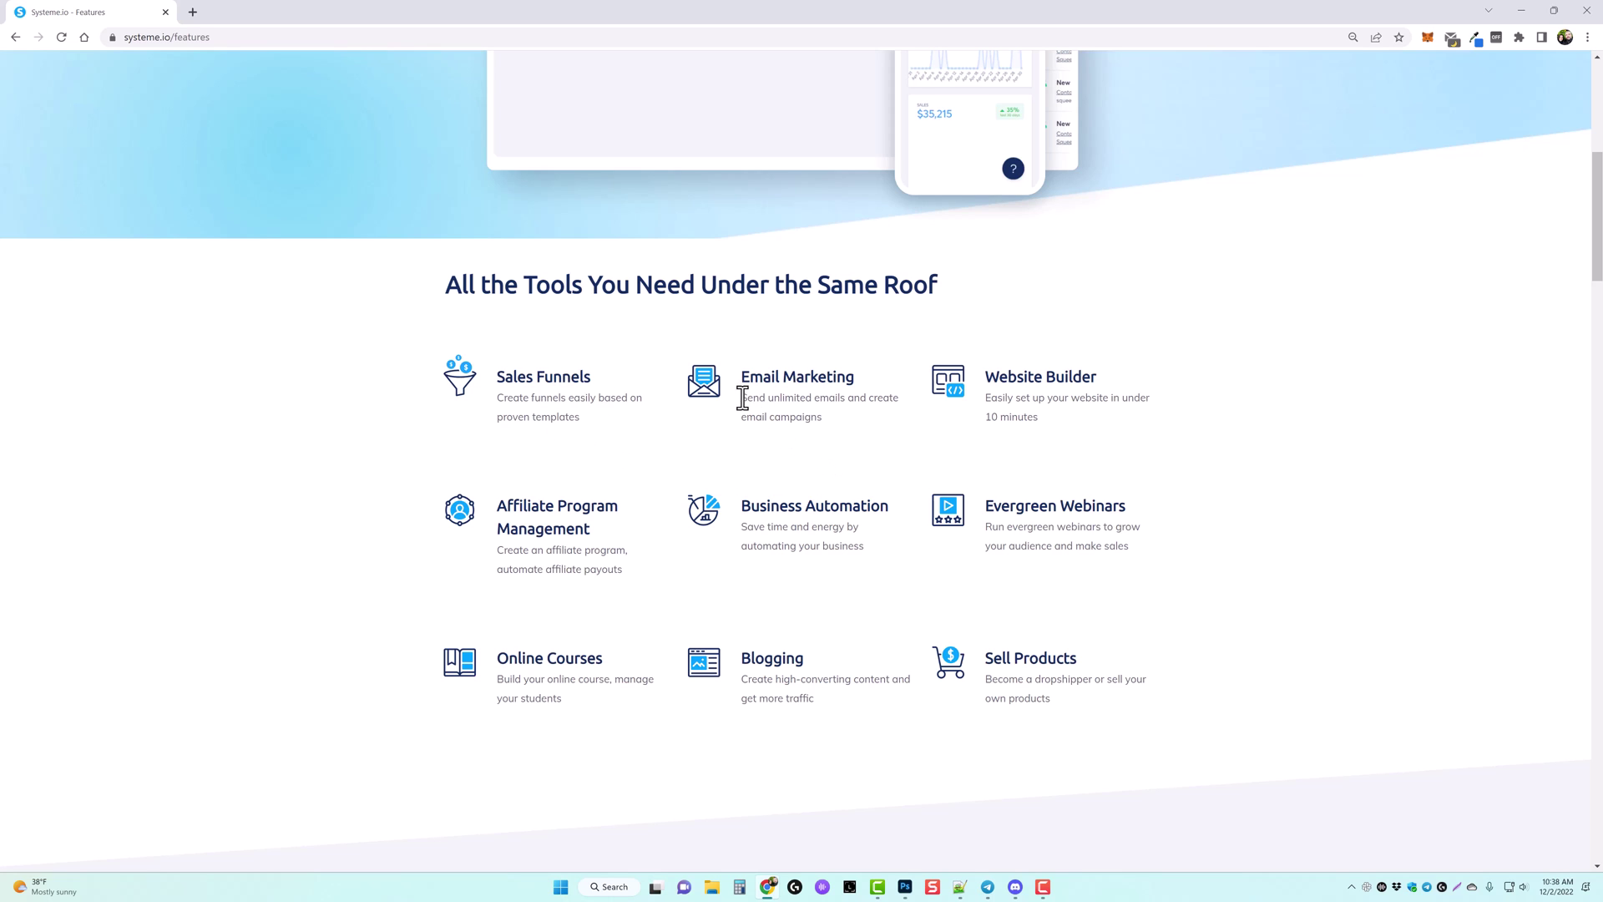
pyautogui.moveTo(742, 397); pyautogui.dragTo(849, 398)
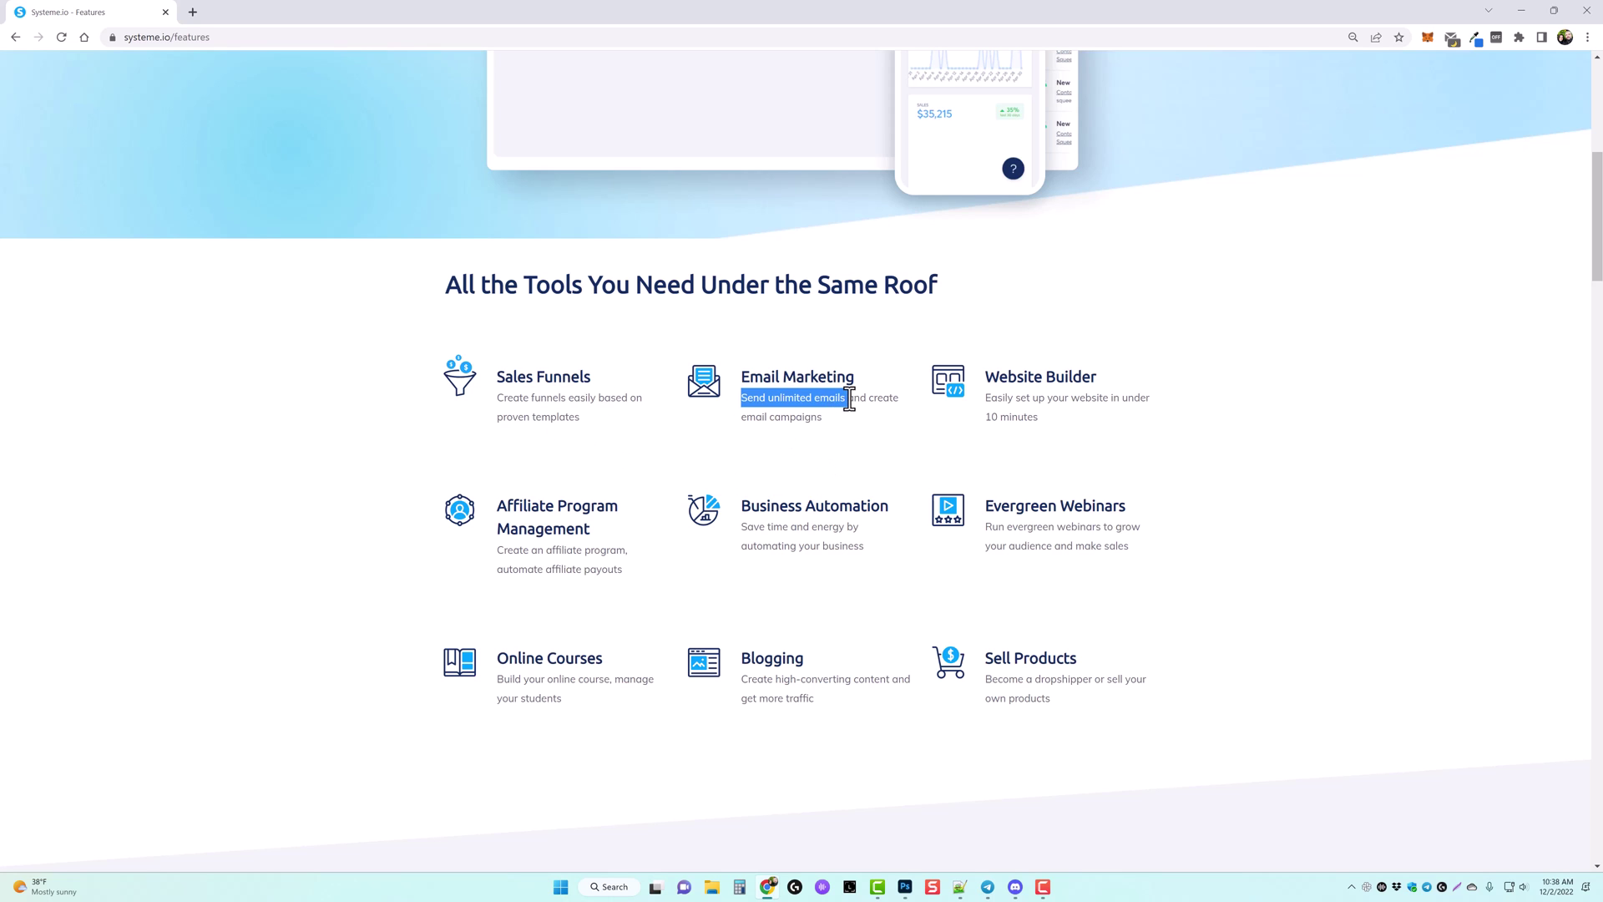
pyautogui.click(844, 420)
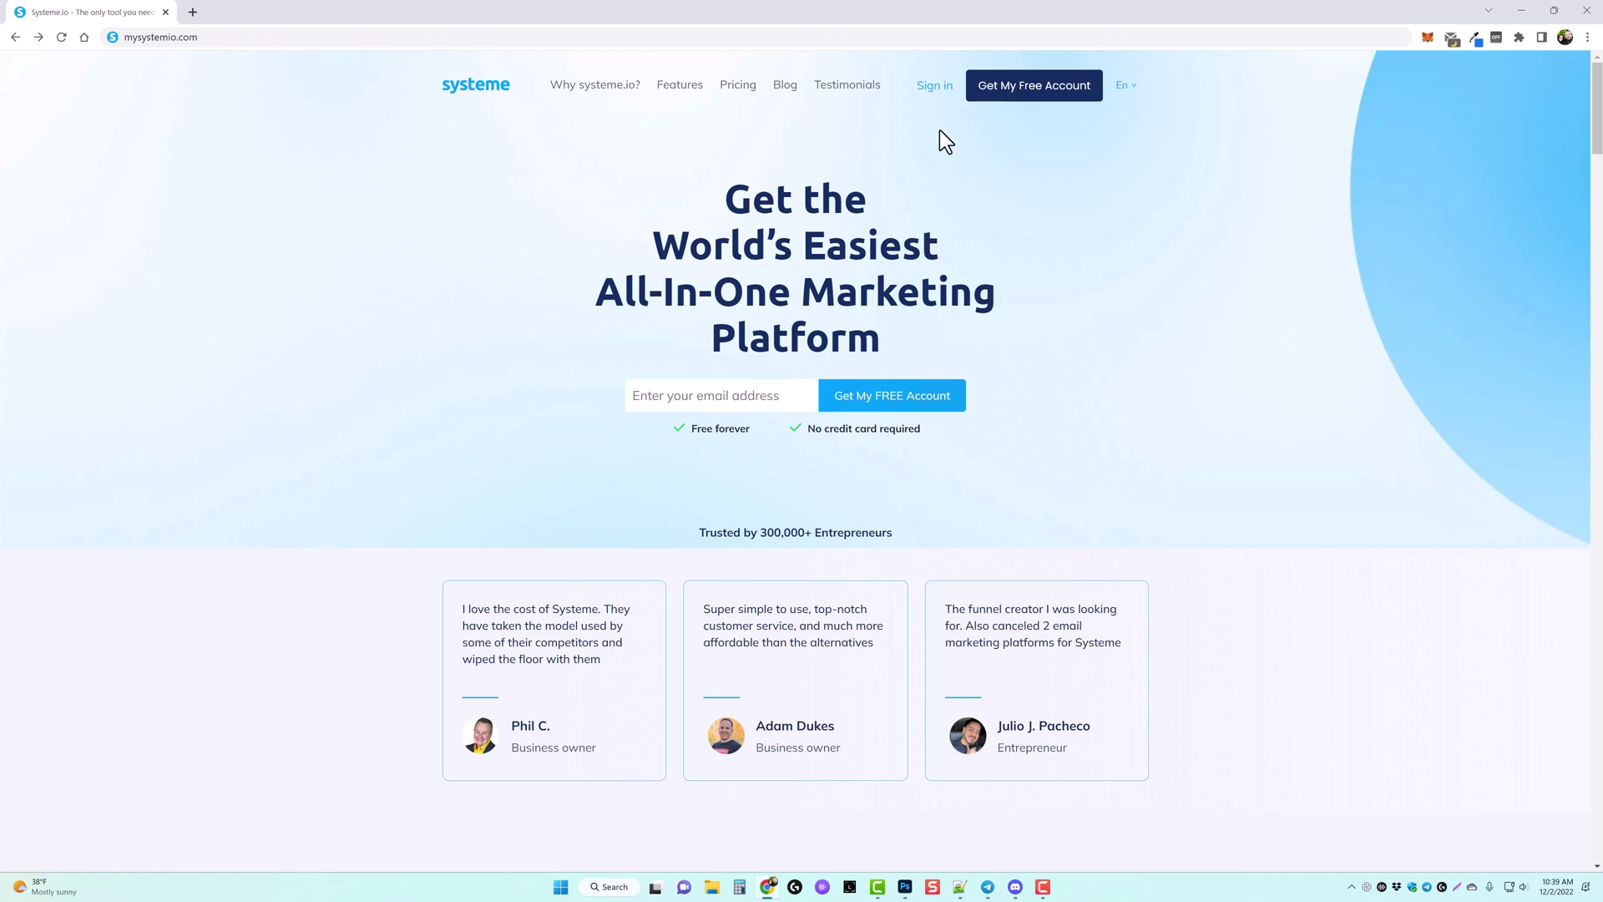
# Step: Sign in to the Systeme.io account and open the profile settings
pyautogui.click(931, 93)
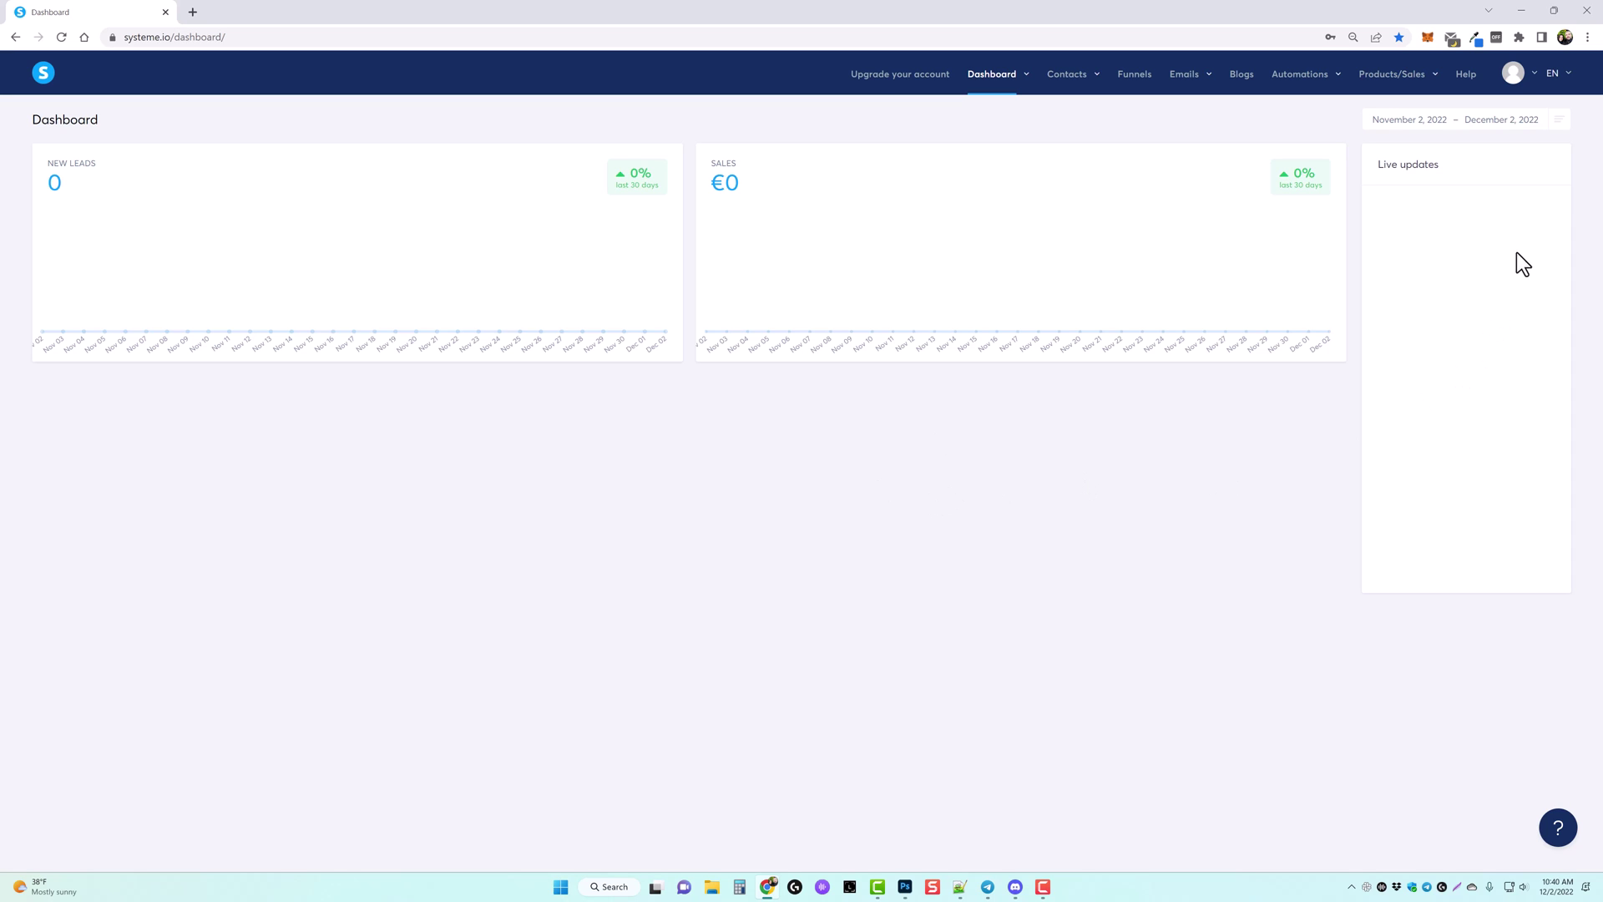
pyautogui.click(1518, 80)
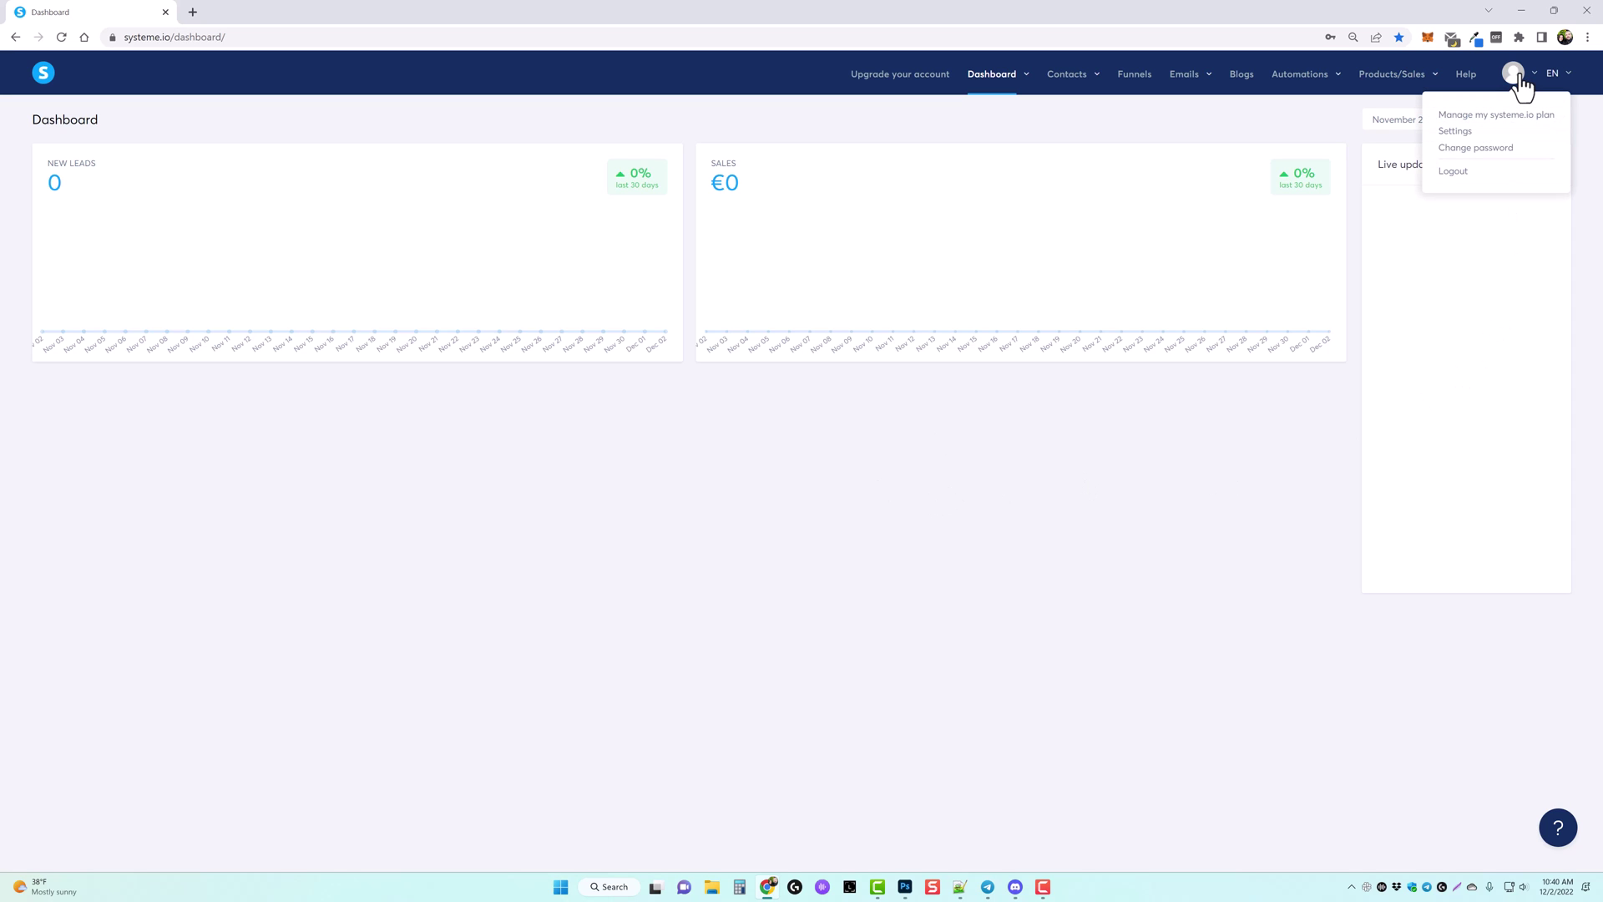
pyautogui.click(1455, 135)
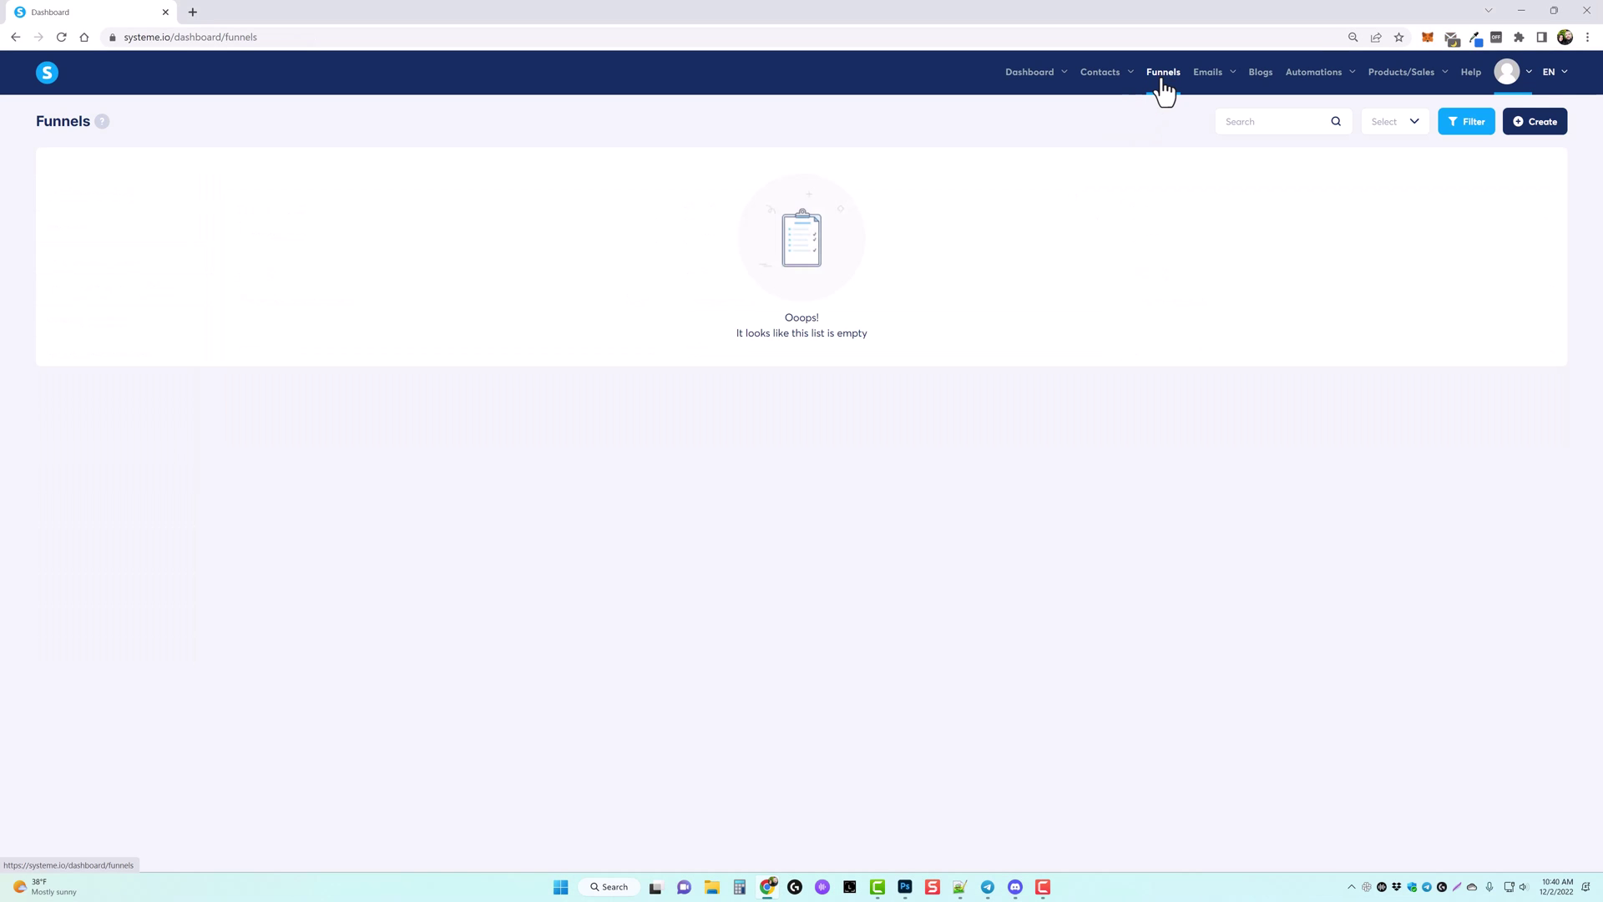
# Step: Create a funnel named "My Course" with the Custom goal and U.S. Dollar as its currency
pyautogui.click(1539, 126)
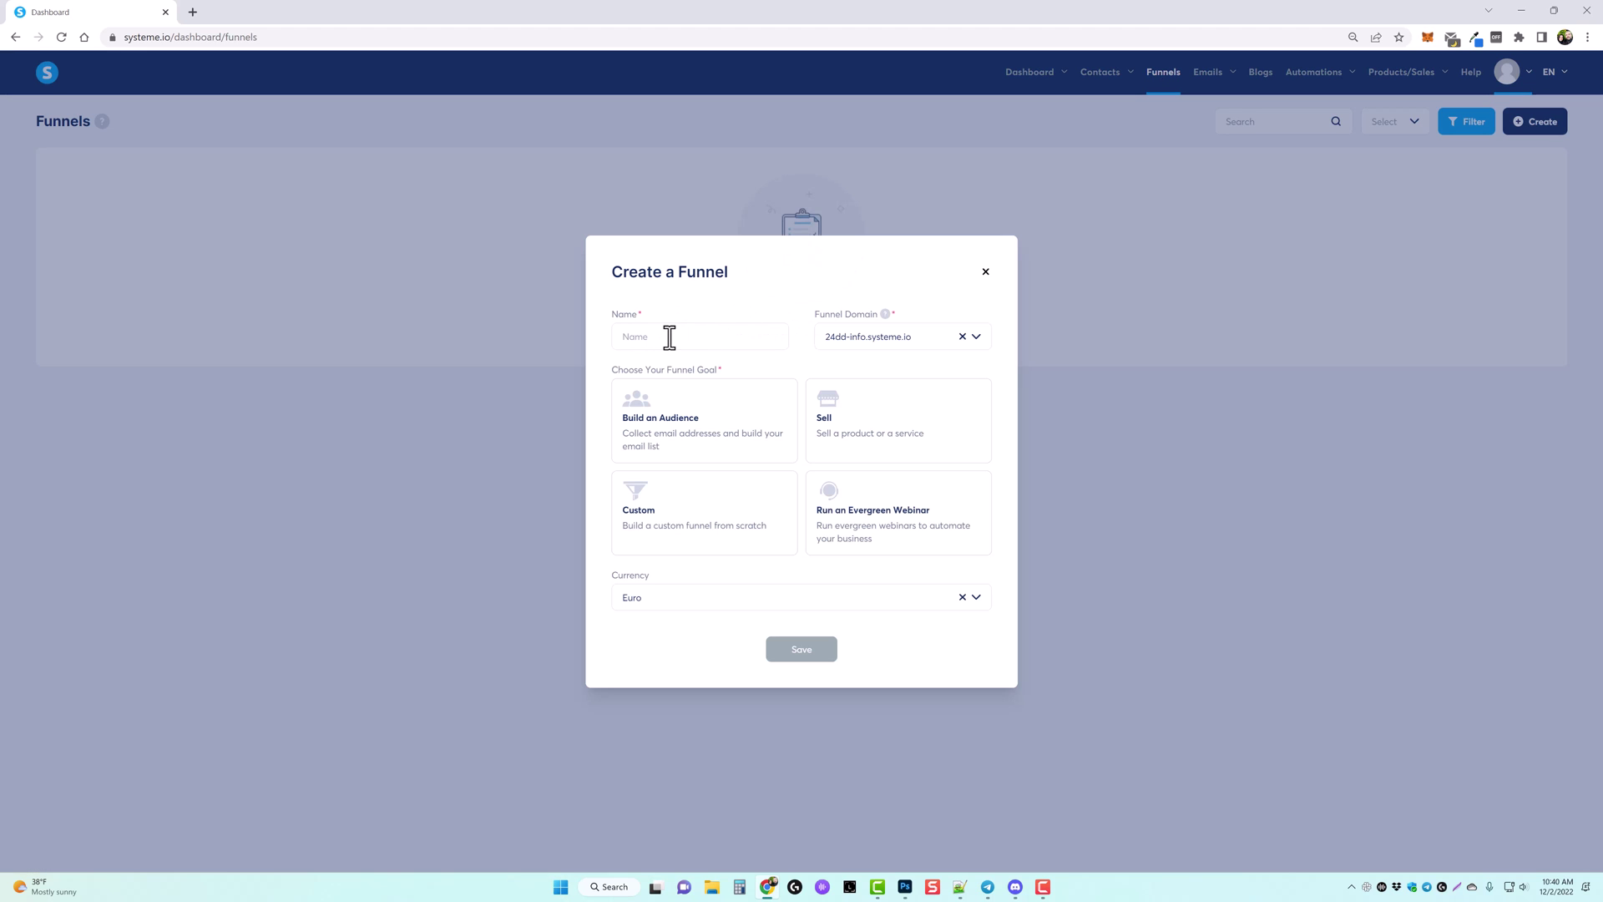
pyautogui.click(670, 338)
pyautogui.write('My Course')
pyautogui.click(858, 421)
pyautogui.click(700, 511)
pyautogui.click(739, 596)
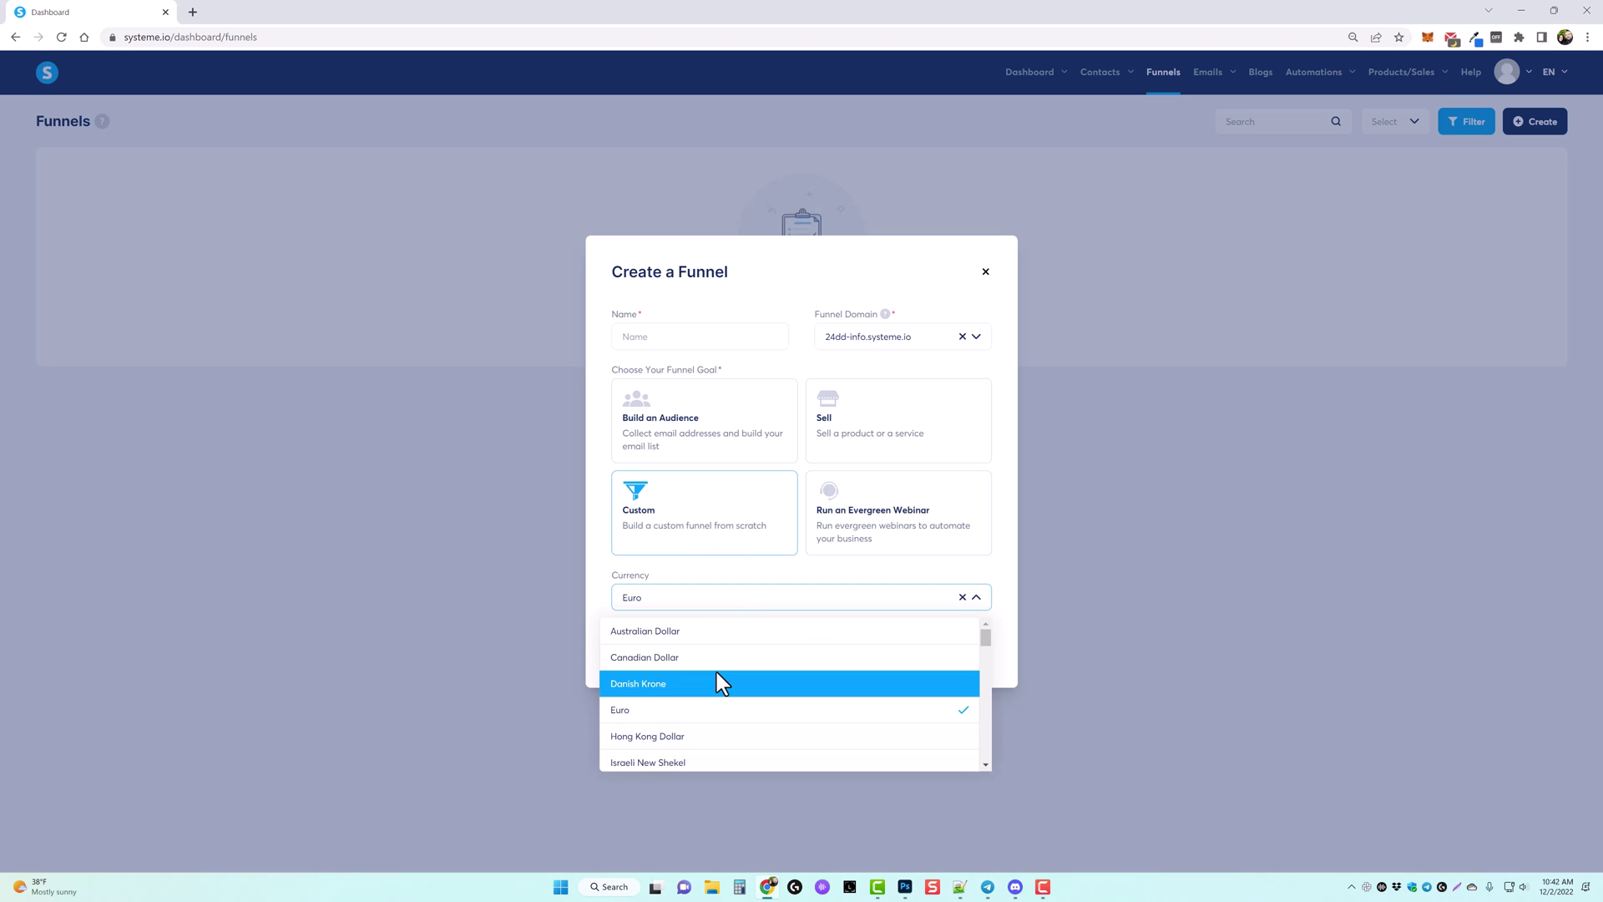
pyautogui.scroll(-5, 716, 683)
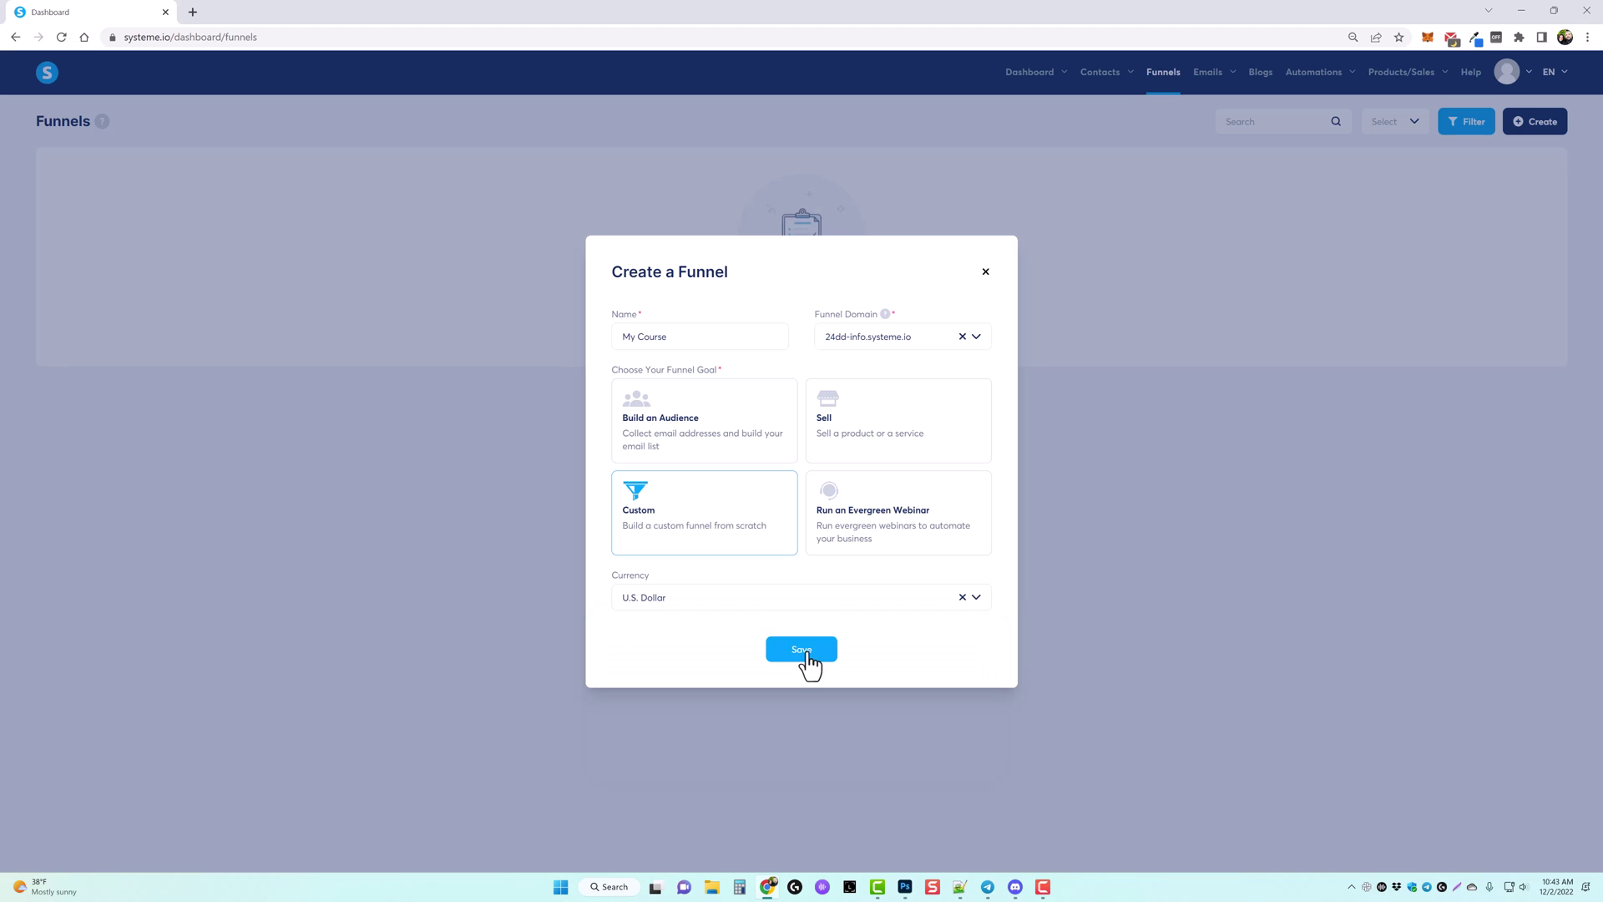
pyautogui.click(804, 651)
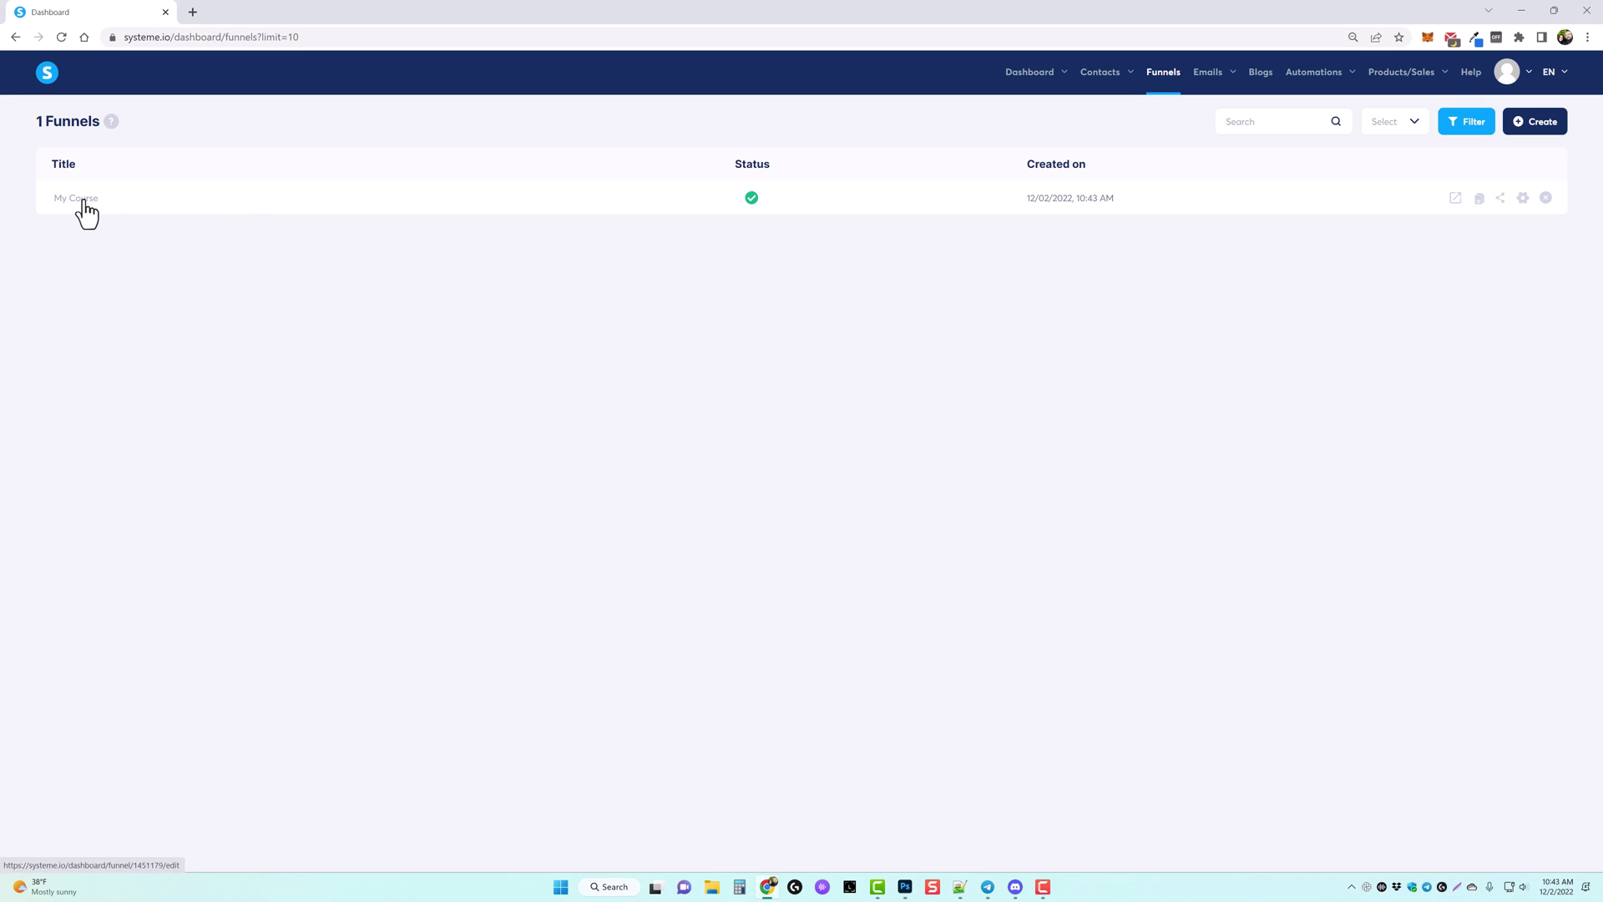
# Step: Open the My Course funnel and add a step named "Sales Page" of type Sales page
pyautogui.click(84, 201)
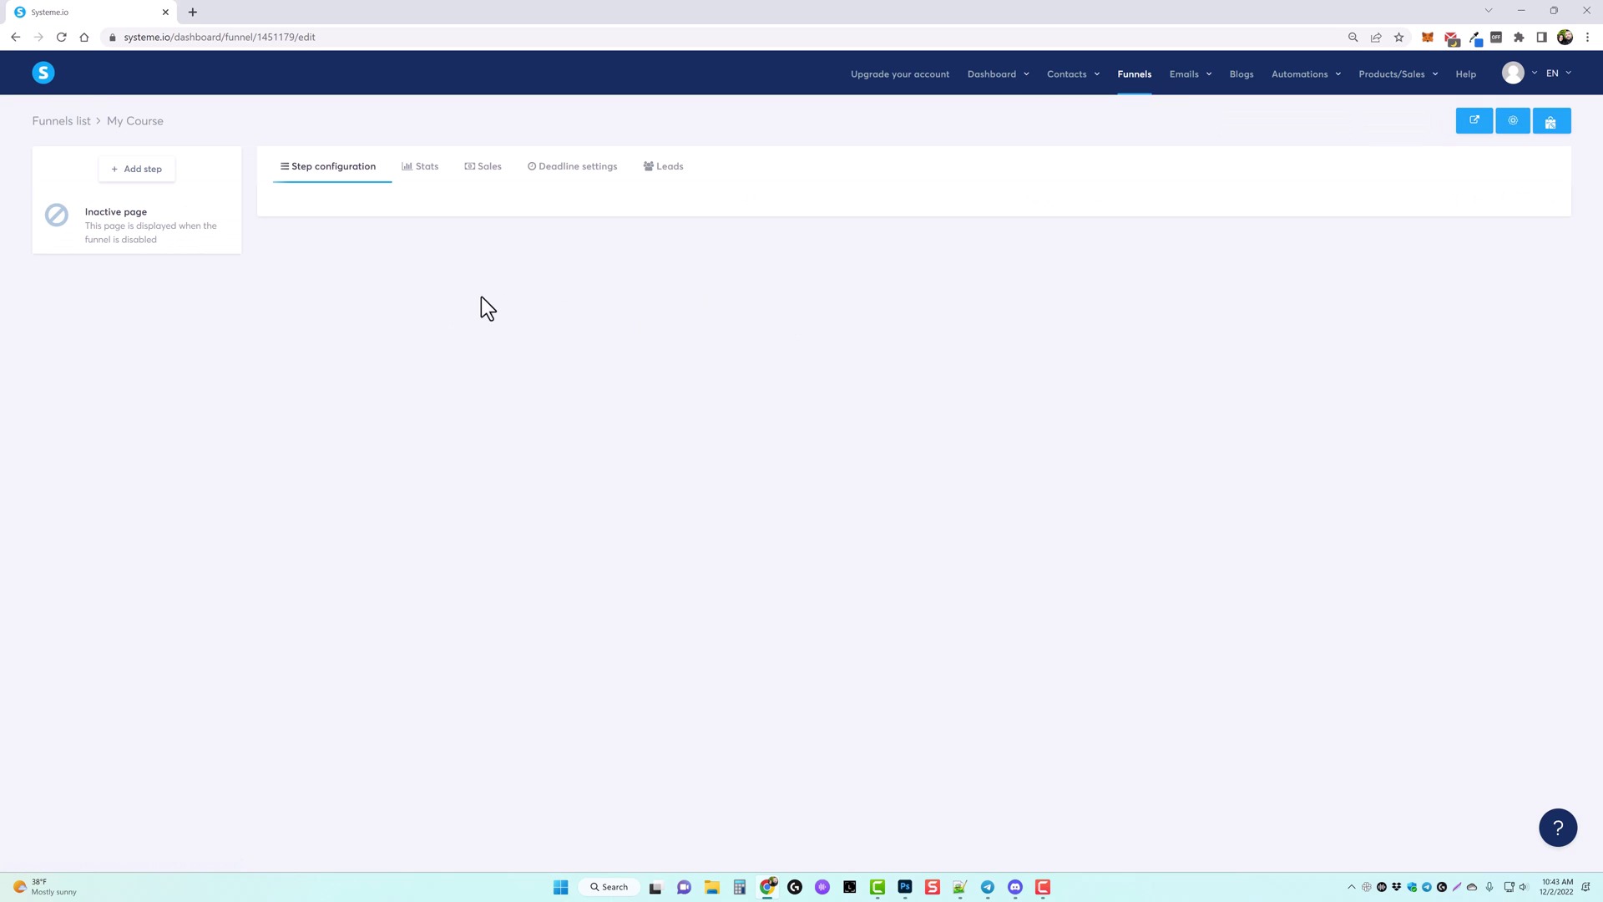
pyautogui.click(142, 170)
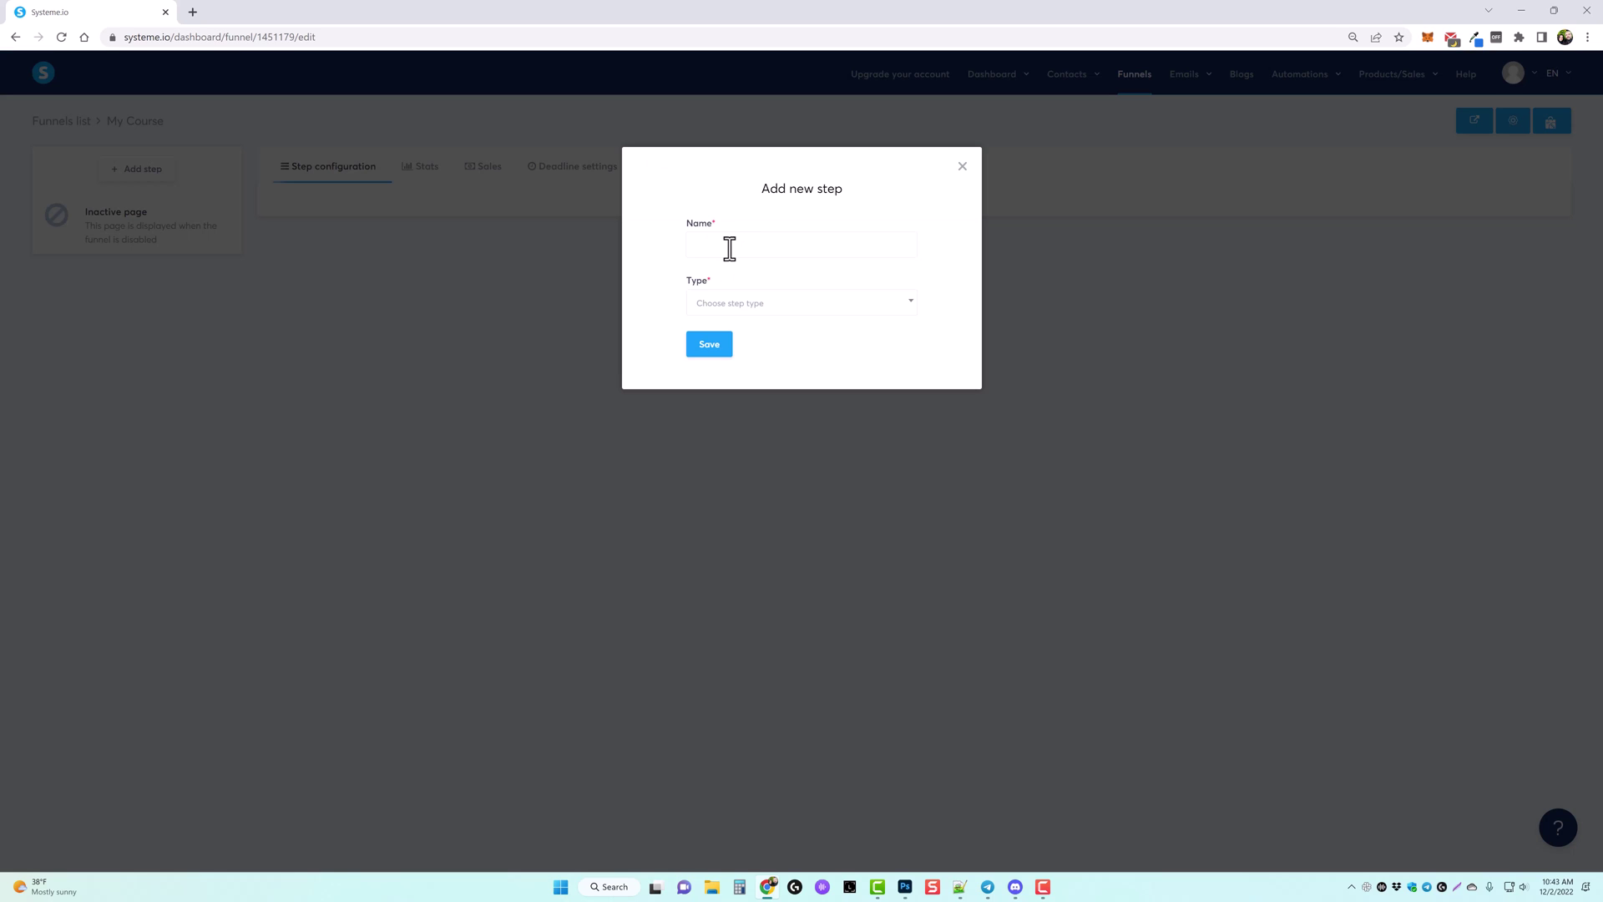
pyautogui.click(728, 237)
pyautogui.click(752, 272)
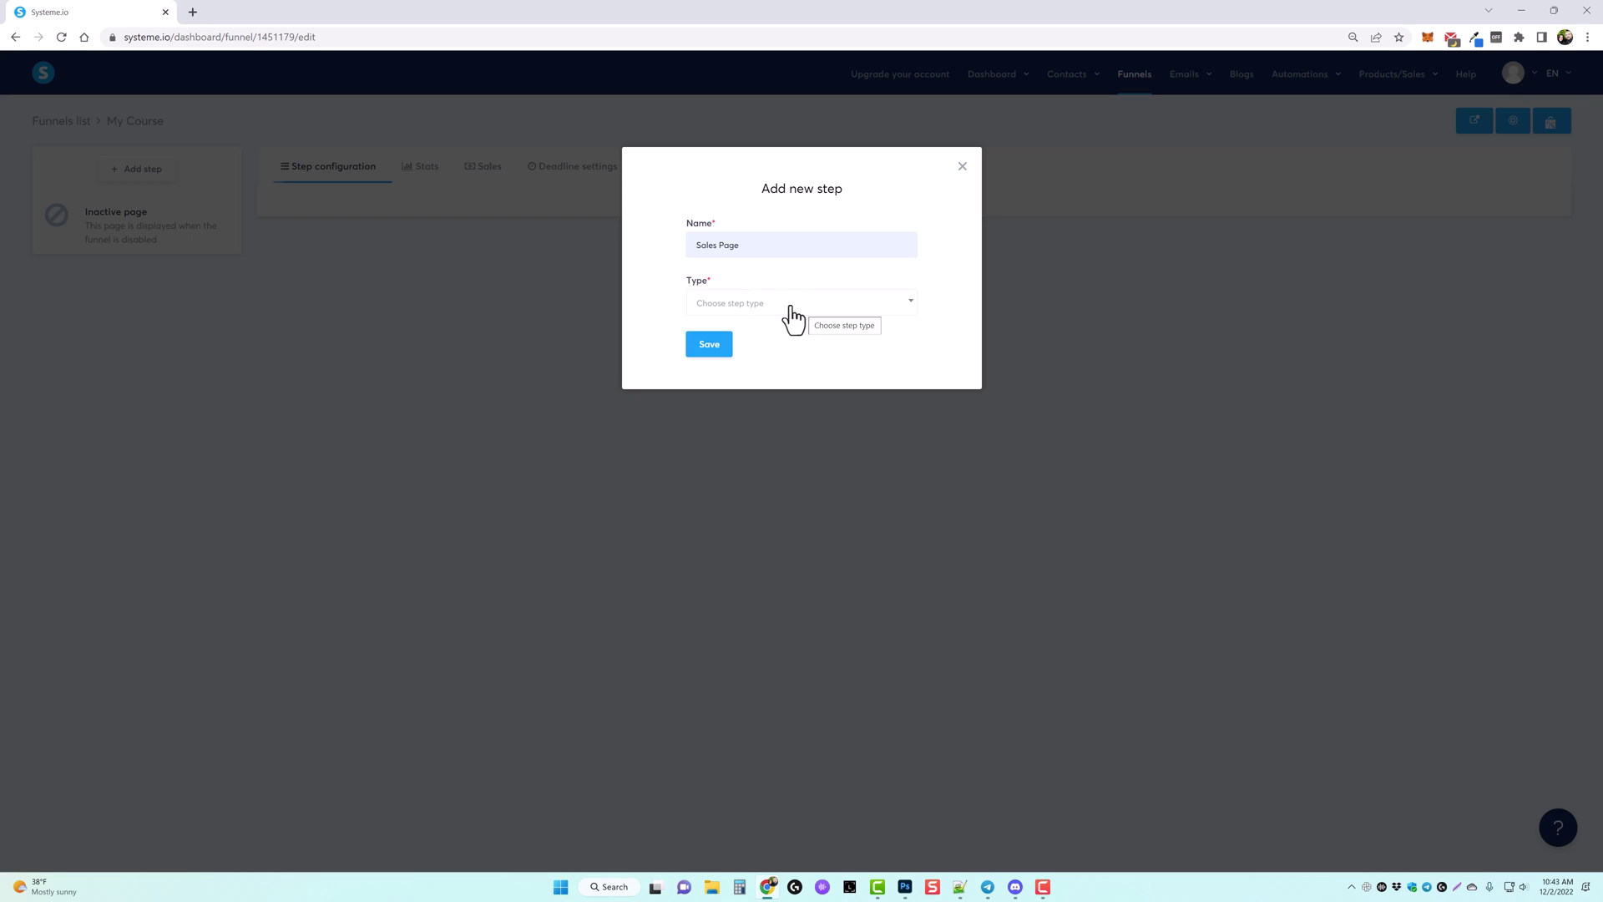
pyautogui.click(778, 311)
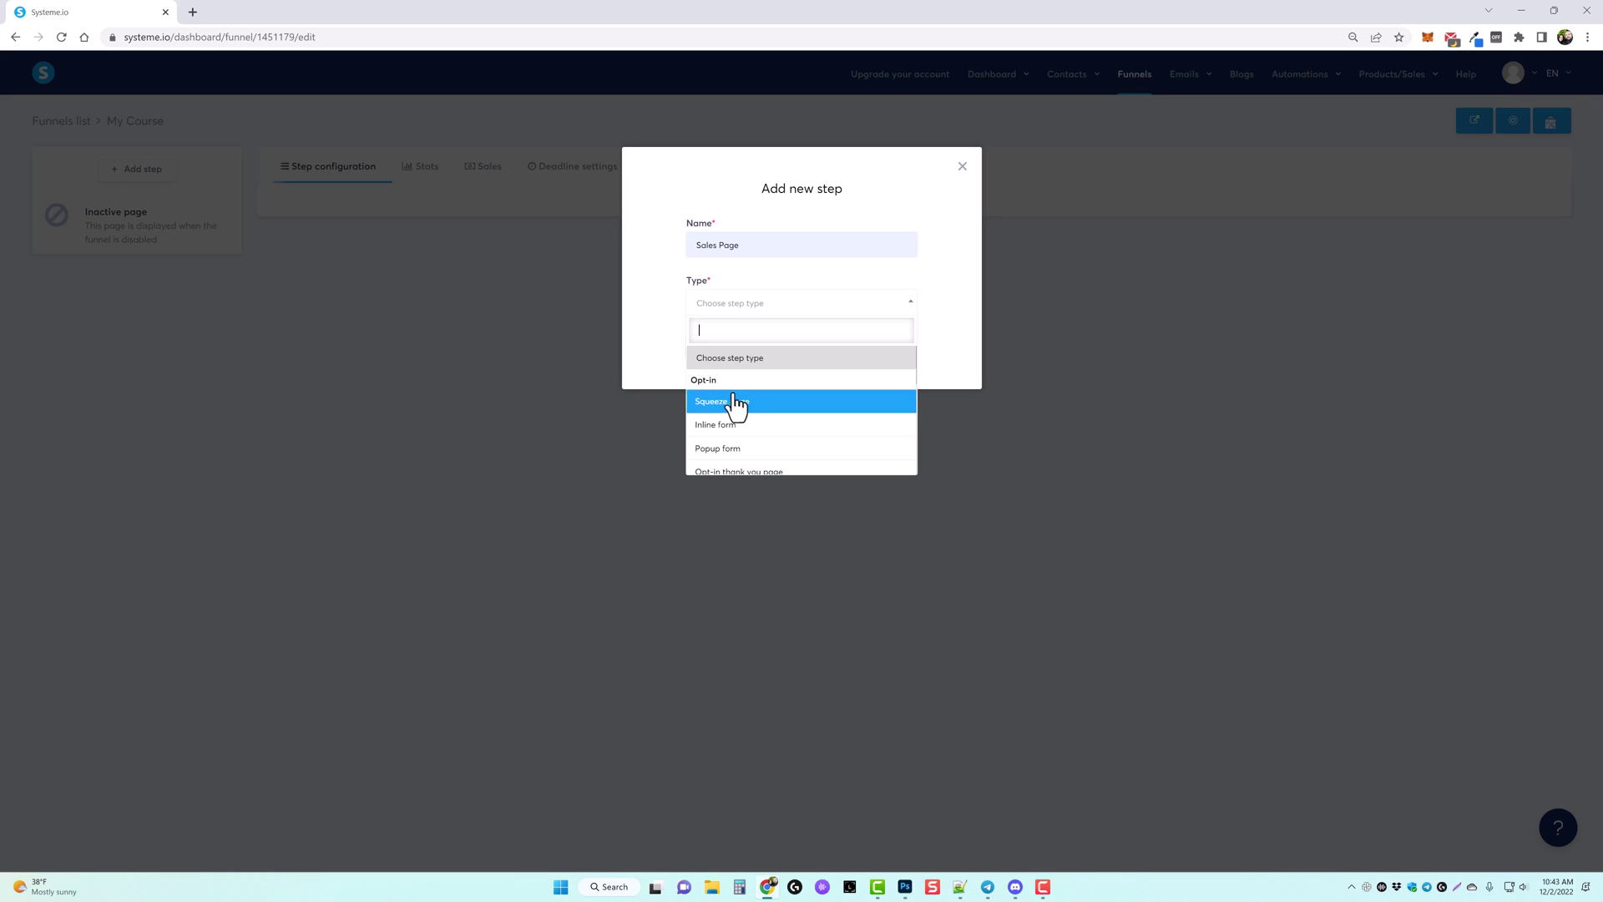
pyautogui.scroll(-4, 742, 406)
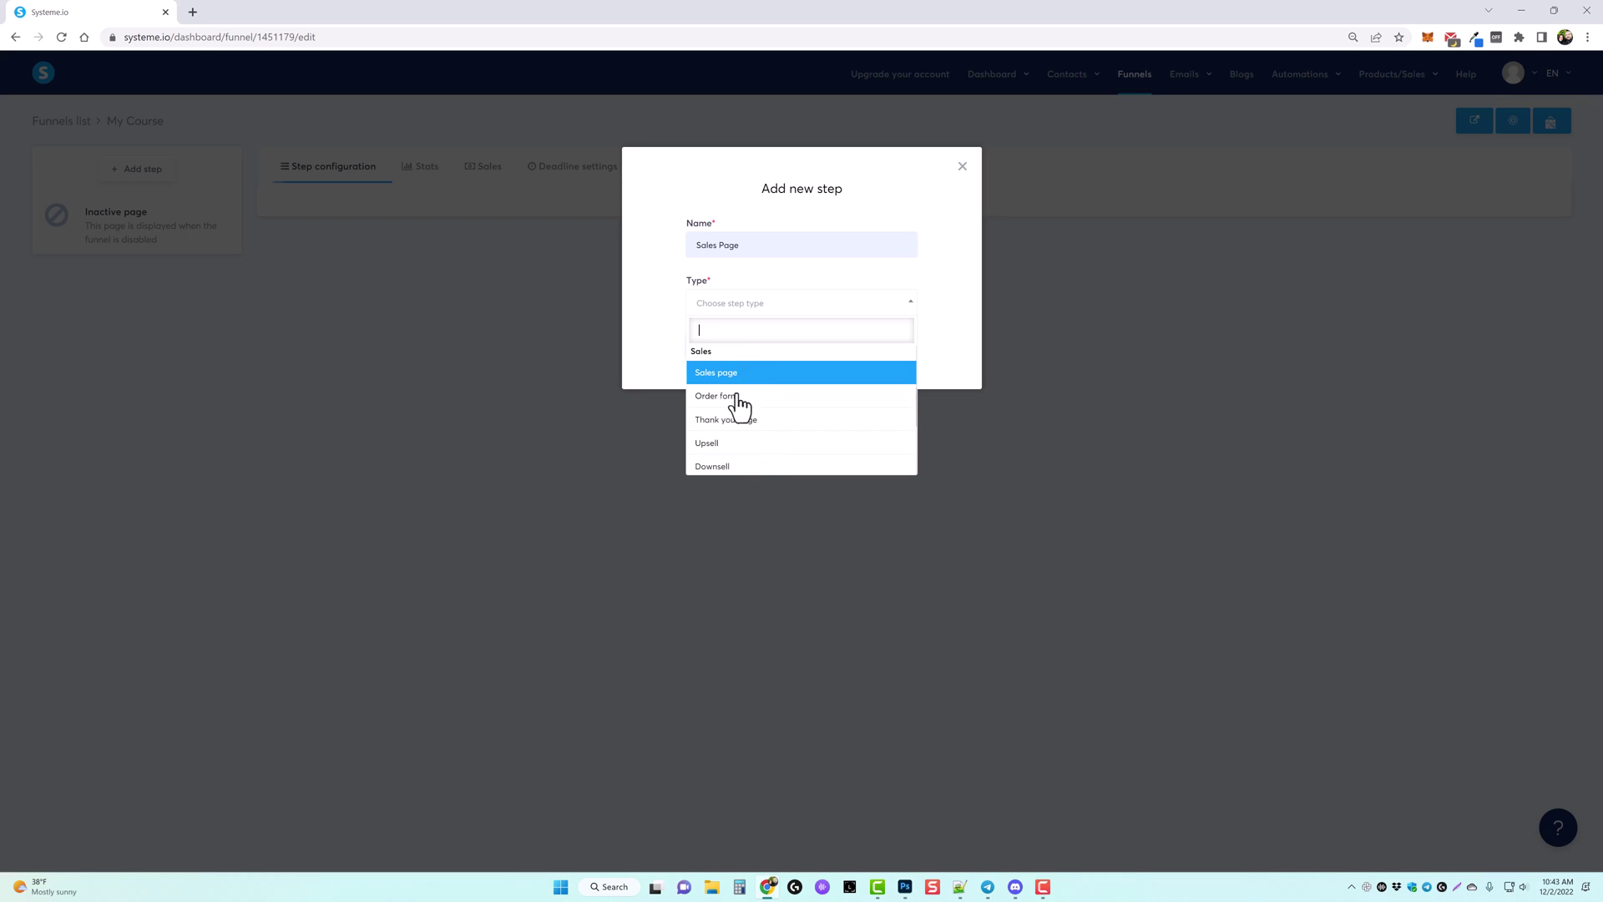
pyautogui.scroll(-2, 764, 423)
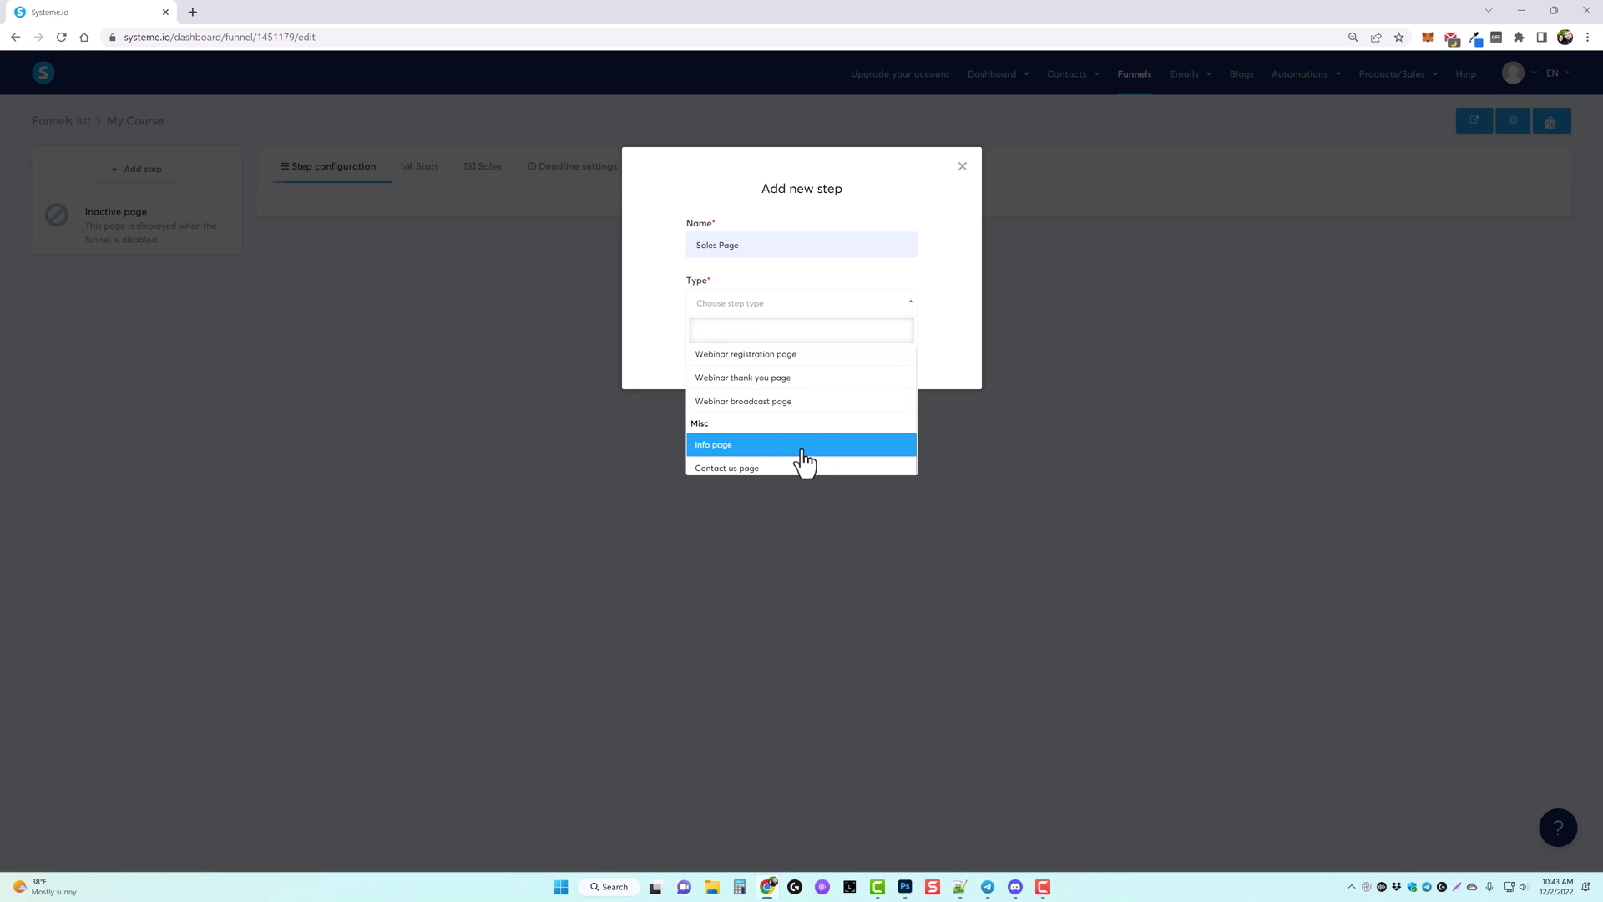
pyautogui.scroll(6, 804, 462)
pyautogui.scroll(2, 804, 461)
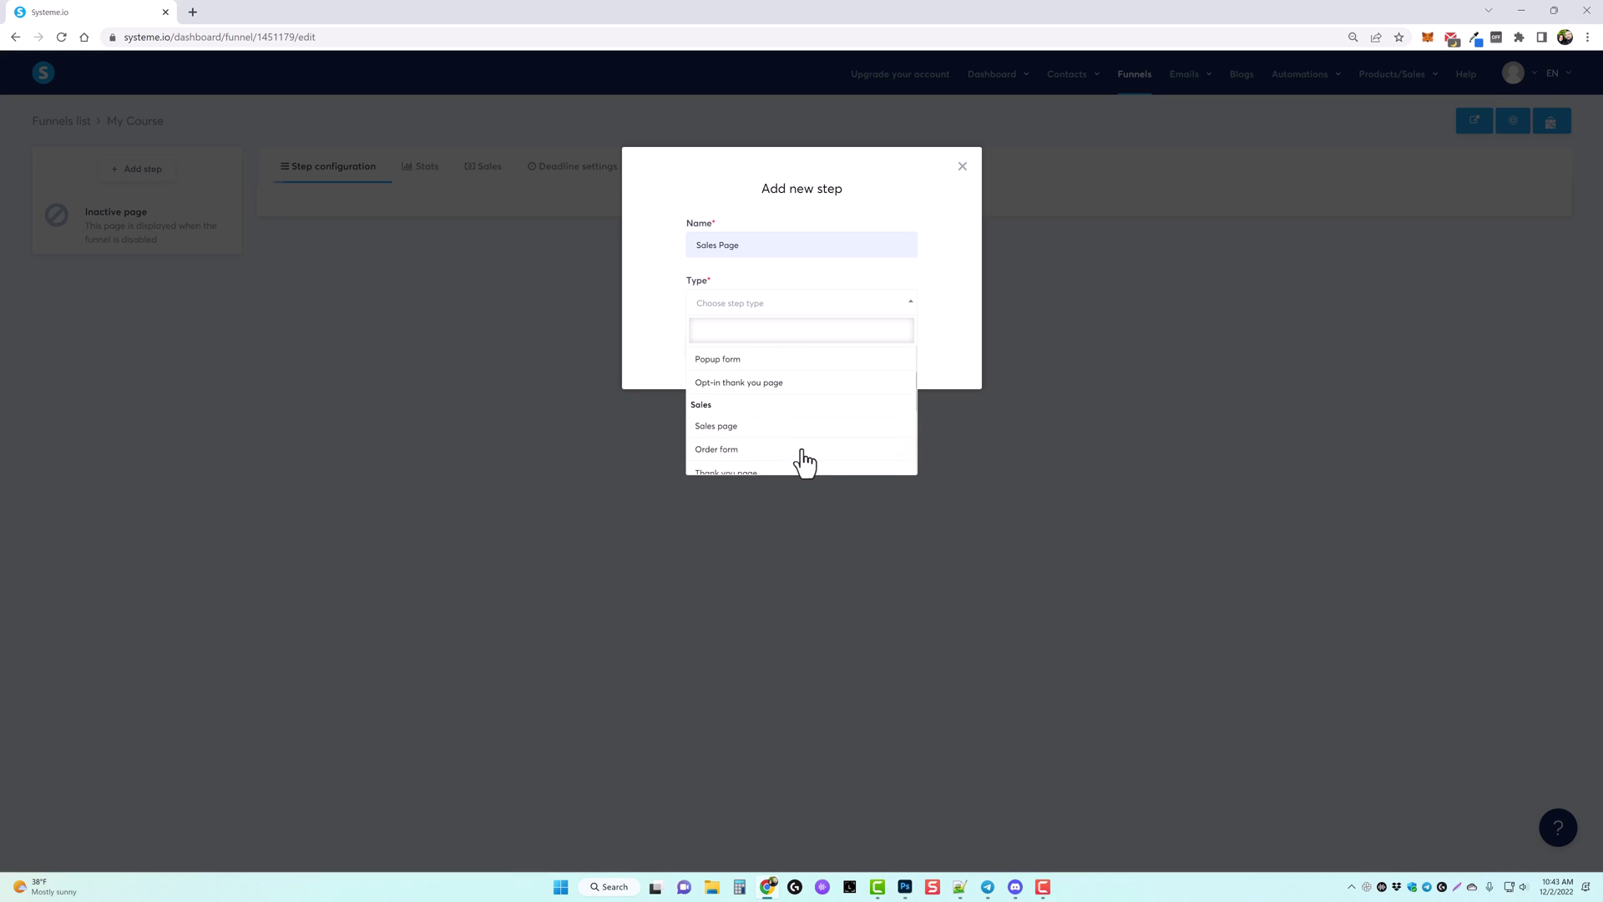
pyautogui.click(723, 429)
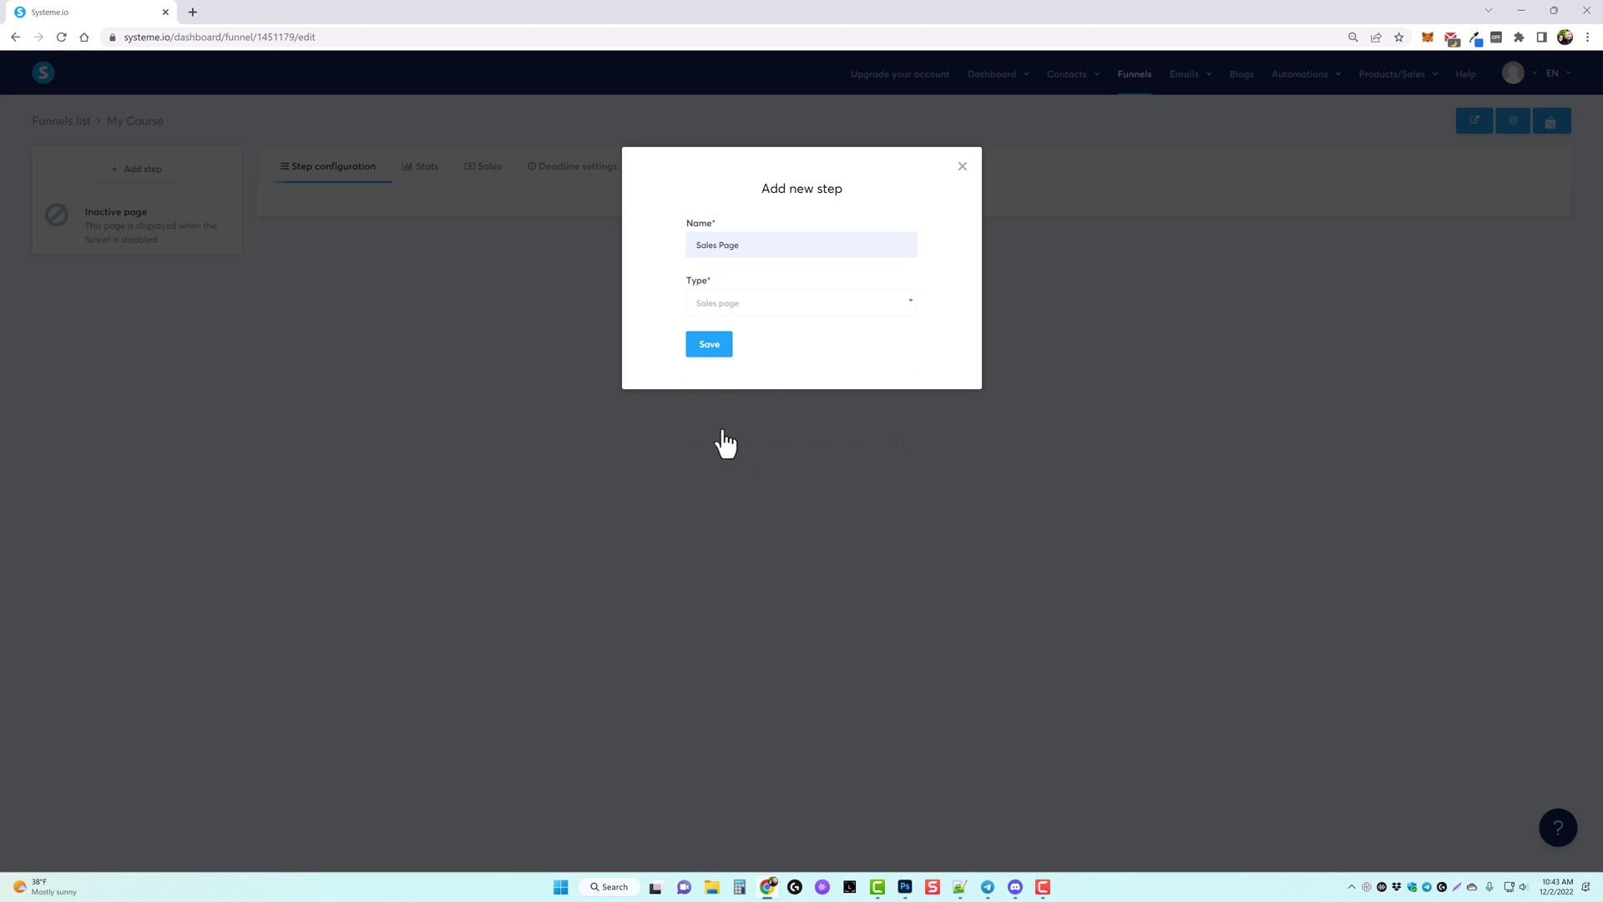
pyautogui.click(712, 351)
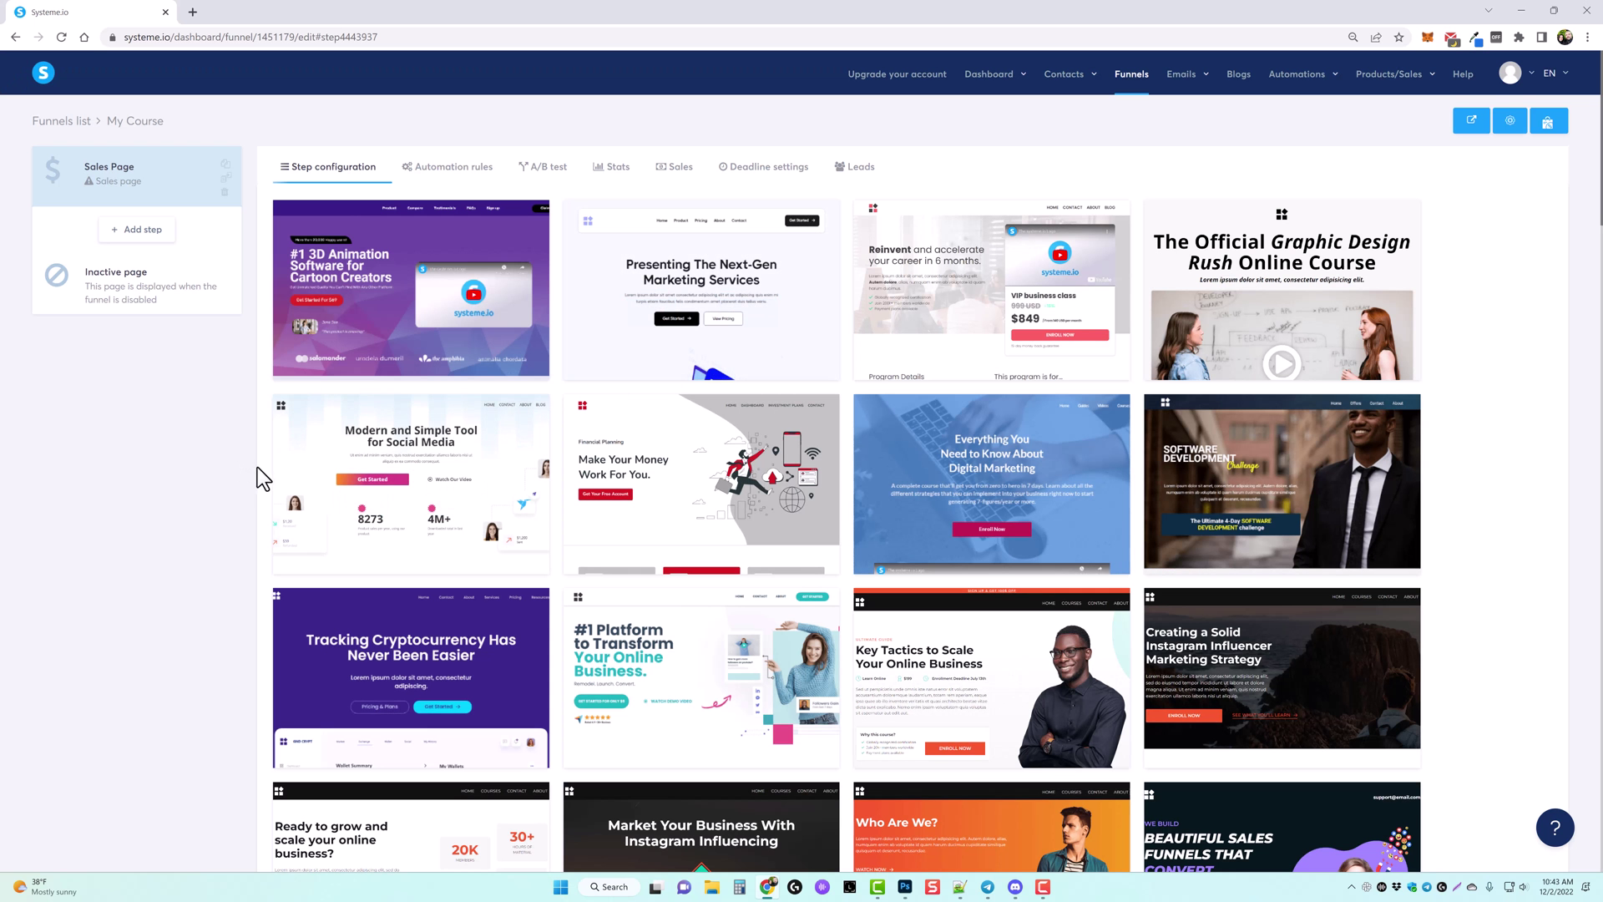
# Step: Browse the sales page templates and preview the "#1 Platform to Transform Your Online Business" template
pyautogui.scroll(-3, 1509, 537)
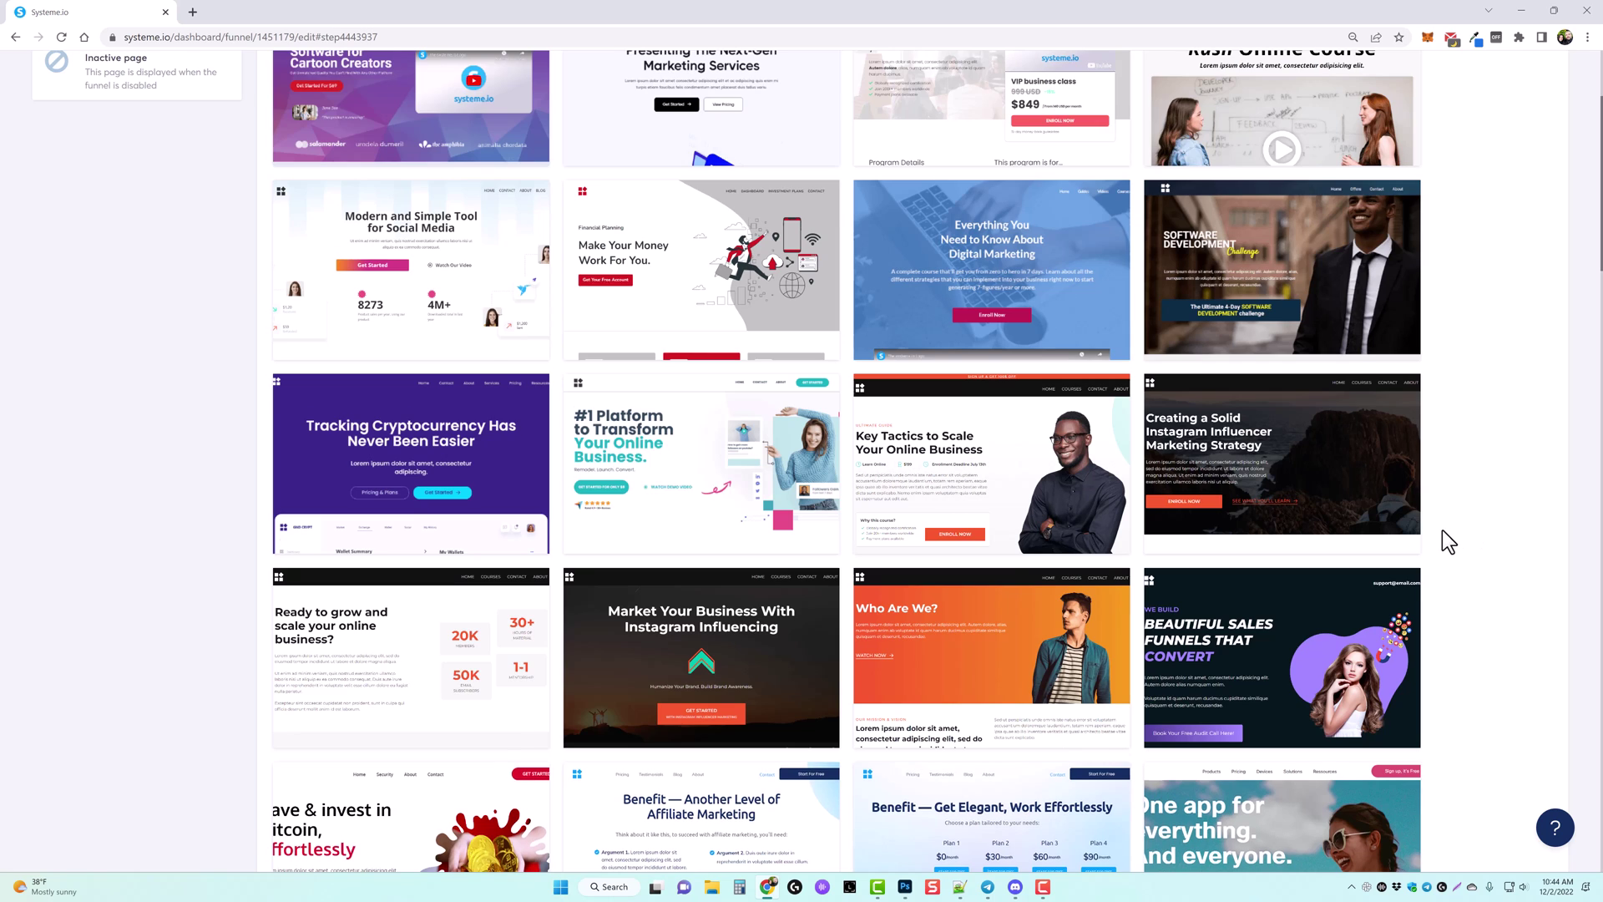
pyautogui.scroll(-3, 1441, 529)
pyautogui.scroll(3, 1441, 518)
pyautogui.moveTo(1227, 482)
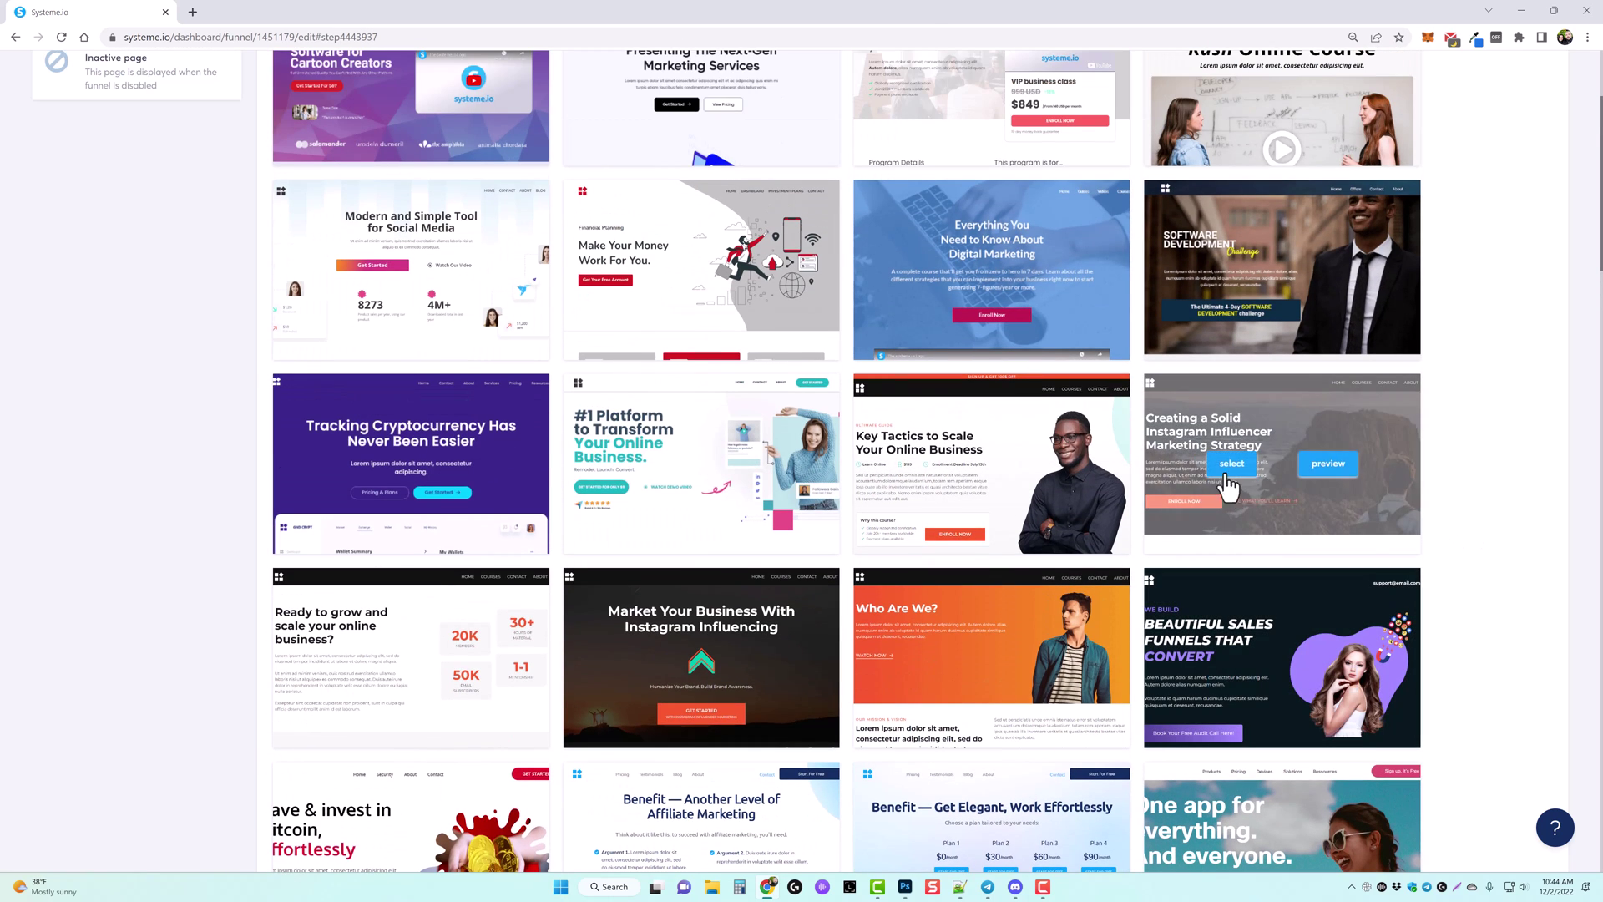
pyautogui.moveTo(704, 427)
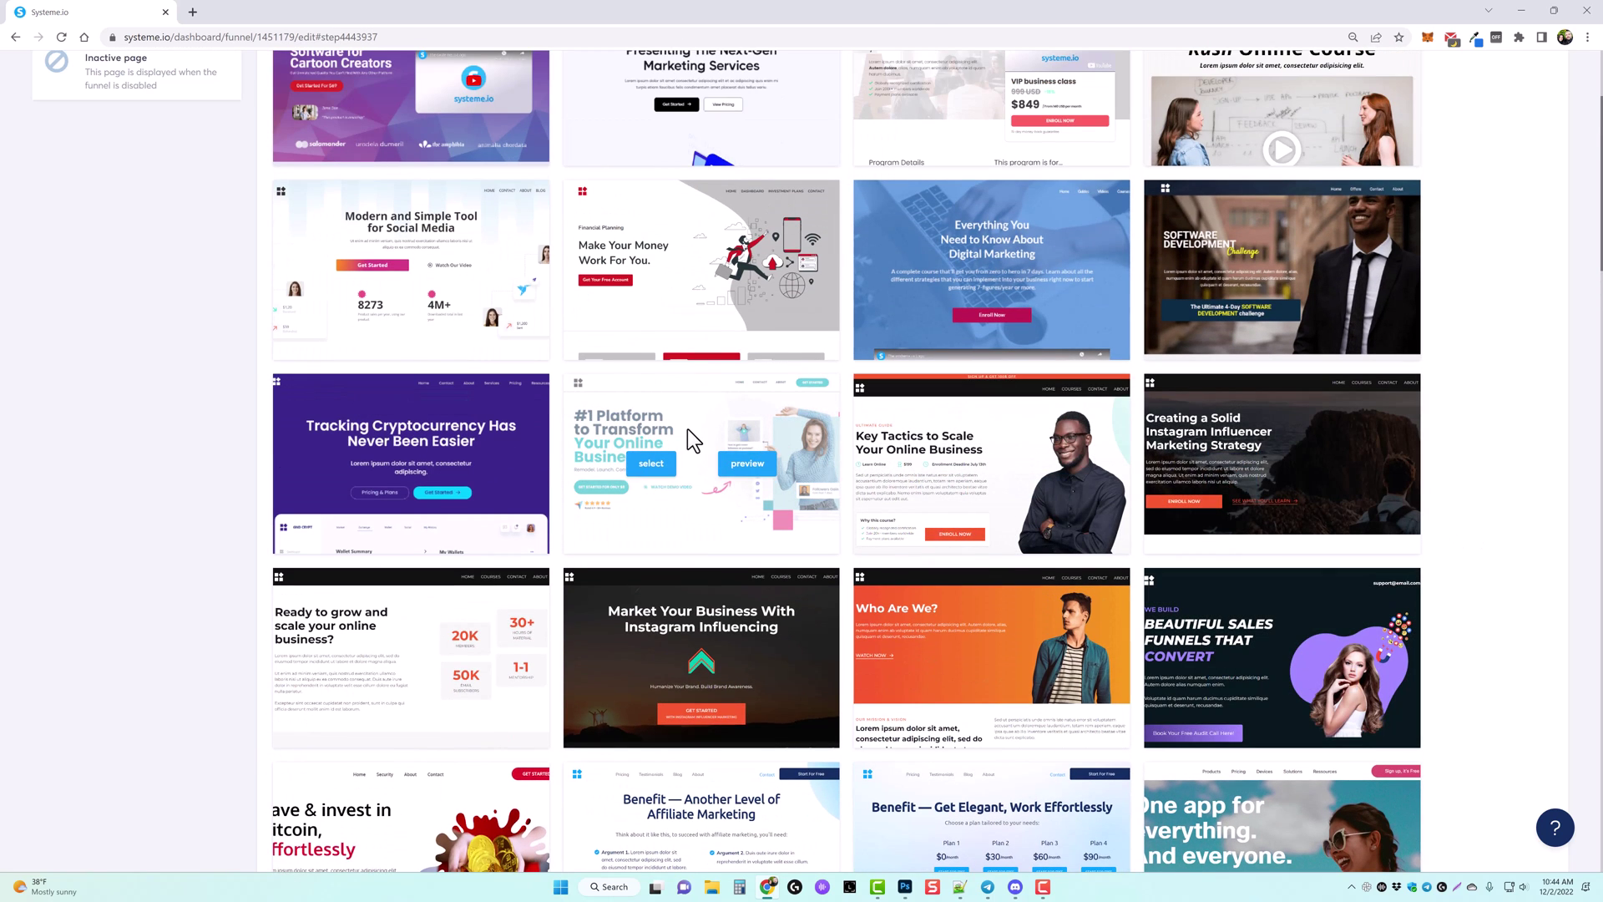
pyautogui.click(746, 464)
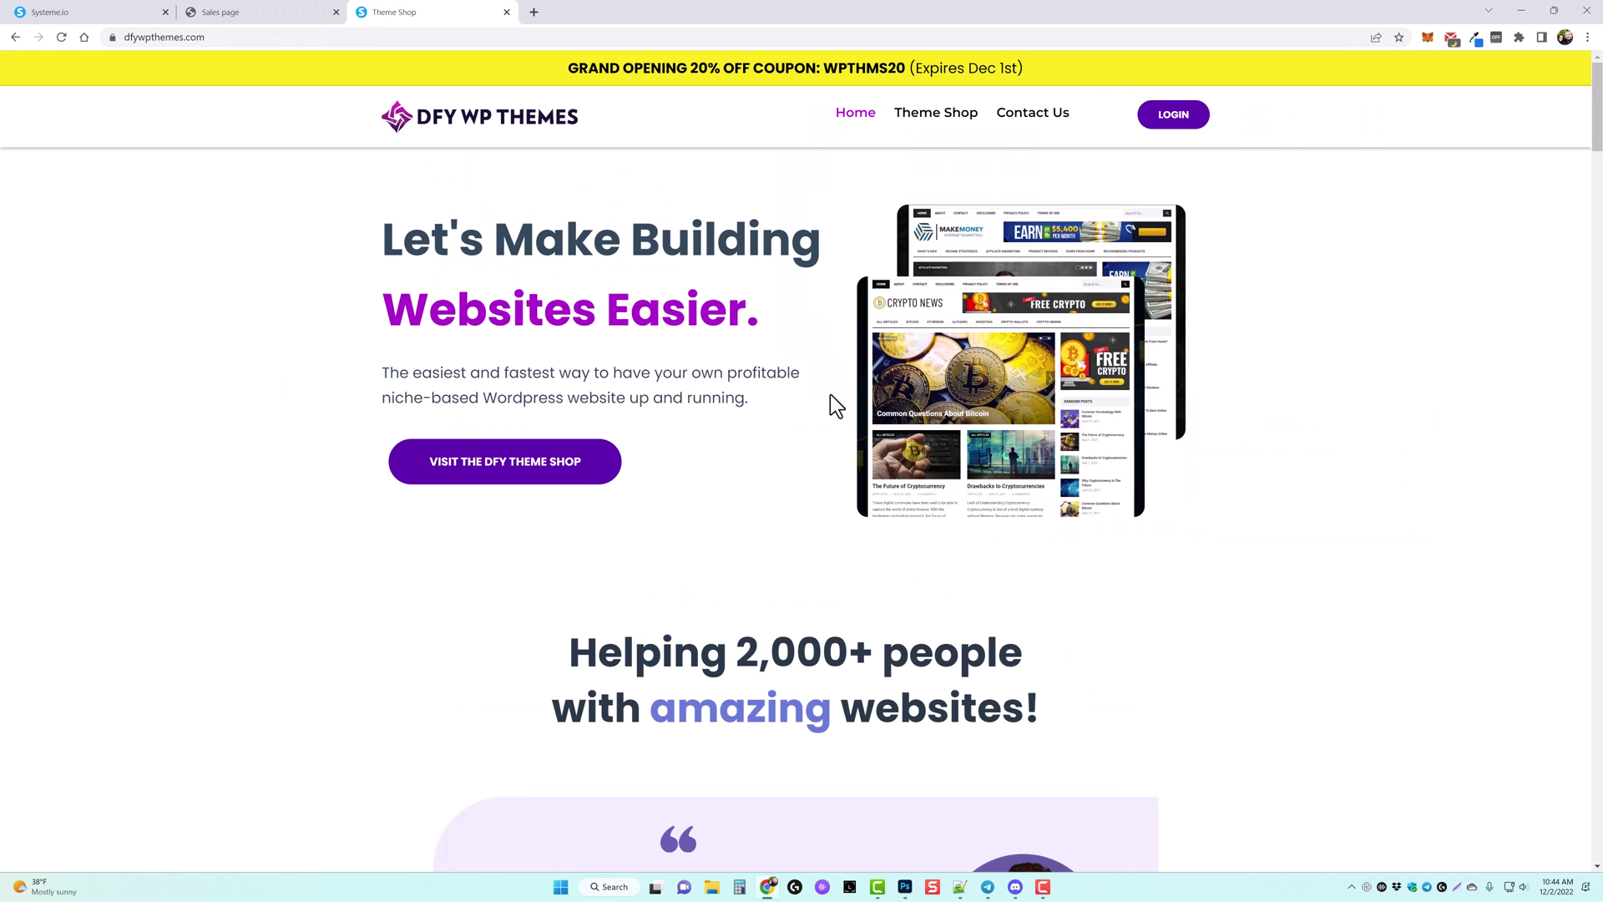
# Step: Look through the DFY WP Themes home page as an example site, and close the extra browser tabs
pyautogui.scroll(-15, 774, 580)
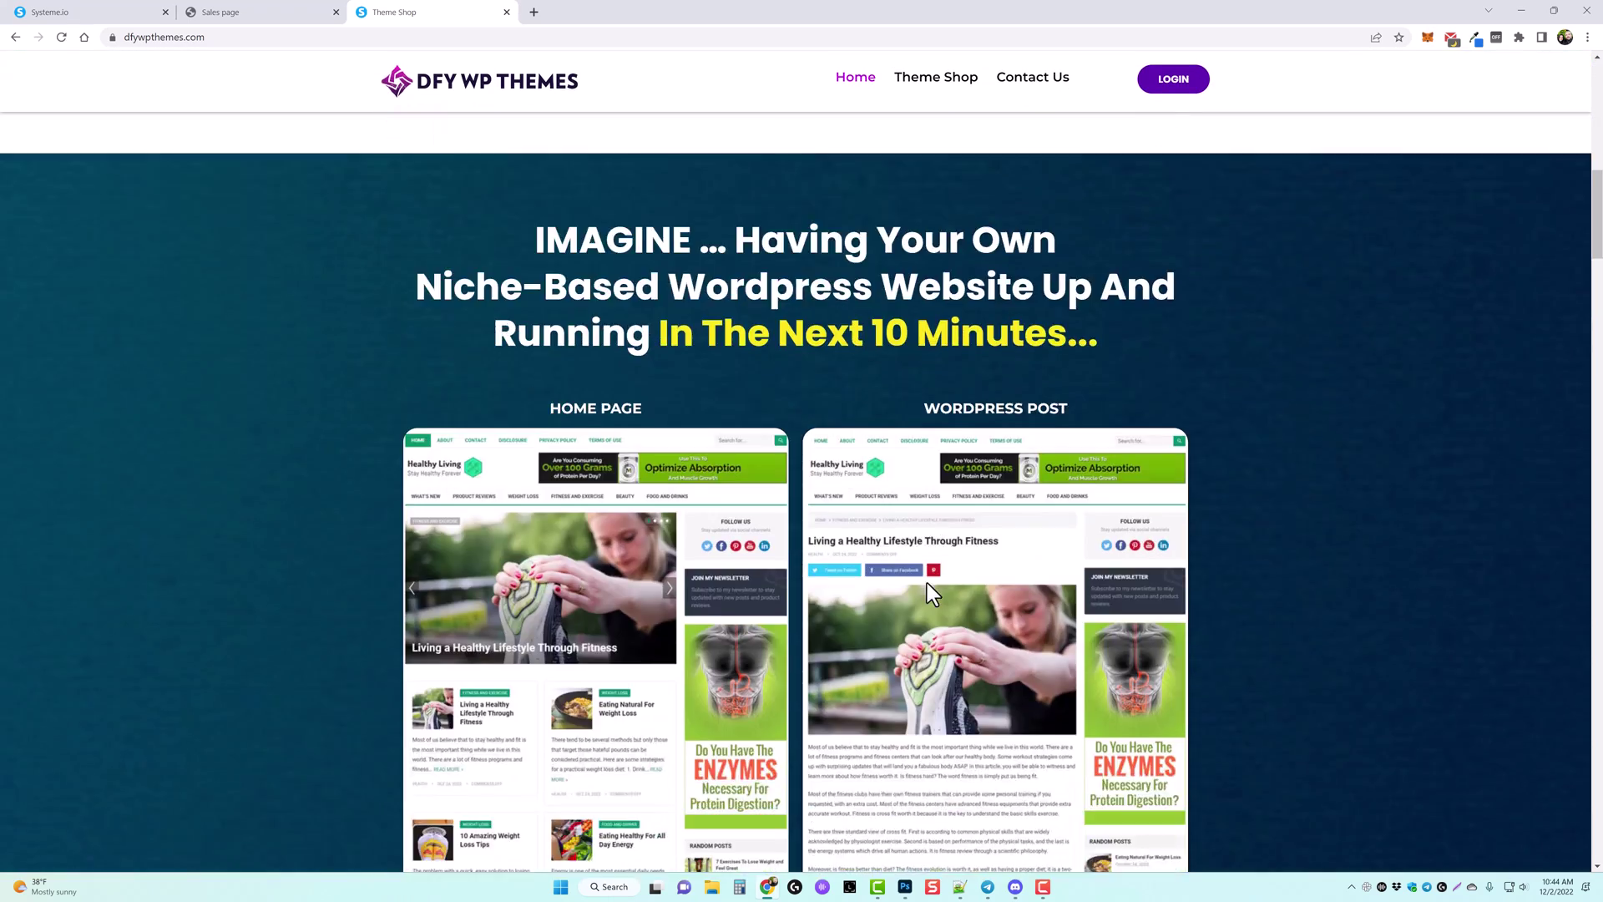
pyautogui.scroll(-17, 952, 572)
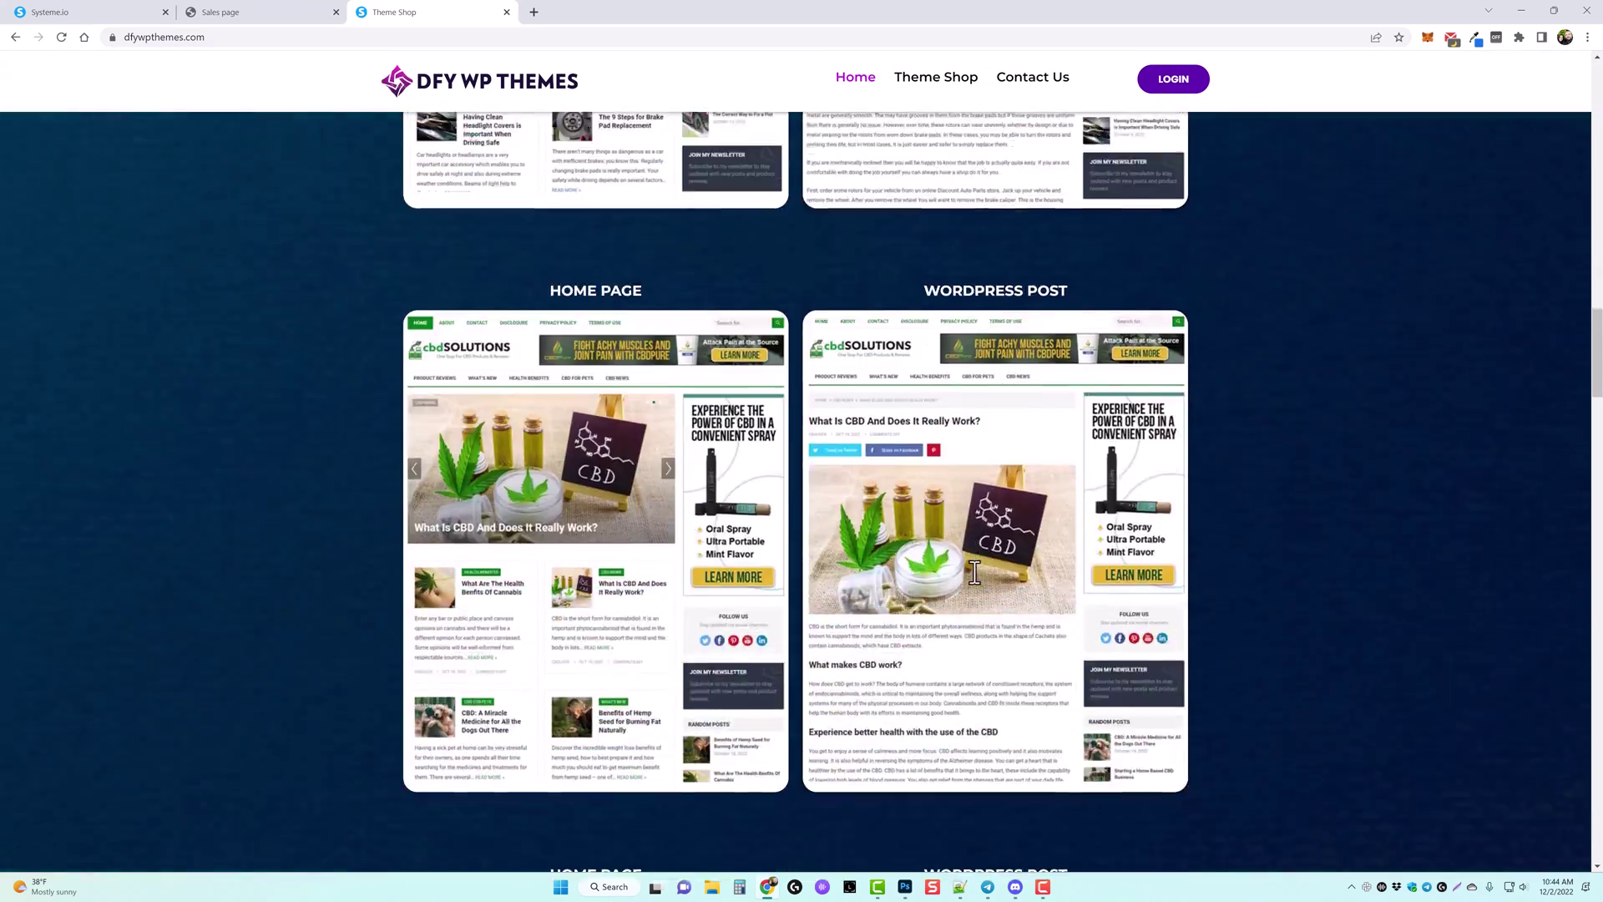
pyautogui.scroll(-20, 972, 572)
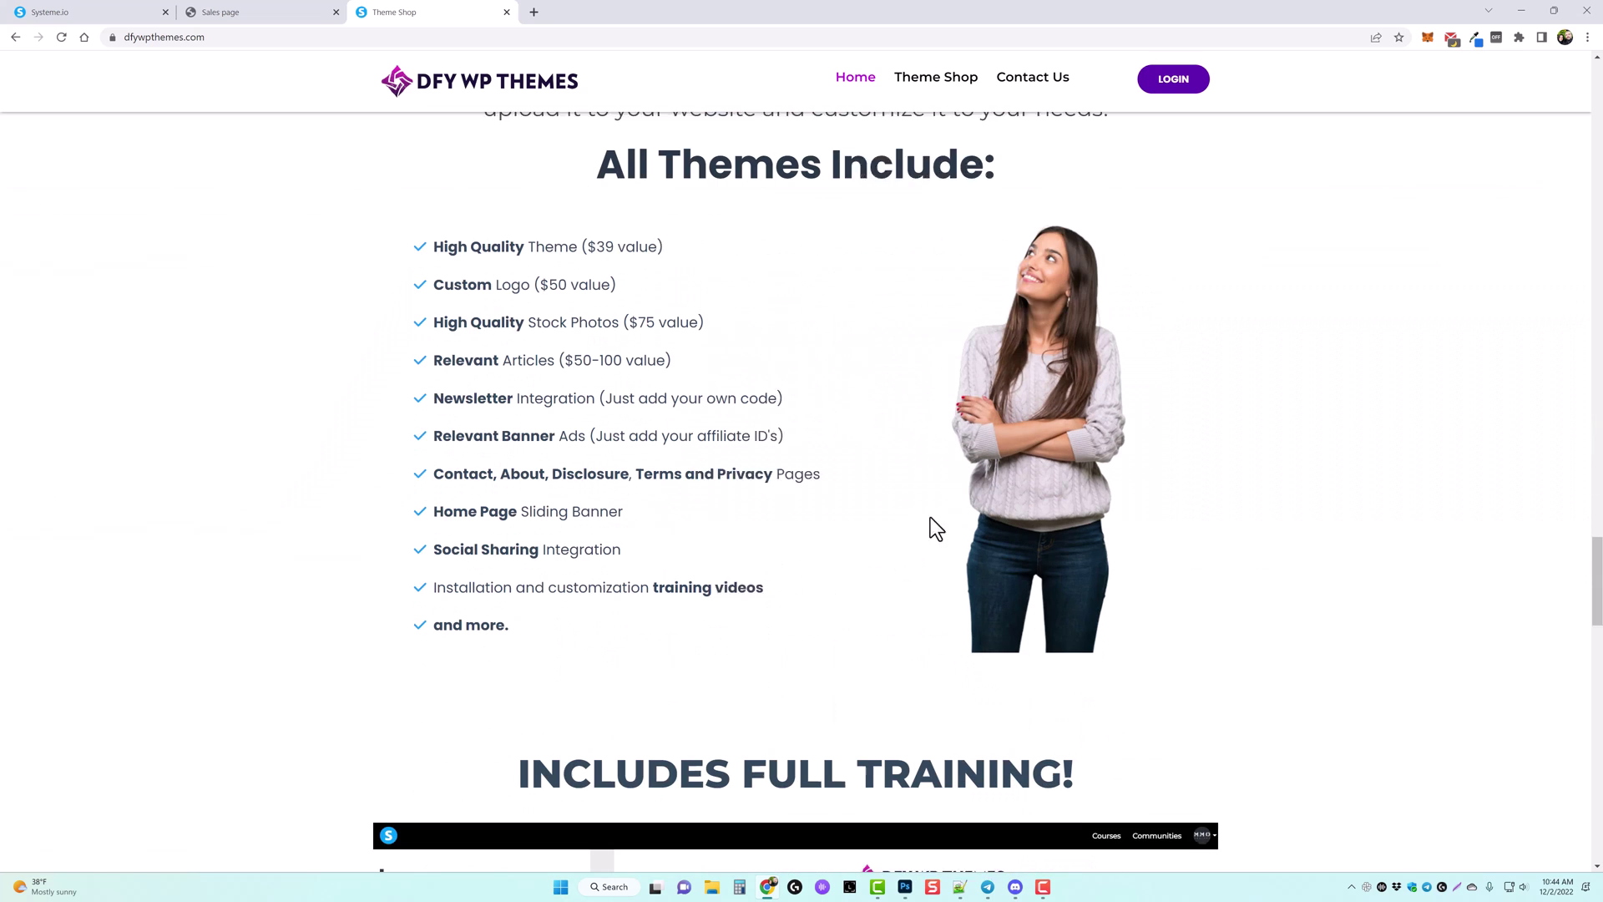
pyautogui.click(336, 12)
pyautogui.click(336, 12)
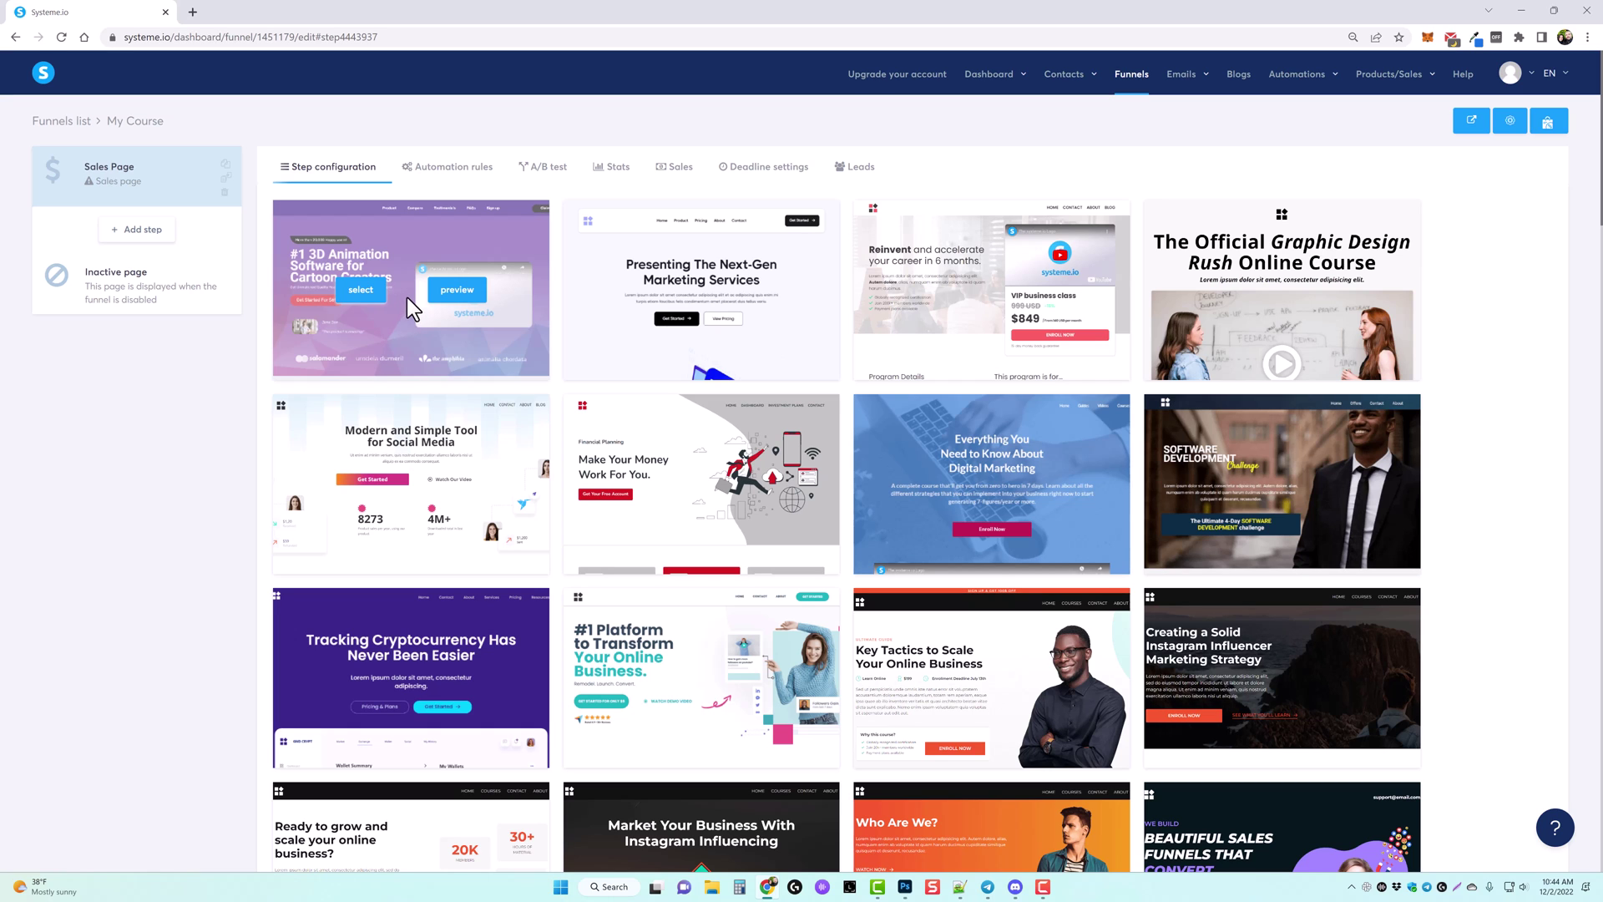
# Step: Preview the "#1 3D Animation Software for Cartoon Creators" template, dismiss its offer popup, look through its sections, and close the preview
pyautogui.click(458, 291)
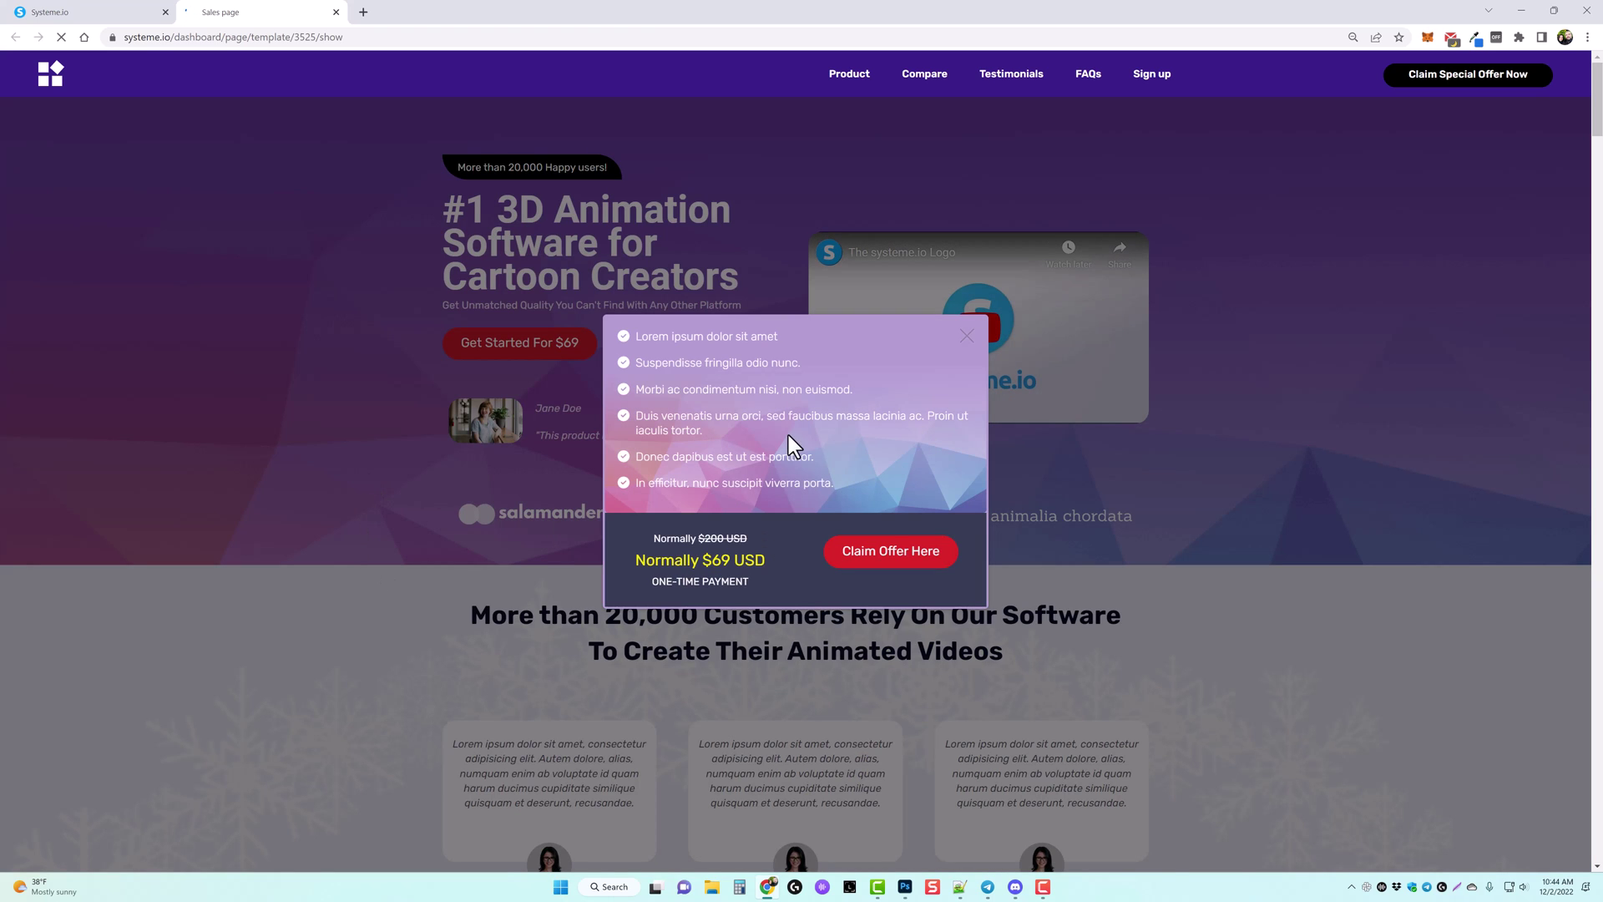
pyautogui.click(966, 336)
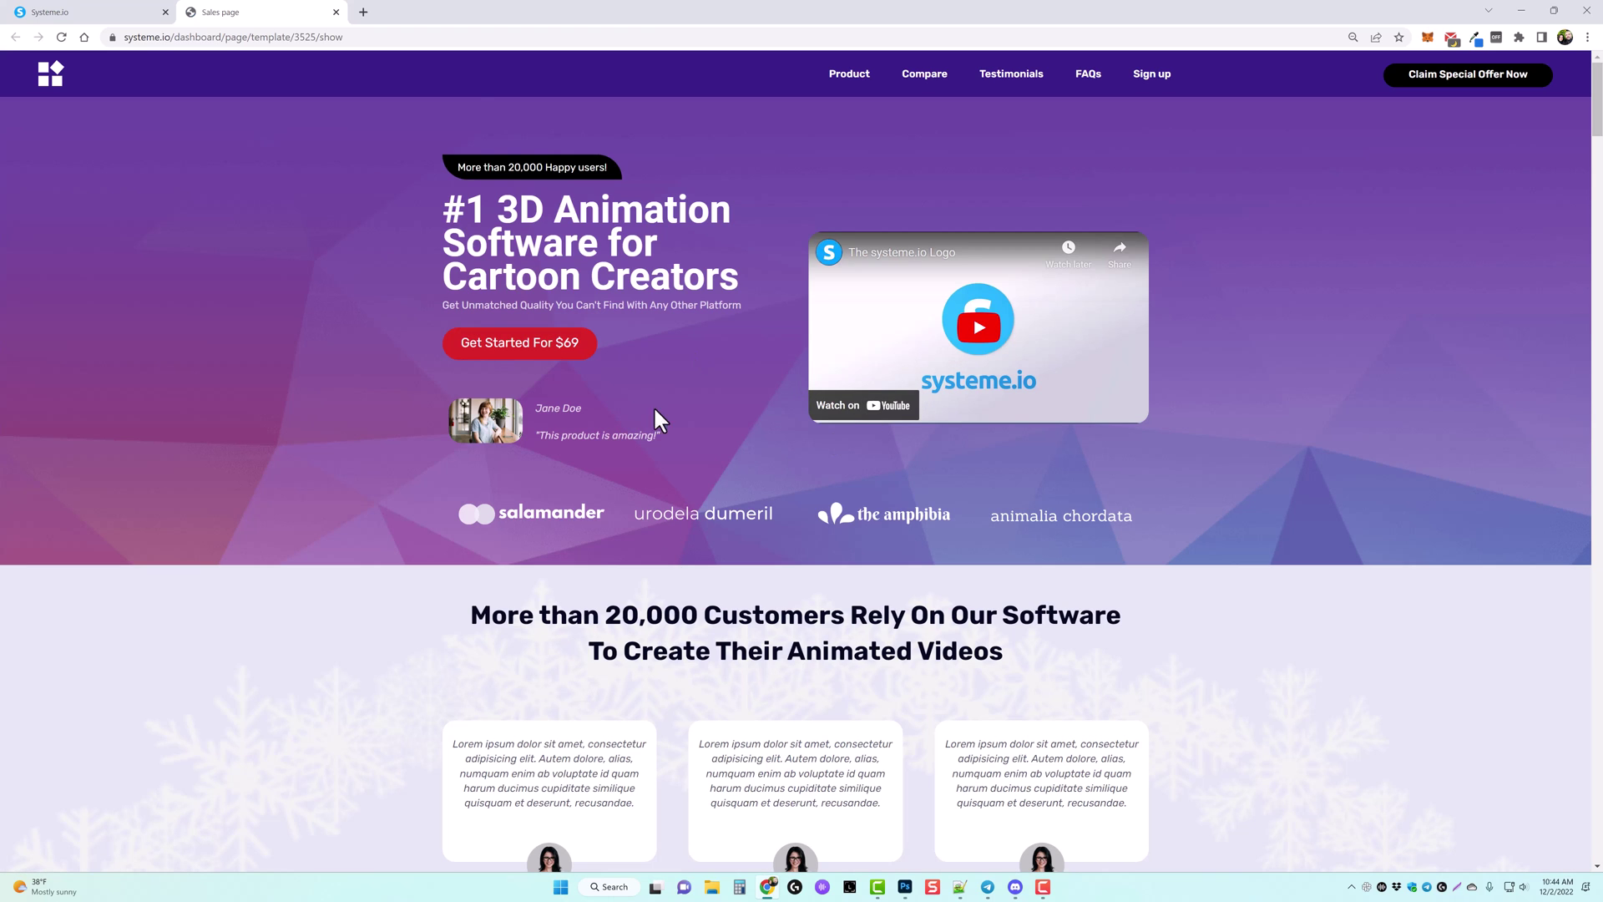
pyautogui.scroll(-20, 657, 418)
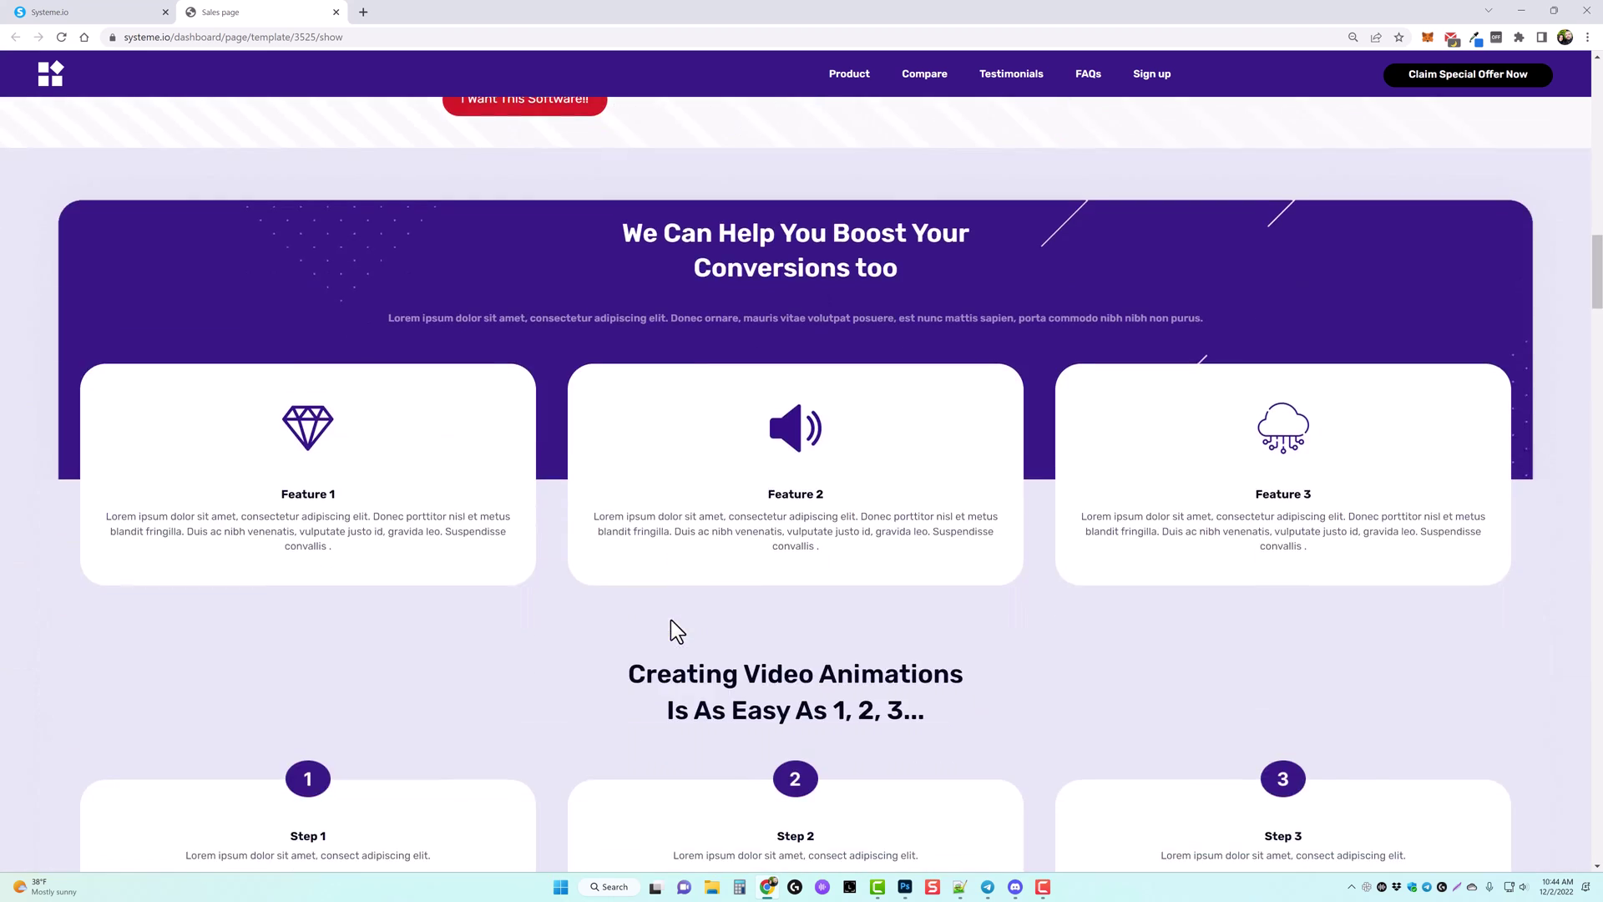
pyautogui.scroll(20, 670, 621)
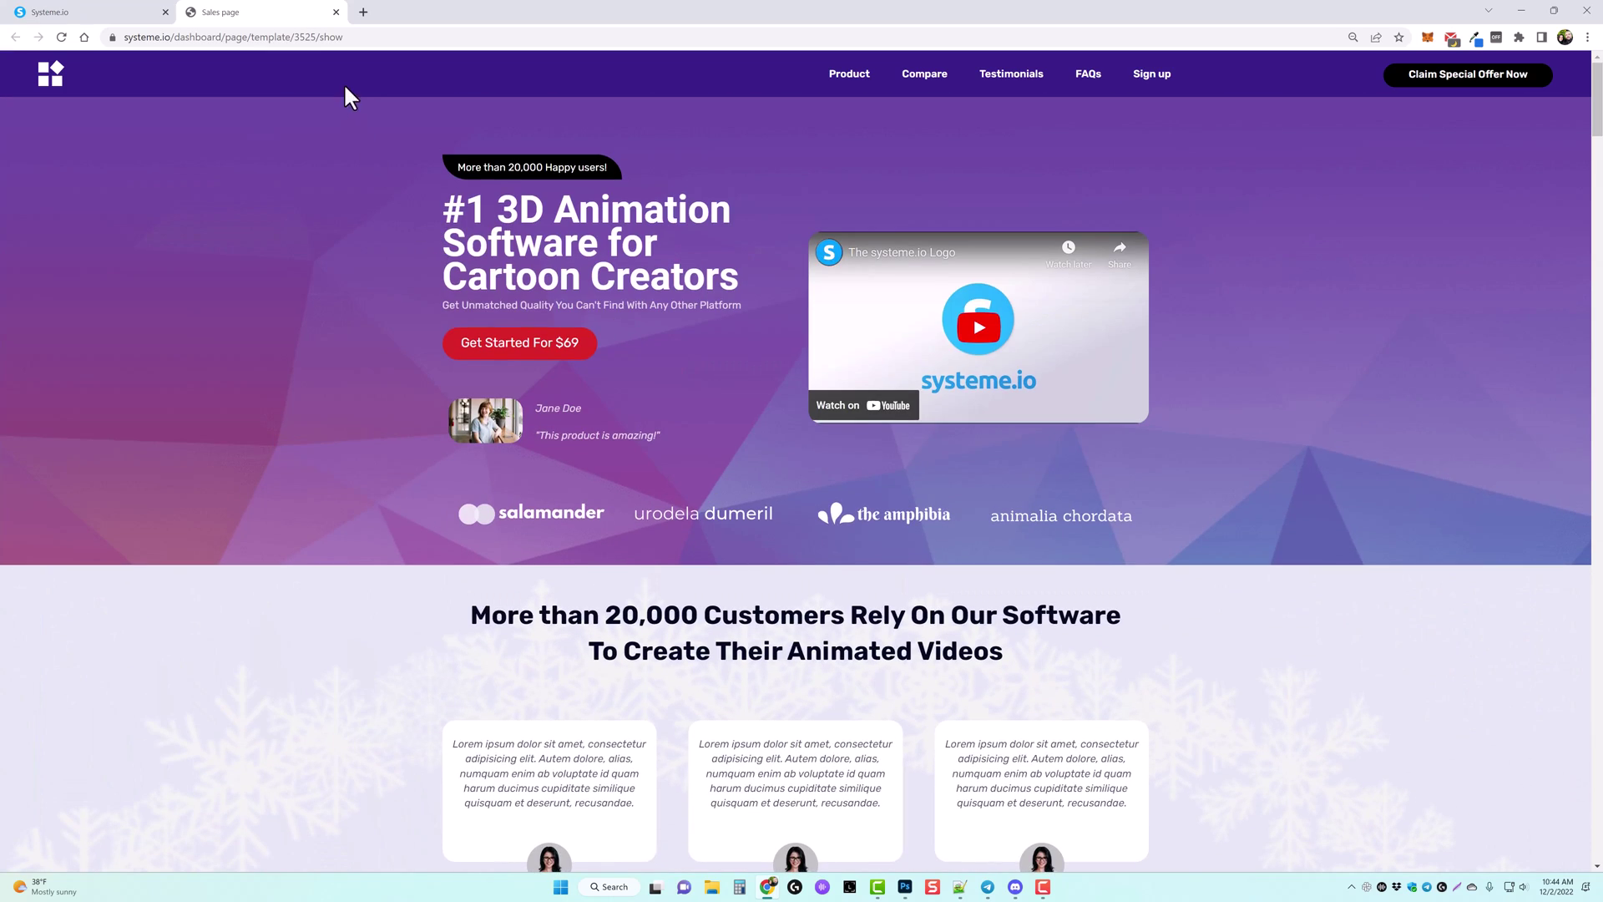
pyautogui.click(337, 12)
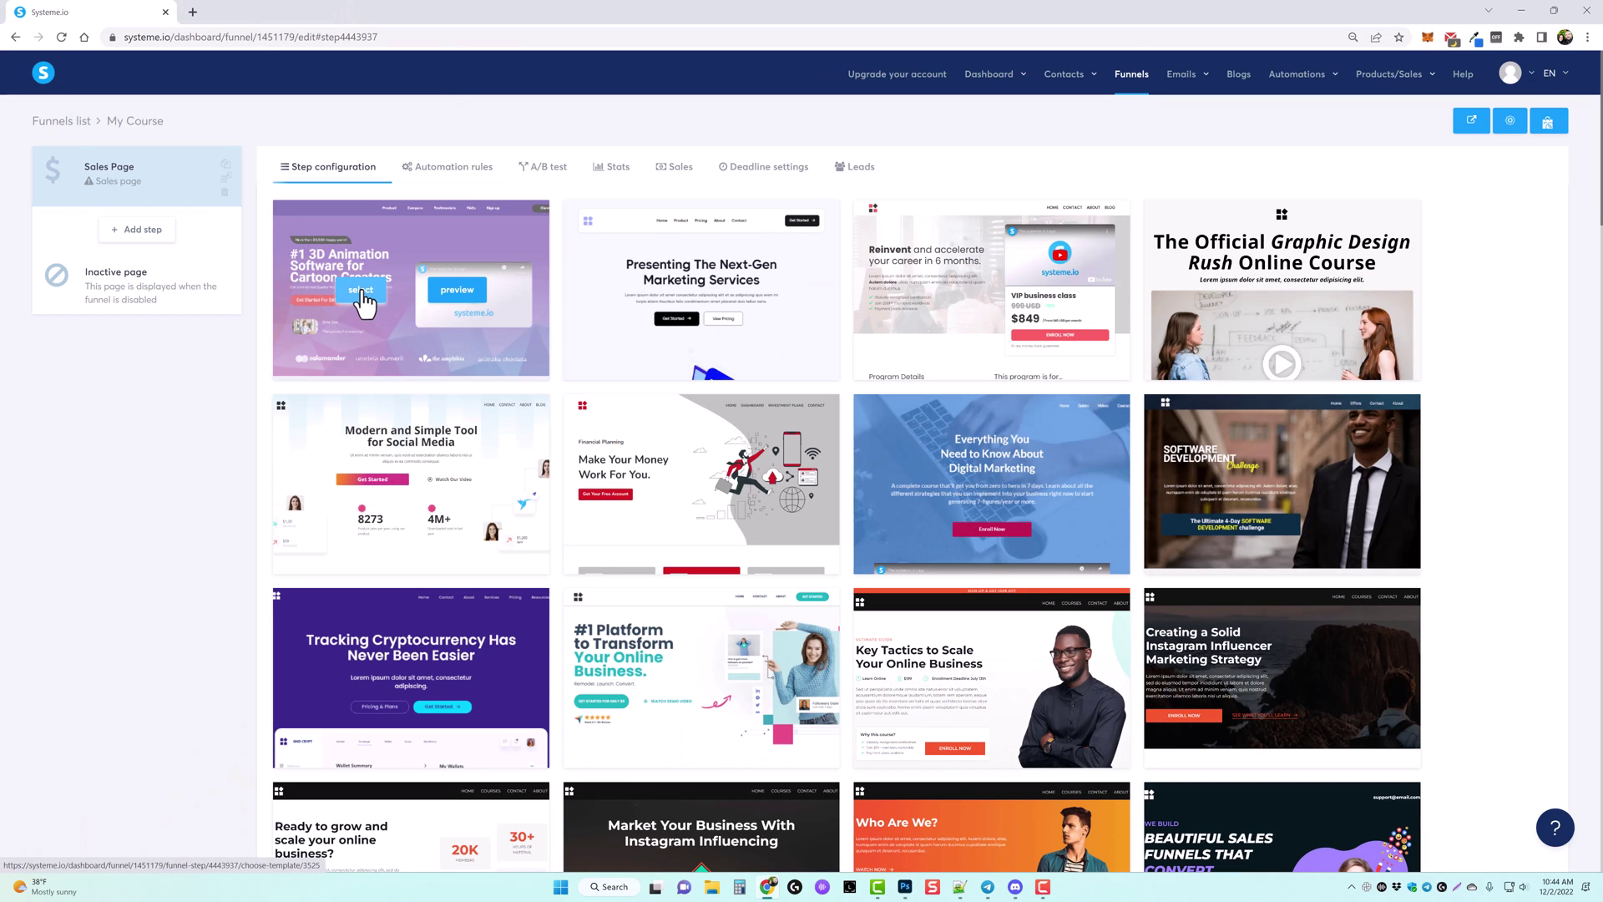
# Step: Apply the "#1 3D Animation Software for Cartoon Creators" template to the Sales Page step and open it in the page editor
pyautogui.click(364, 292)
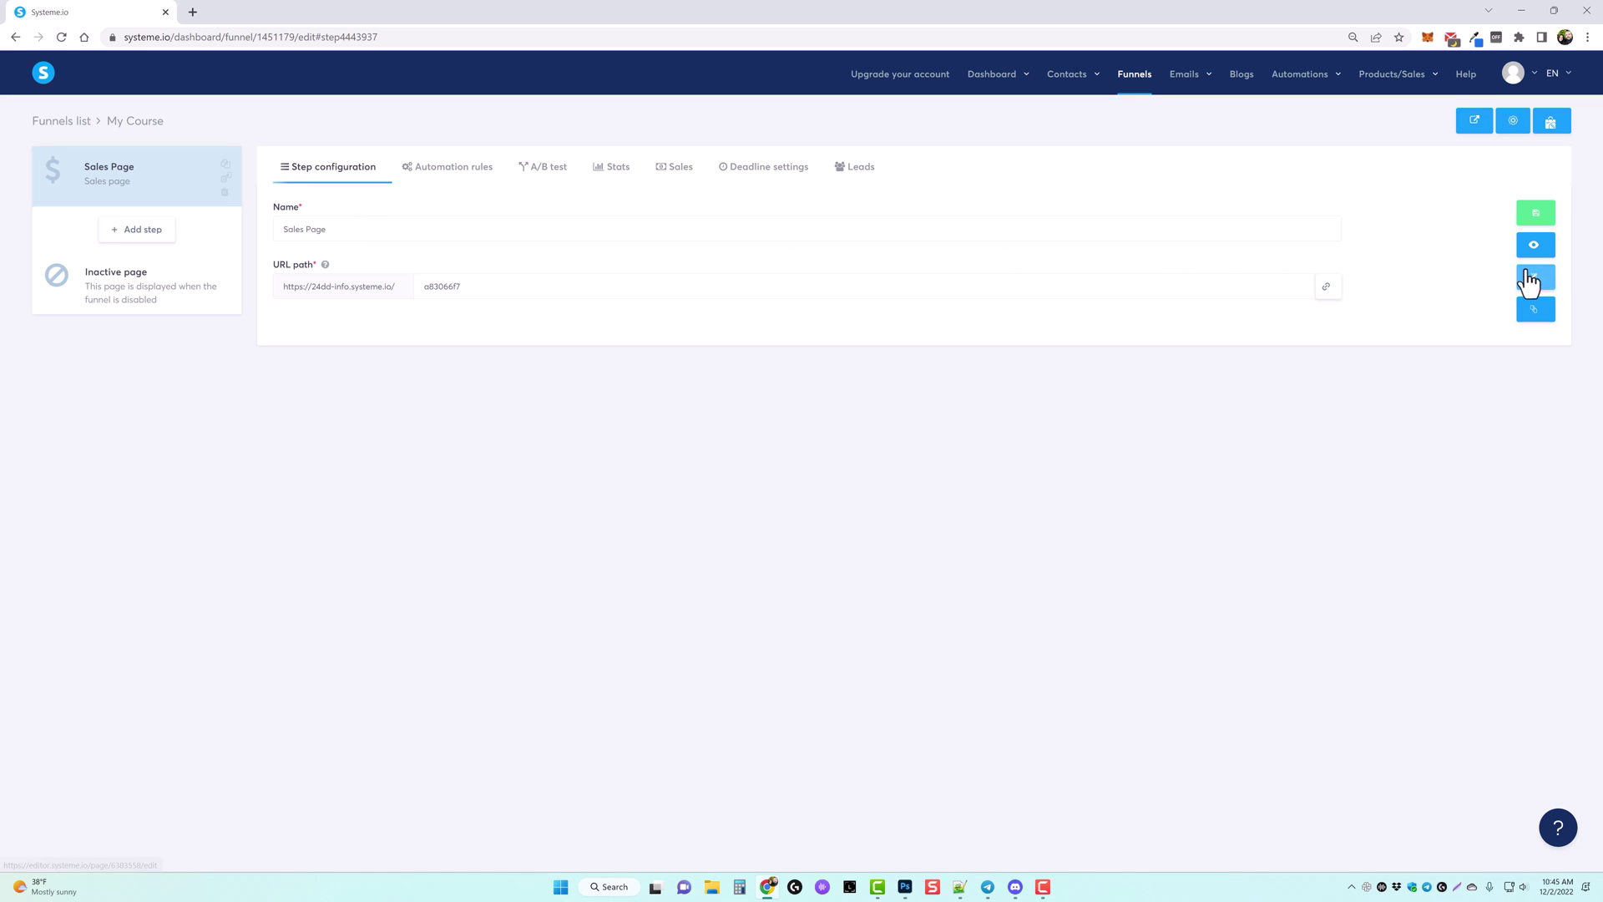
pyautogui.click(1536, 279)
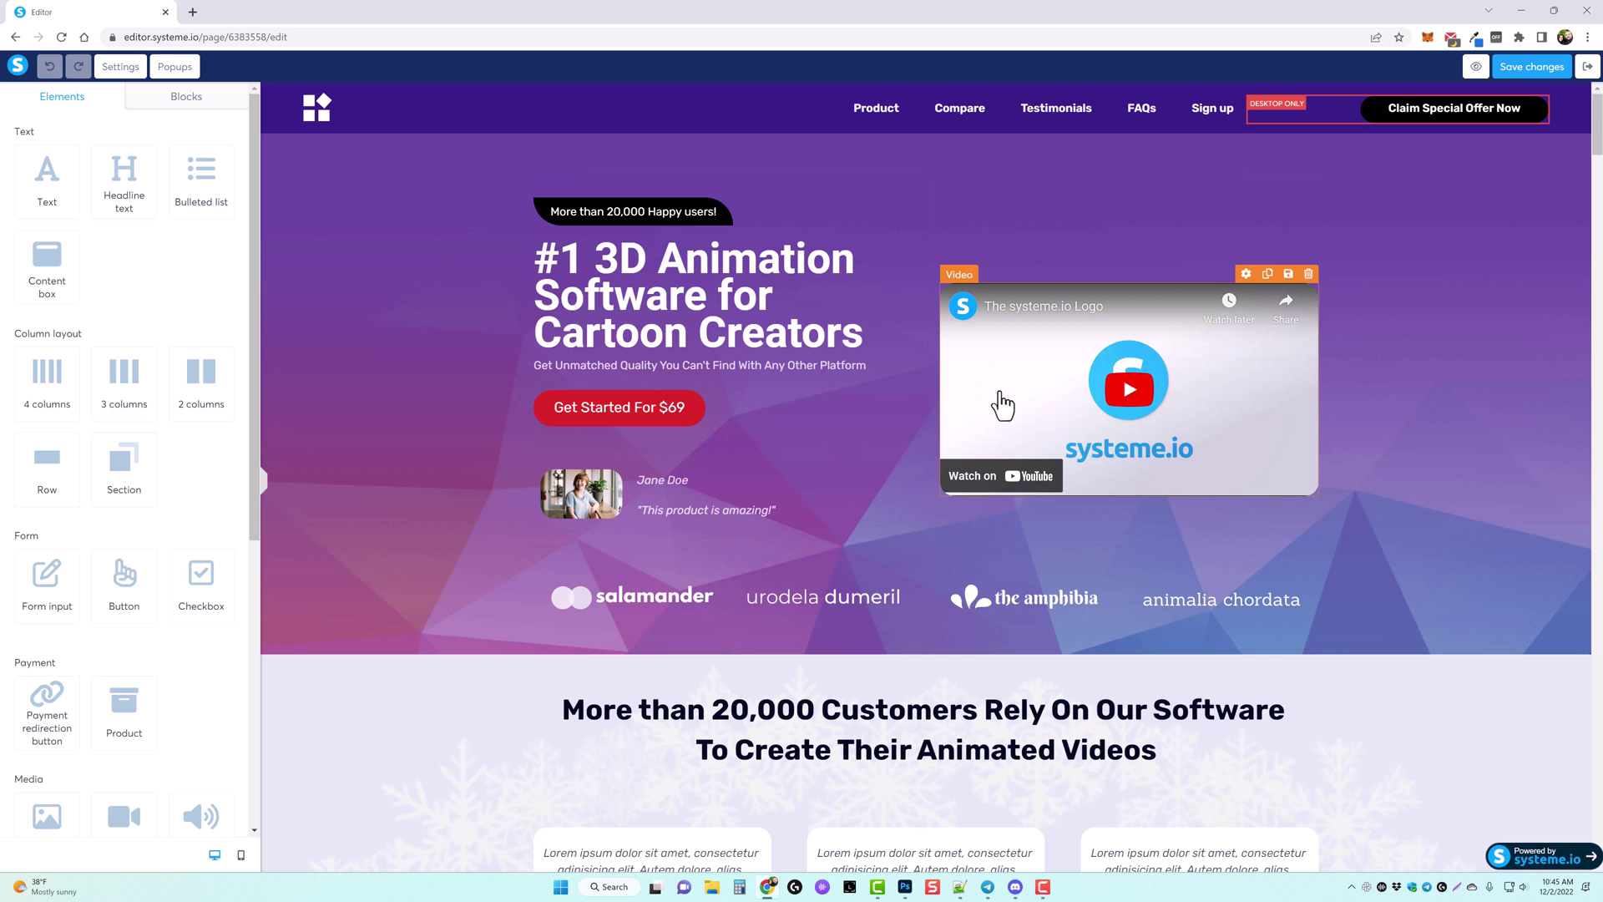
# Step: Look over the hero section and examine the hero video's source, playback, border, margin and visibility settings
pyautogui.scroll(-4, 1084, 585)
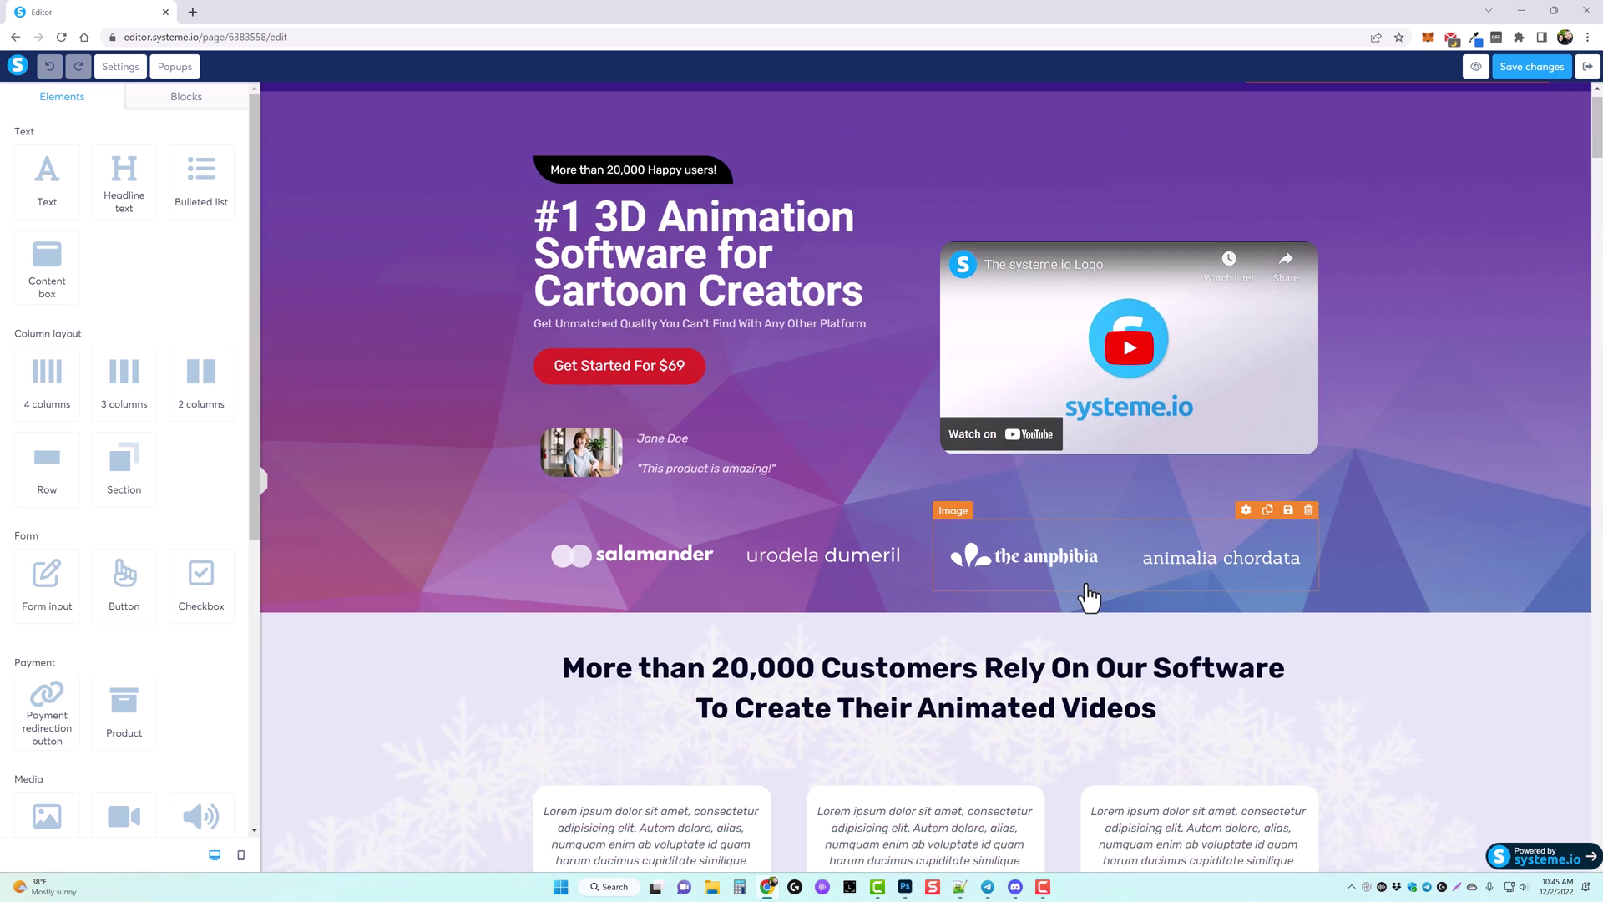
pyautogui.scroll(4, 944, 547)
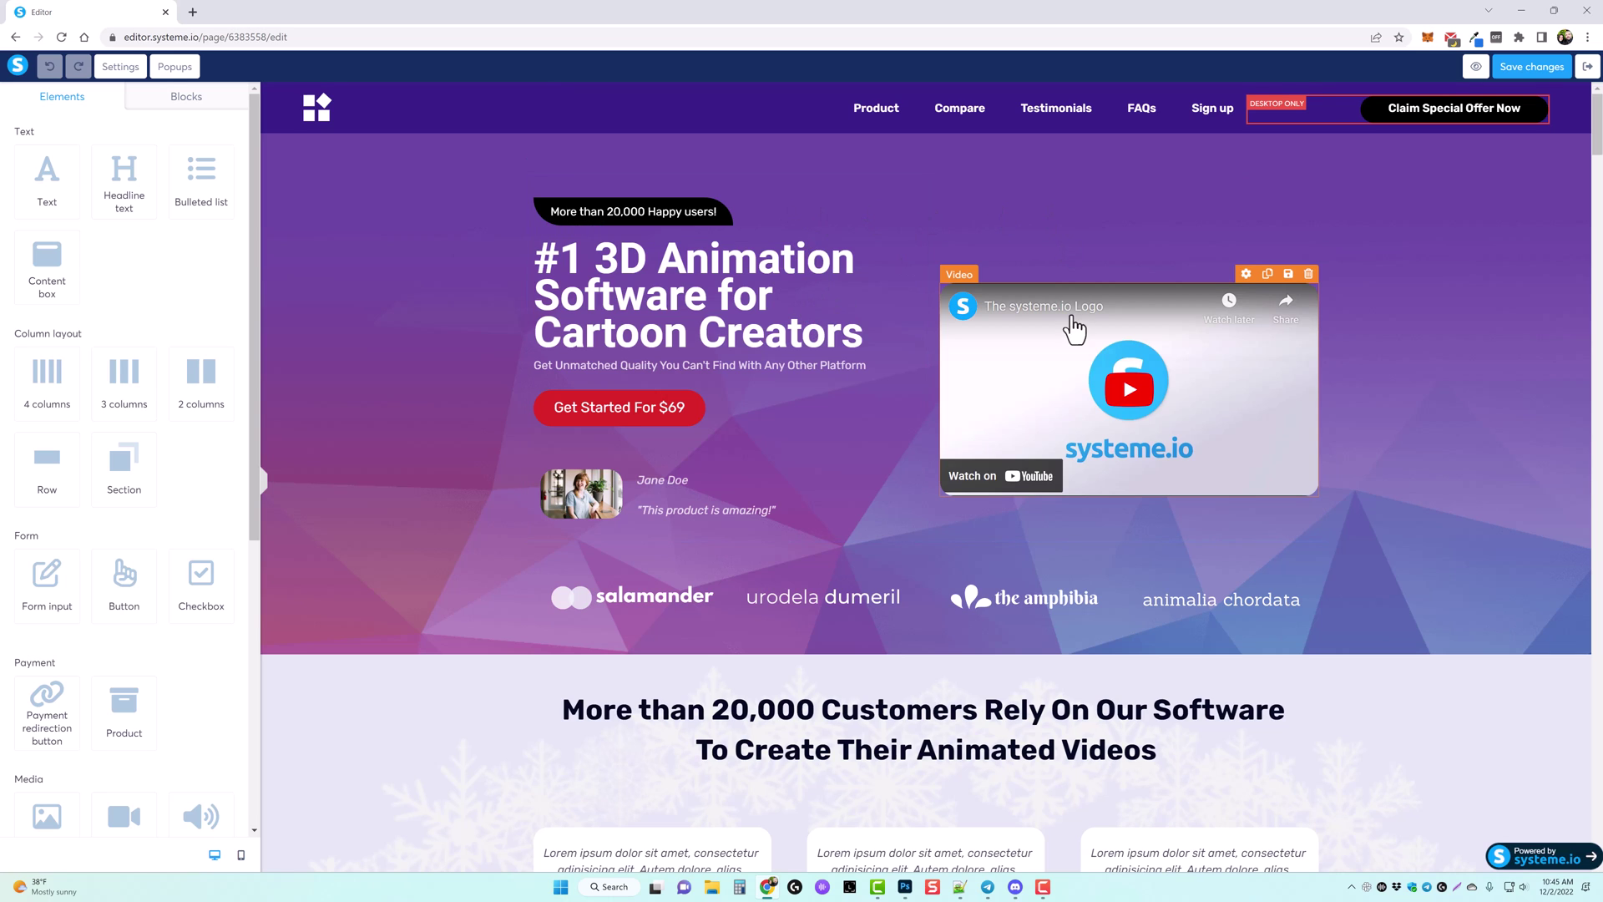
pyautogui.click(1245, 275)
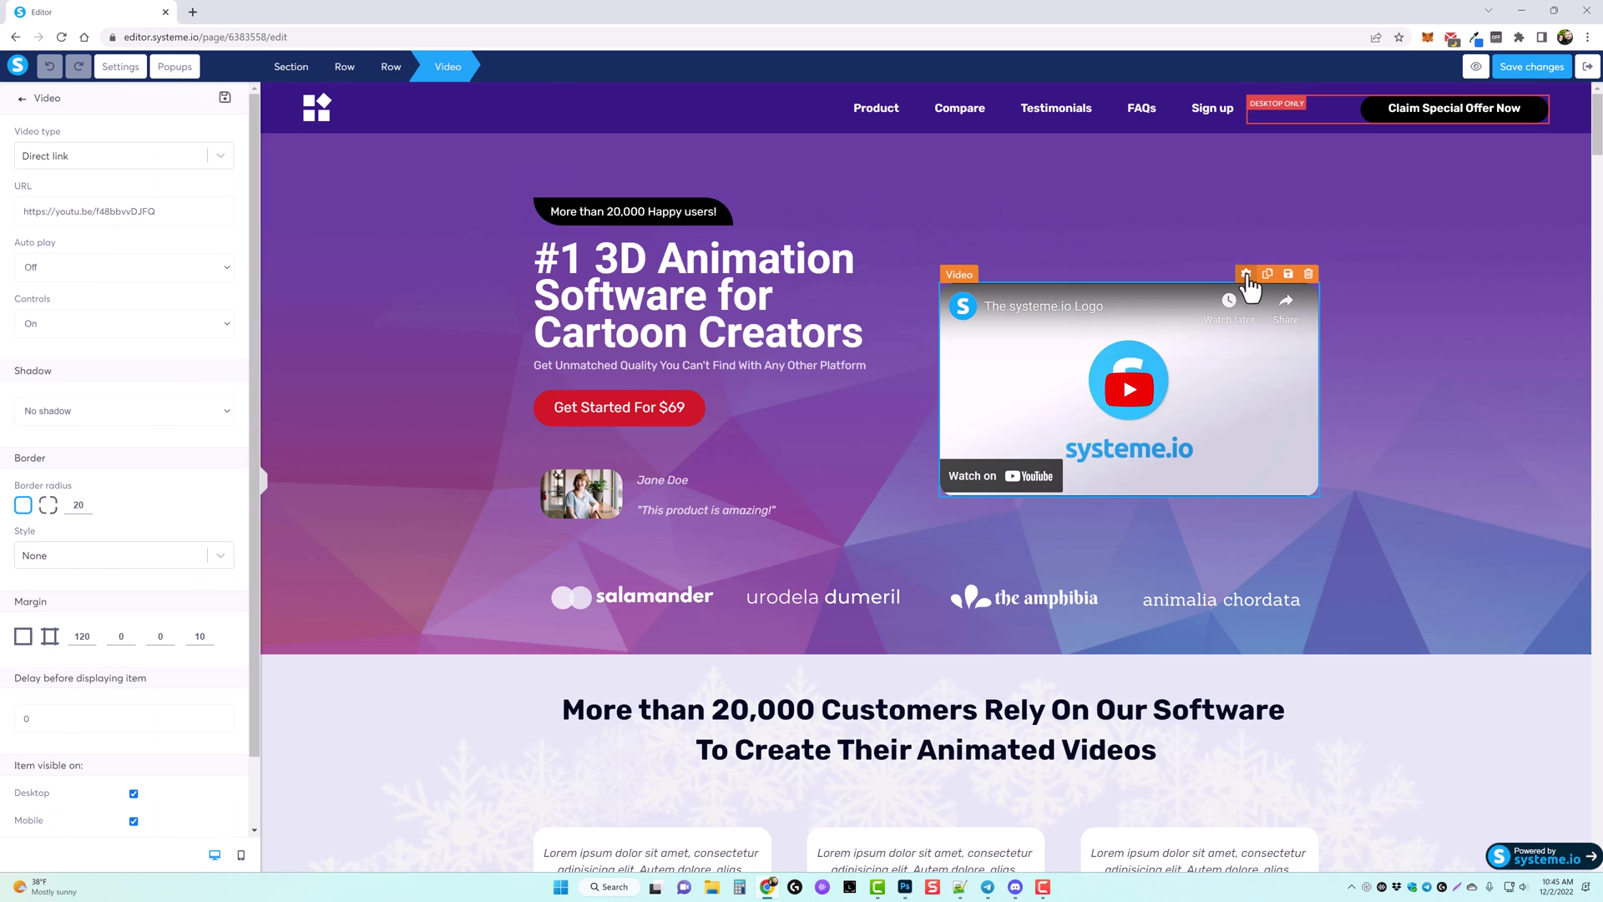
pyautogui.scroll(-1, 107, 424)
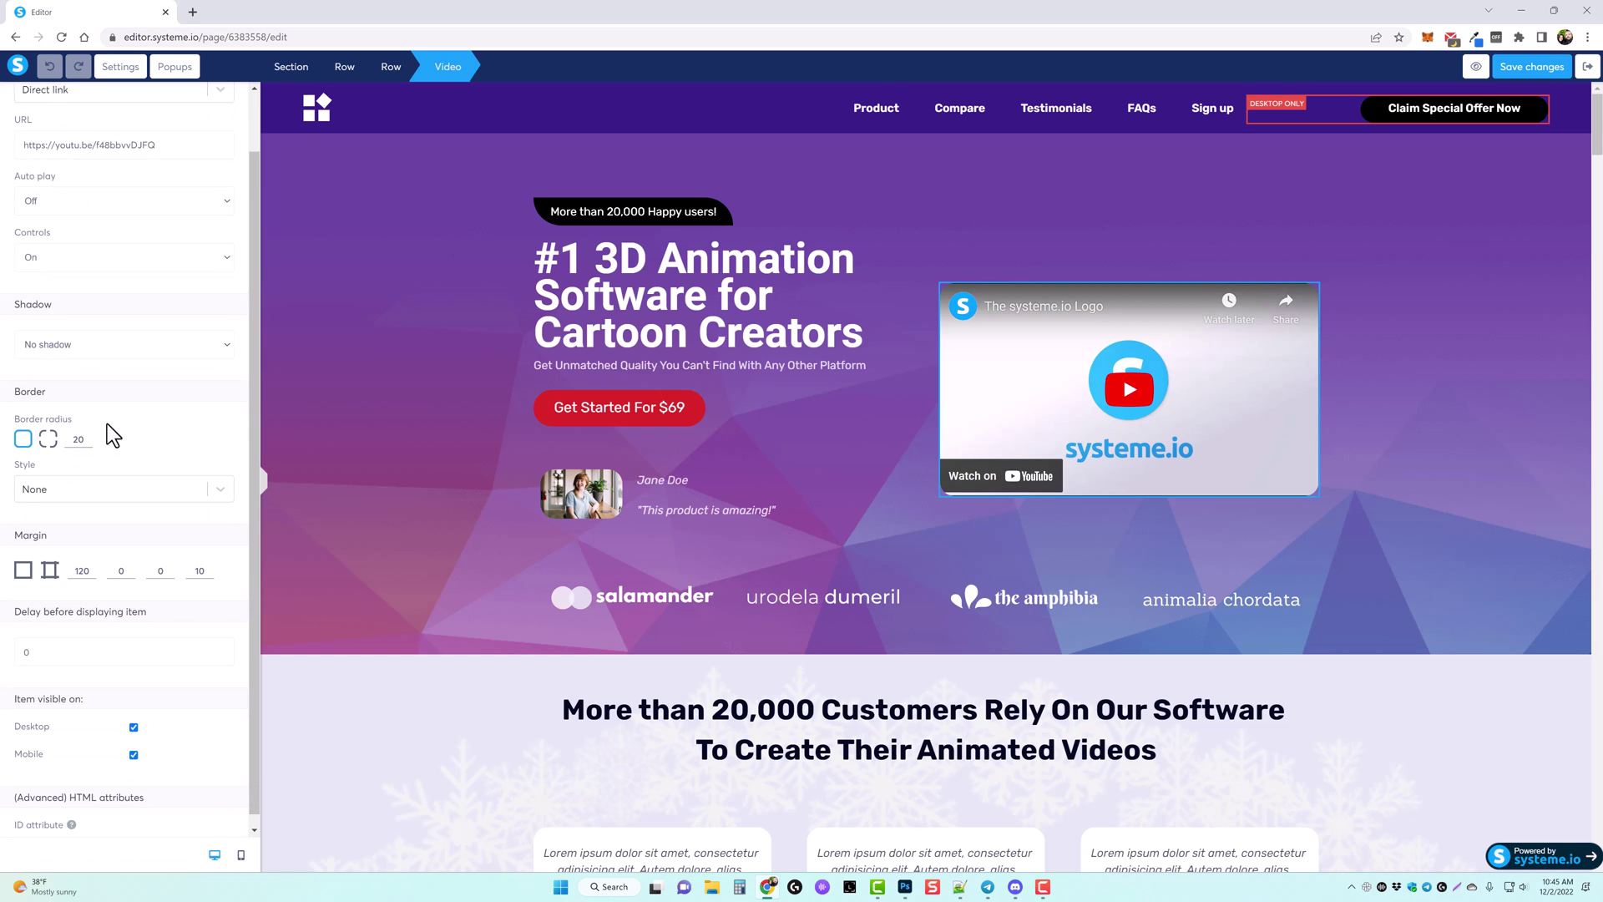
pyautogui.scroll(1, 112, 431)
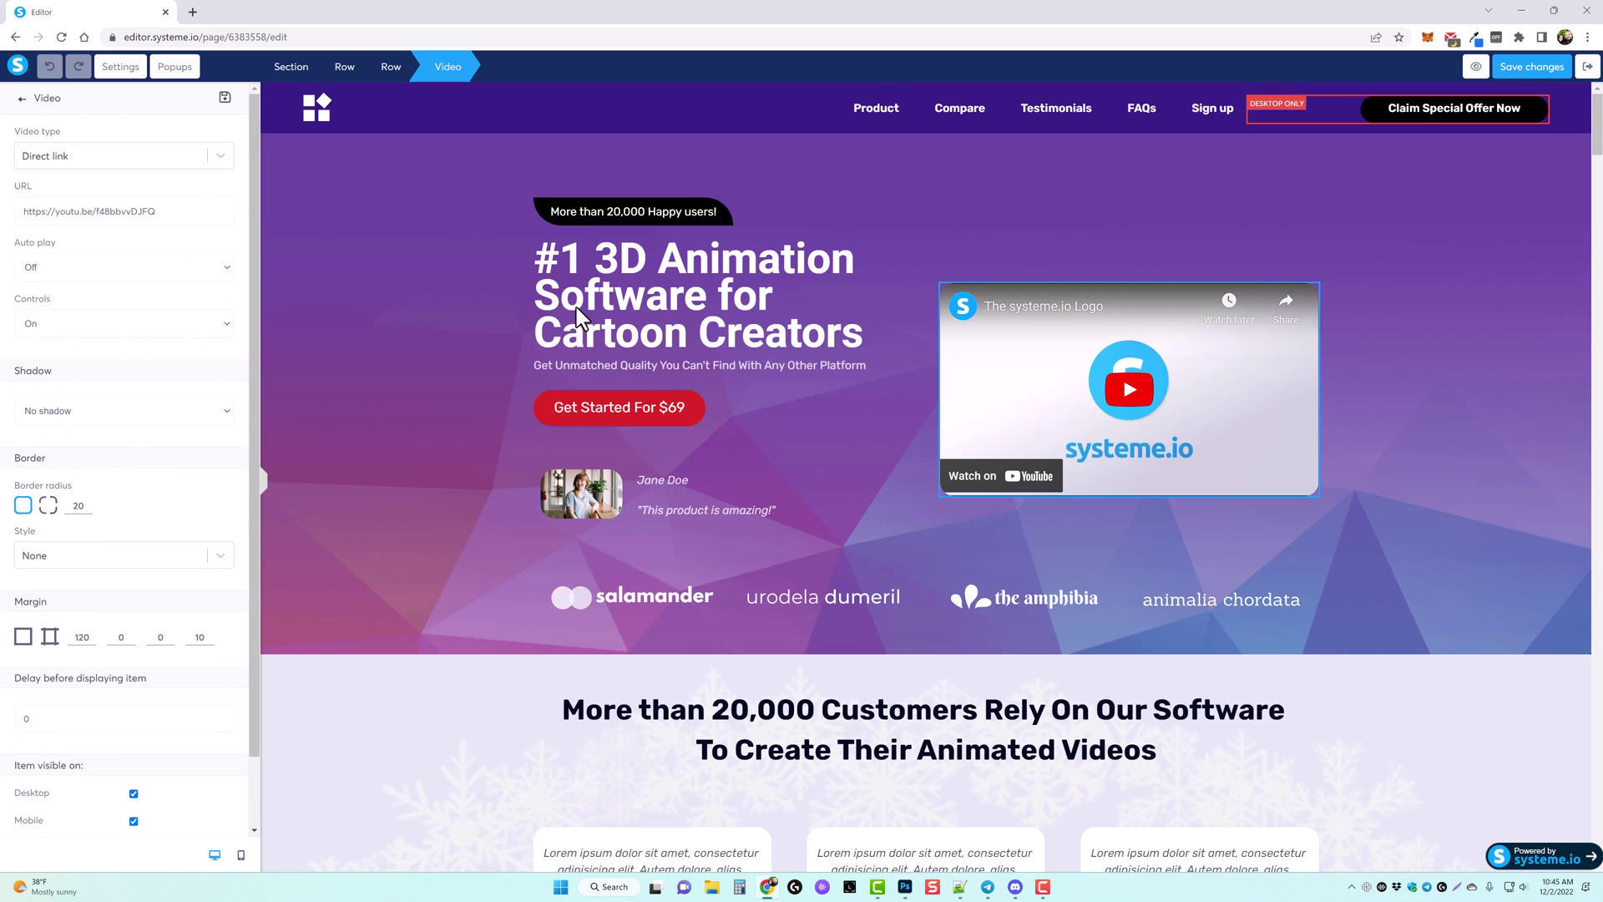
# Step: Open the hero headline for editing to view its typography settings, highlight its text, and leave the text editor
pyautogui.click(601, 293)
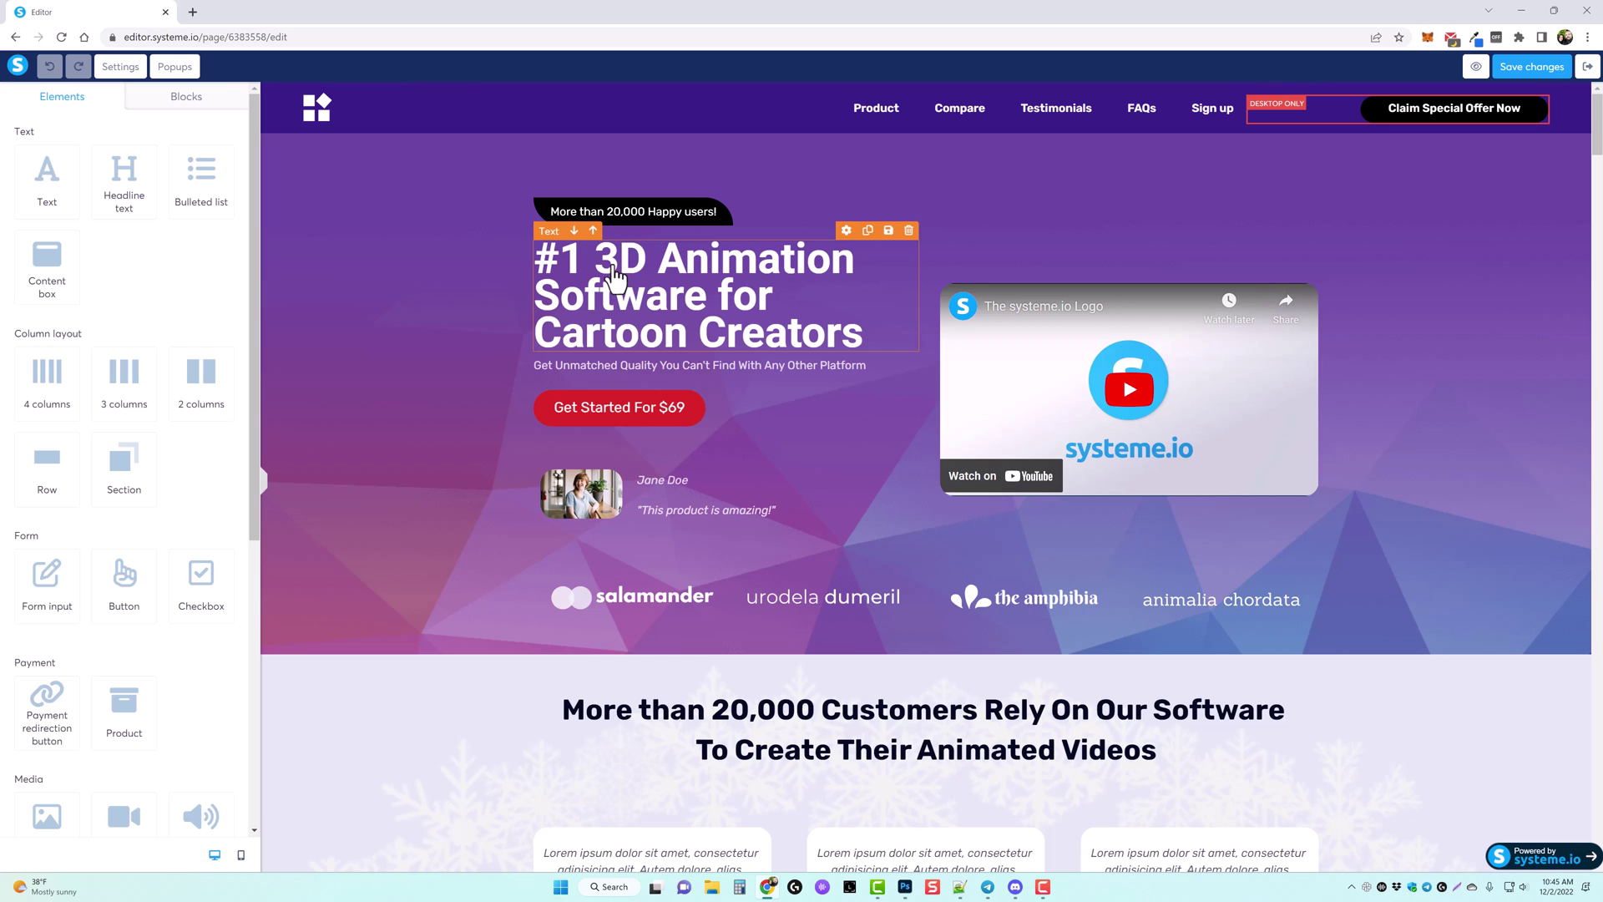
pyautogui.doubleClick(615, 265)
pyautogui.click(642, 320)
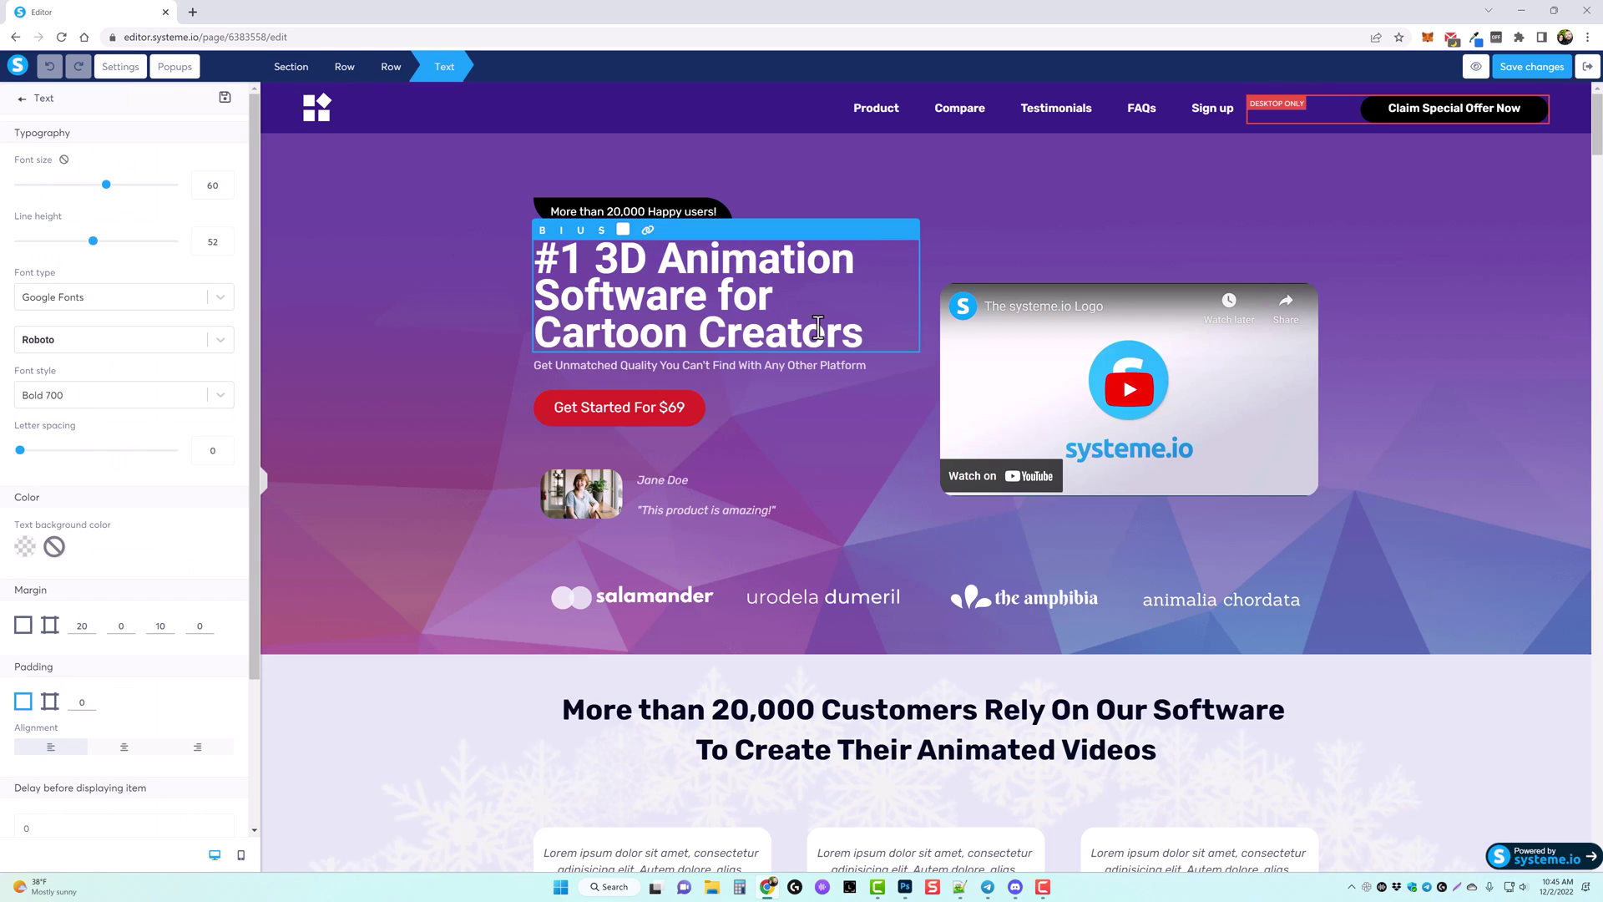
pyautogui.moveTo(819, 327); pyautogui.dragTo(545, 242)
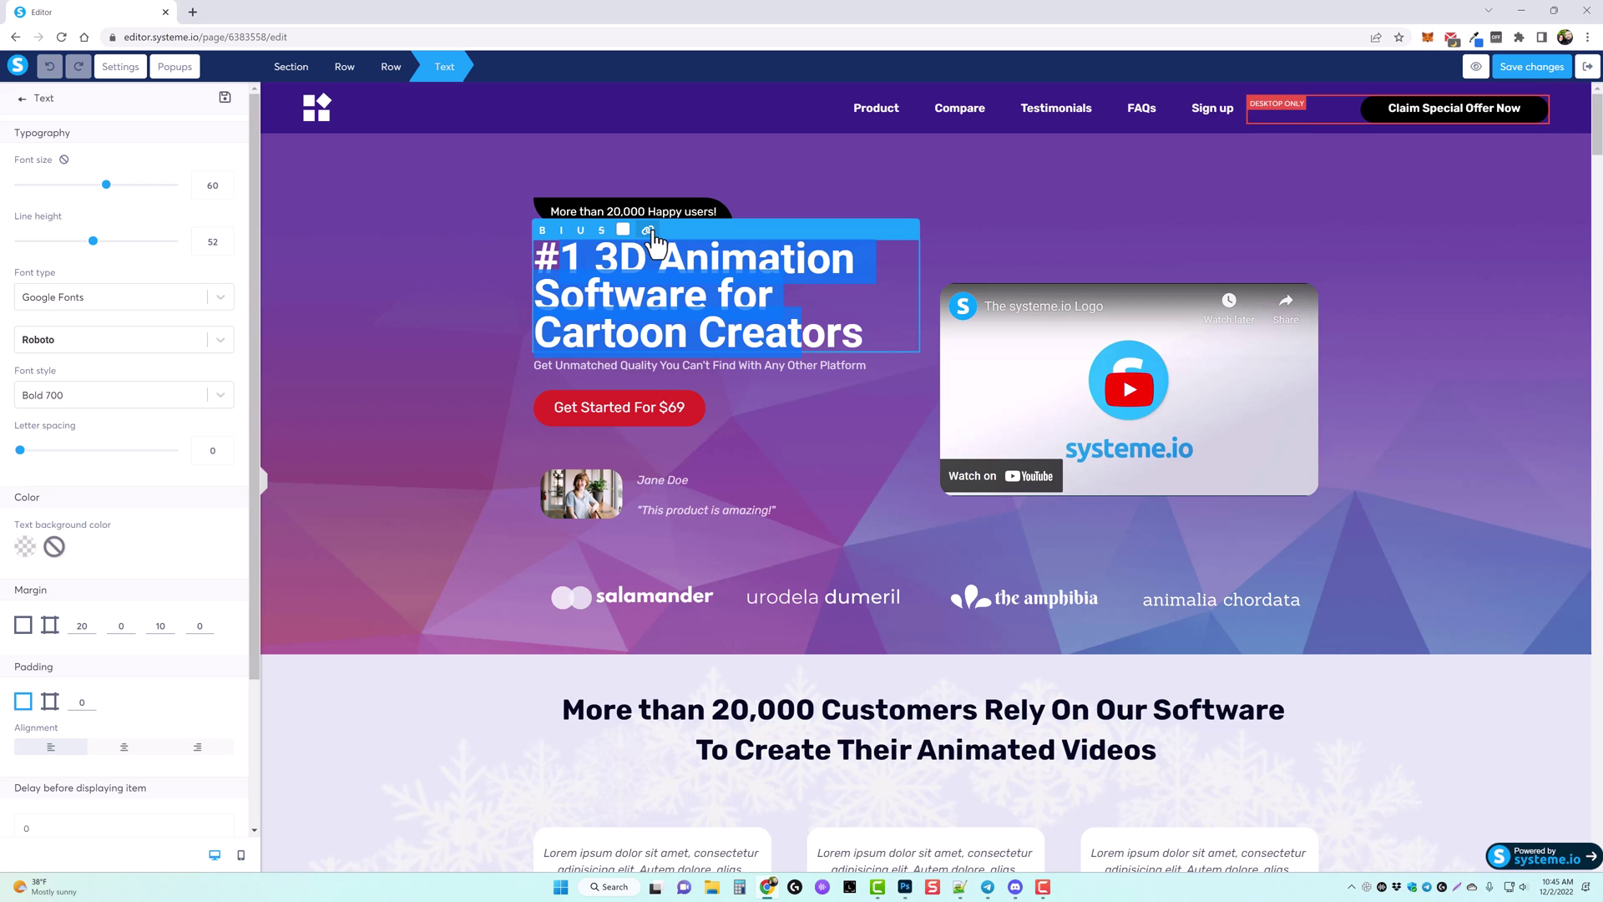
pyautogui.click(412, 324)
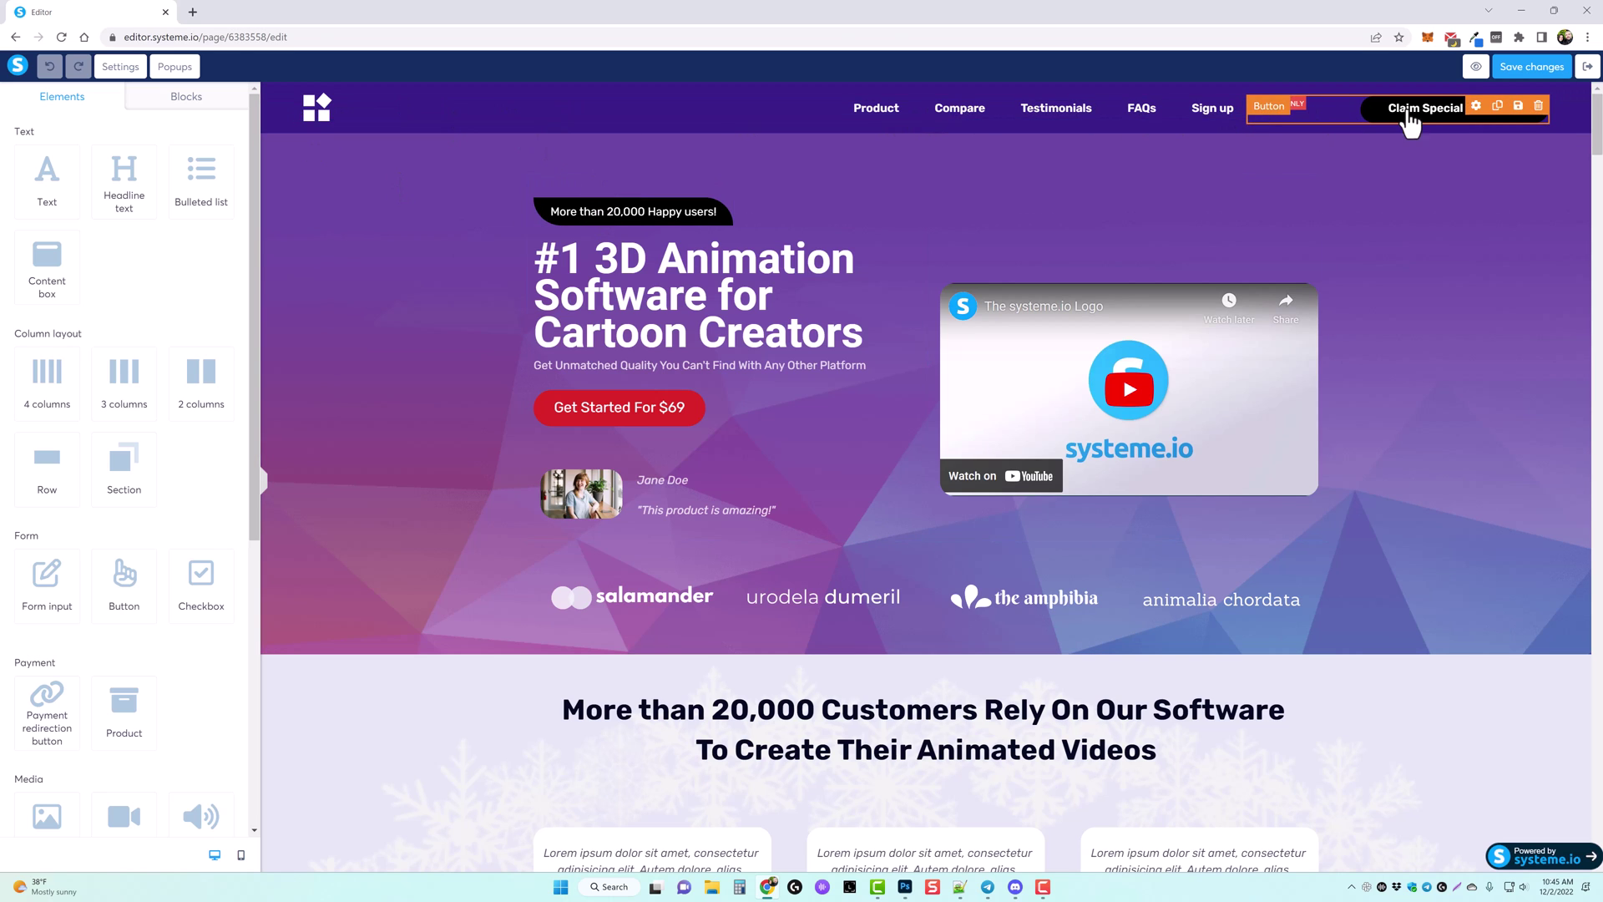
# Step: Adjust the image size of the growth chart beside the conversion rates testimonial and review its other image settings
pyautogui.scroll(-2, 1075, 515)
pyautogui.scroll(-12, 673, 365)
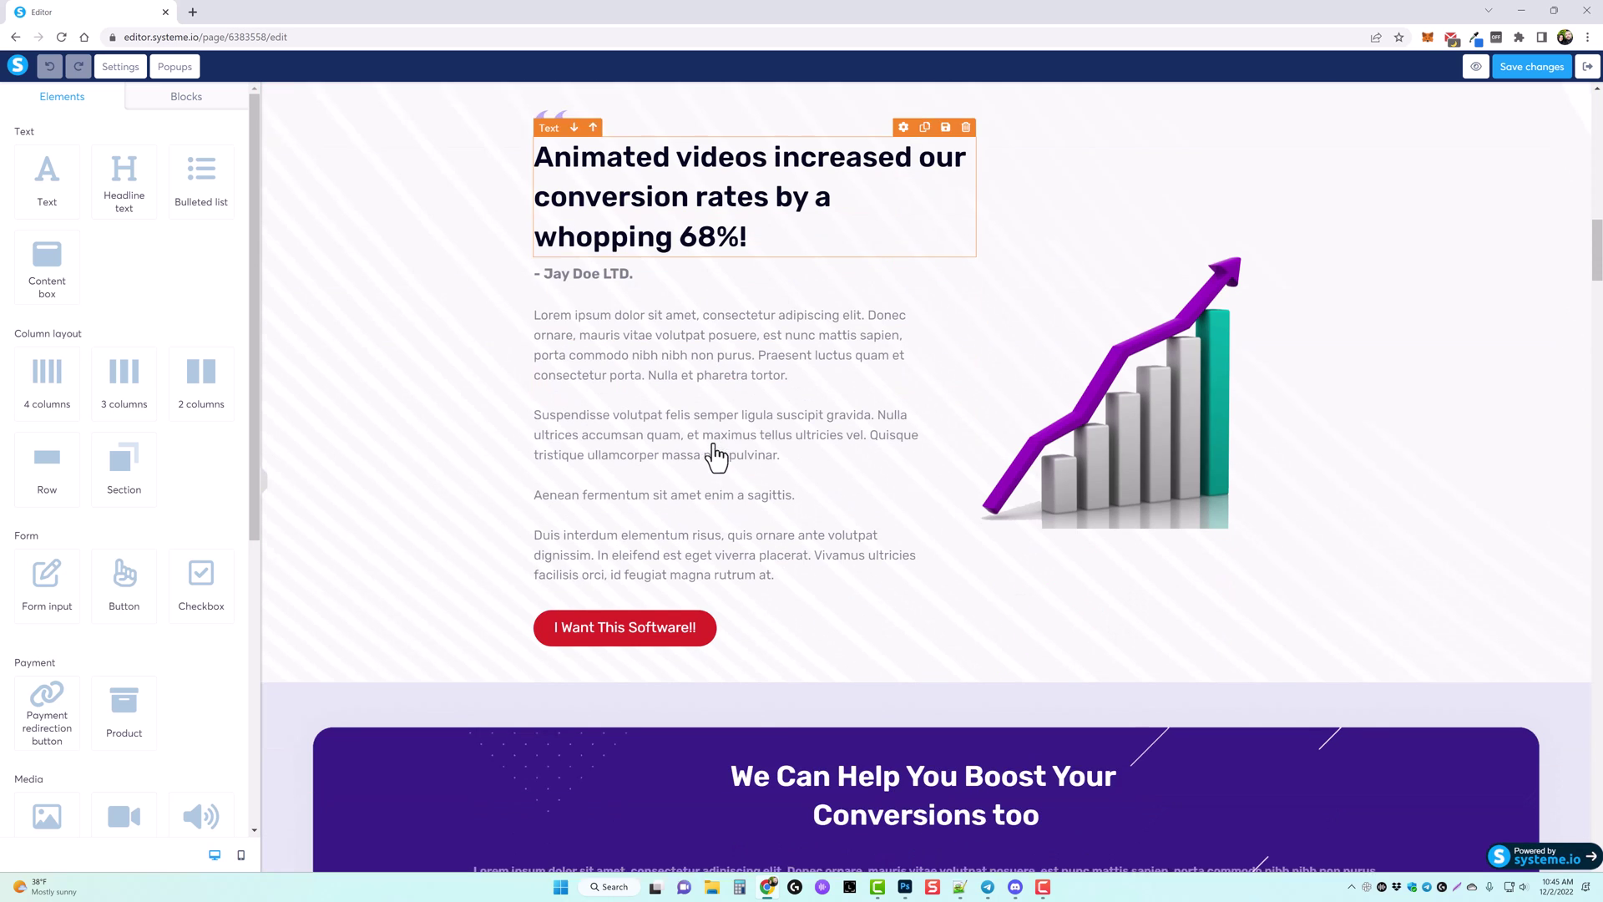
pyautogui.click(1188, 405)
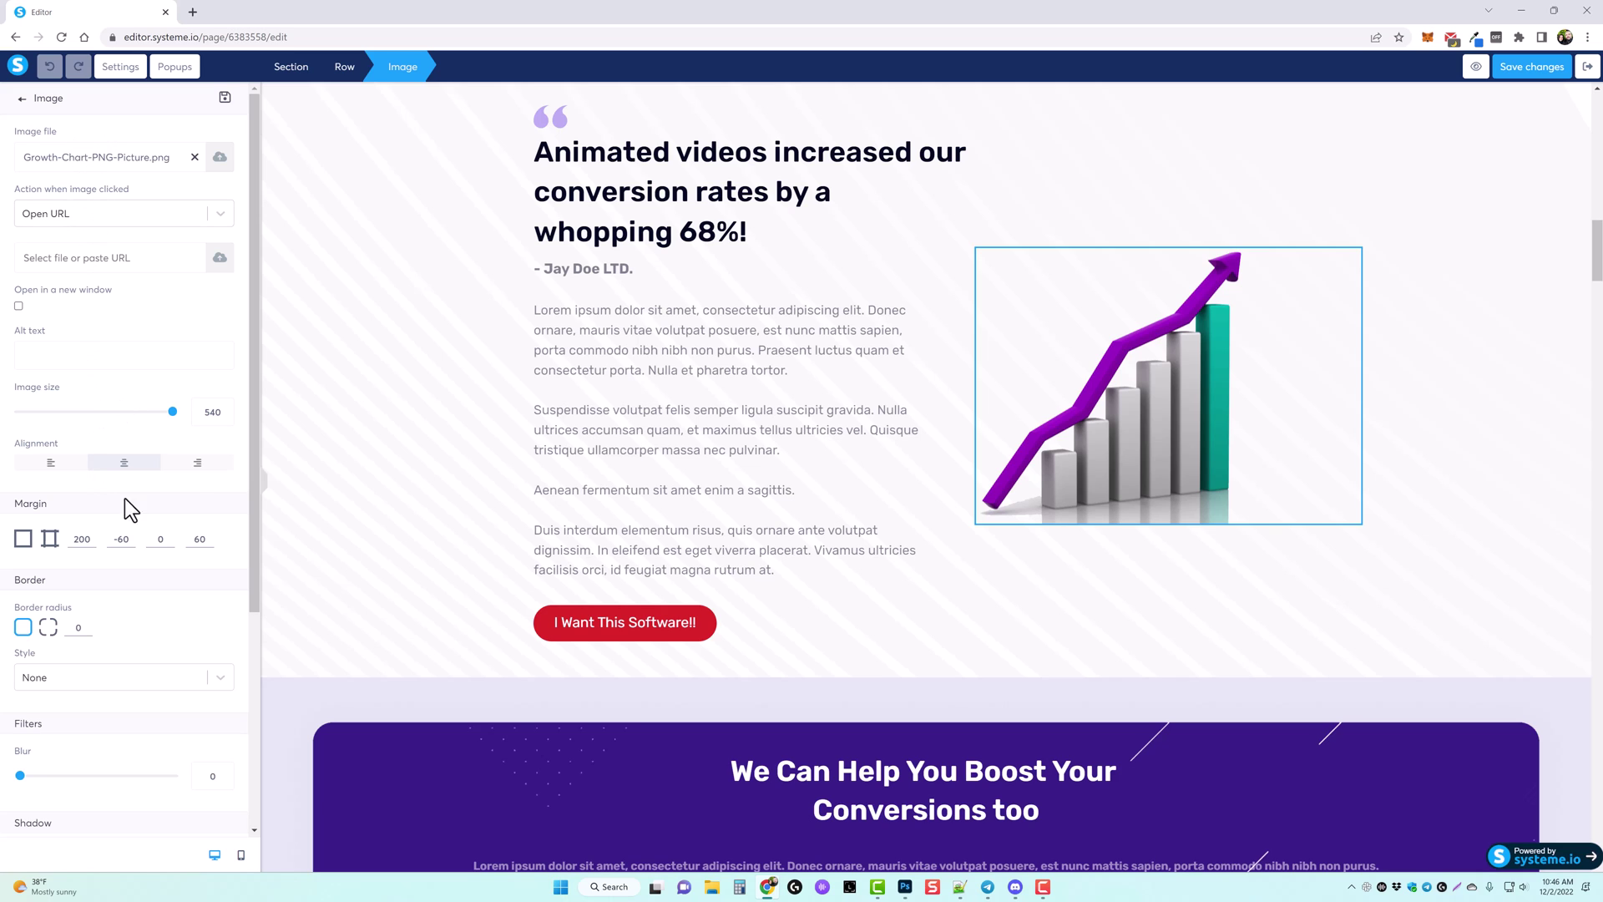
pyautogui.moveTo(165, 414)
pyautogui.mouseDown()
pyautogui.moveTo(79, 419)
pyautogui.moveTo(177, 428)
pyautogui.mouseUp()
pyautogui.scroll(-4, 151, 519)
pyautogui.scroll(4, 118, 580)
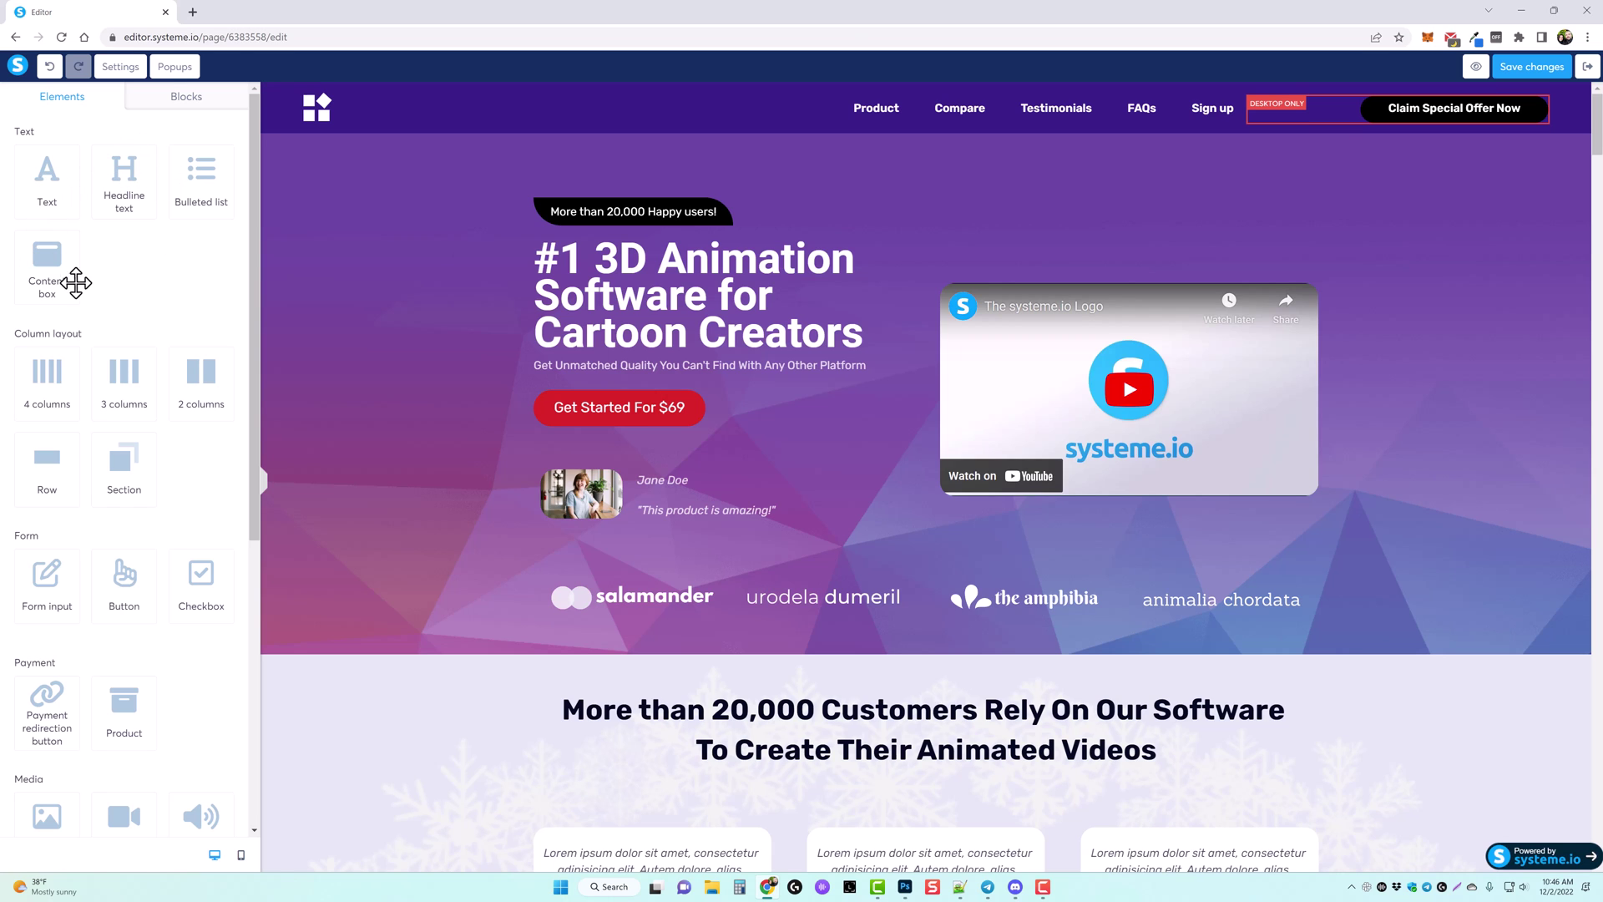
# Step: Insert the price plans block "Three card items, highlighted middle card (colorful banner)" directly below the hero section
pyautogui.moveTo(254, 206); pyautogui.dragTo(134, 142)
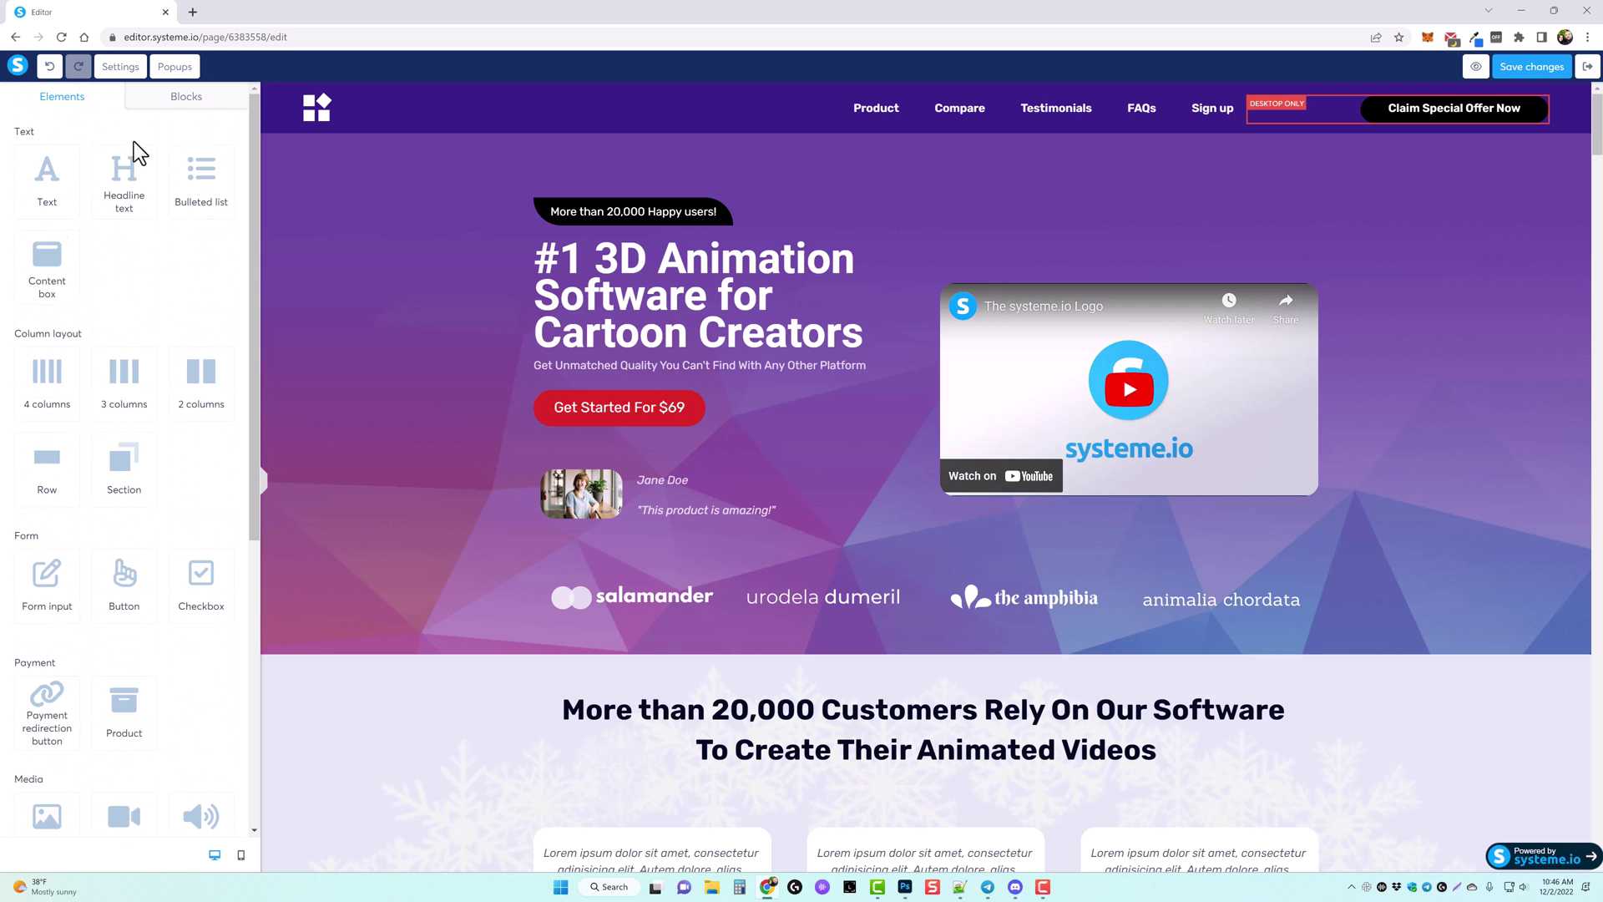
pyautogui.click(184, 102)
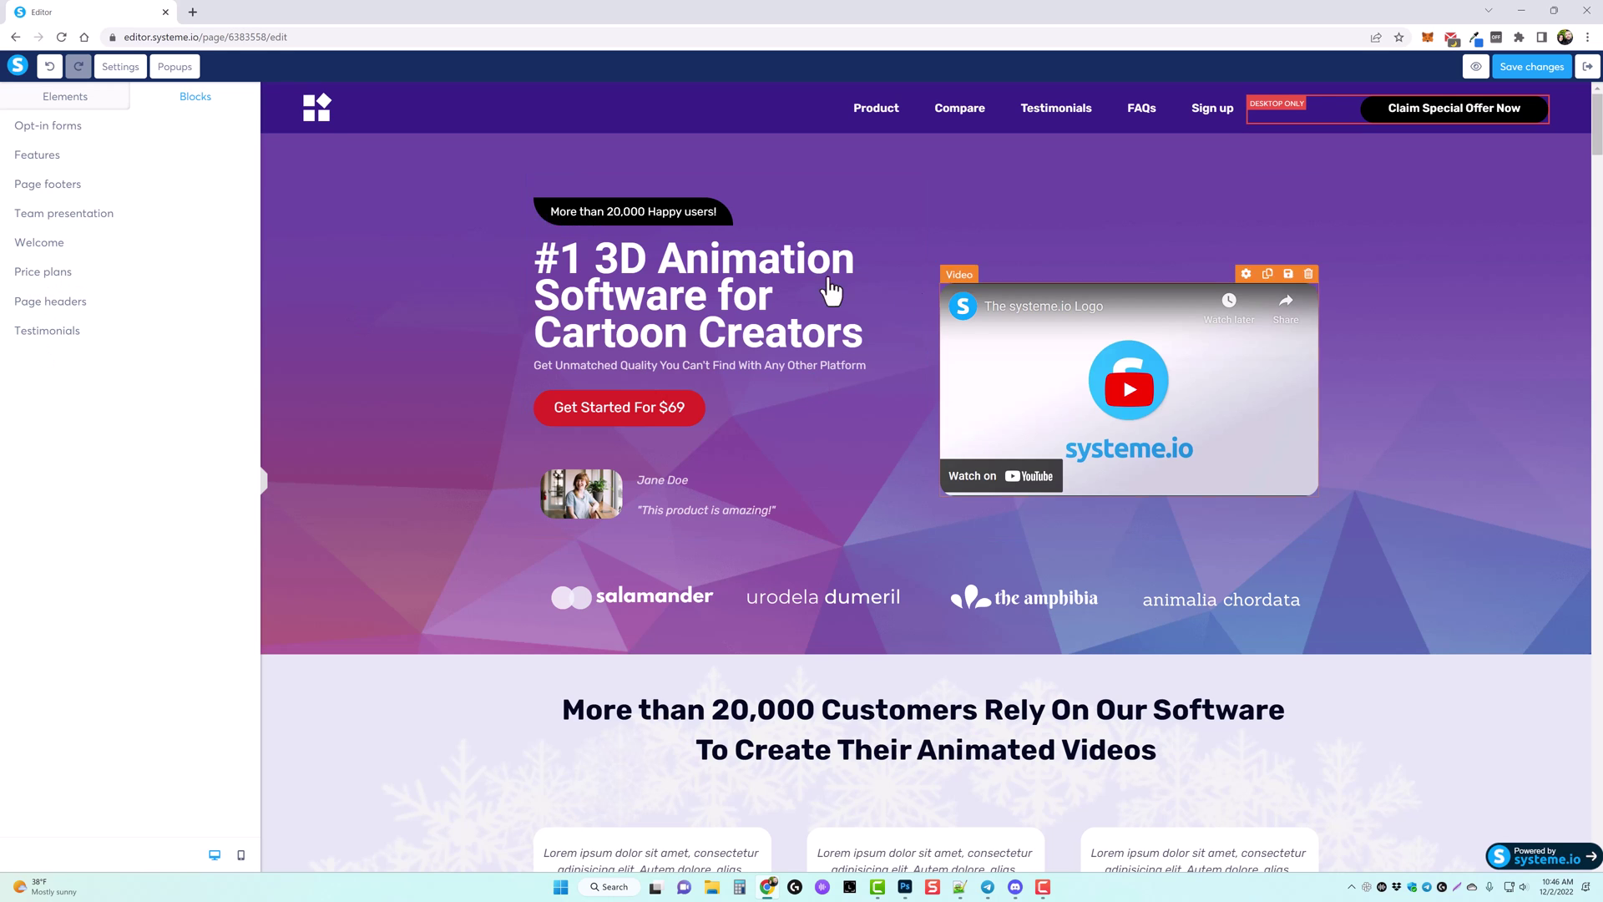
pyautogui.click(47, 271)
pyautogui.scroll(-10, 146, 401)
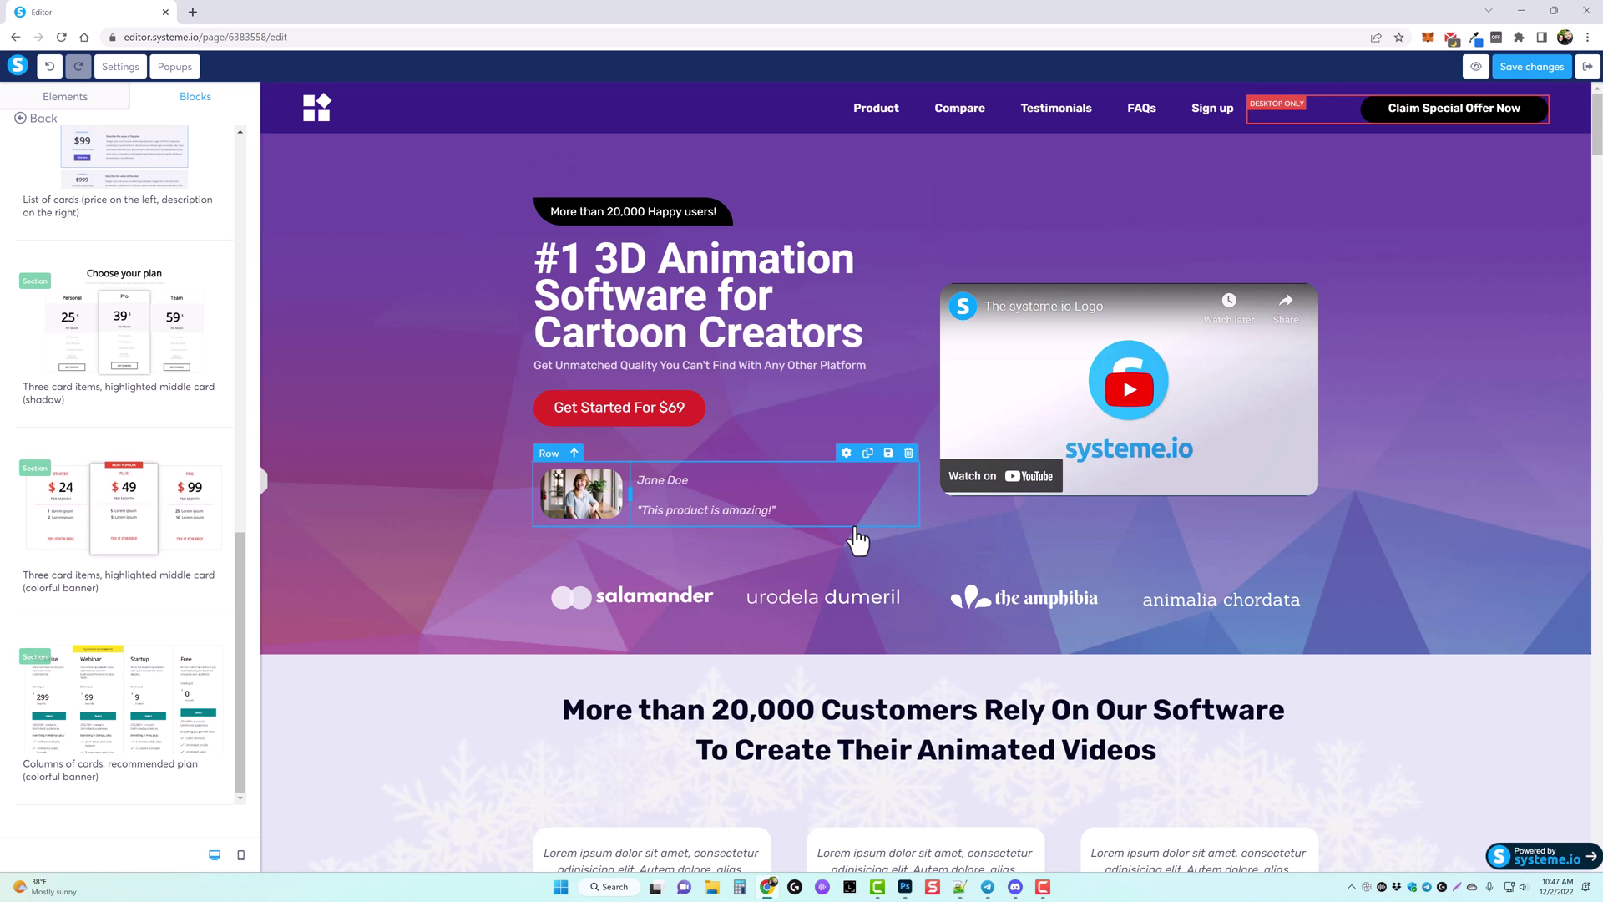
pyautogui.moveTo(118, 508); pyautogui.dragTo(857, 680)
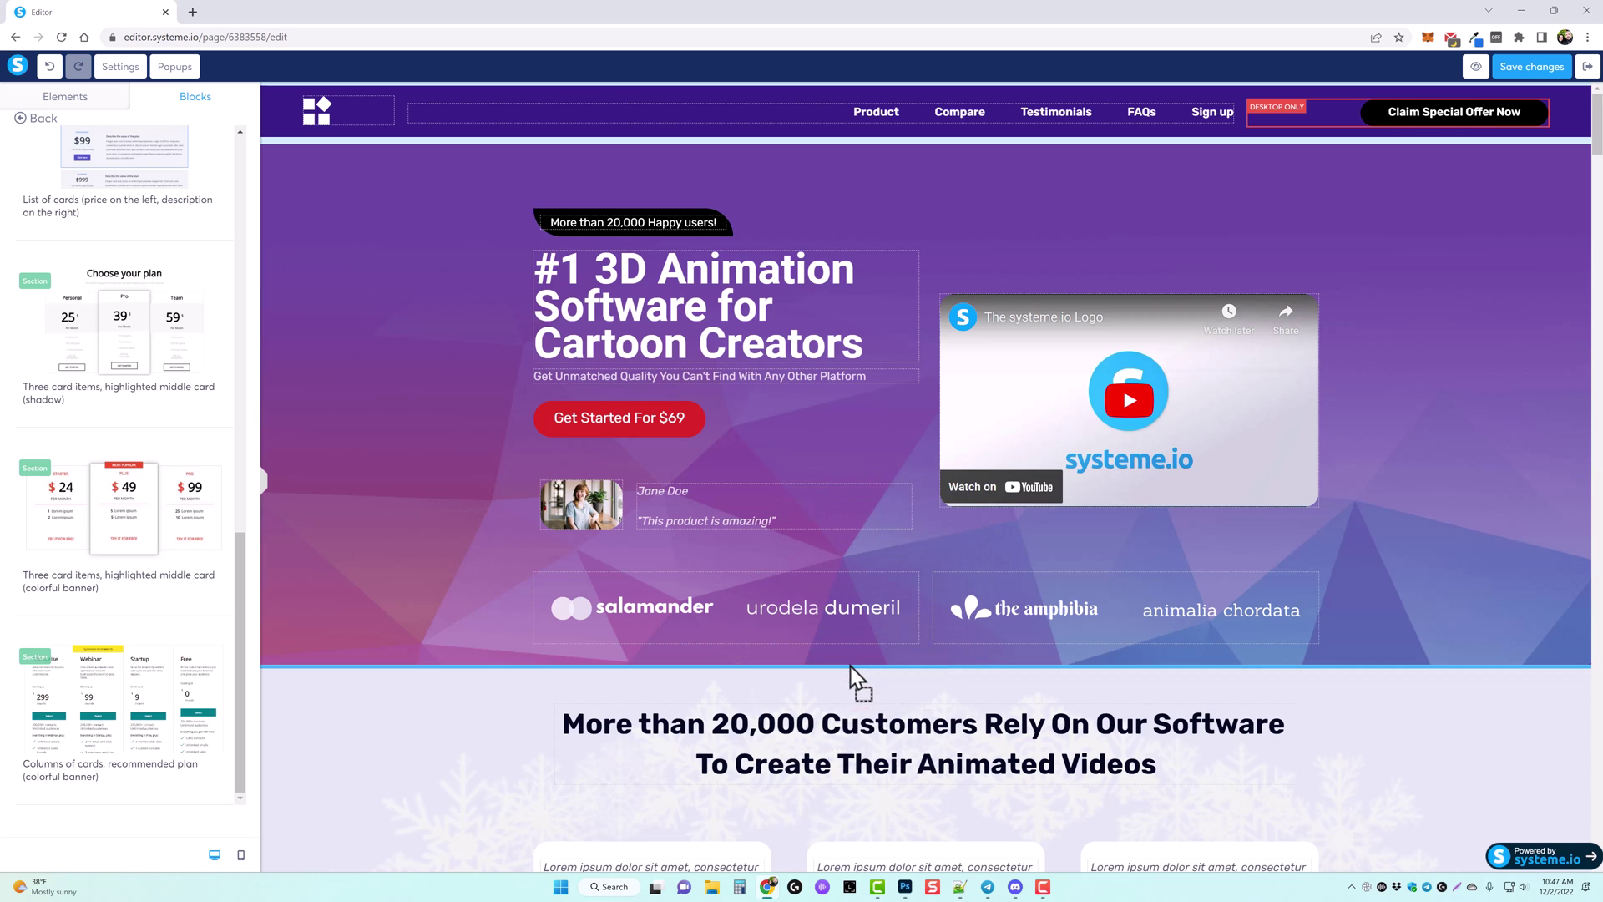
pyautogui.scroll(-7, 960, 626)
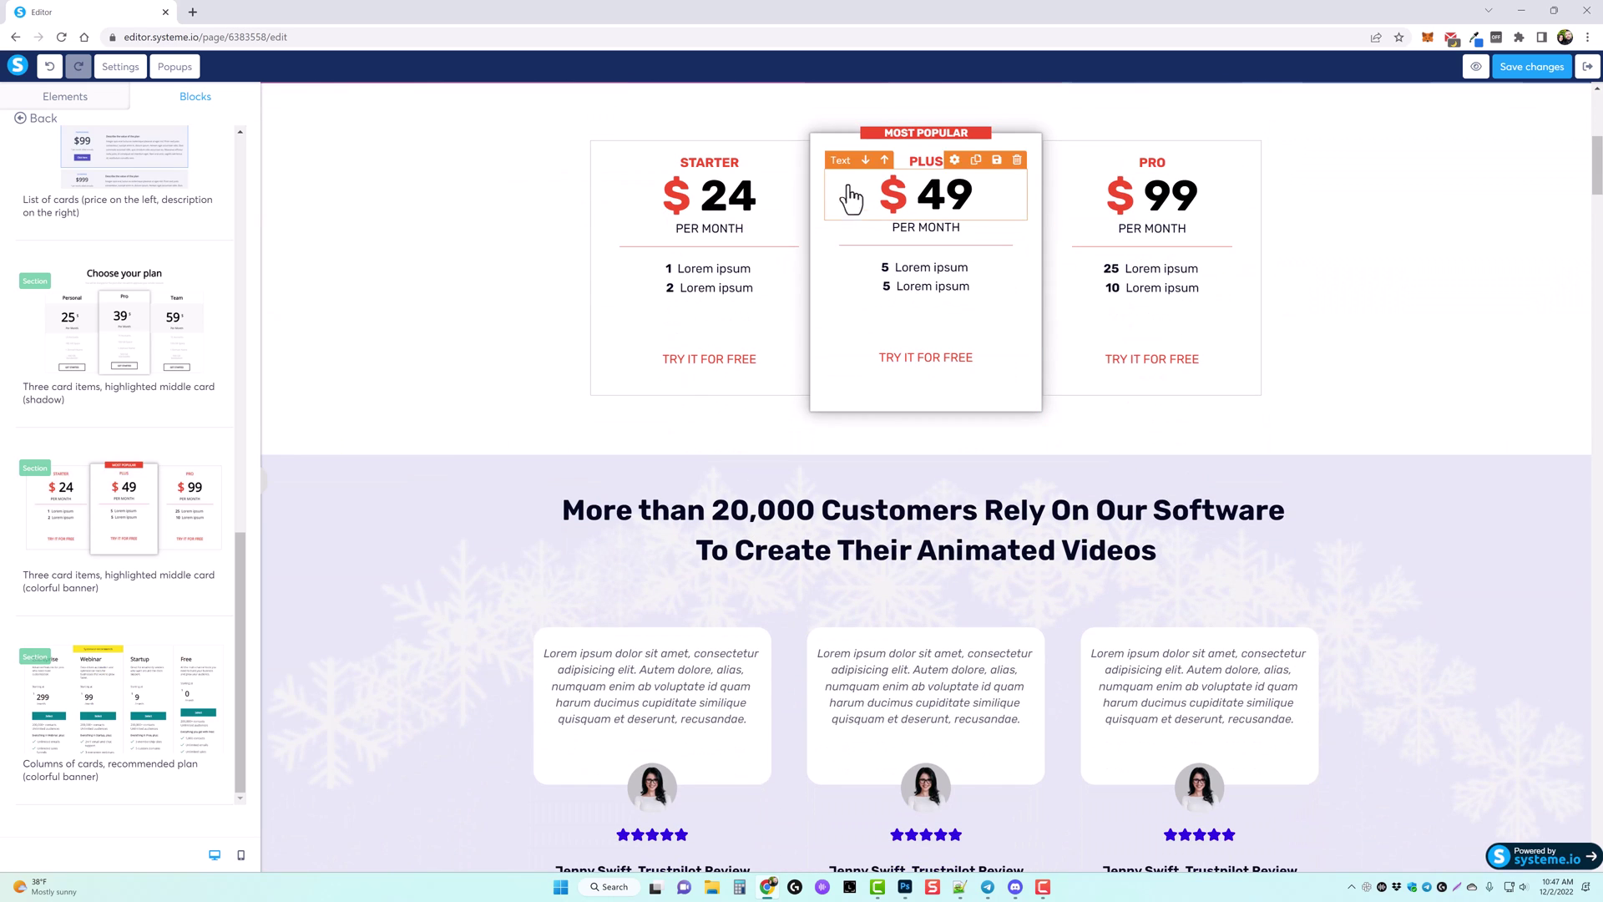
pyautogui.click(738, 209)
pyautogui.press('Escape')
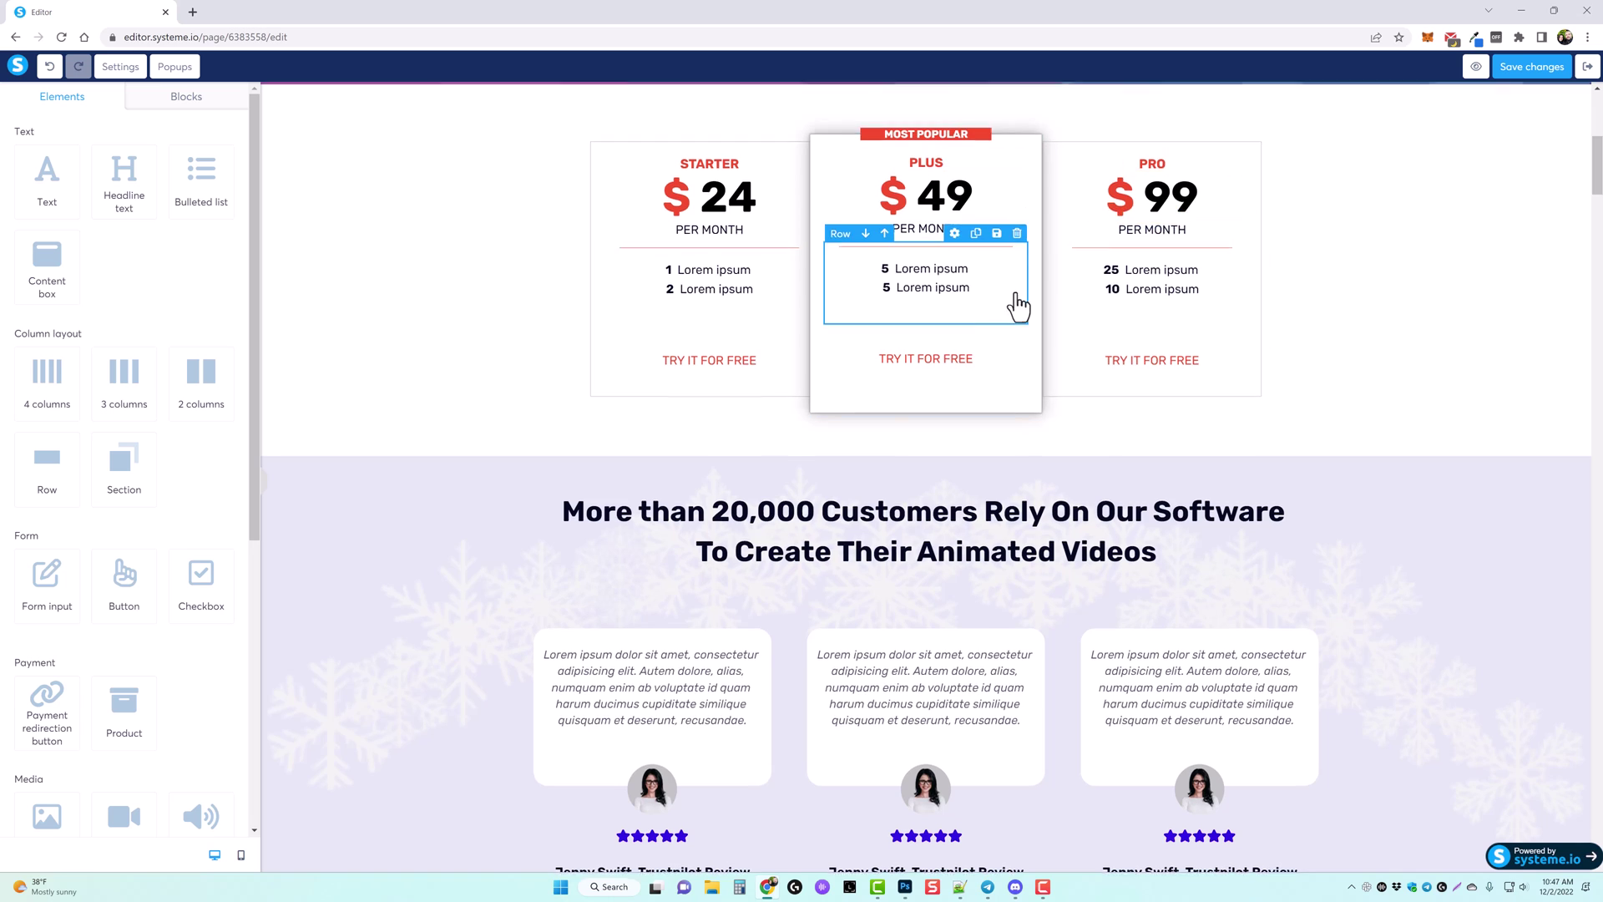
# Step: Save the sales page changes and exit the page editor to the funnel's step configuration
pyautogui.scroll(3, 1010, 334)
pyautogui.scroll(5, 943, 551)
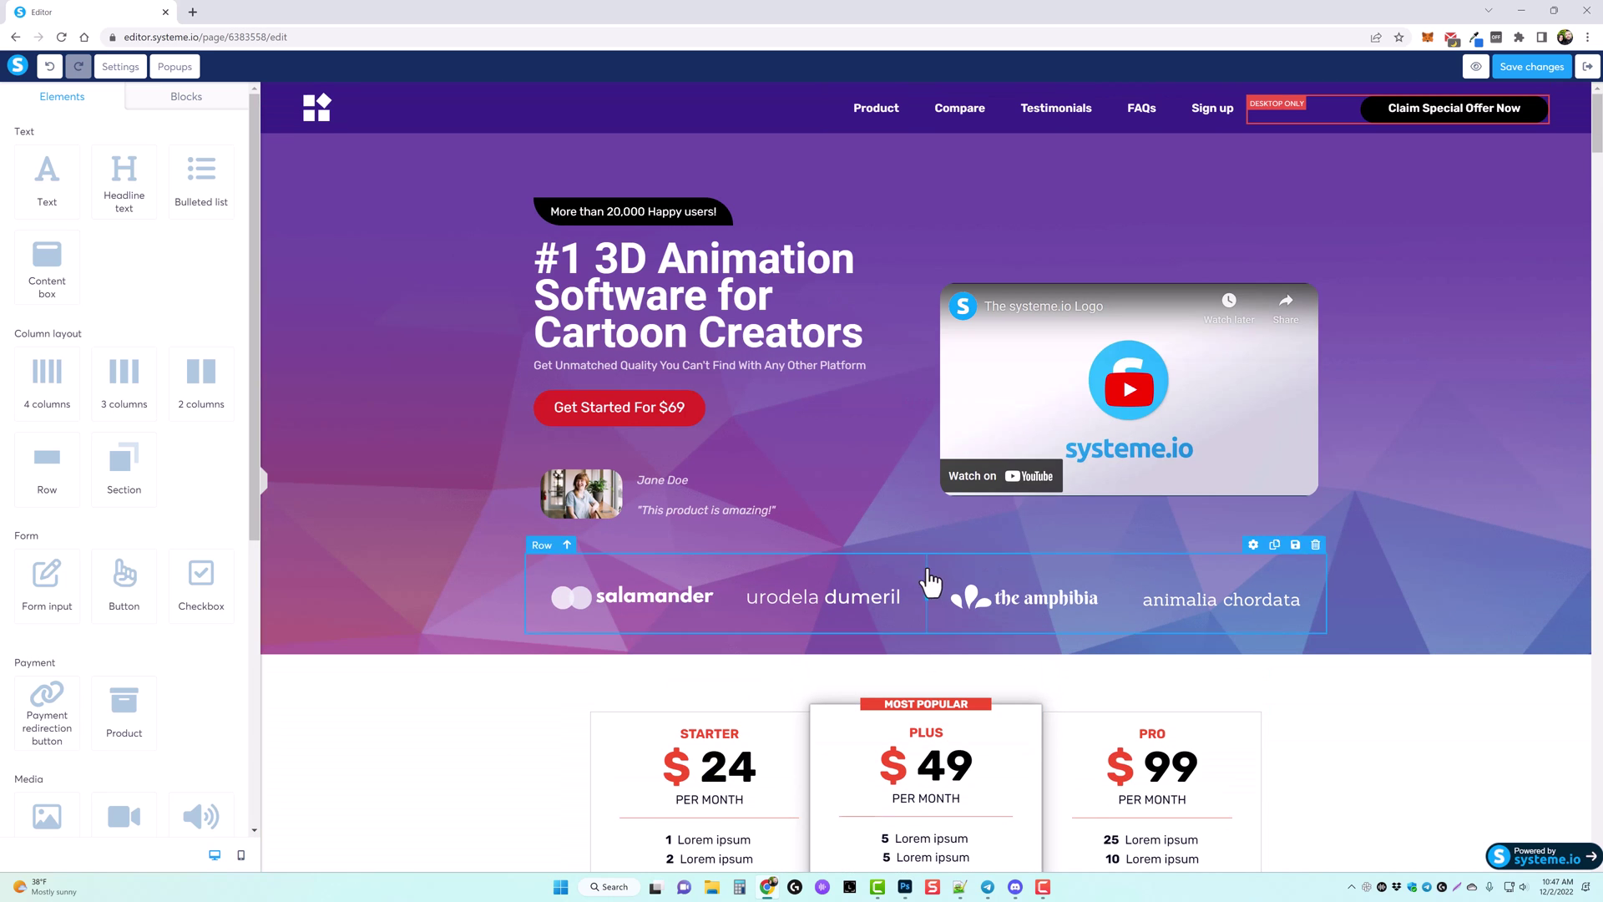
pyautogui.click(1526, 71)
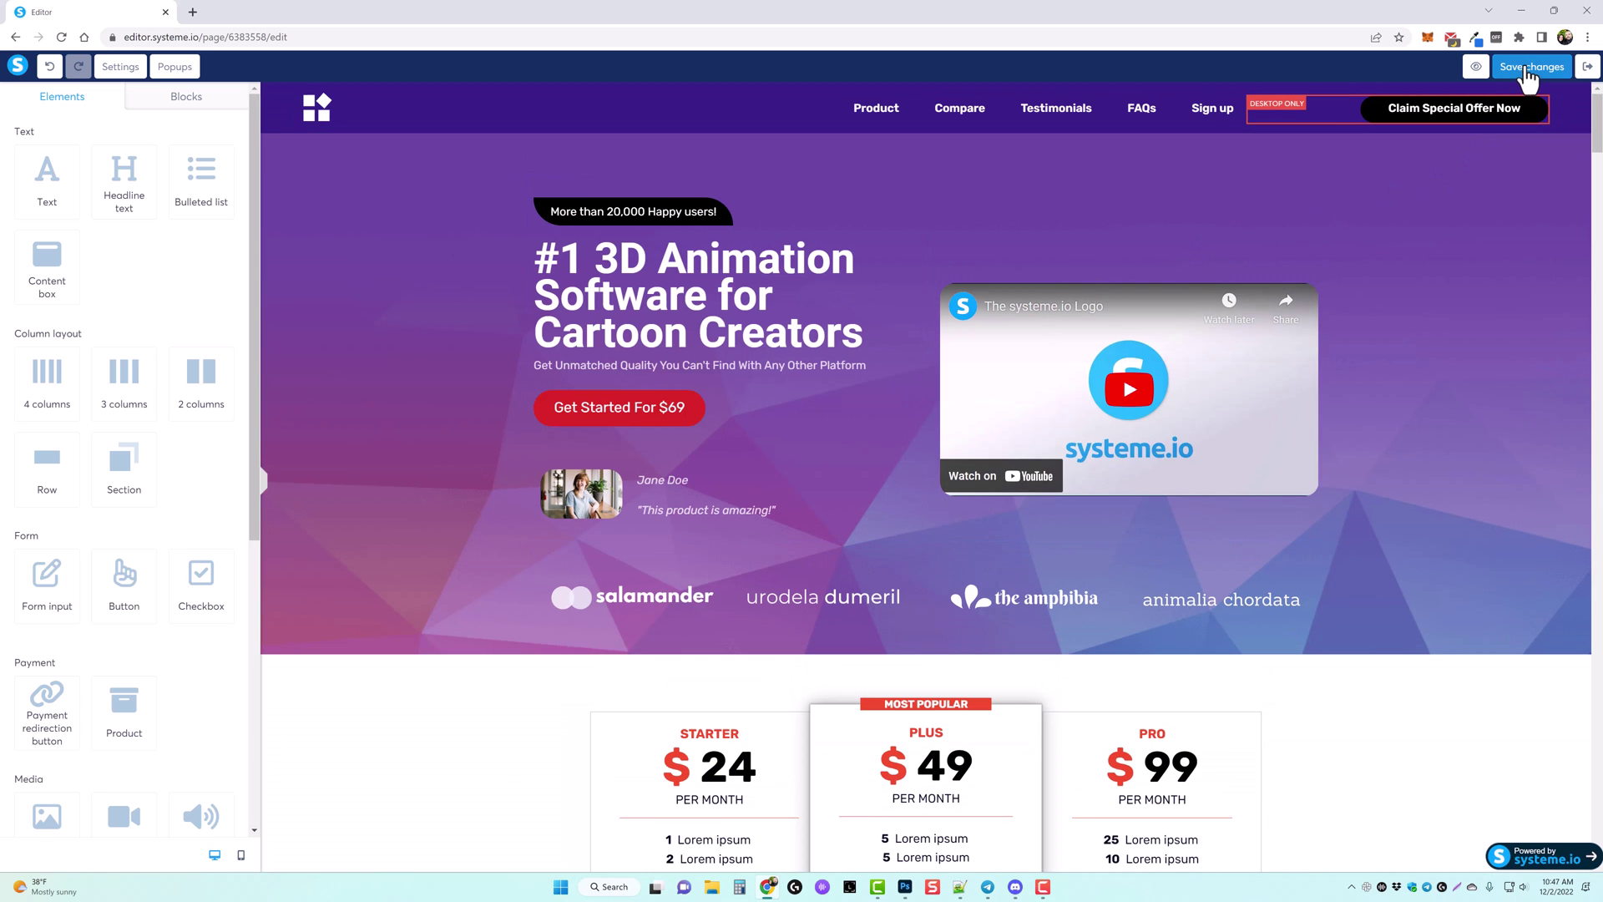
pyautogui.click(1588, 69)
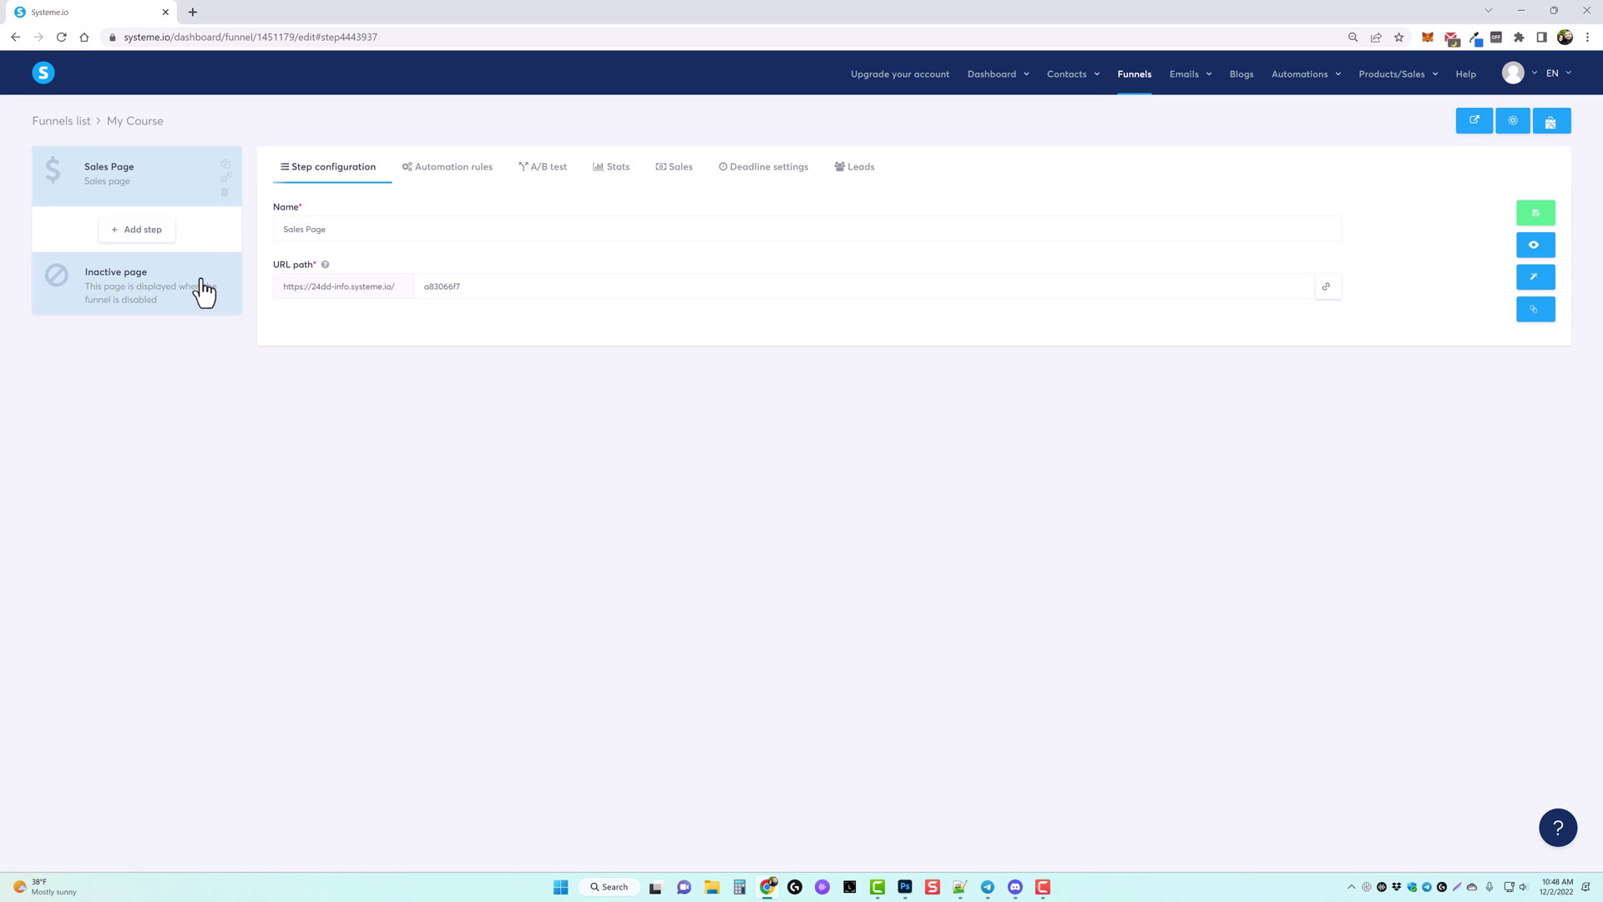
# Step: Add a funnel step named "Order Page" with the type Order form
pyautogui.click(140, 236)
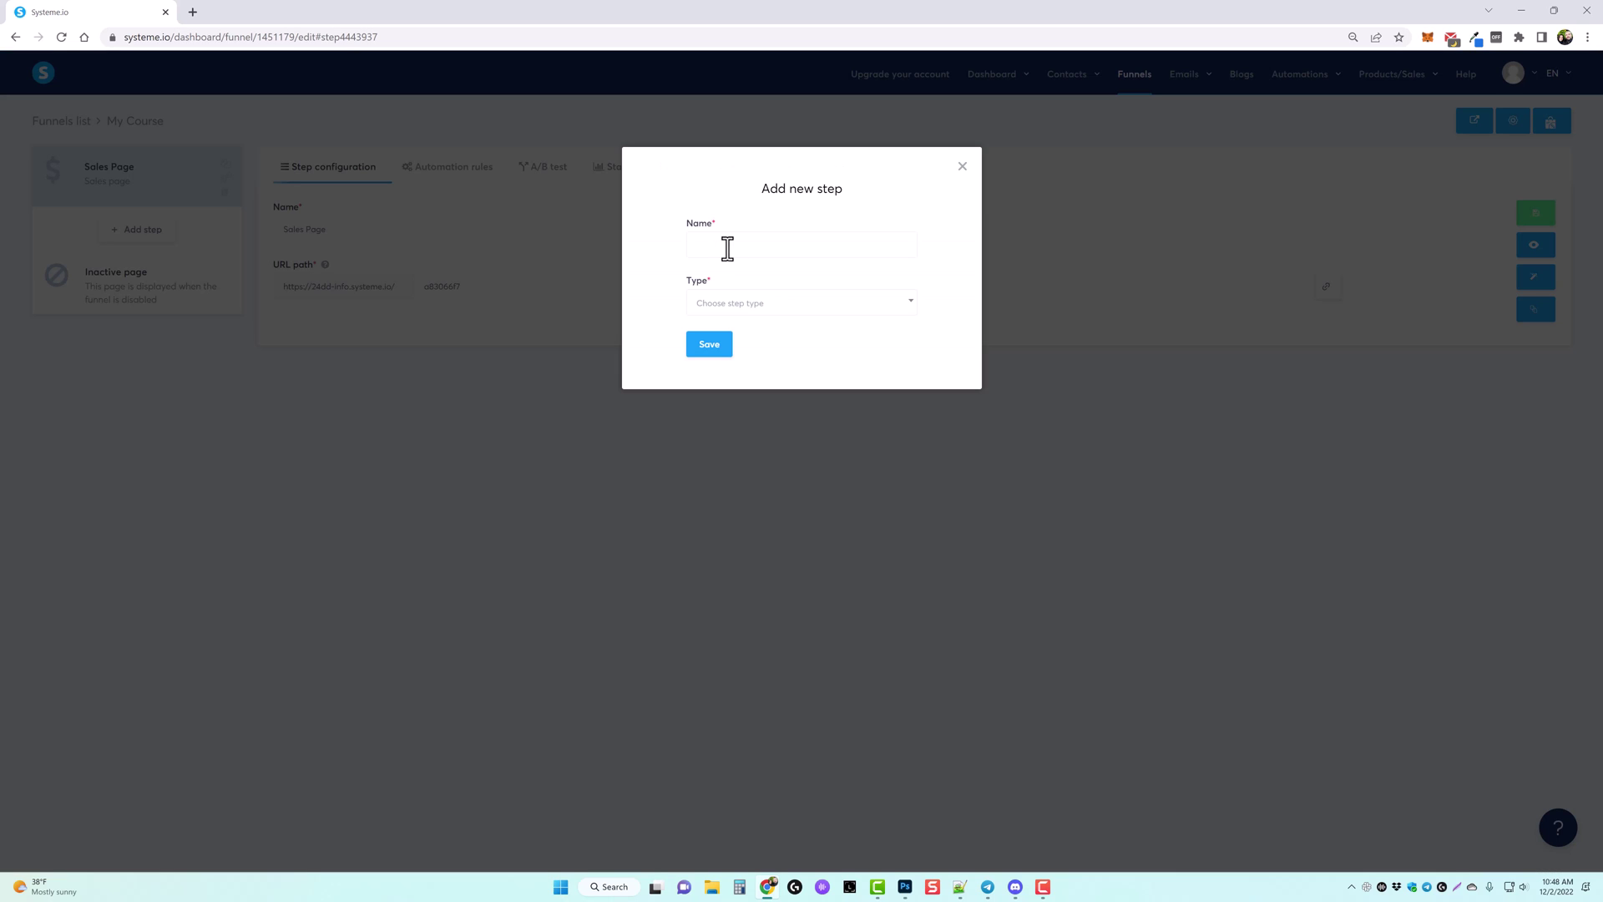
pyautogui.click(723, 243)
pyautogui.click(731, 260)
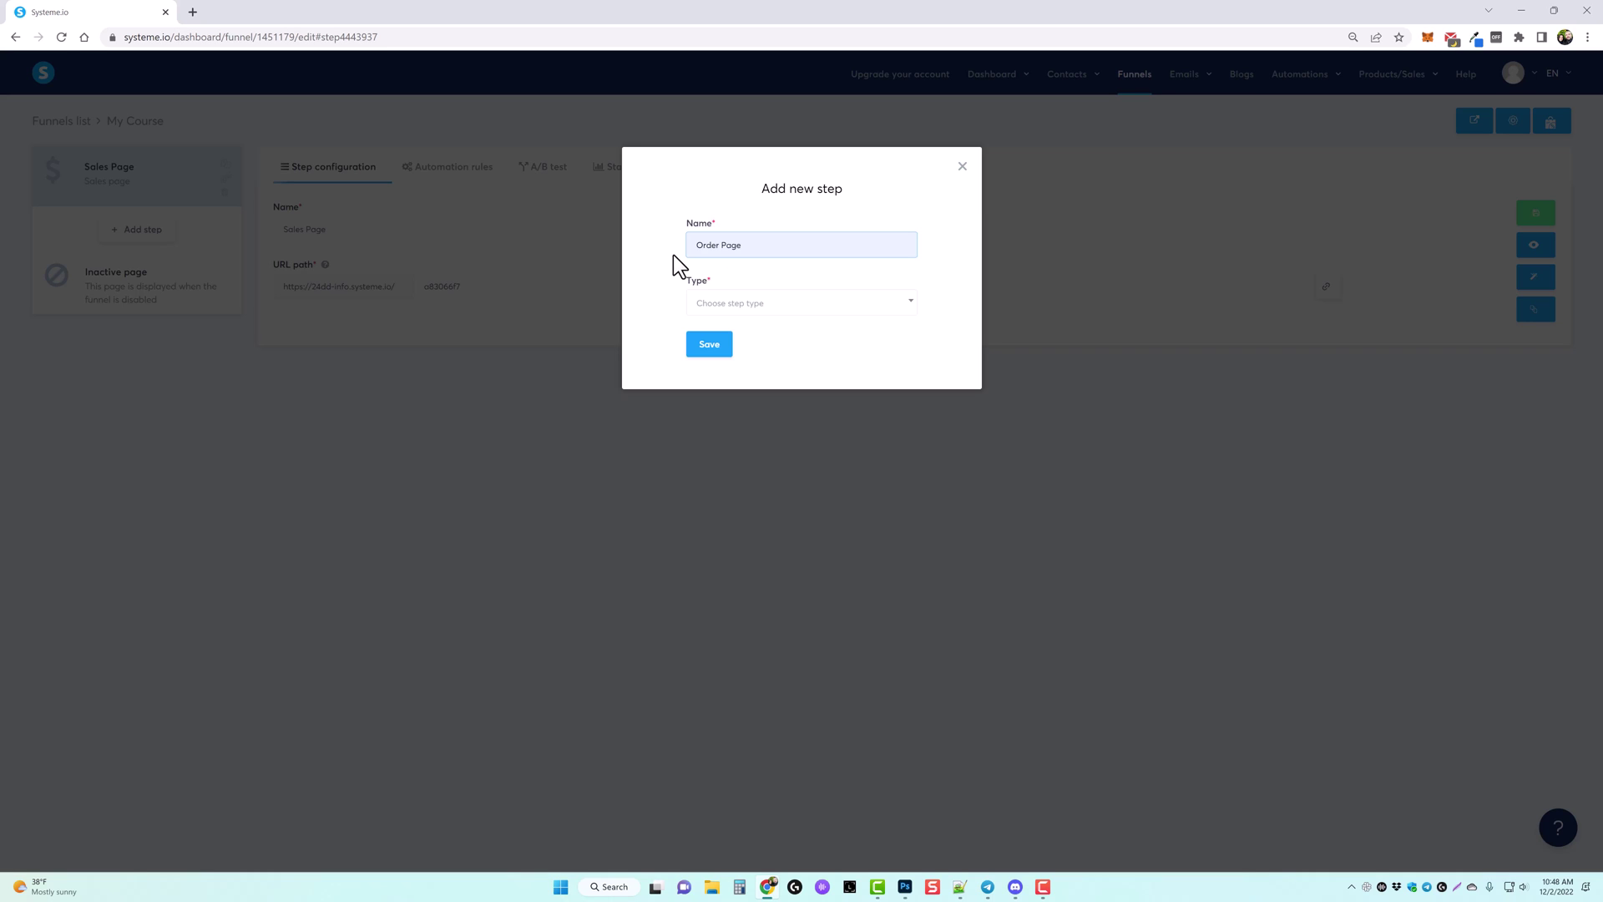
pyautogui.click(759, 311)
pyautogui.scroll(-3, 764, 388)
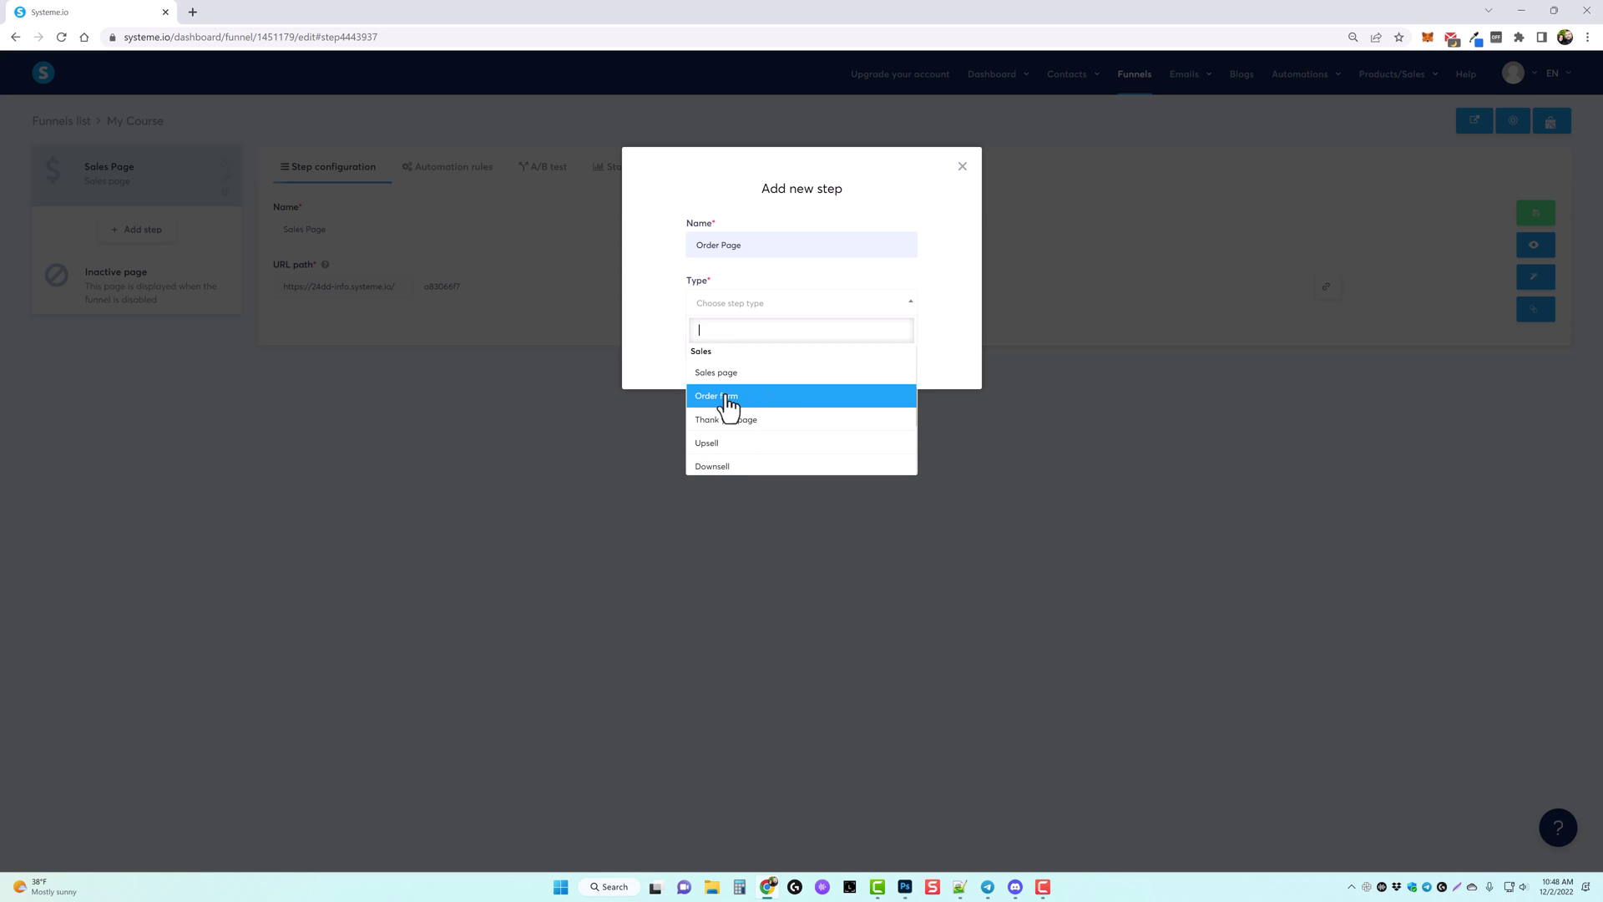
pyautogui.click(728, 398)
pyautogui.click(723, 357)
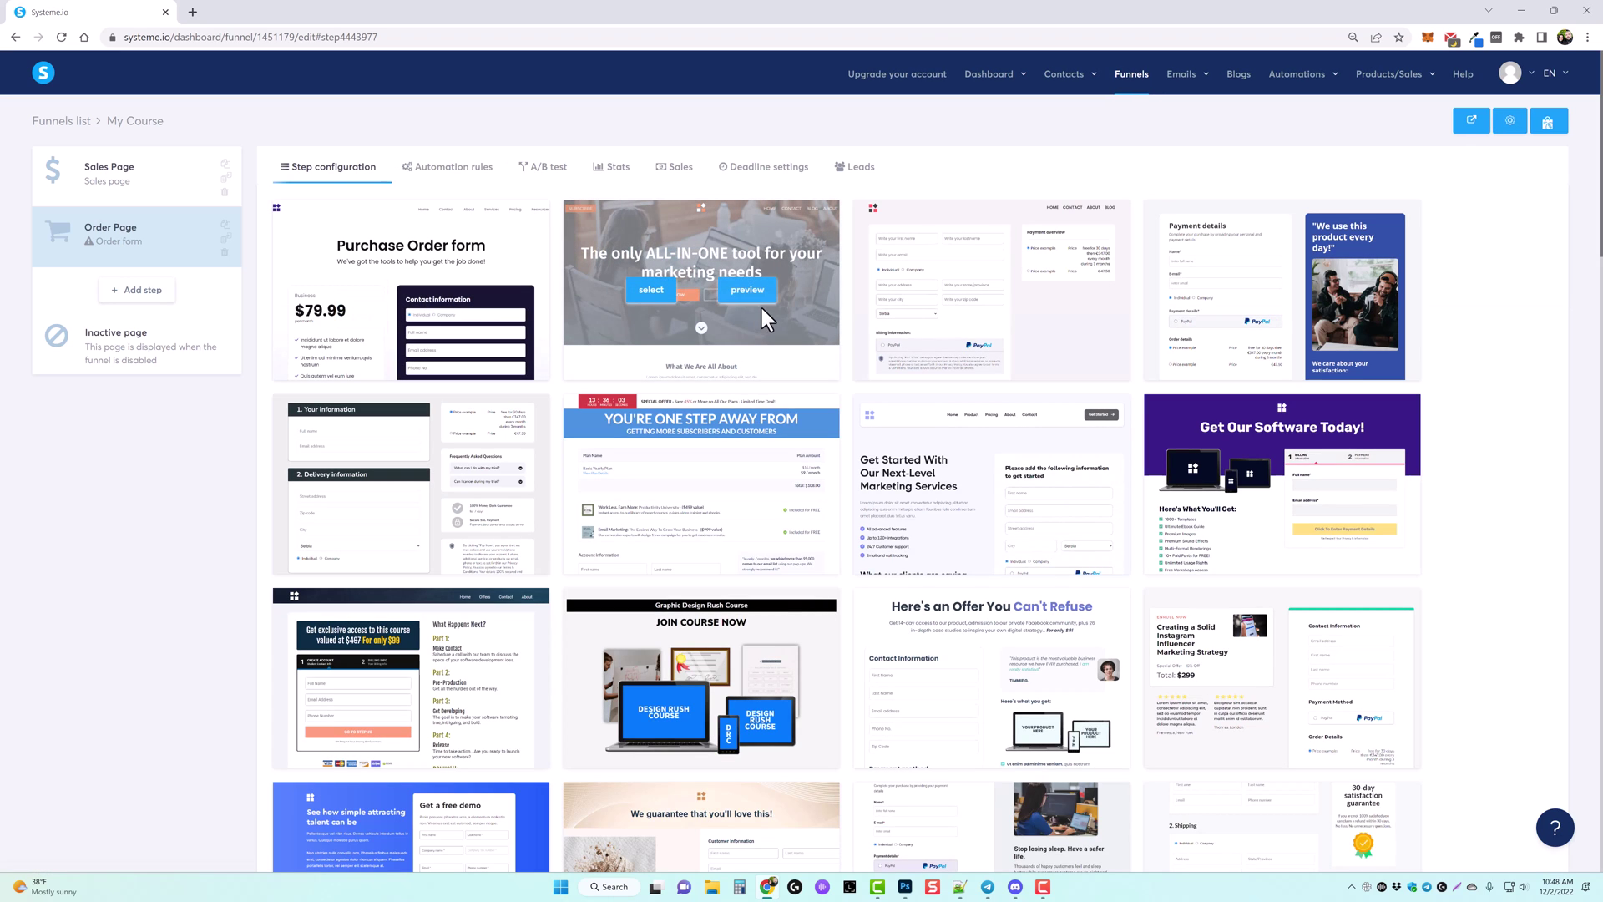
# Step: Preview the "Graphic Design Rush Course" order form template, close the preview, and apply the template to the Order Page step
pyautogui.scroll(-3, 681, 549)
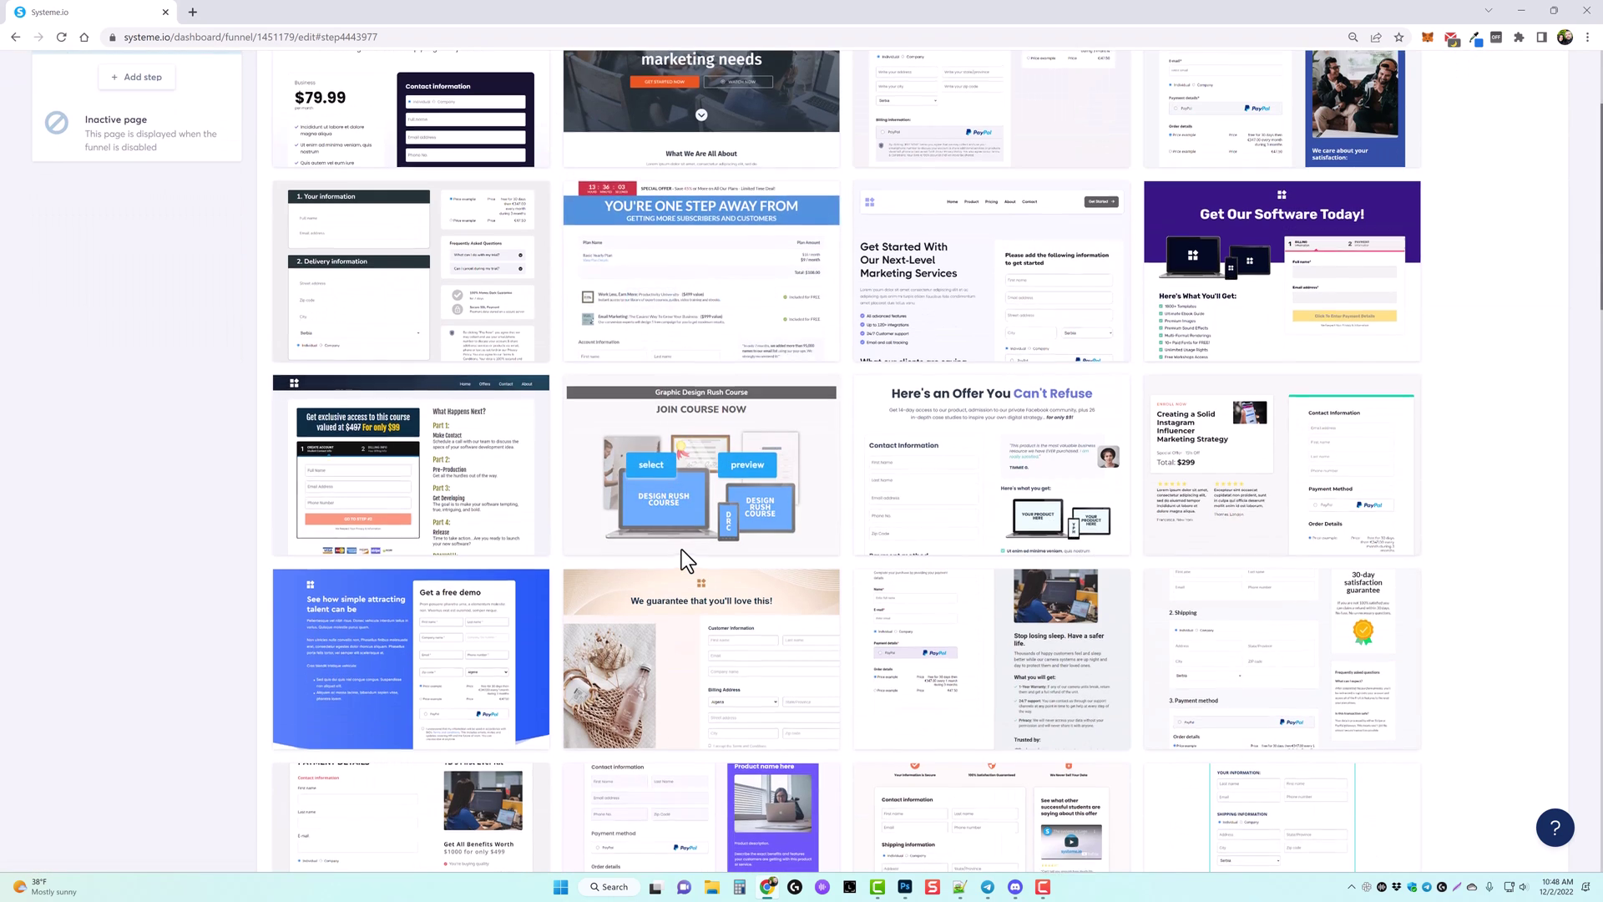
pyautogui.scroll(-5, 694, 638)
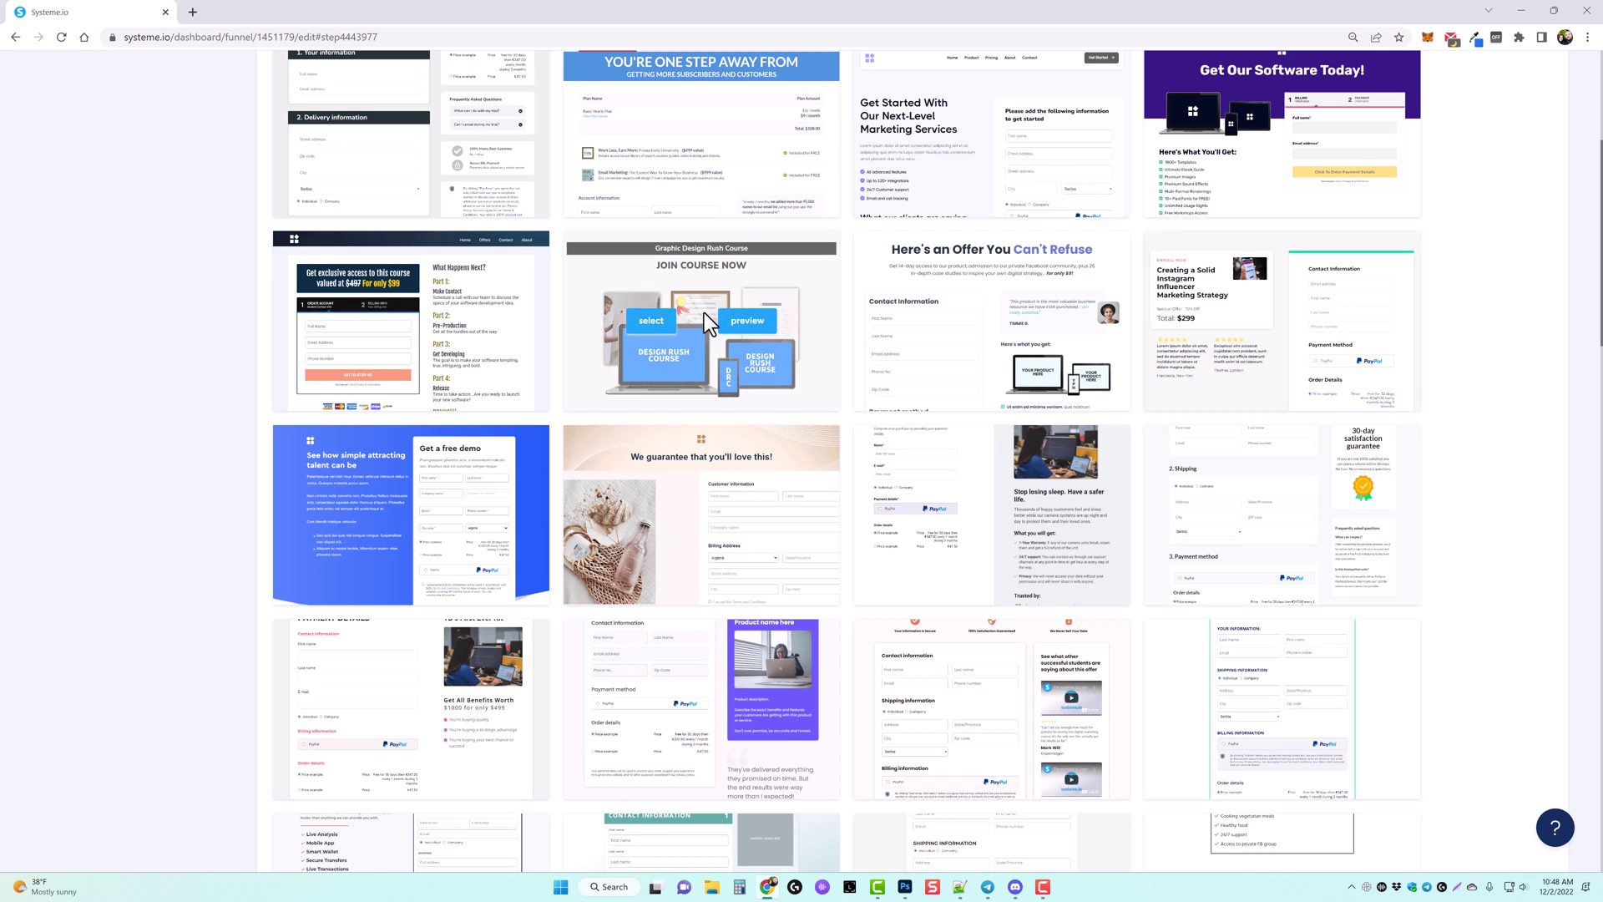
pyautogui.click(747, 326)
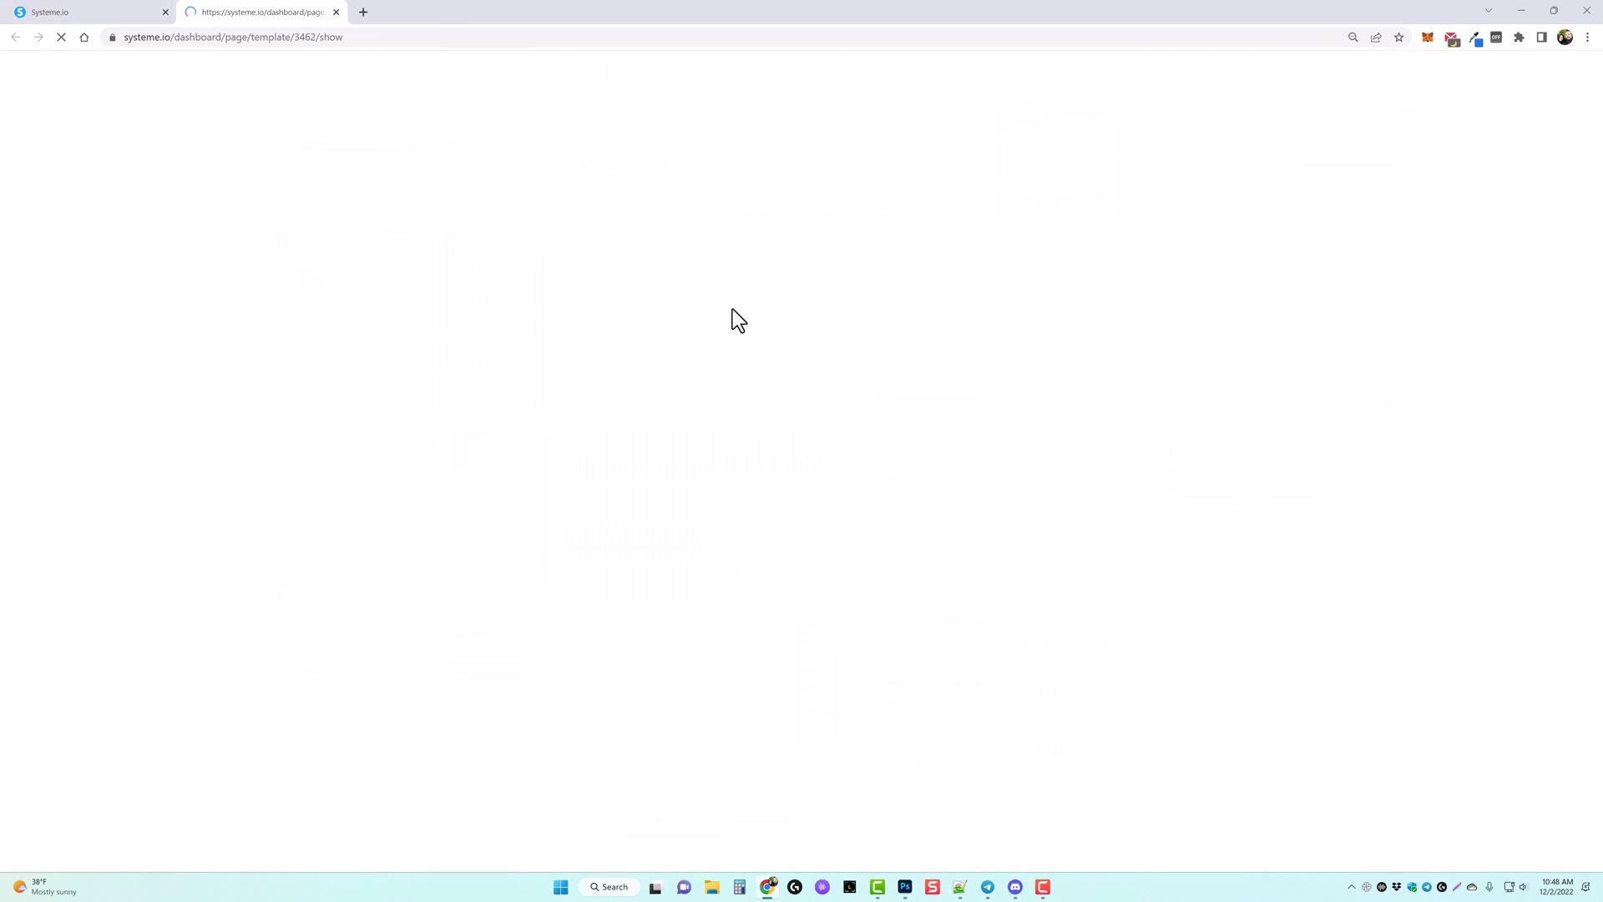
pyautogui.scroll(-1, 785, 518)
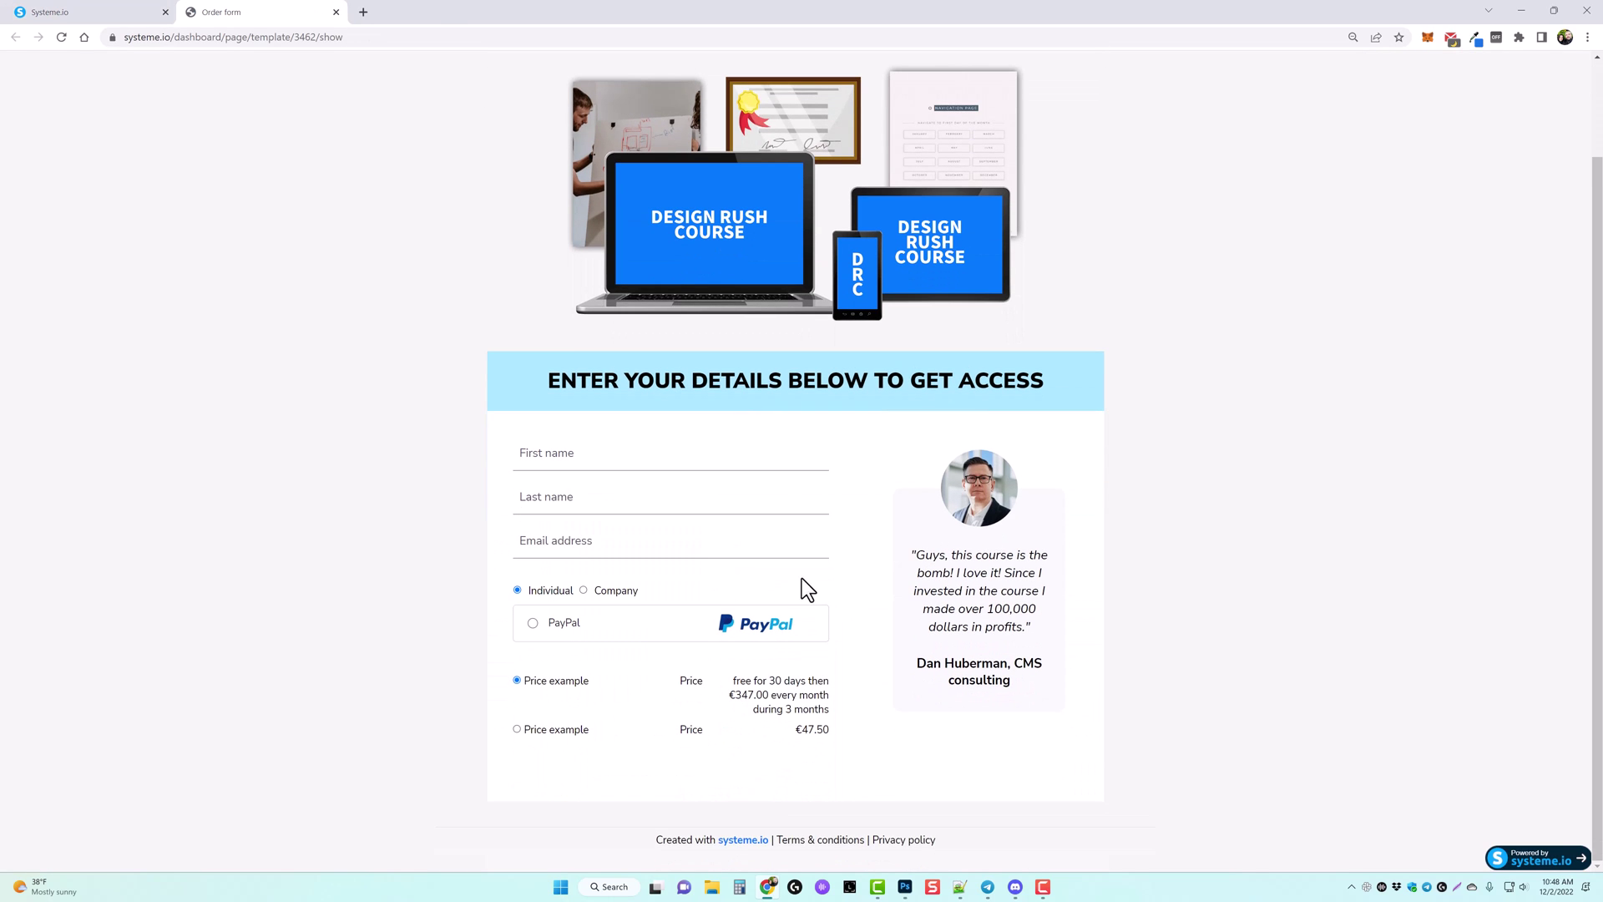
pyautogui.scroll(1, 801, 585)
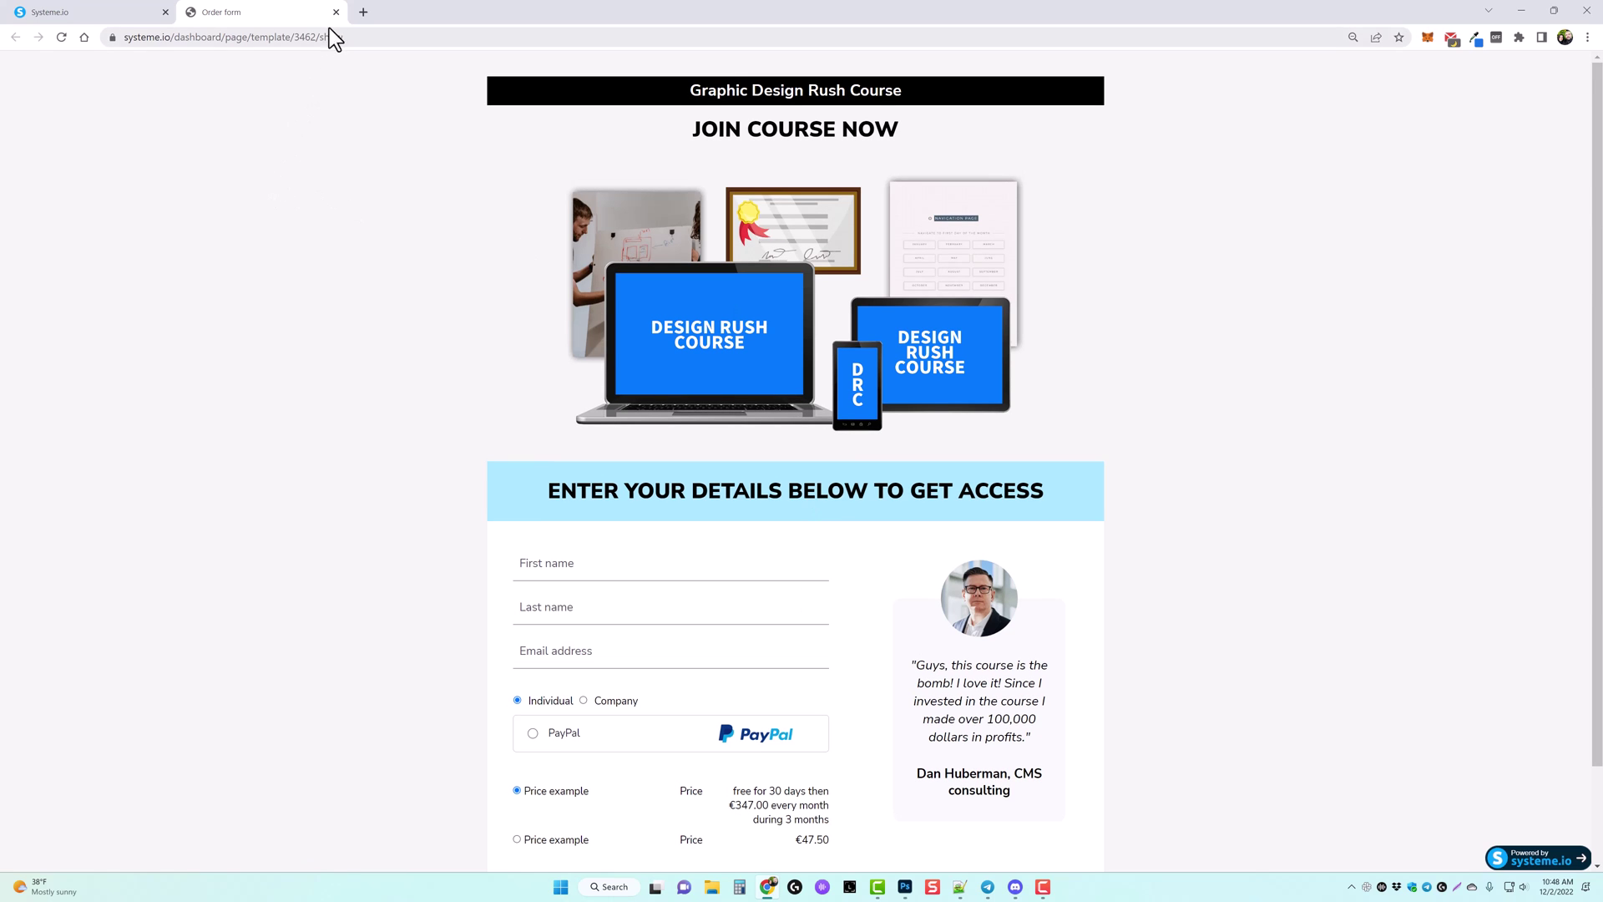
pyautogui.click(336, 13)
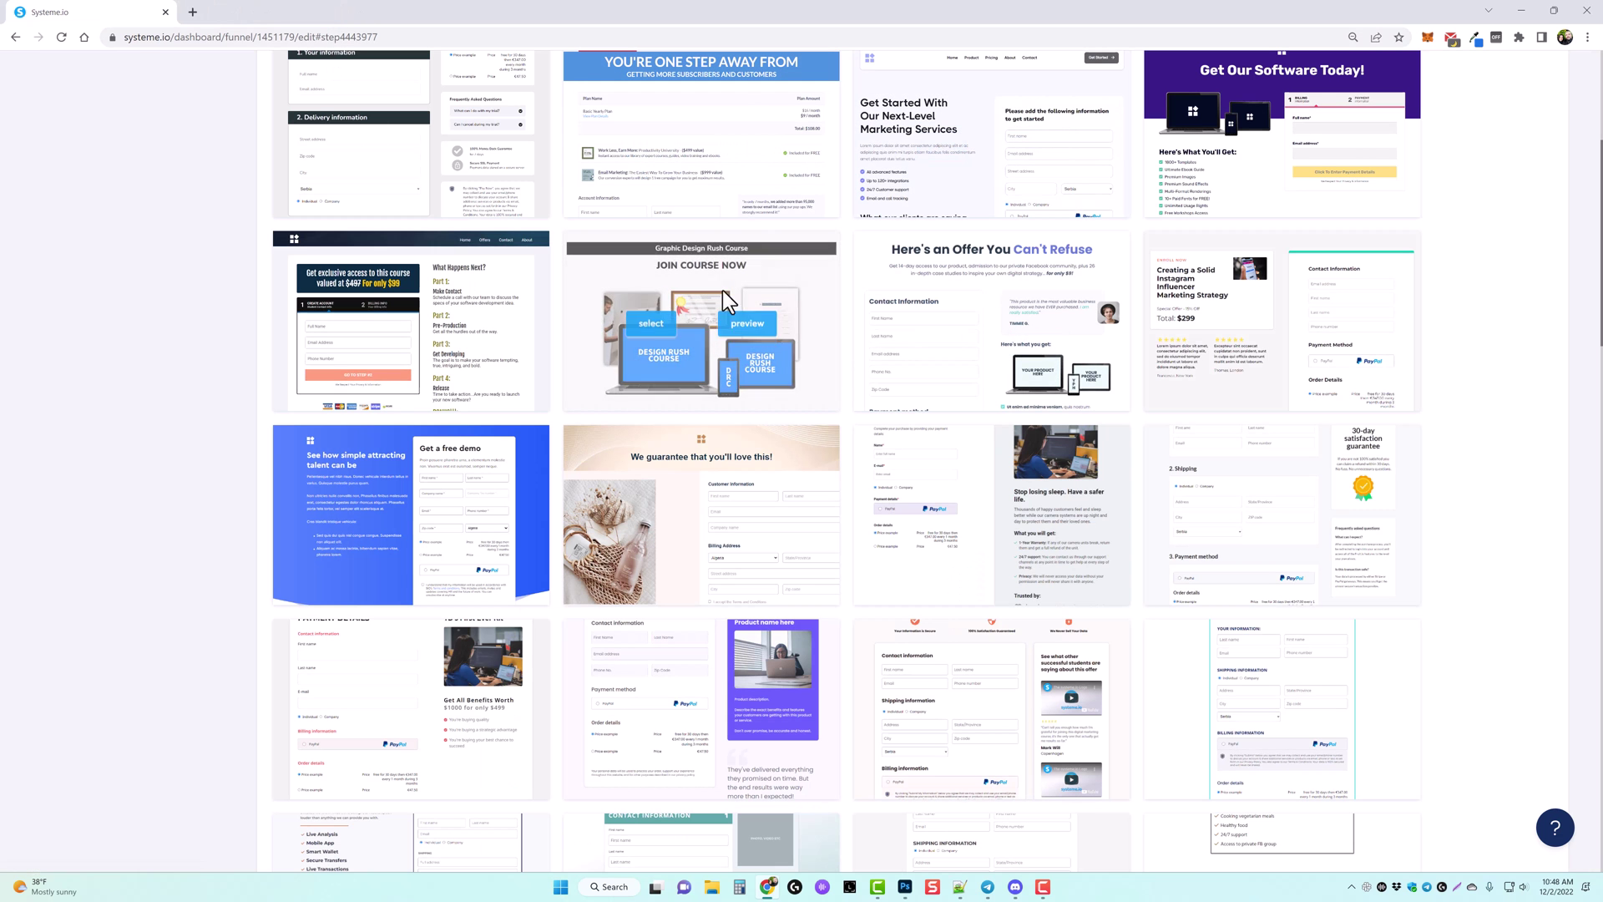
pyautogui.click(648, 334)
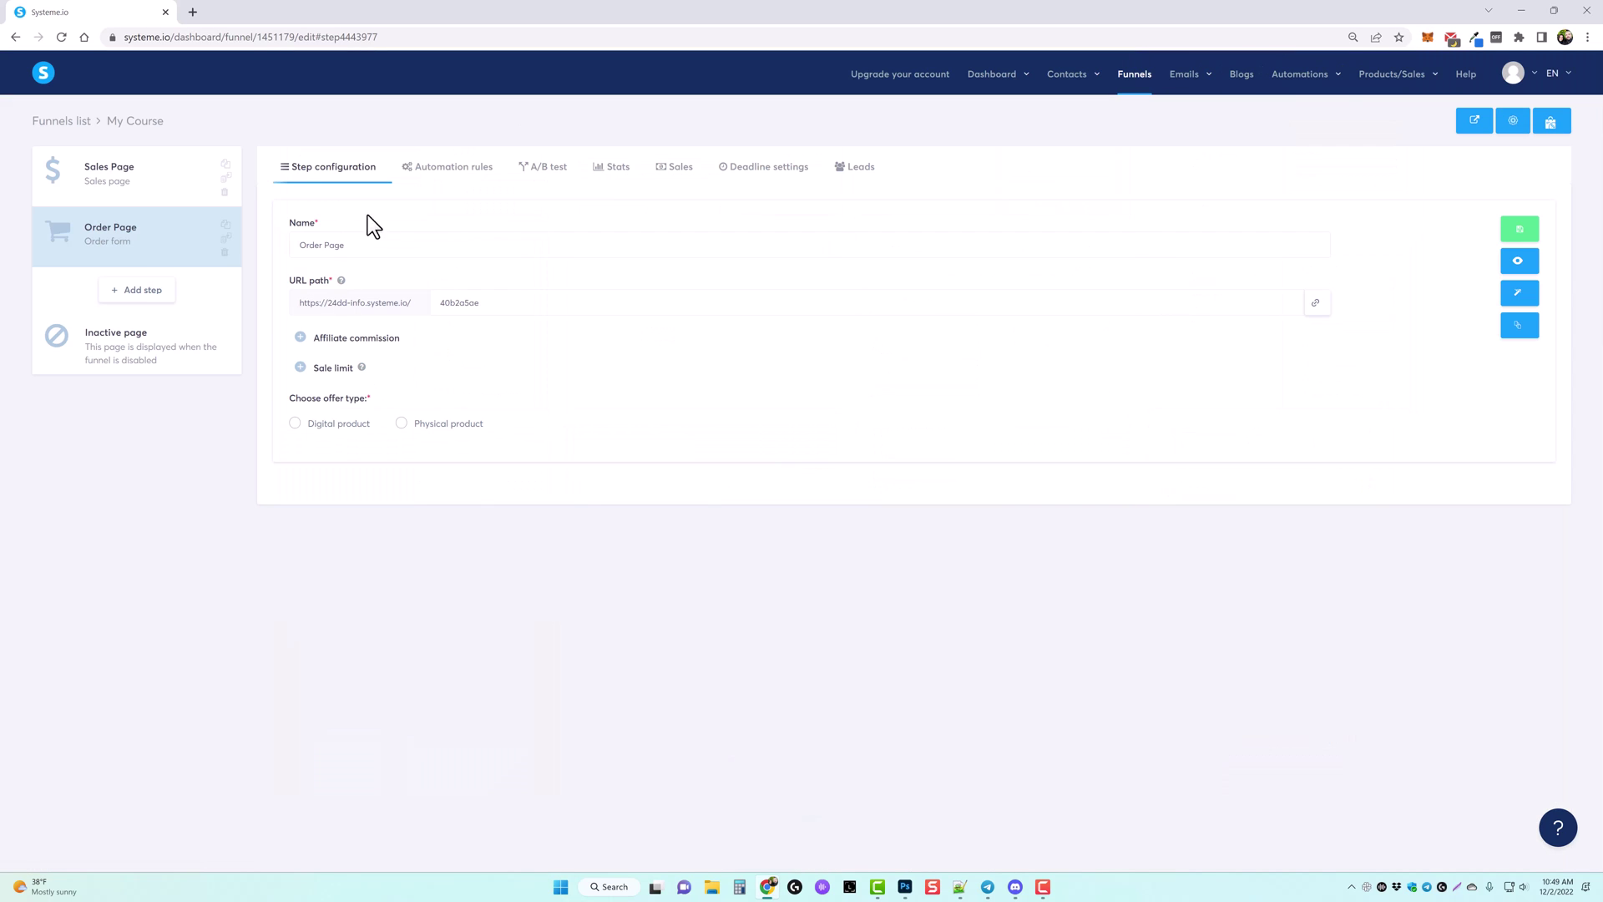
# Step: Expand the affiliate commission and sale limit options, set the Order Page offer type to Digital product, and save the step
pyautogui.click(300, 338)
pyautogui.click(300, 394)
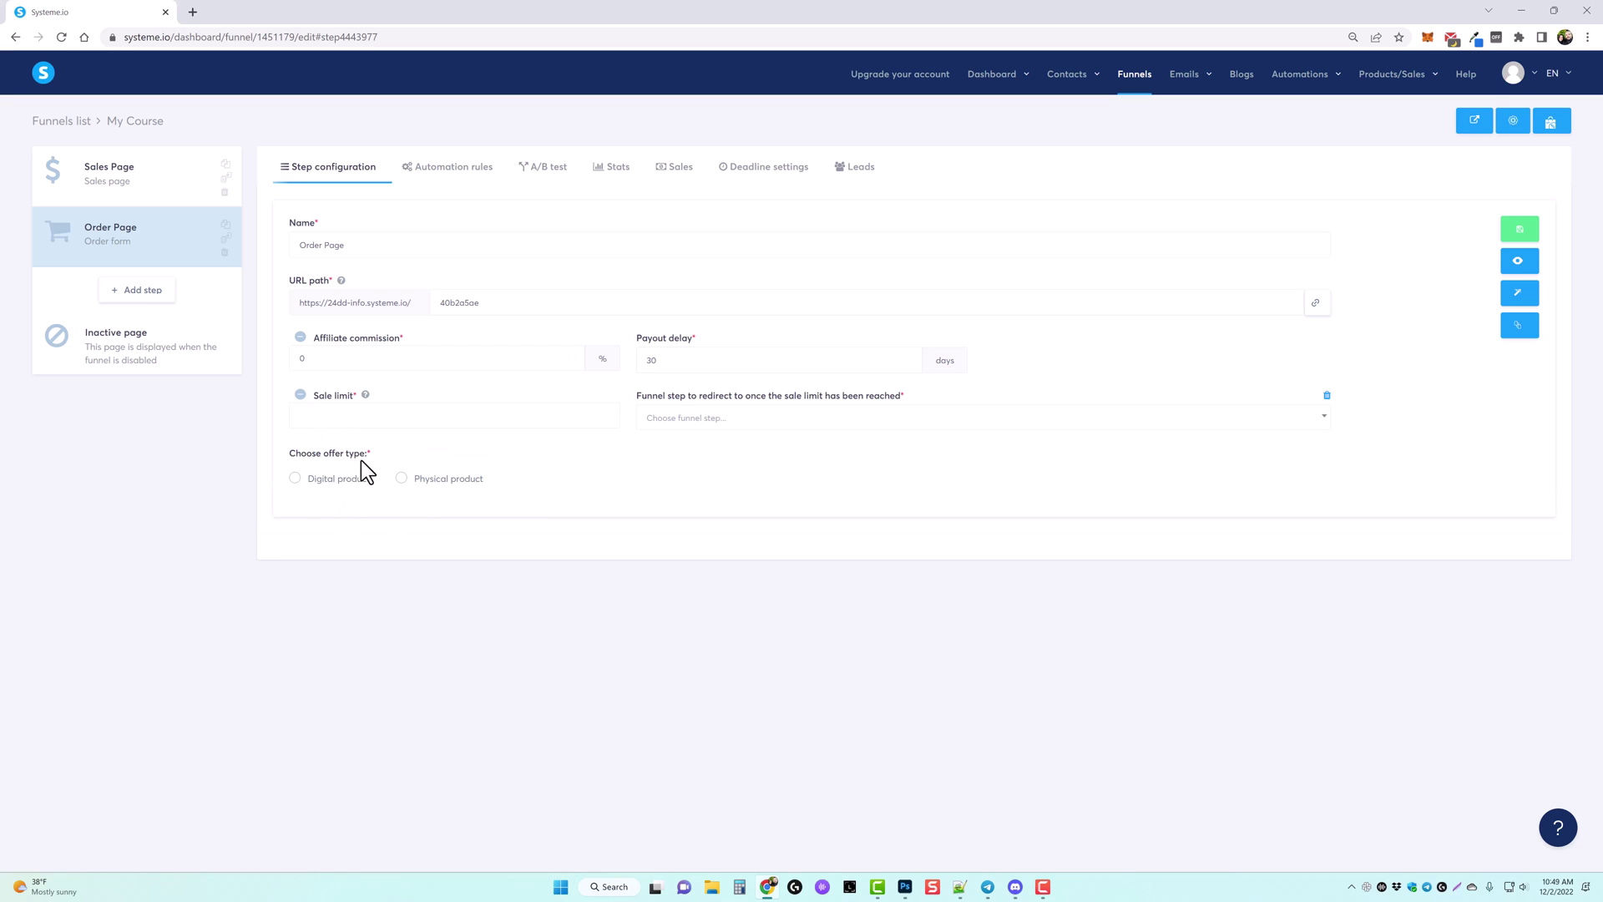
pyautogui.click(295, 479)
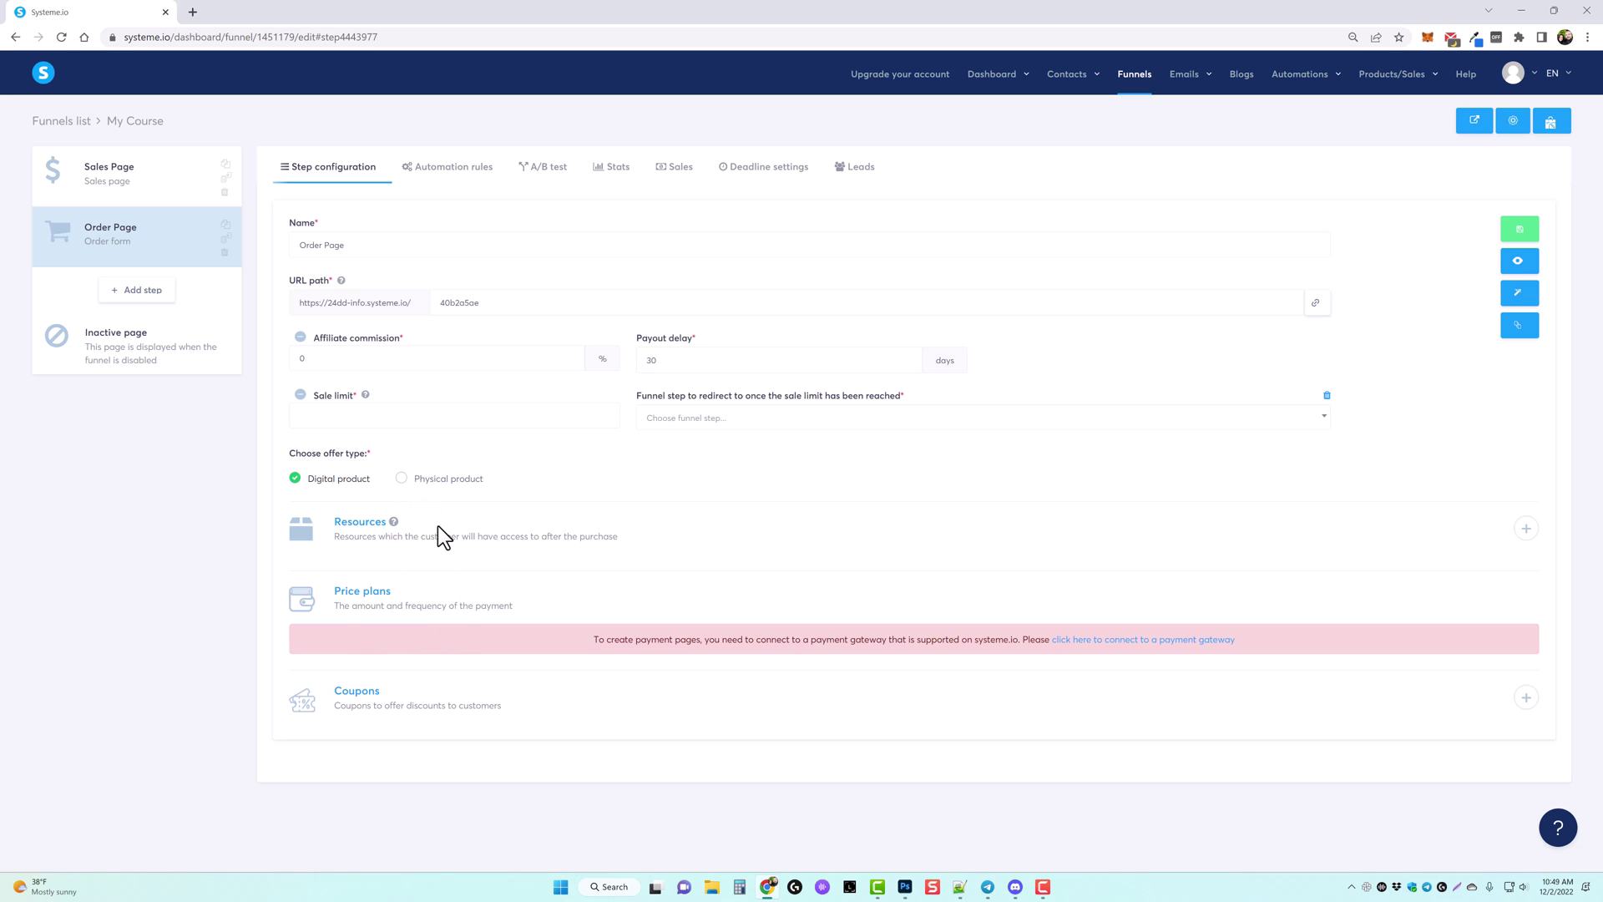
pyautogui.click(1520, 229)
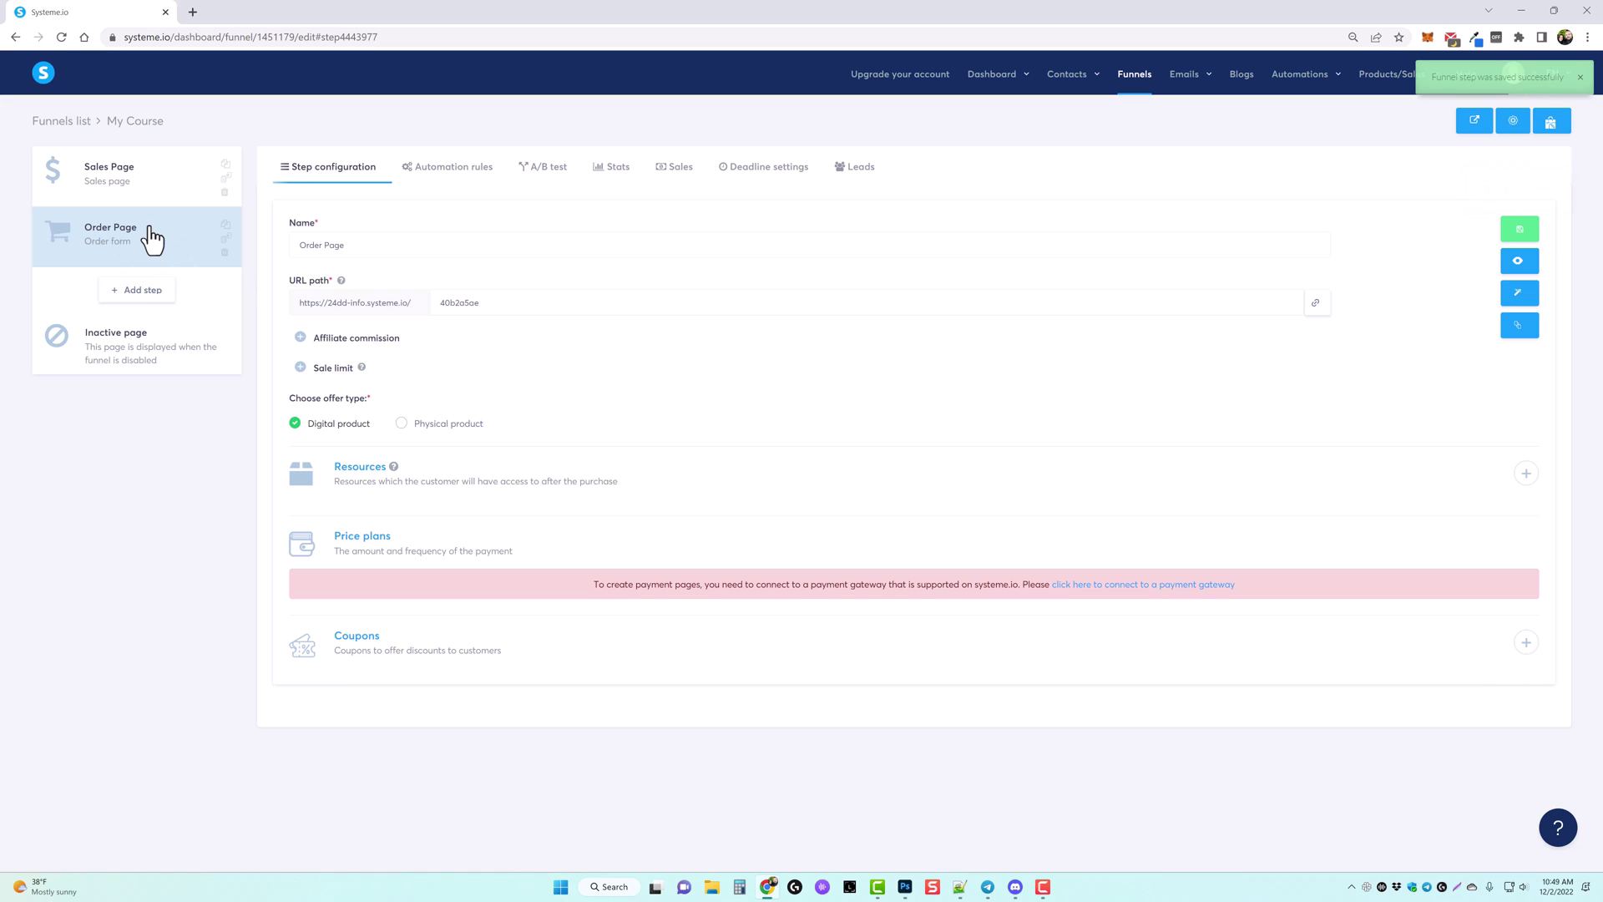
# Step: Add a funnel step named "Thanks" with the type Thank you page and apply the "Thanks for purchasing!" template
pyautogui.click(143, 291)
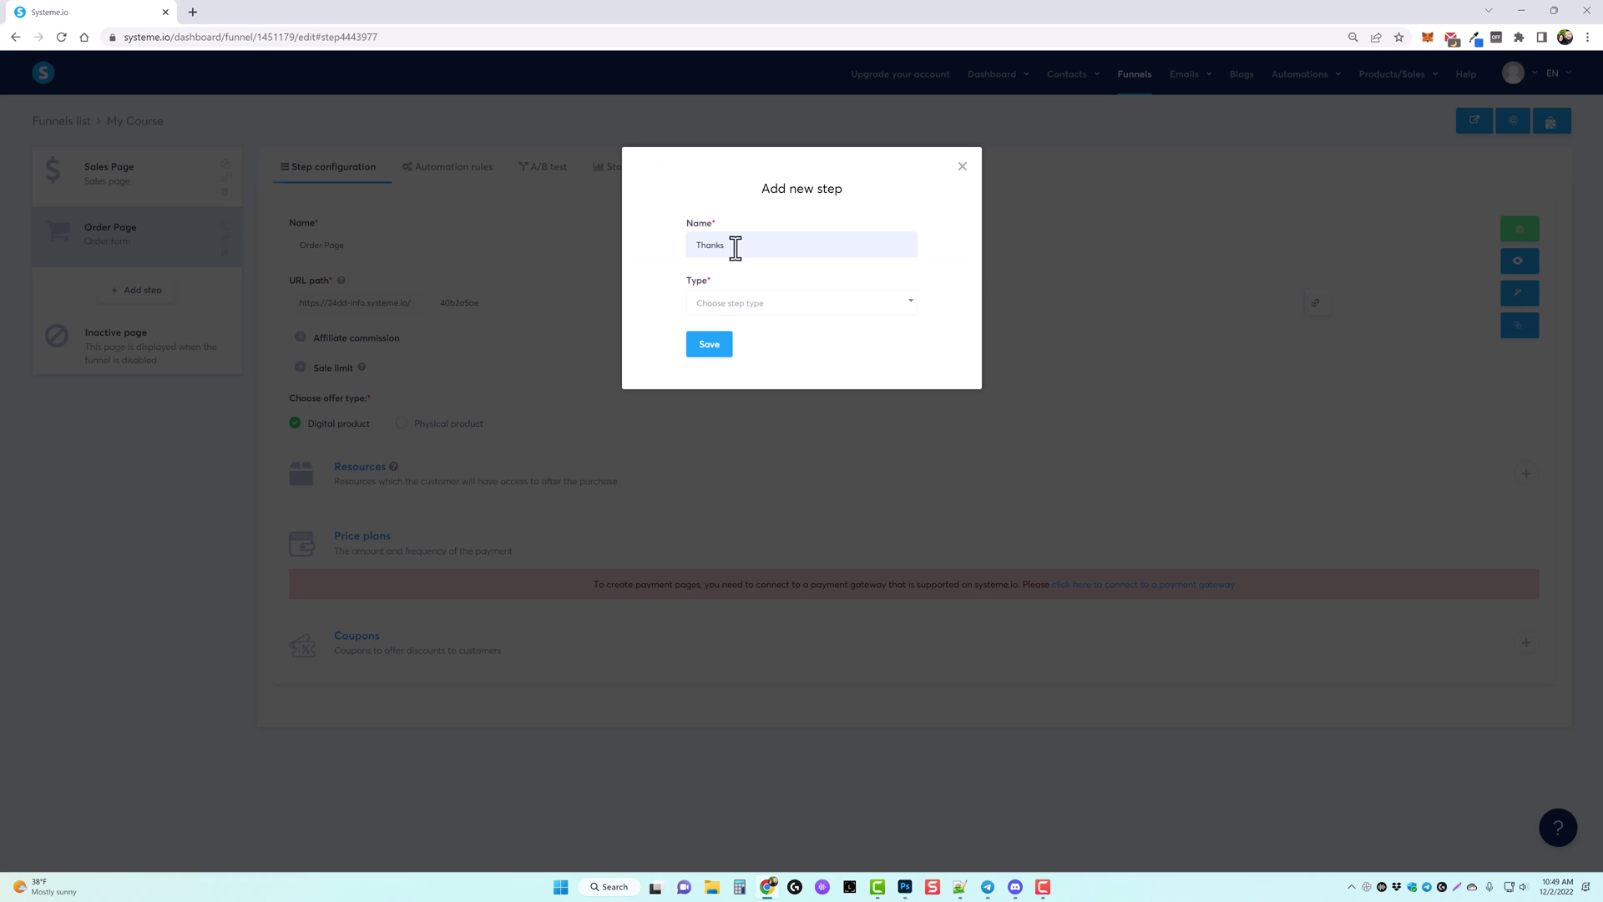
pyautogui.click(781, 307)
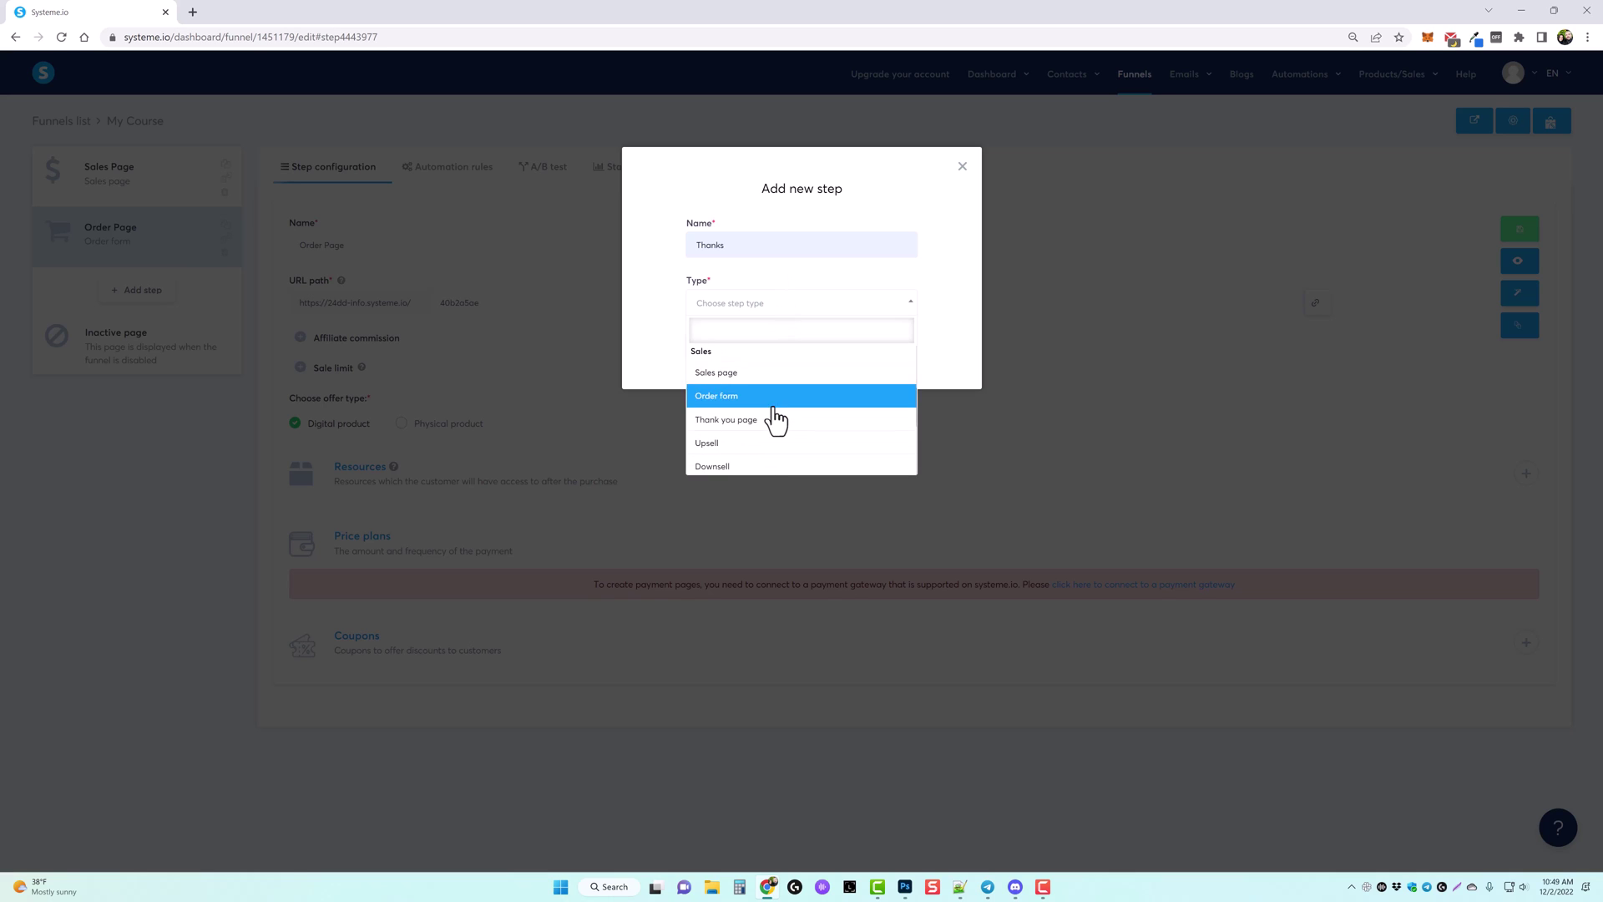
pyautogui.scroll(-2, 769, 415)
pyautogui.scroll(2, 750, 426)
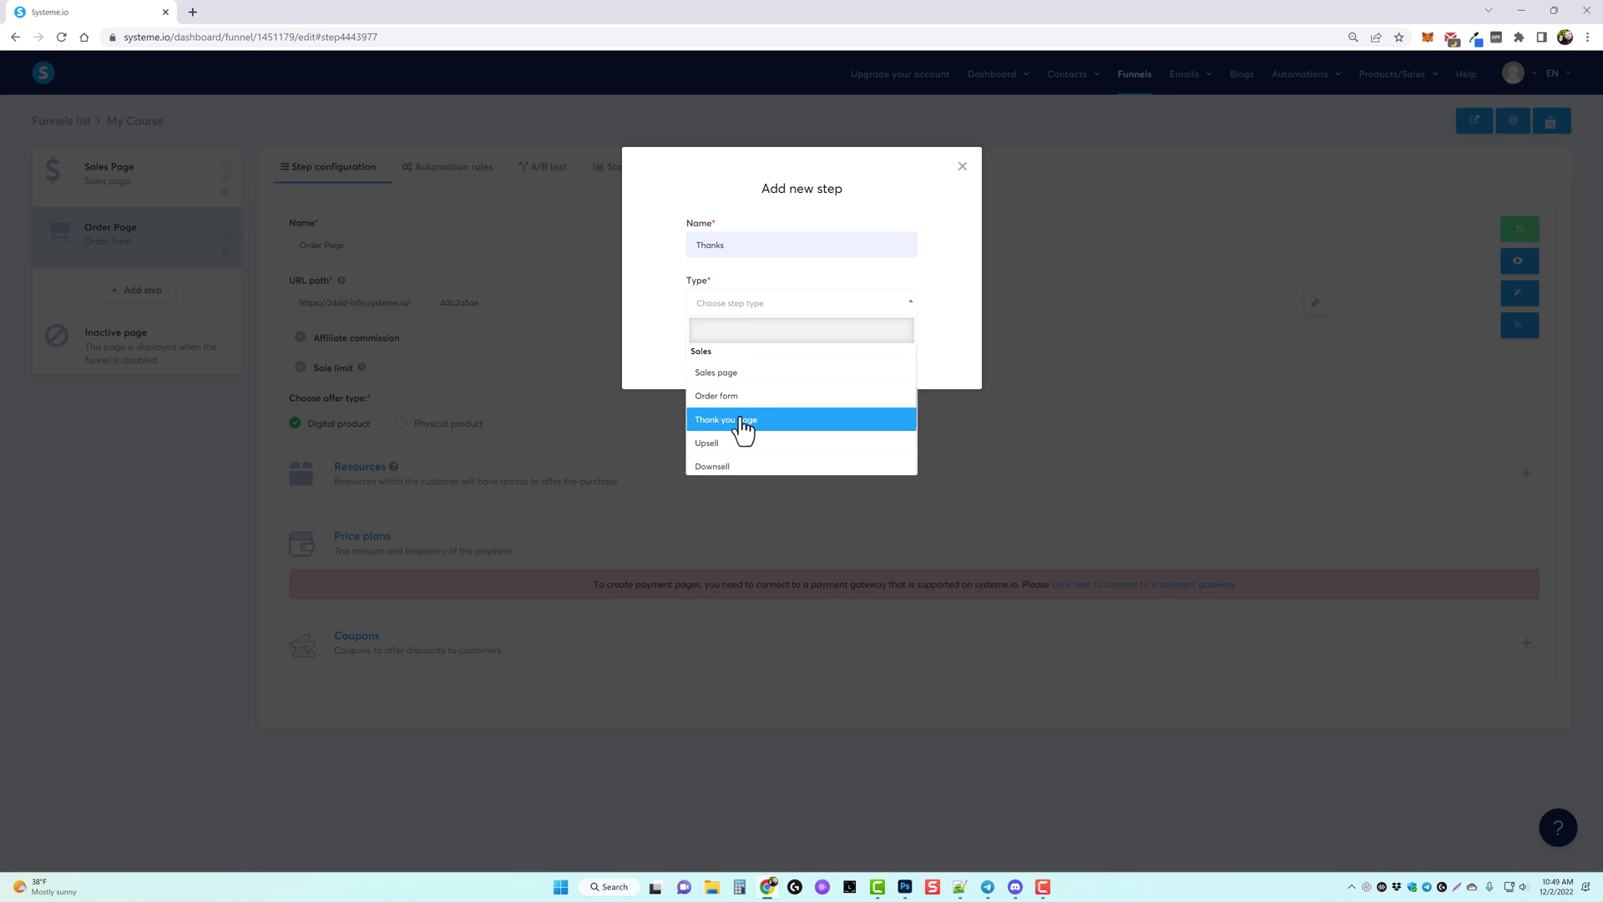
pyautogui.click(742, 422)
pyautogui.click(716, 347)
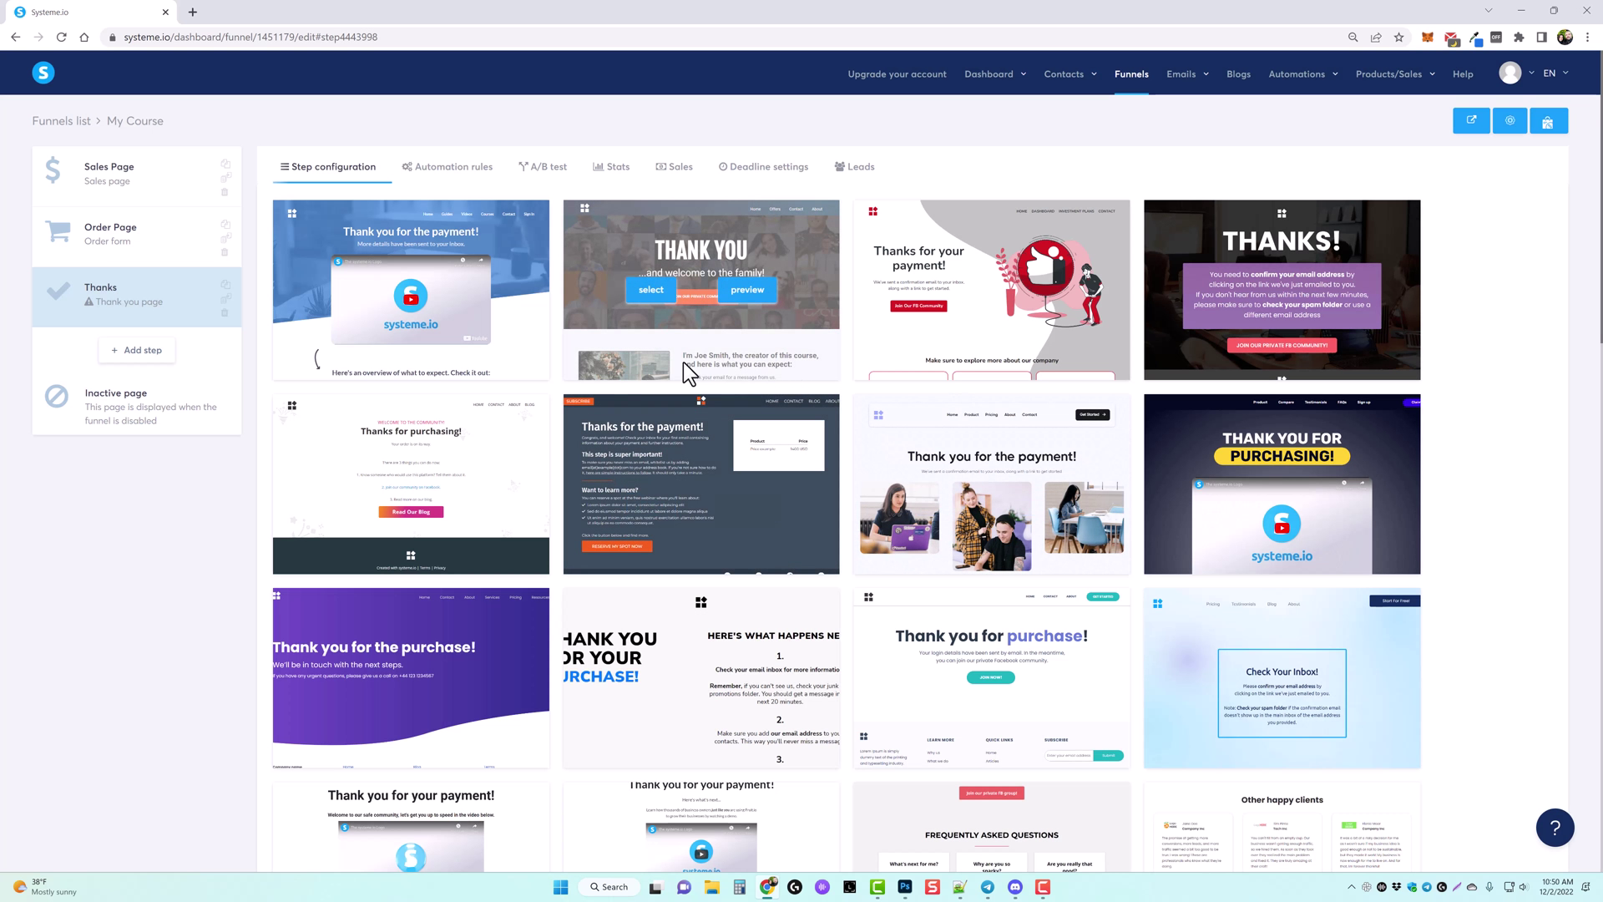
pyautogui.click(366, 487)
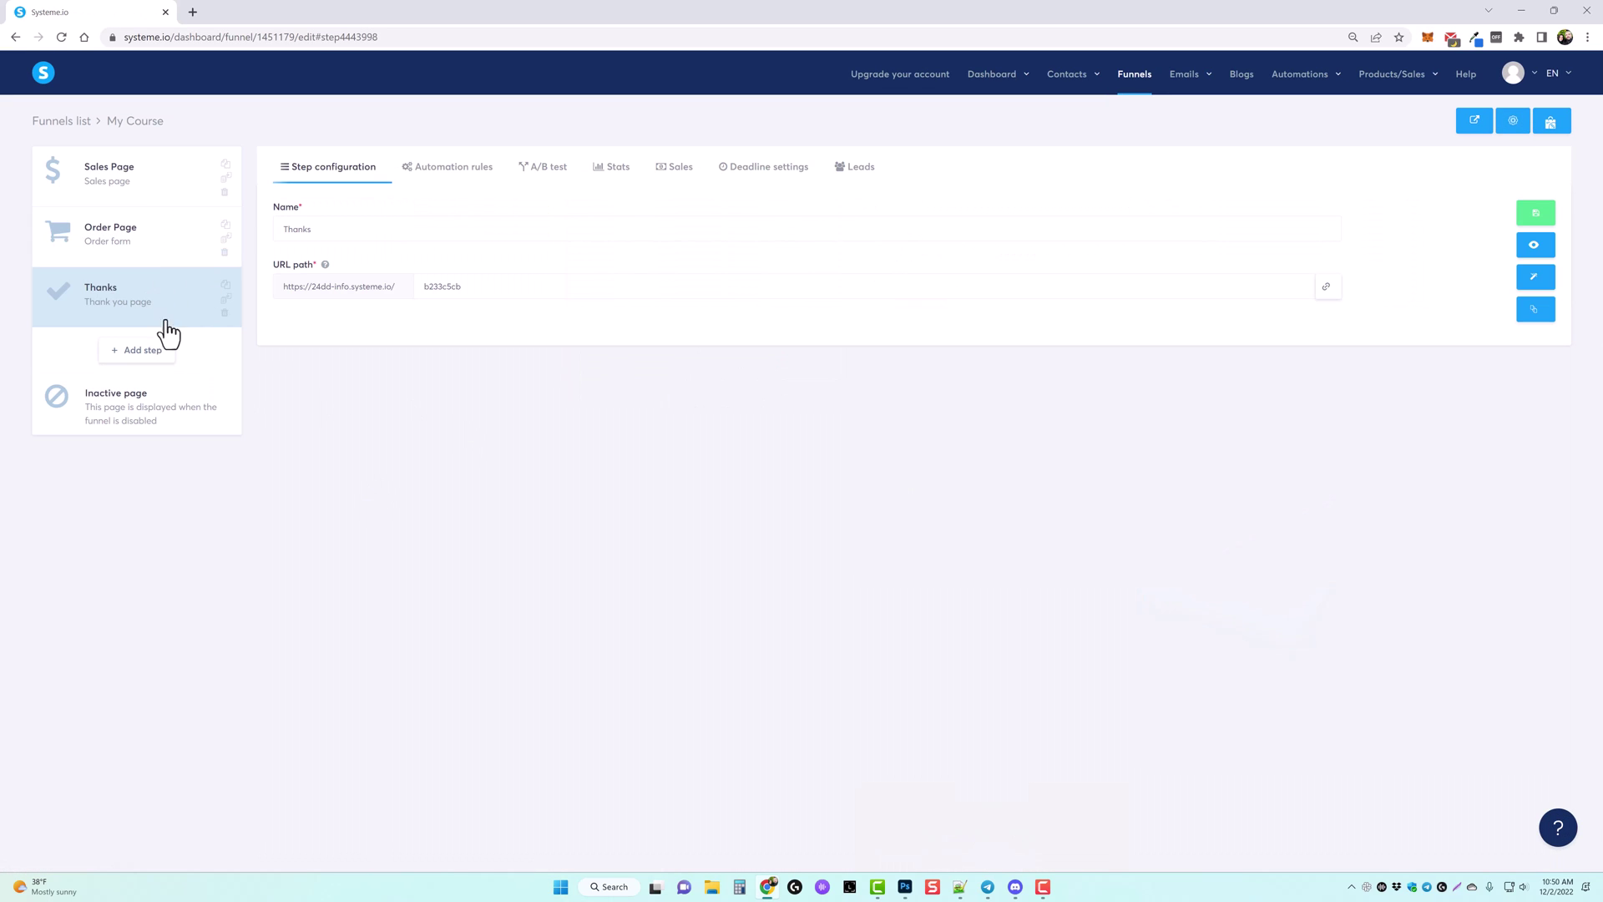
# Step: Start a new course named "My Course 1" with the description "Welcome to my course. I hope you enjoy it."
pyautogui.click(153, 255)
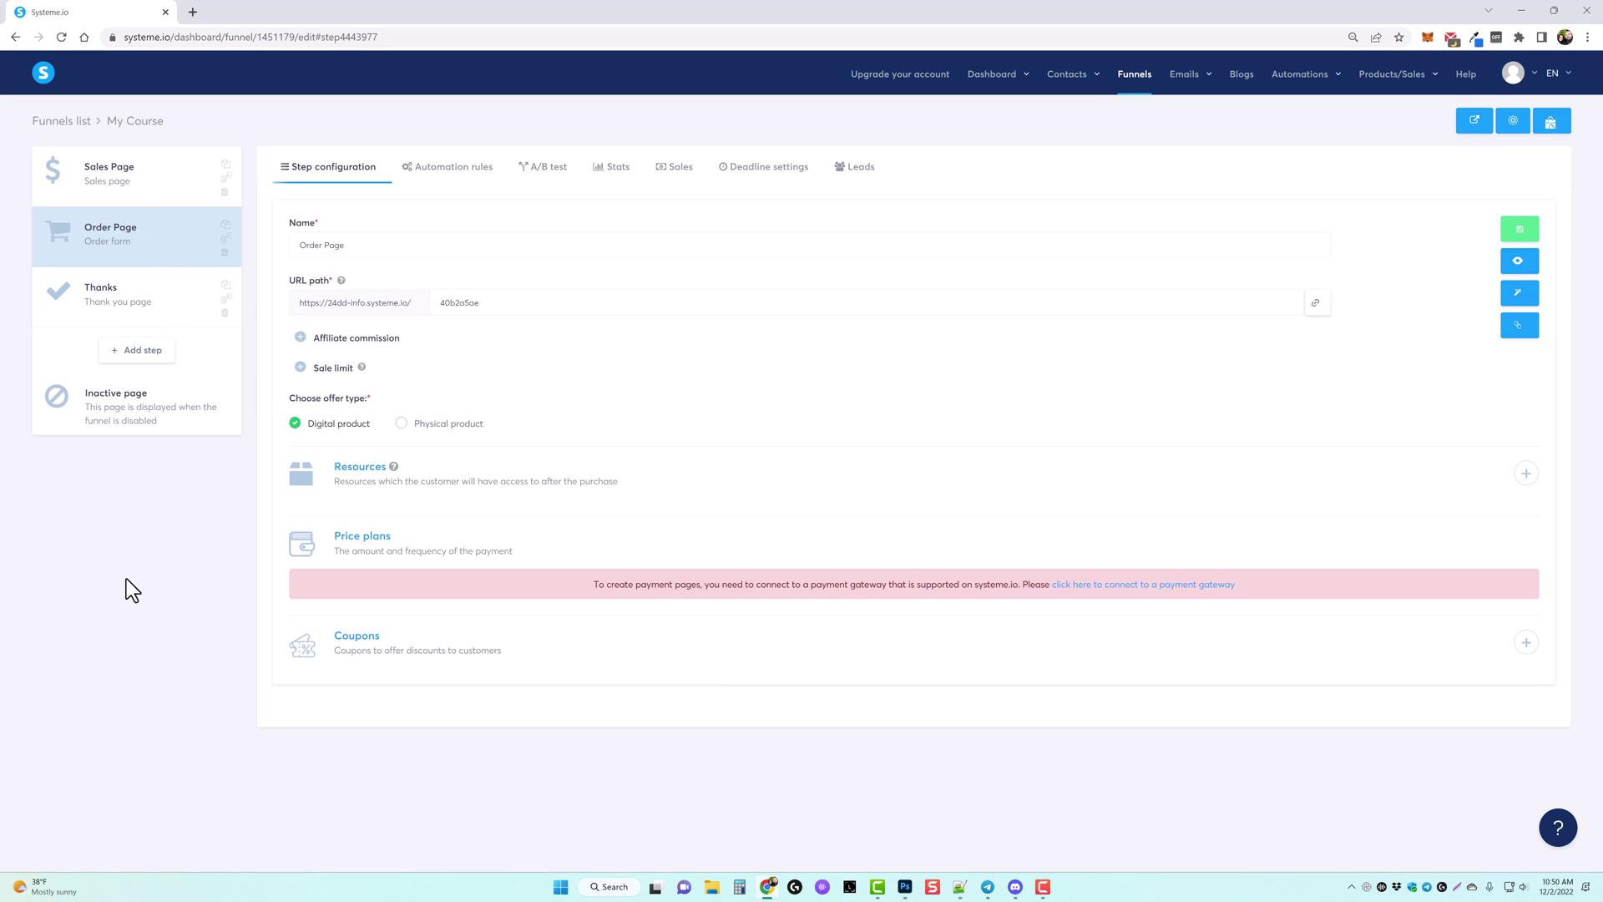
pyautogui.moveTo(1391, 76)
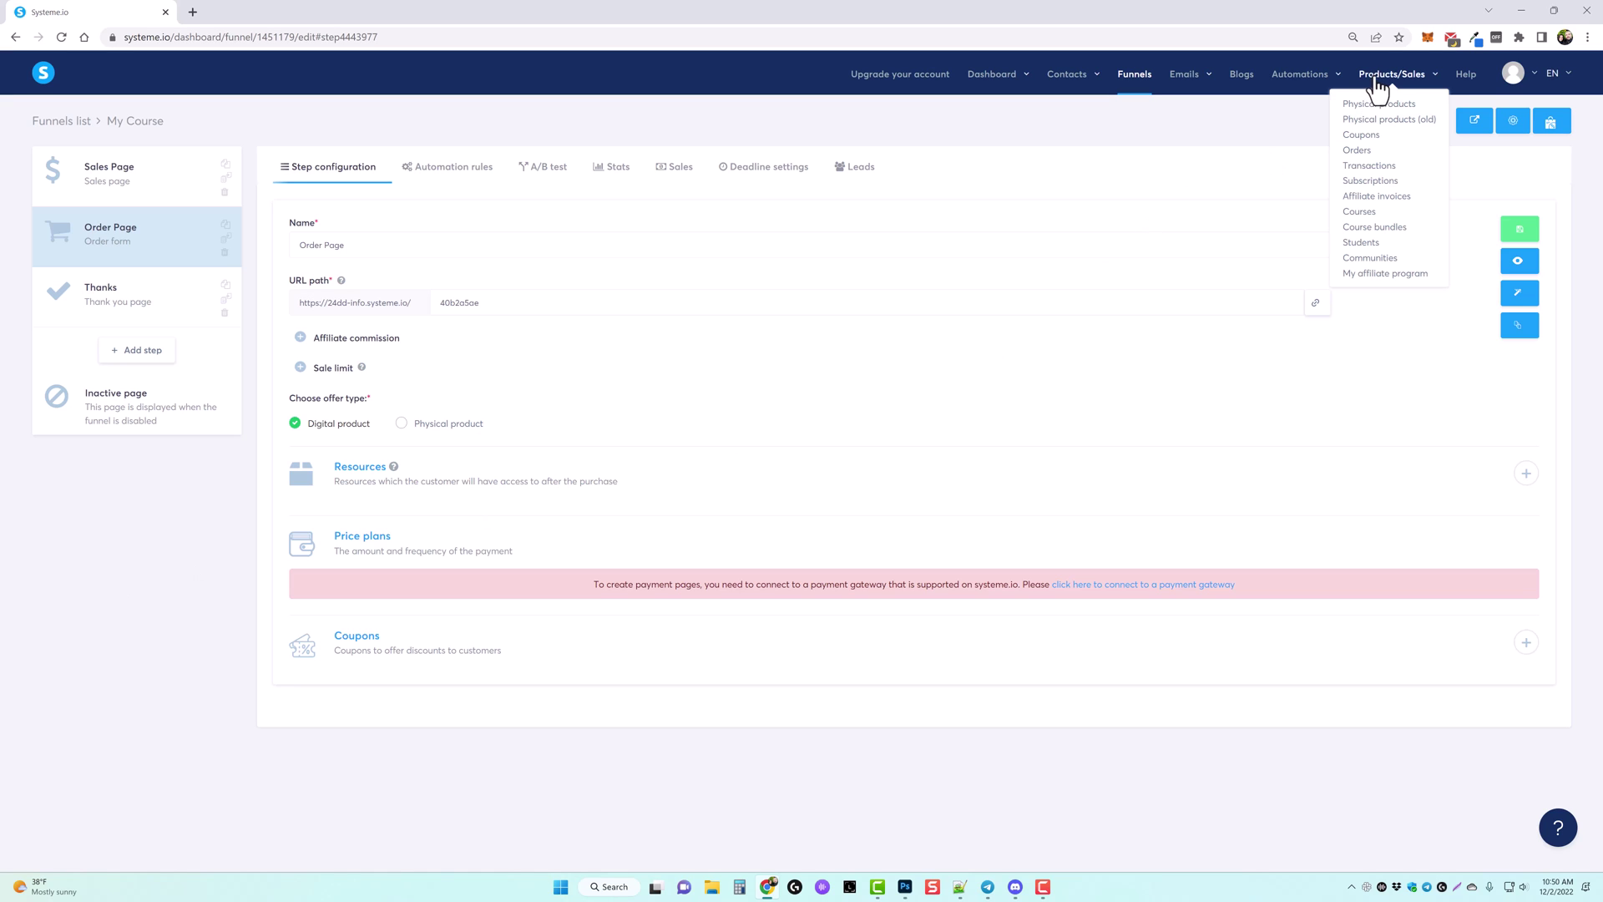
pyautogui.click(1361, 215)
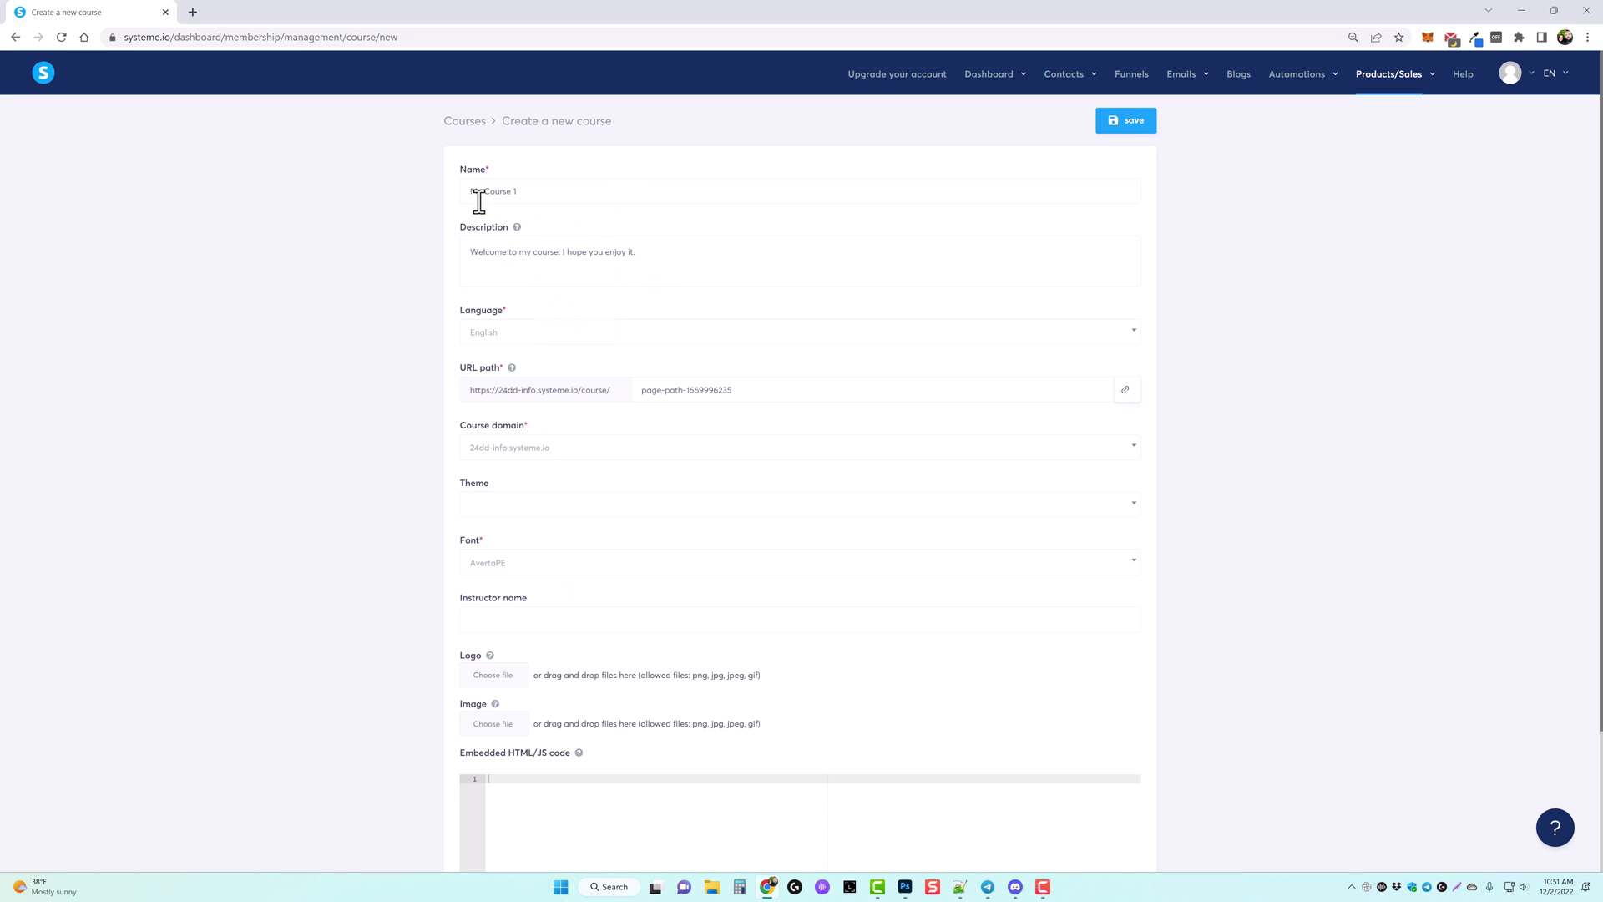
pyautogui.moveTo(653, 253); pyautogui.dragTo(466, 252)
pyautogui.click(386, 326)
pyautogui.scroll(-1, 473, 380)
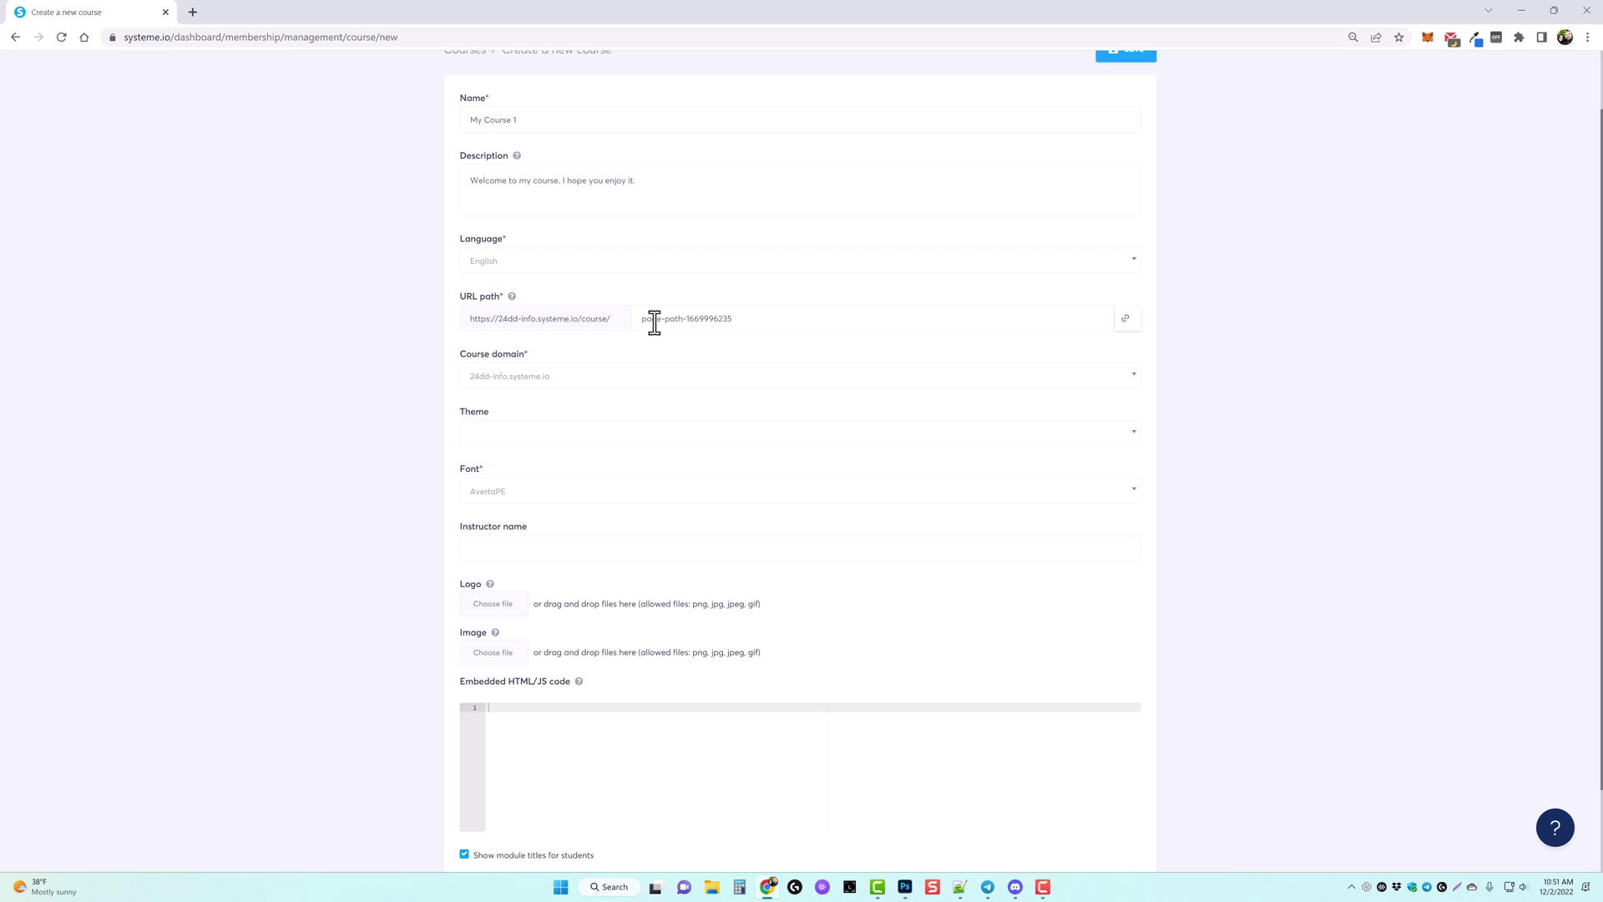
pyautogui.tripleClick(684, 319)
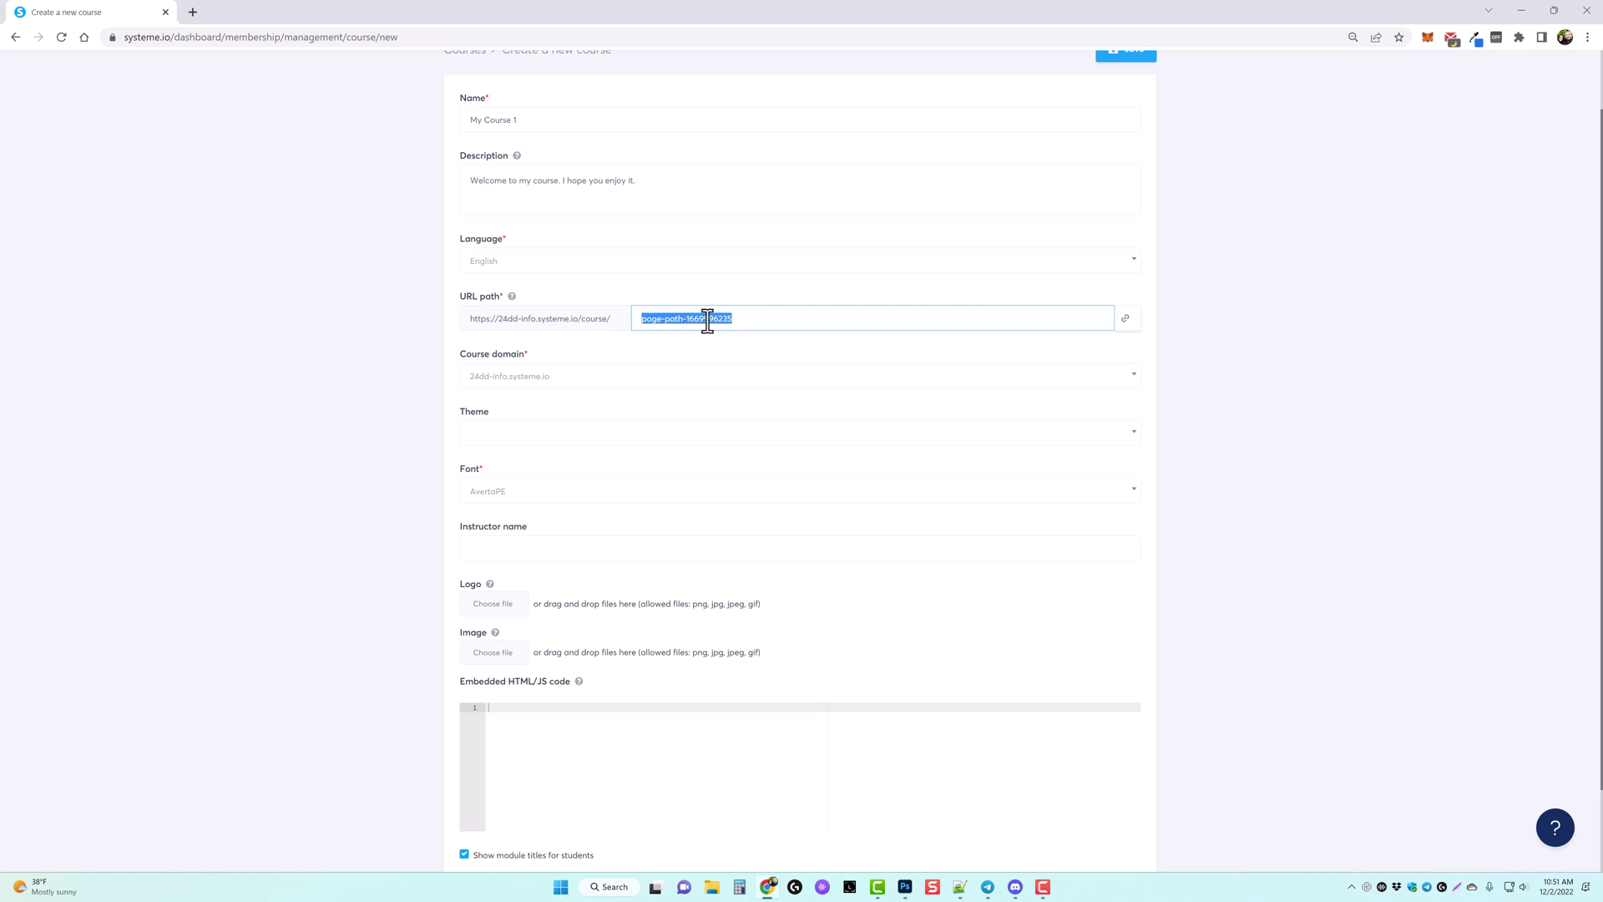
pyautogui.click(386, 368)
pyautogui.scroll(-1, 501, 418)
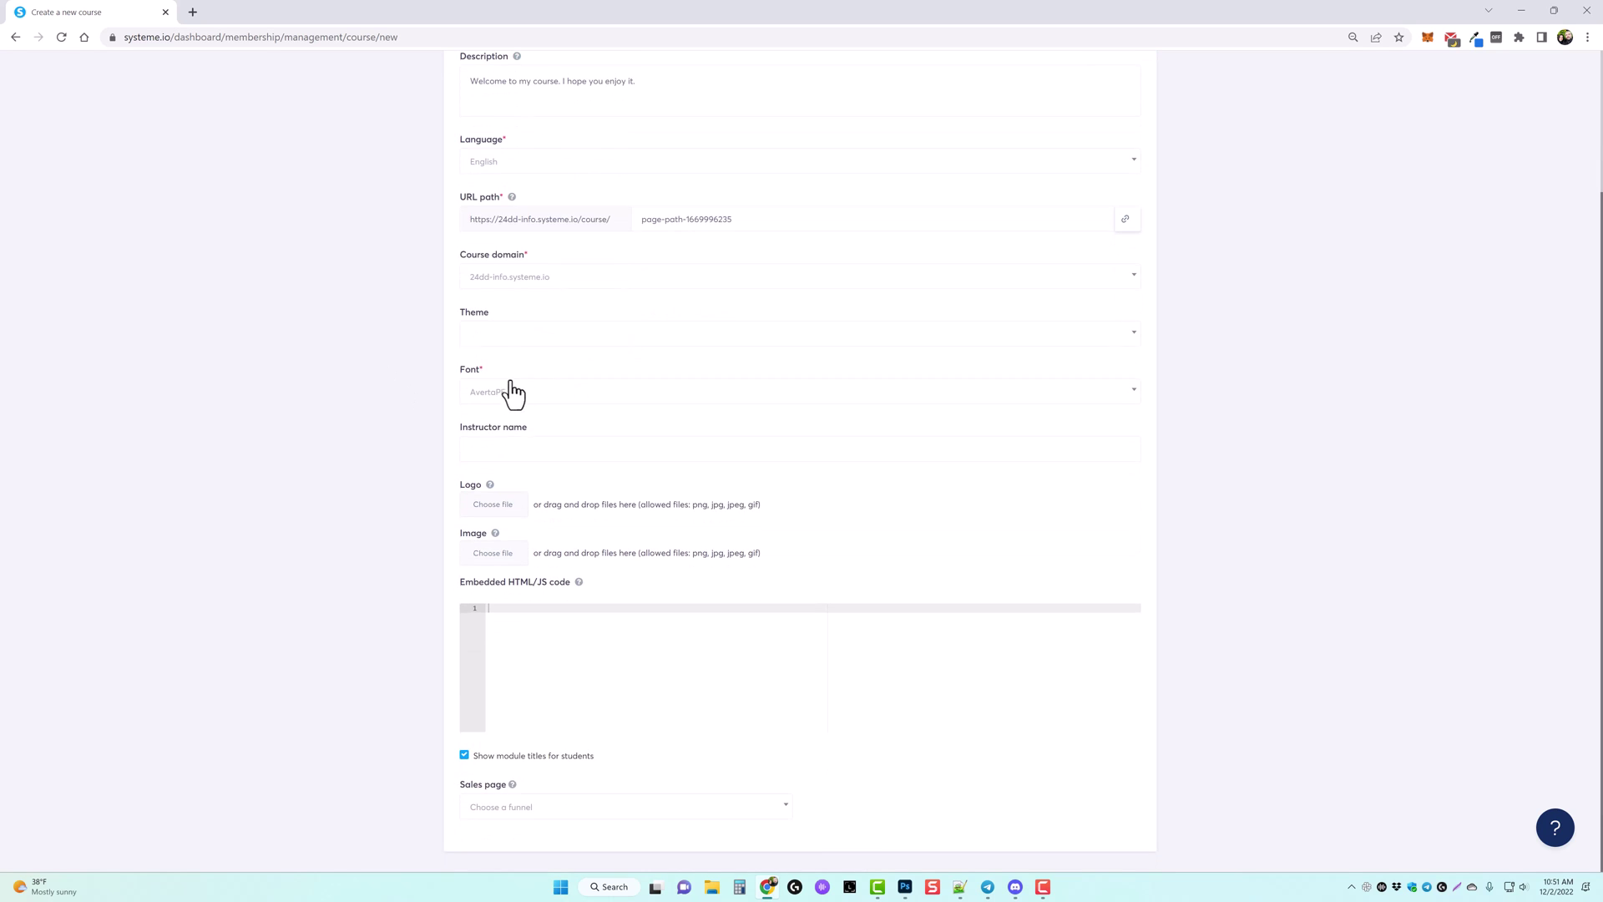
# Step: Set the new course's theme to Black and its font to Montserrat
pyautogui.click(504, 336)
pyautogui.scroll(-1, 512, 433)
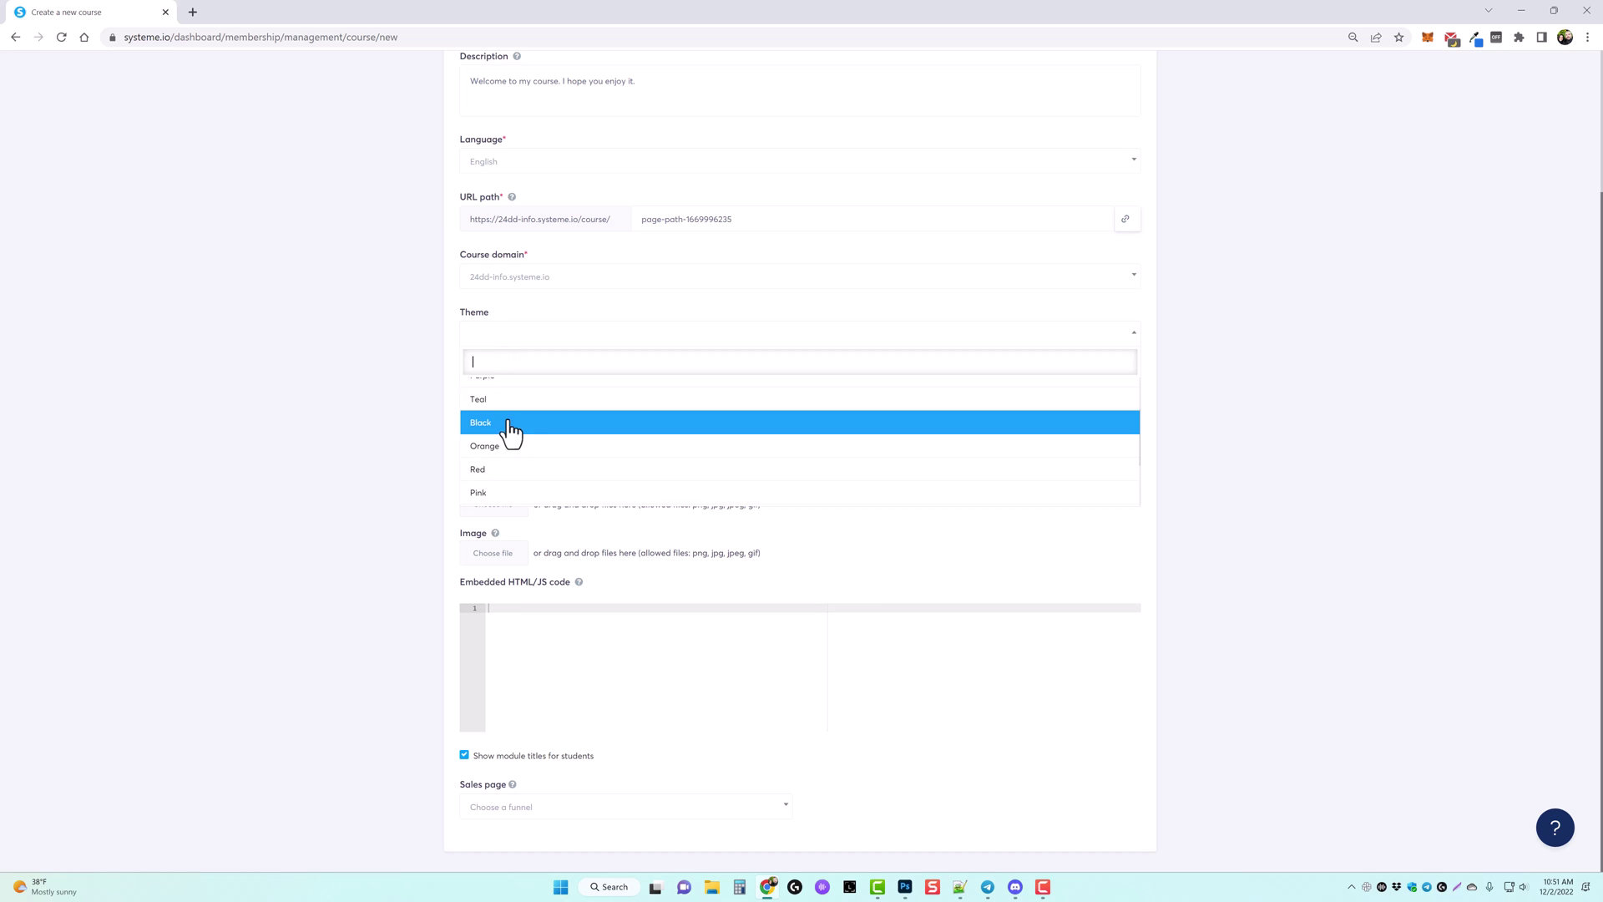
pyautogui.click(504, 428)
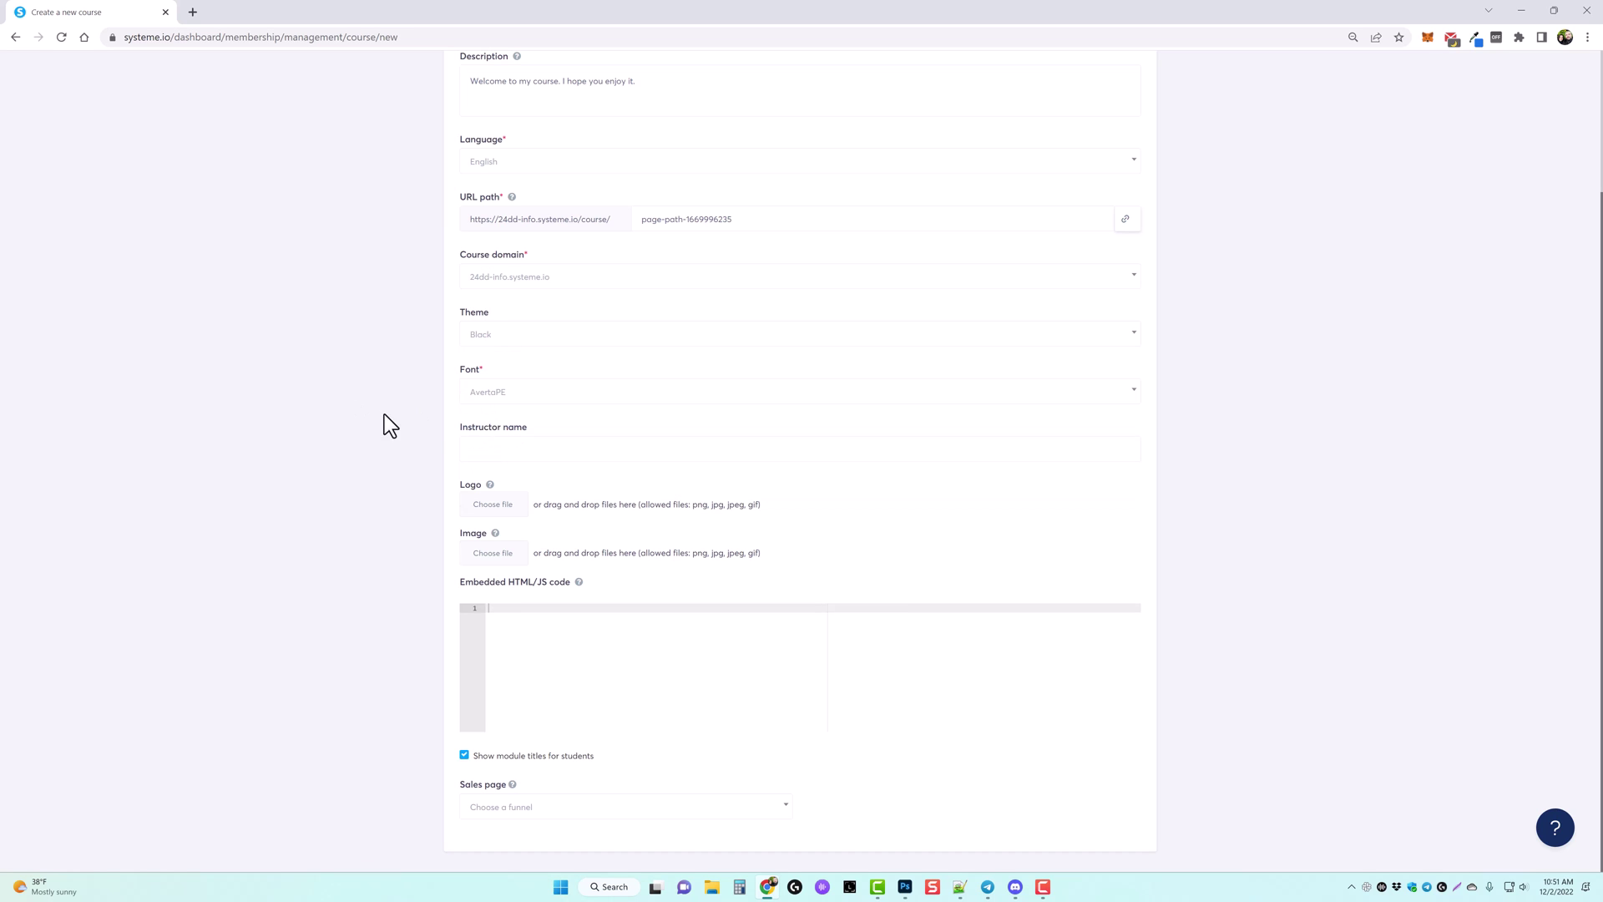
pyautogui.click(526, 409)
pyautogui.write('mon')
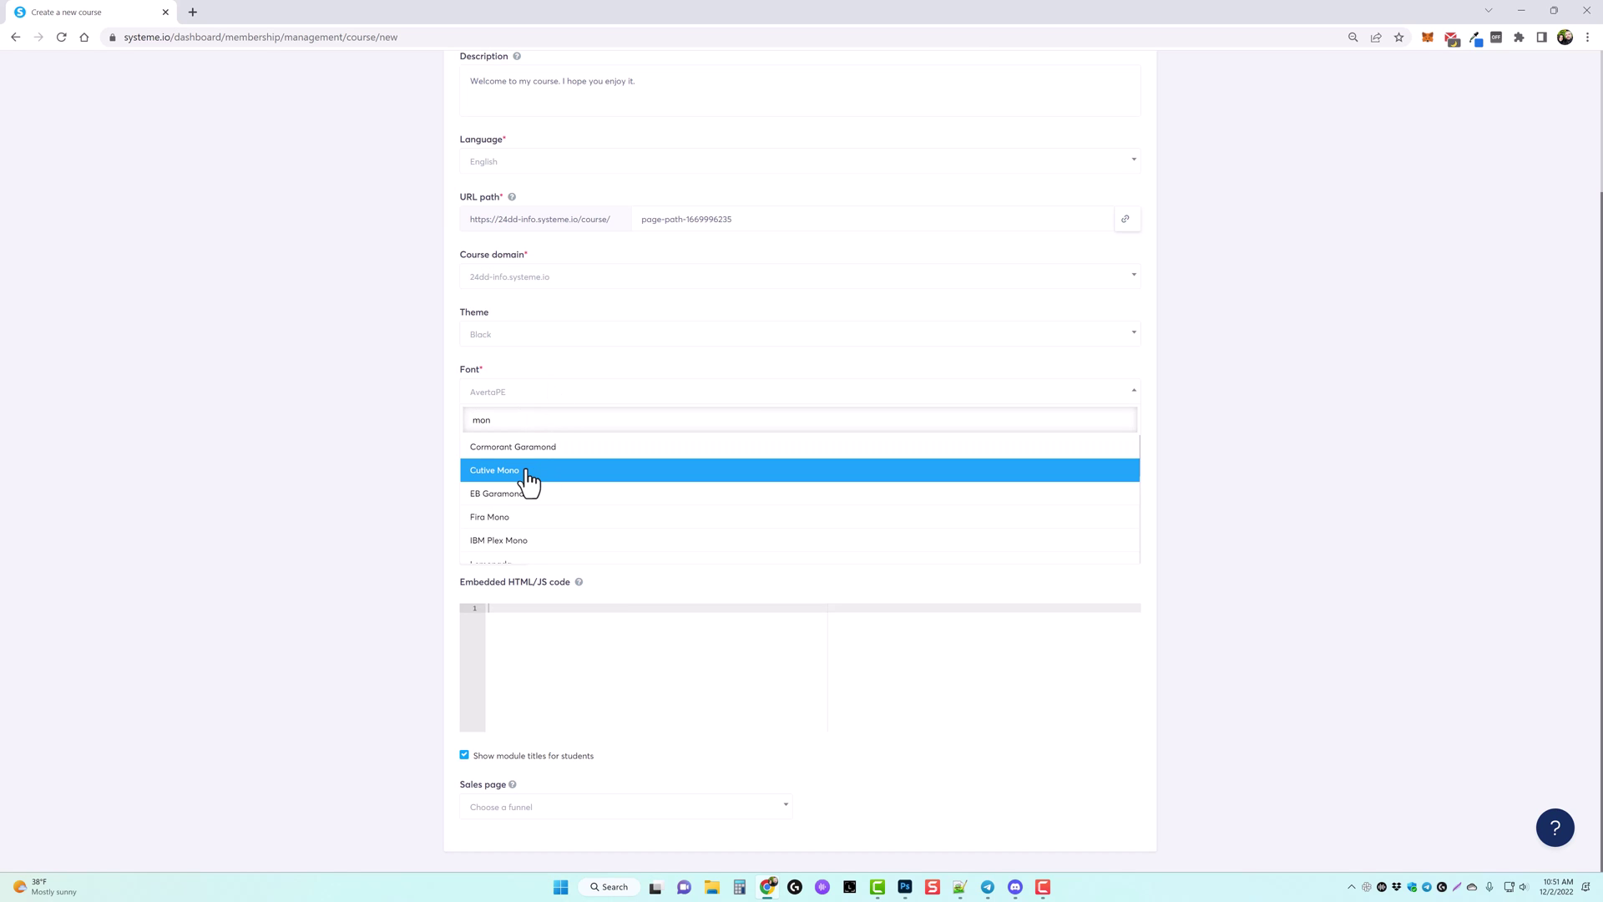
pyautogui.write('t')
pyautogui.click(520, 448)
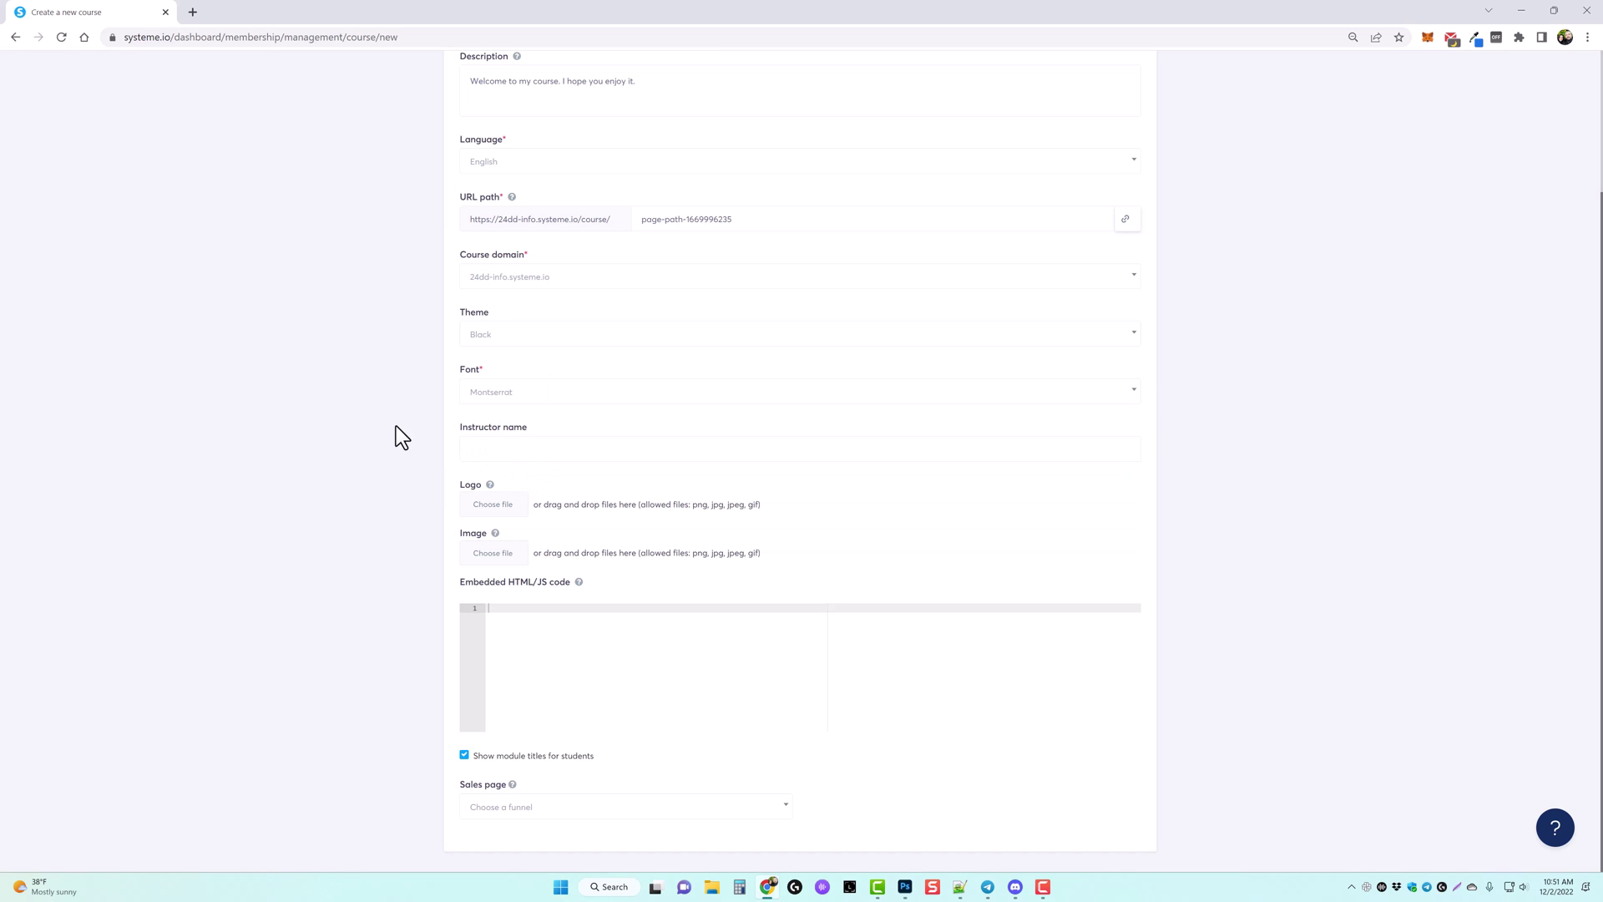
# Step: Enter the instructor's name, link the course to the My Course funnel's Sales Page step, and save the course
pyautogui.click(512, 448)
pyautogui.write('Chris D')
pyautogui.click(734, 809)
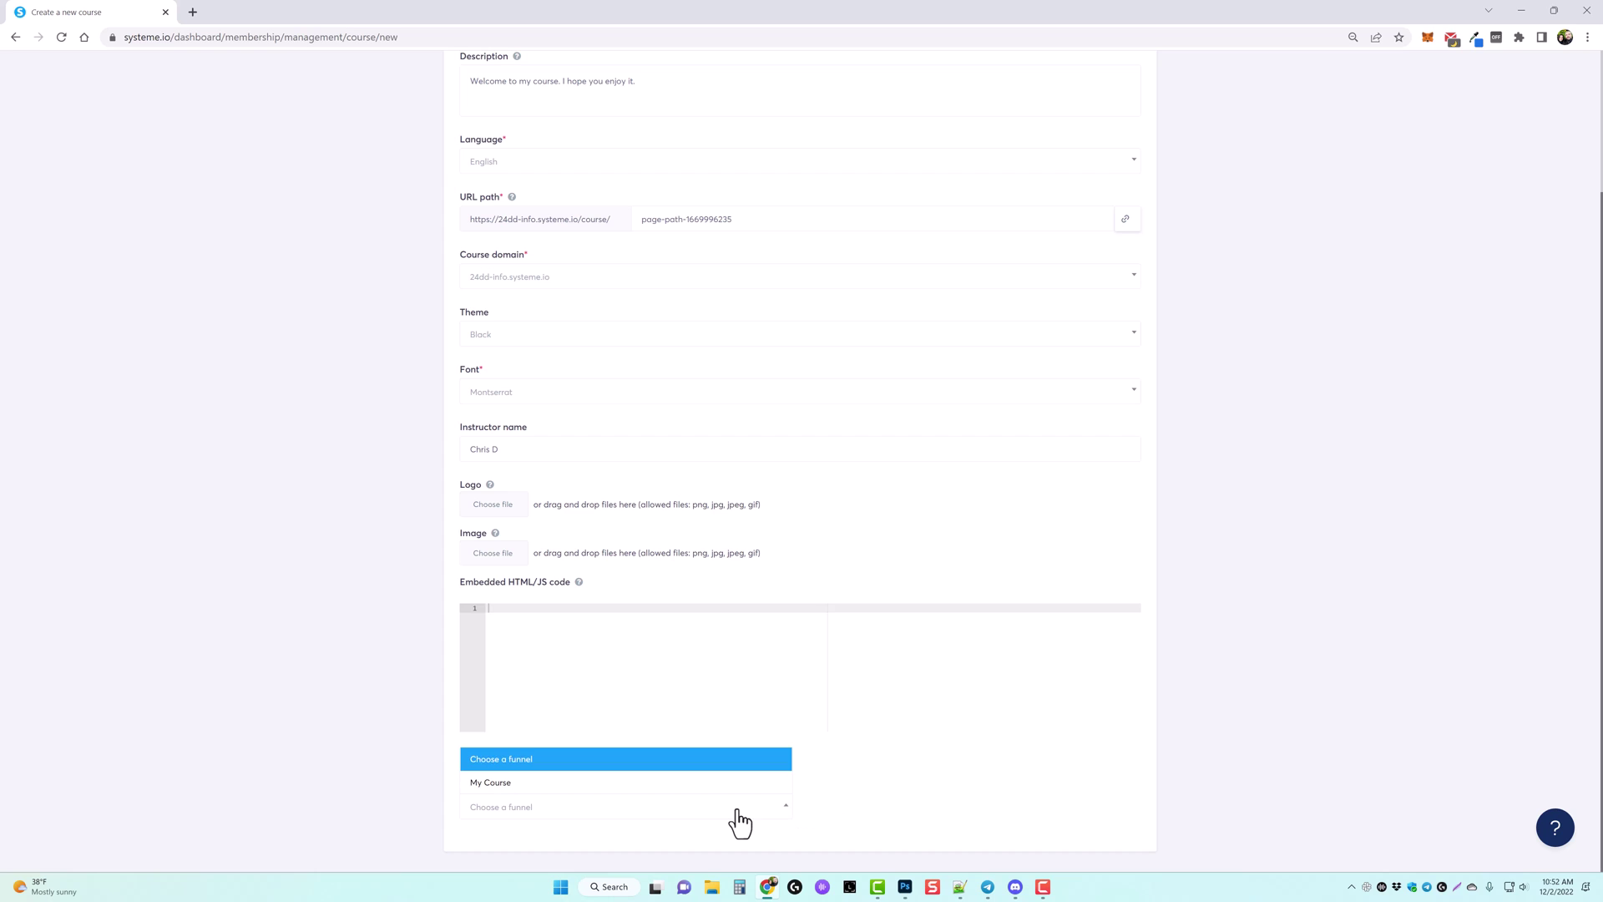
pyautogui.click(499, 785)
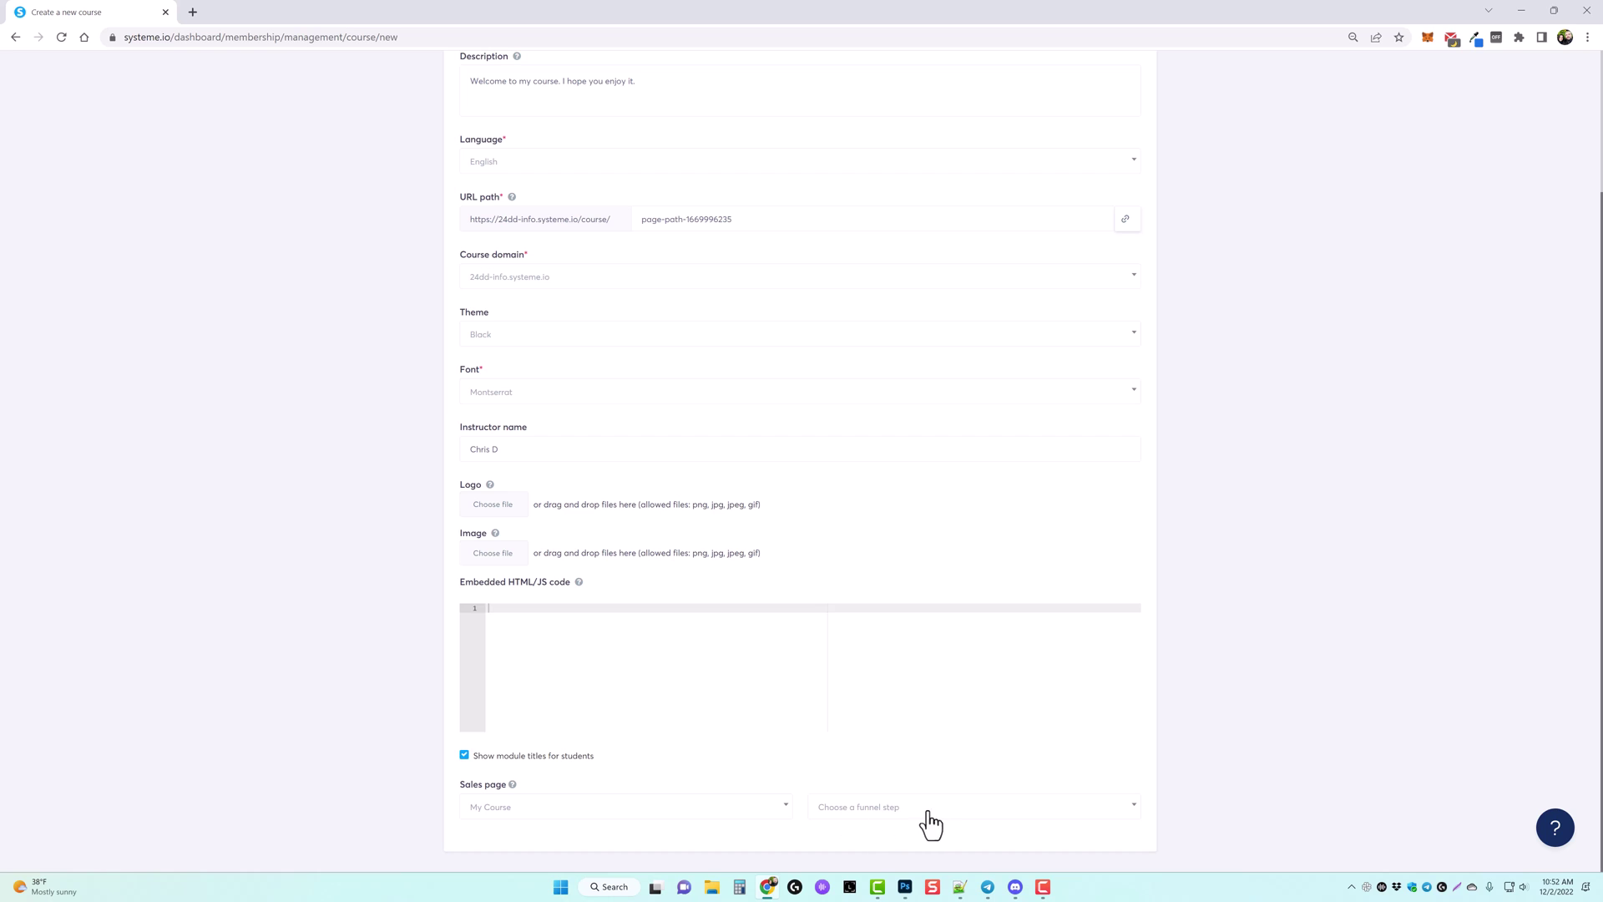
pyautogui.click(899, 823)
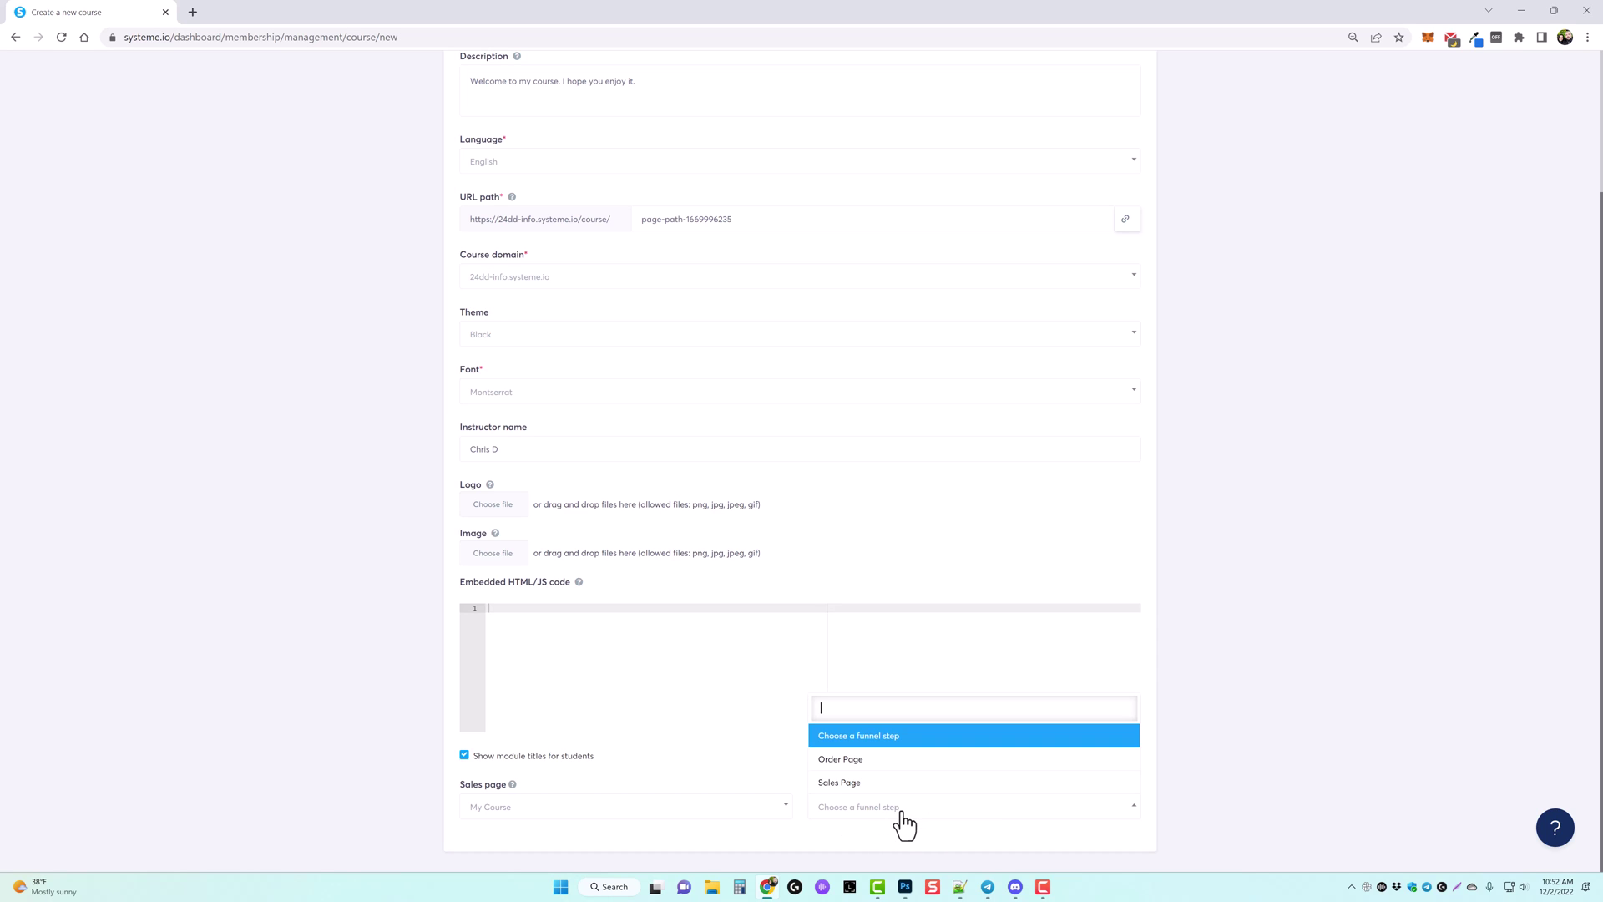
pyautogui.click(858, 784)
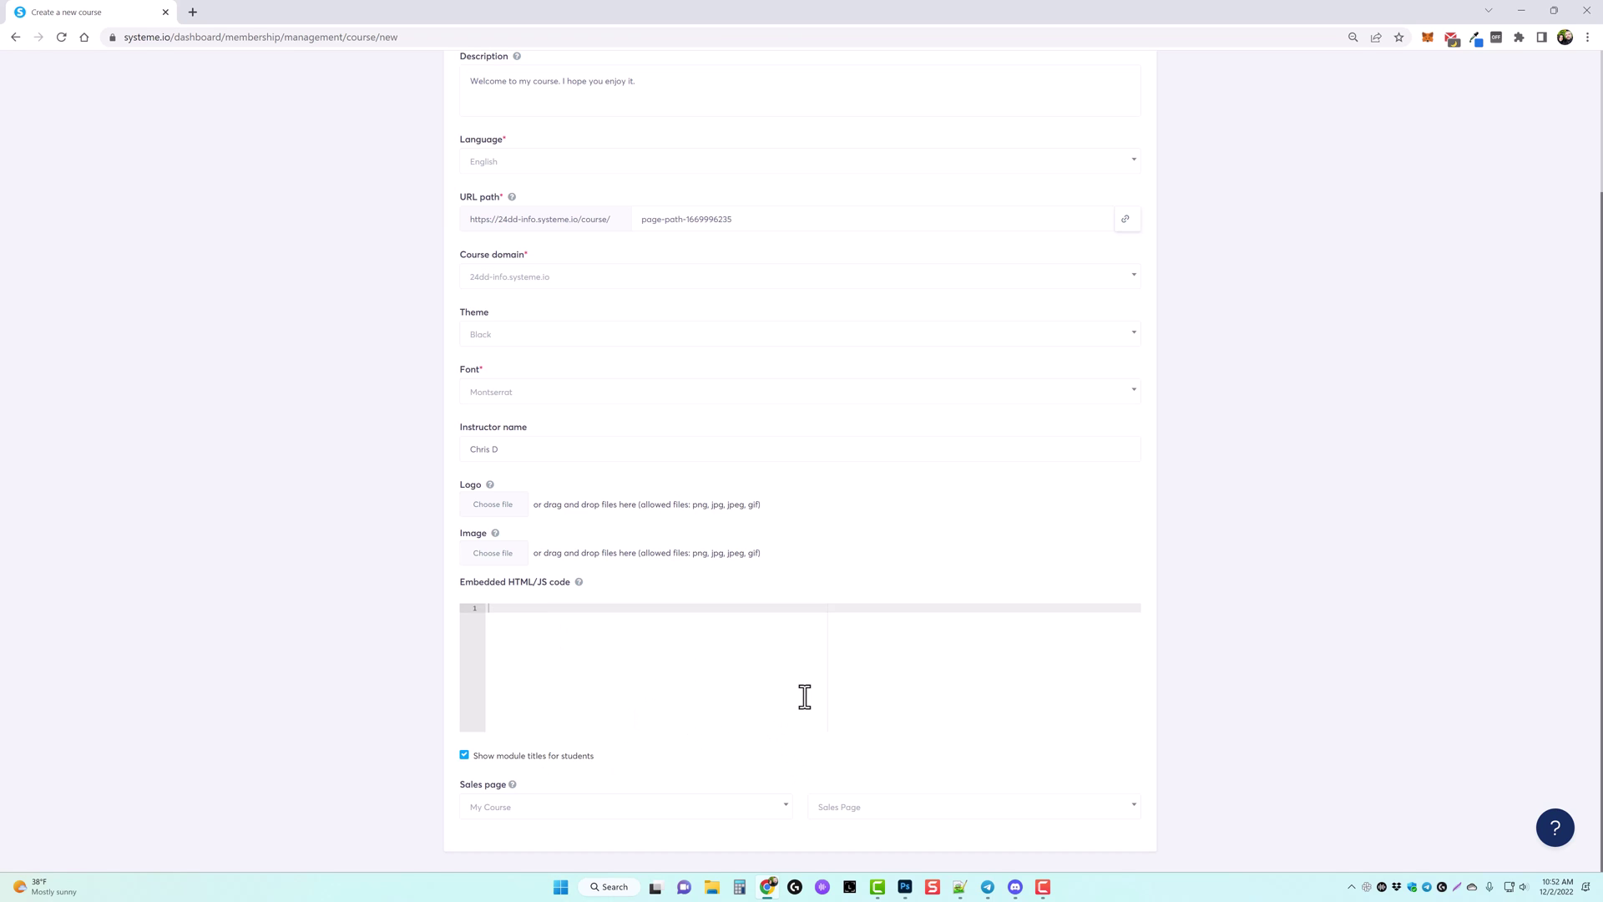
pyautogui.scroll(2, 797, 685)
pyautogui.click(1127, 123)
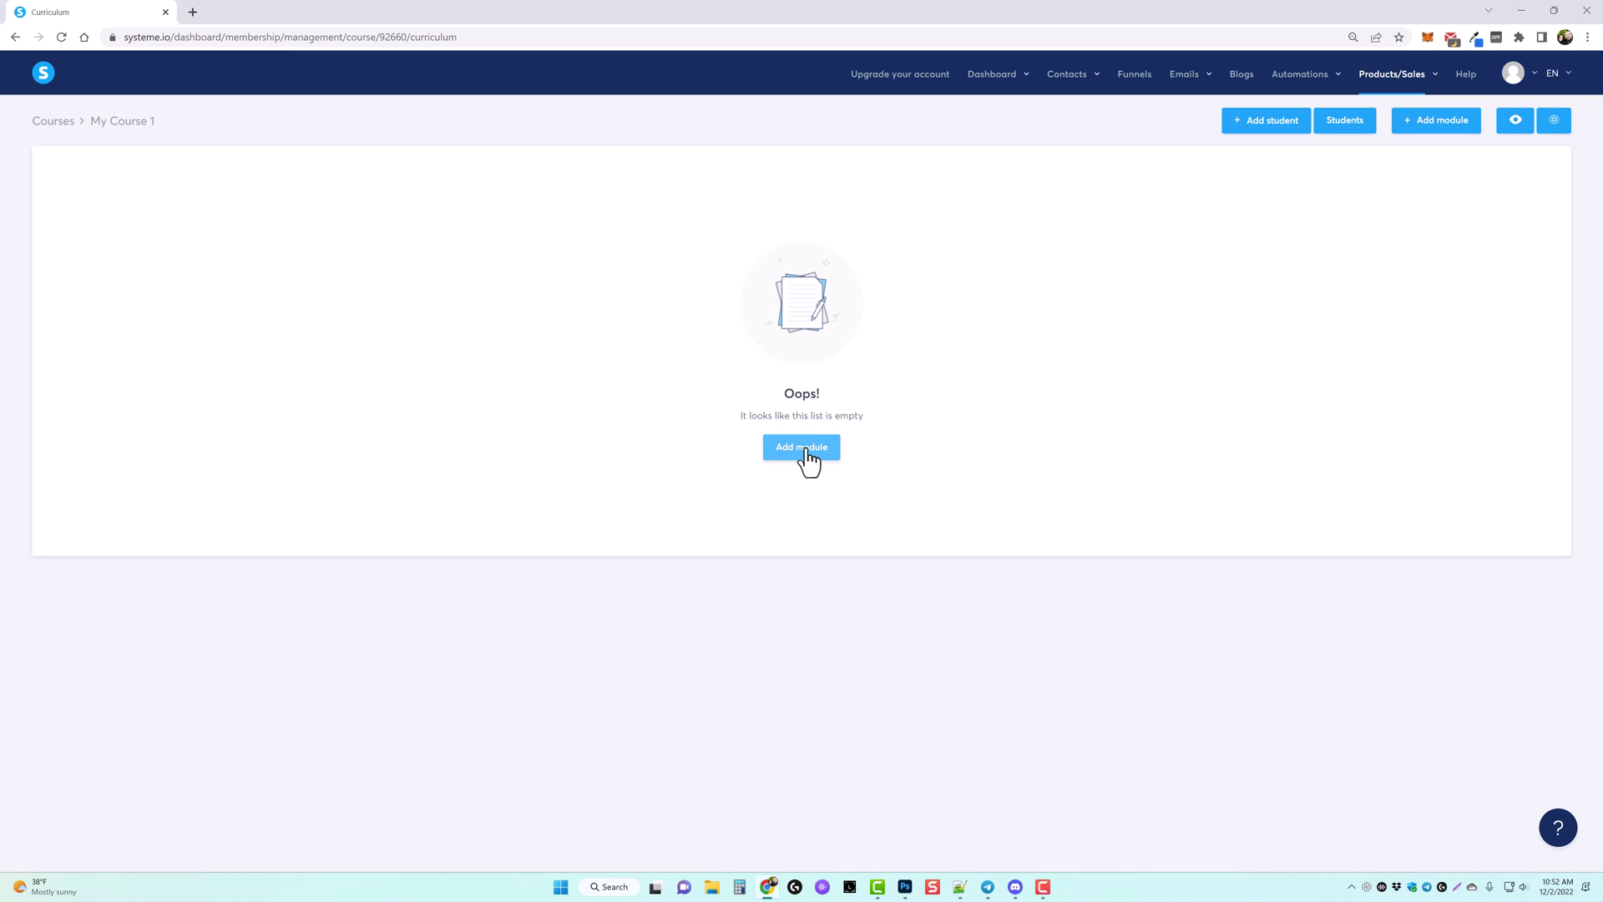
# Step: Add a module named "Lessons" and create a lecture named "Lesson 1" in it with the video page template
pyautogui.click(801, 448)
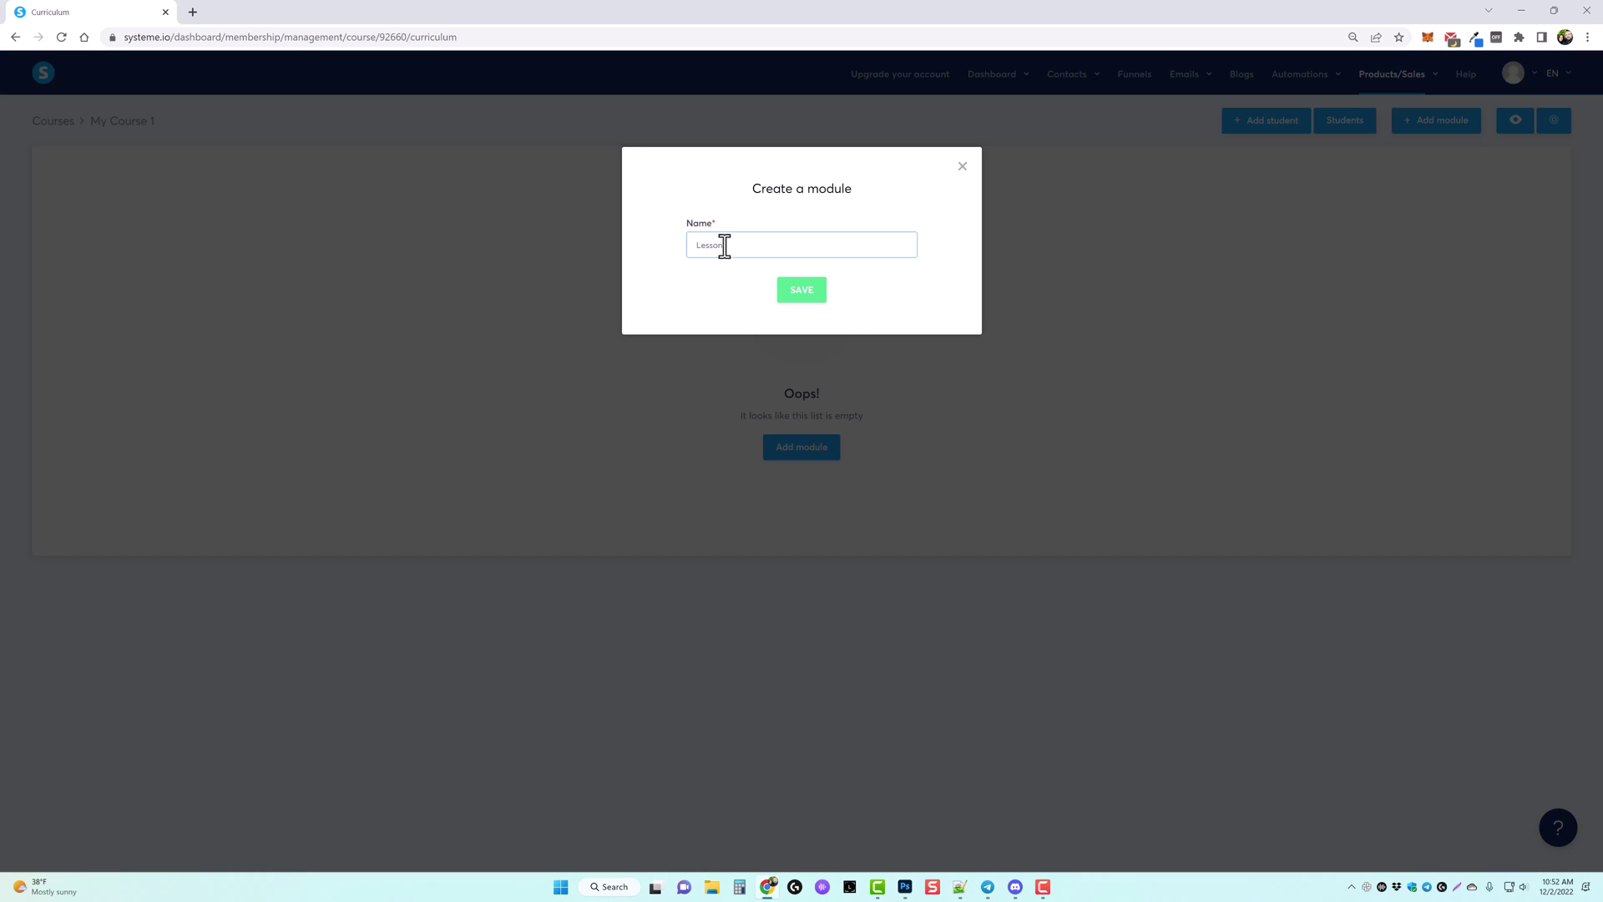
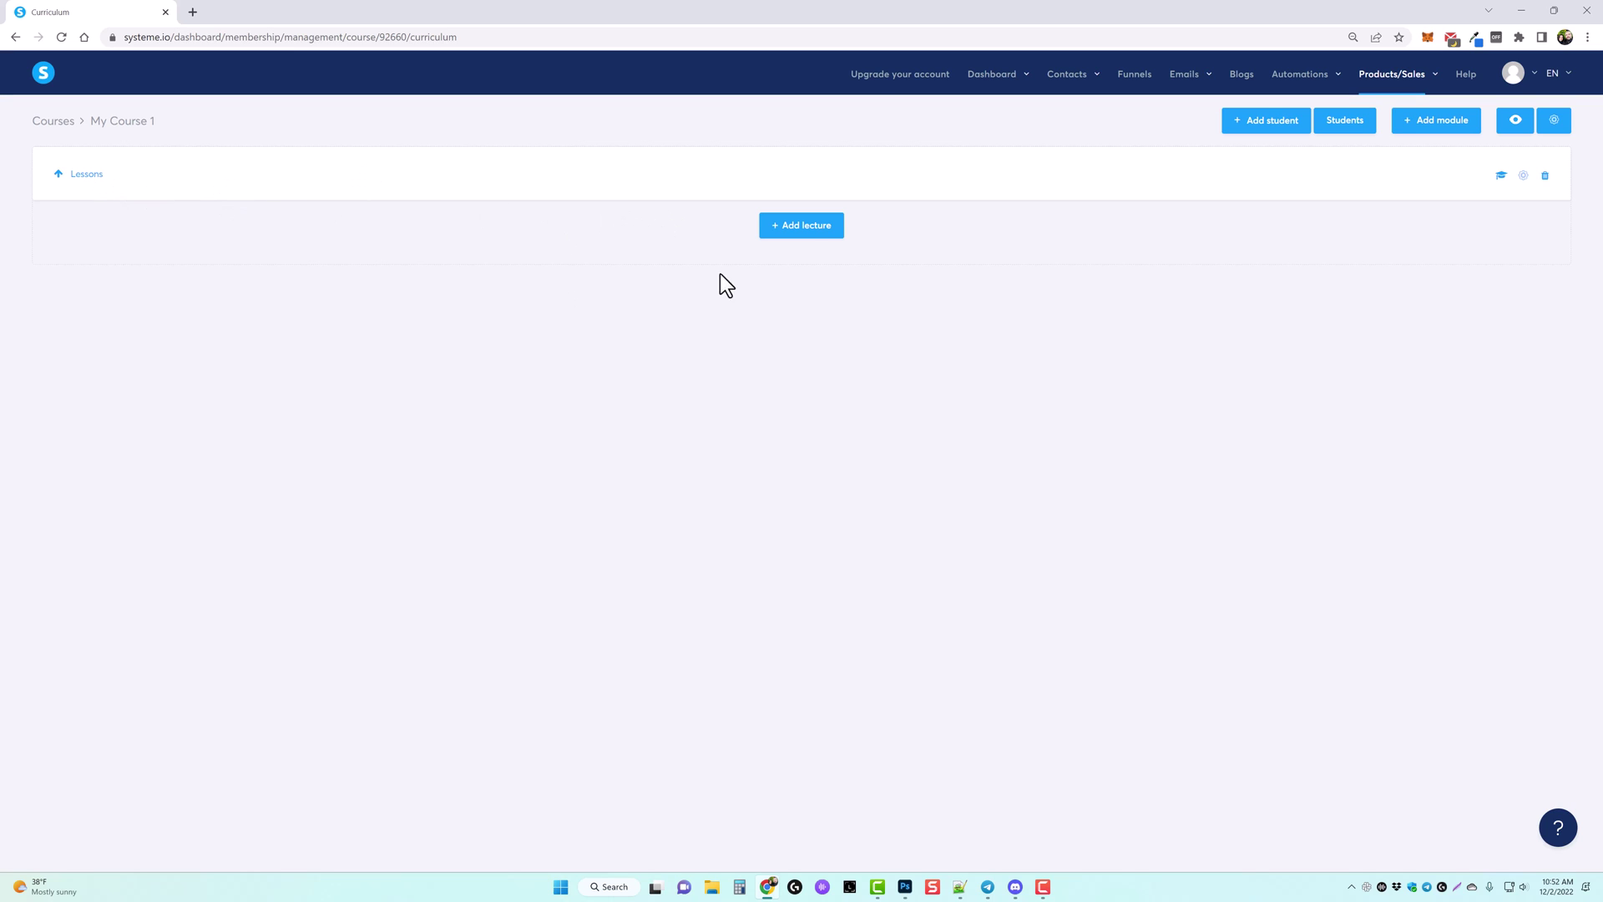
pyautogui.click(809, 232)
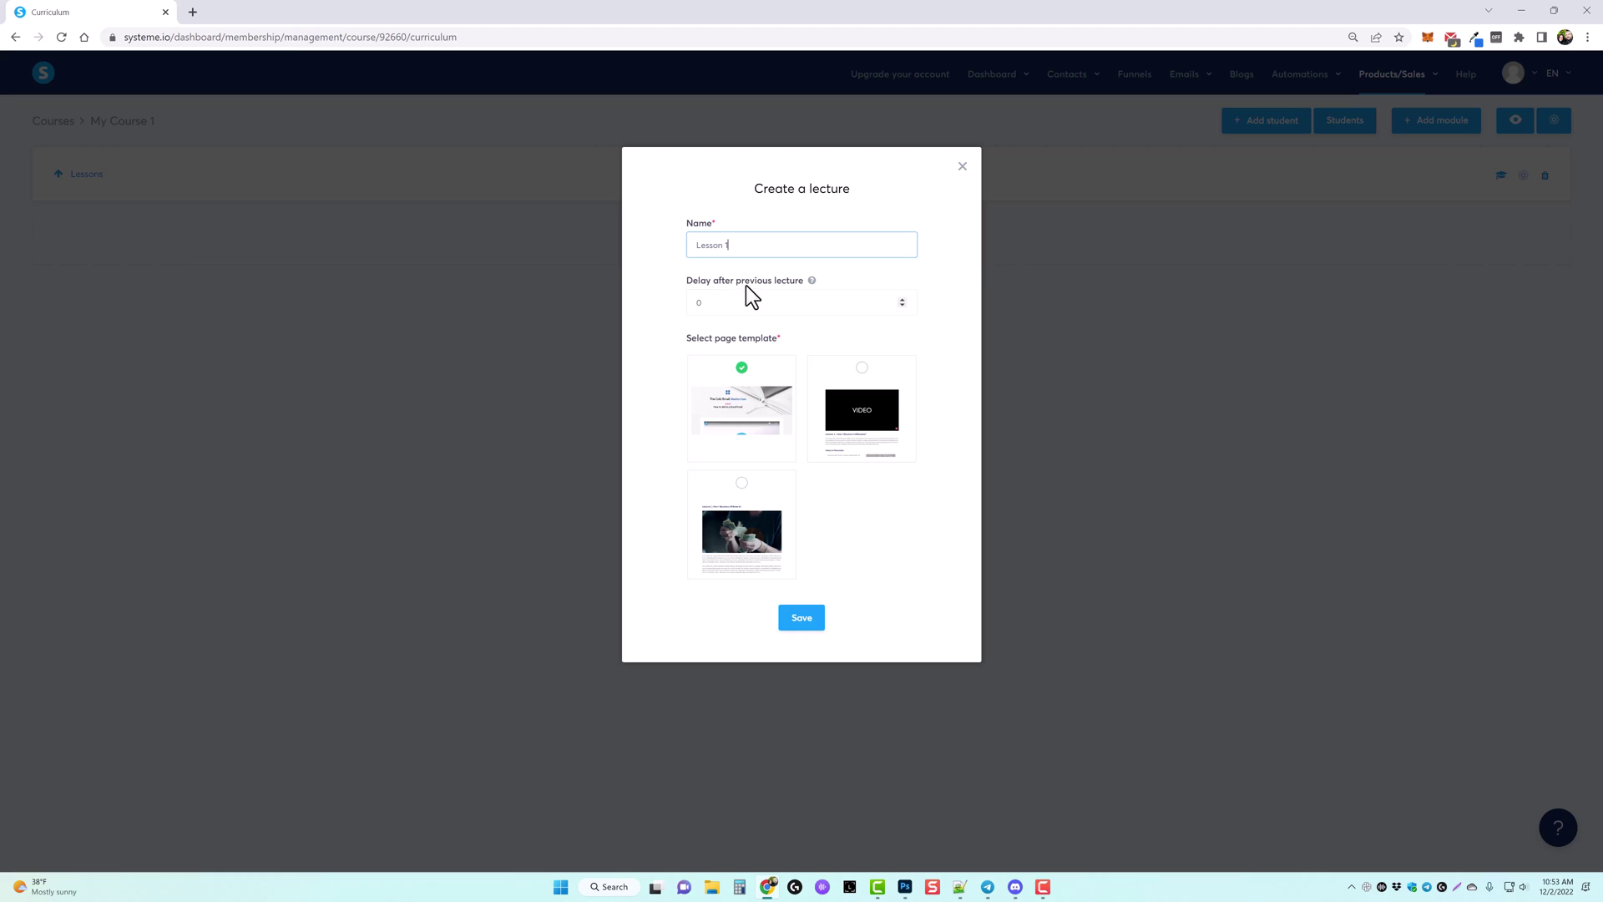
pyautogui.moveTo(718, 422)
pyautogui.click(866, 432)
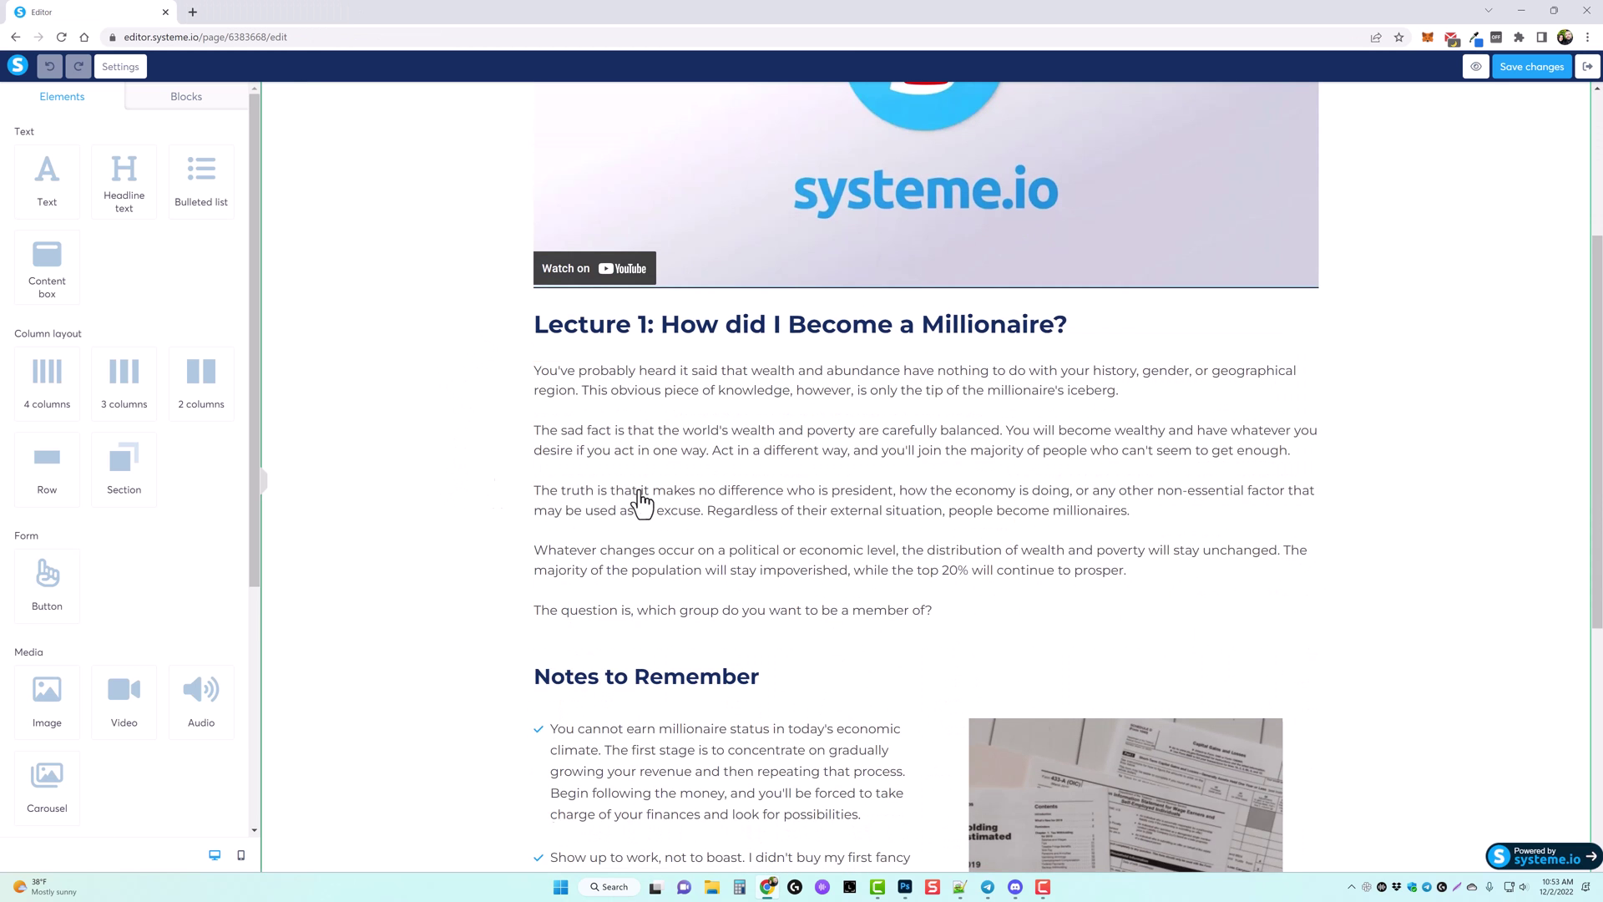
# Step: Review the Lesson 1 template's video, lecture text, notes and recommended references, along with the available page elements
pyautogui.scroll(-5, 891, 479)
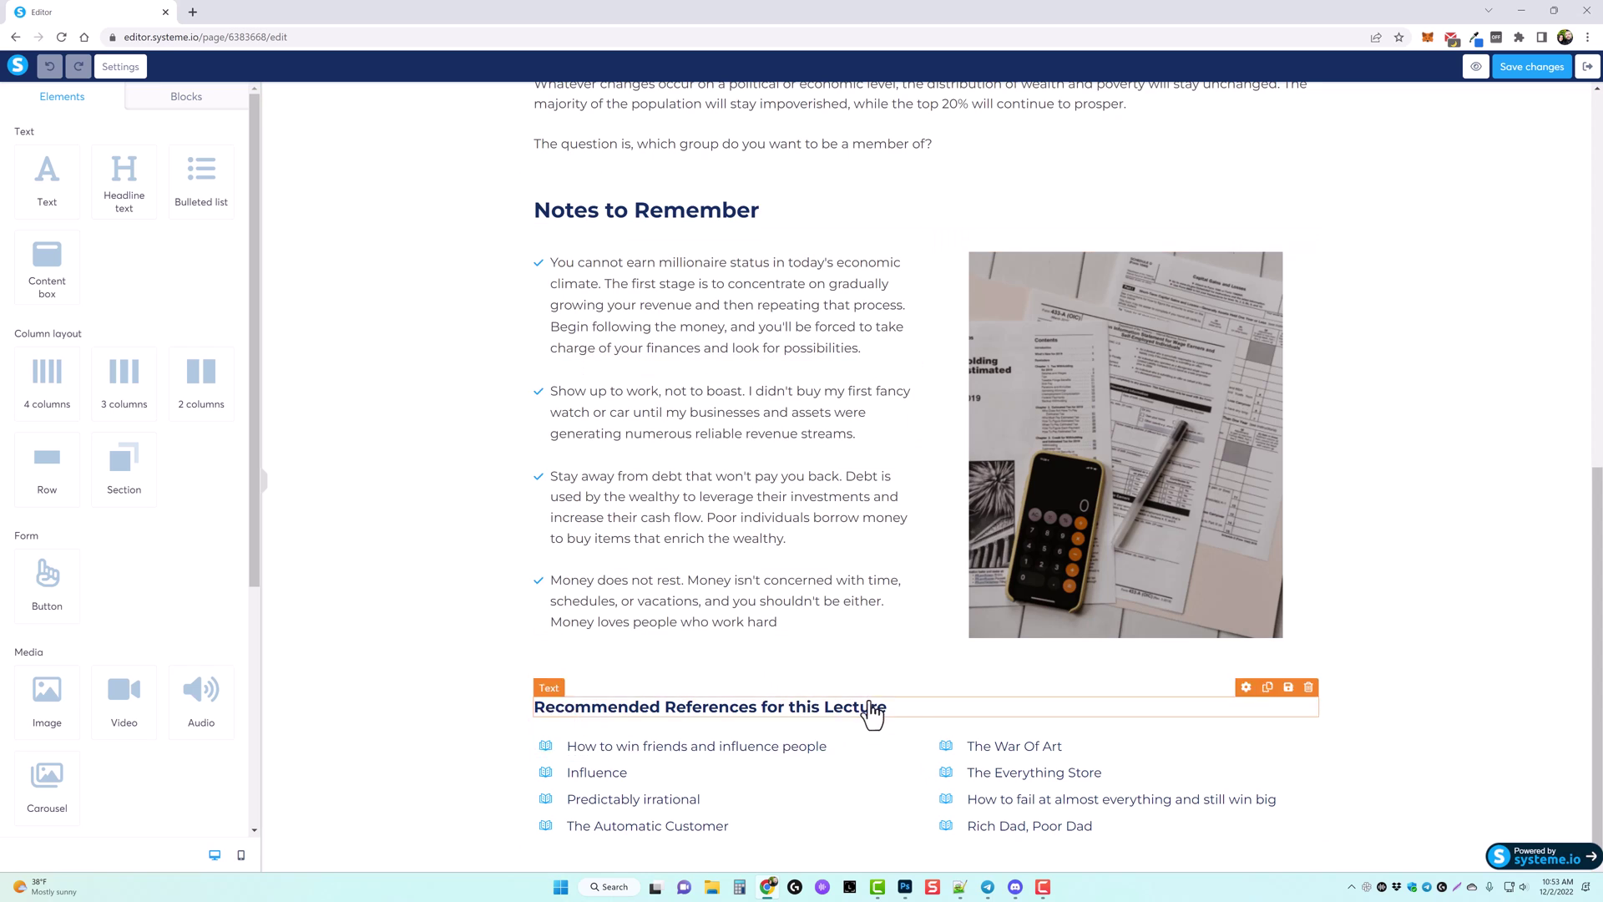
pyautogui.scroll(9, 873, 727)
pyautogui.scroll(-3, 875, 466)
pyautogui.scroll(-5, 803, 673)
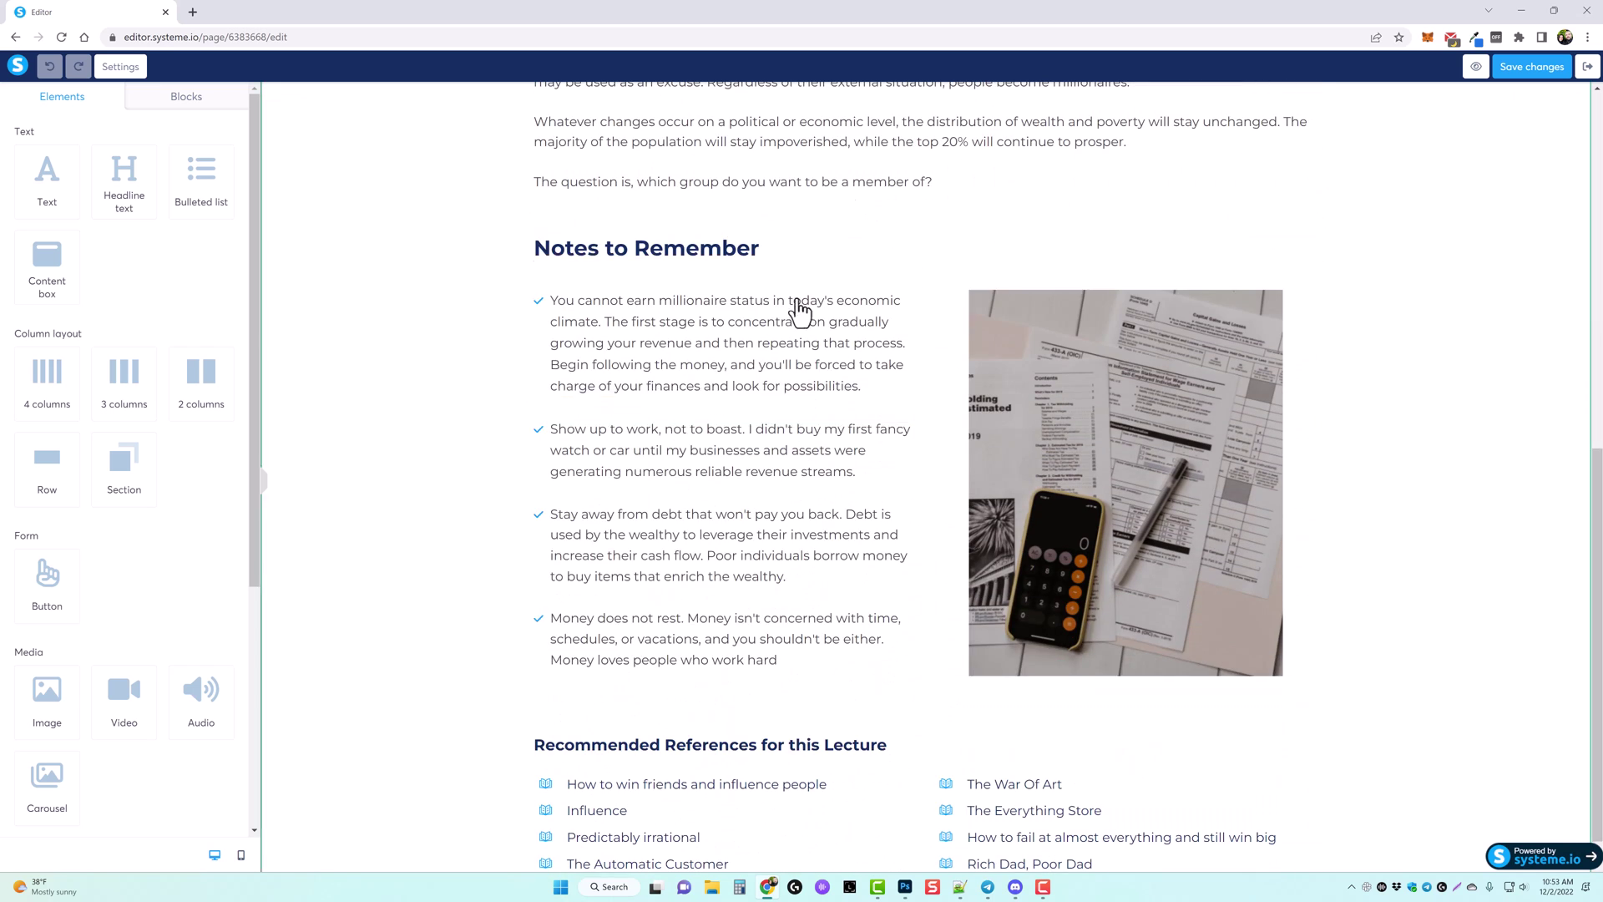
pyautogui.scroll(-3, 86, 423)
pyautogui.scroll(-1, 87, 423)
pyautogui.scroll(4, 121, 526)
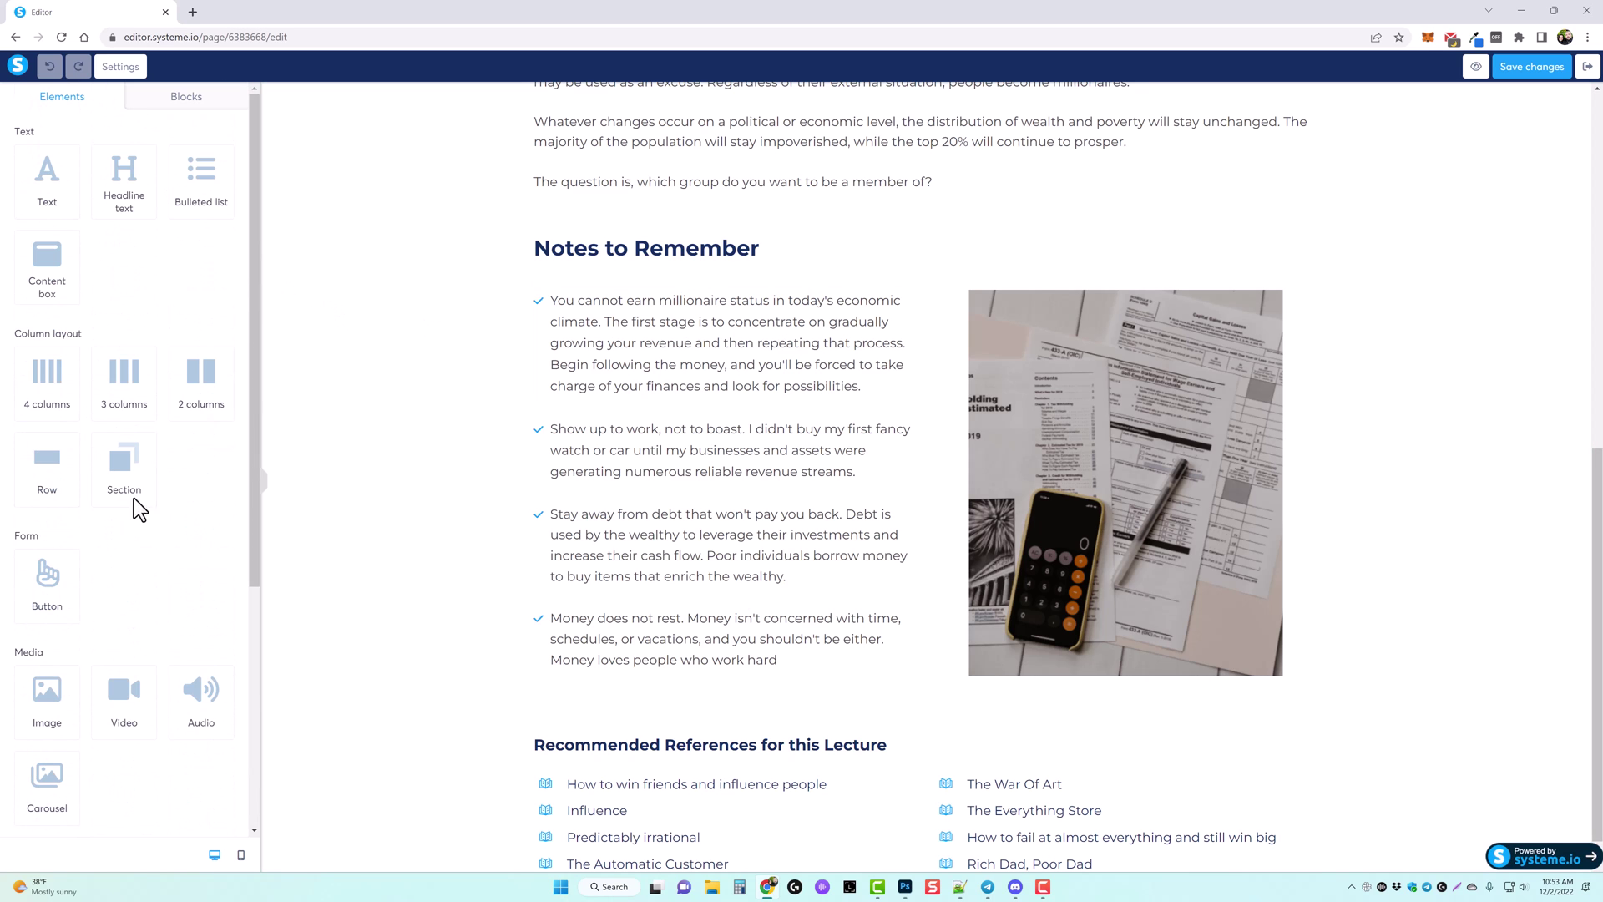
pyautogui.scroll(8, 884, 390)
pyautogui.scroll(1, 1102, 424)
# Step: Save the lecture page, exit to the course curriculum, and duplicate the lecture to make three copies of Lesson 1
pyautogui.click(1516, 75)
pyautogui.click(1588, 68)
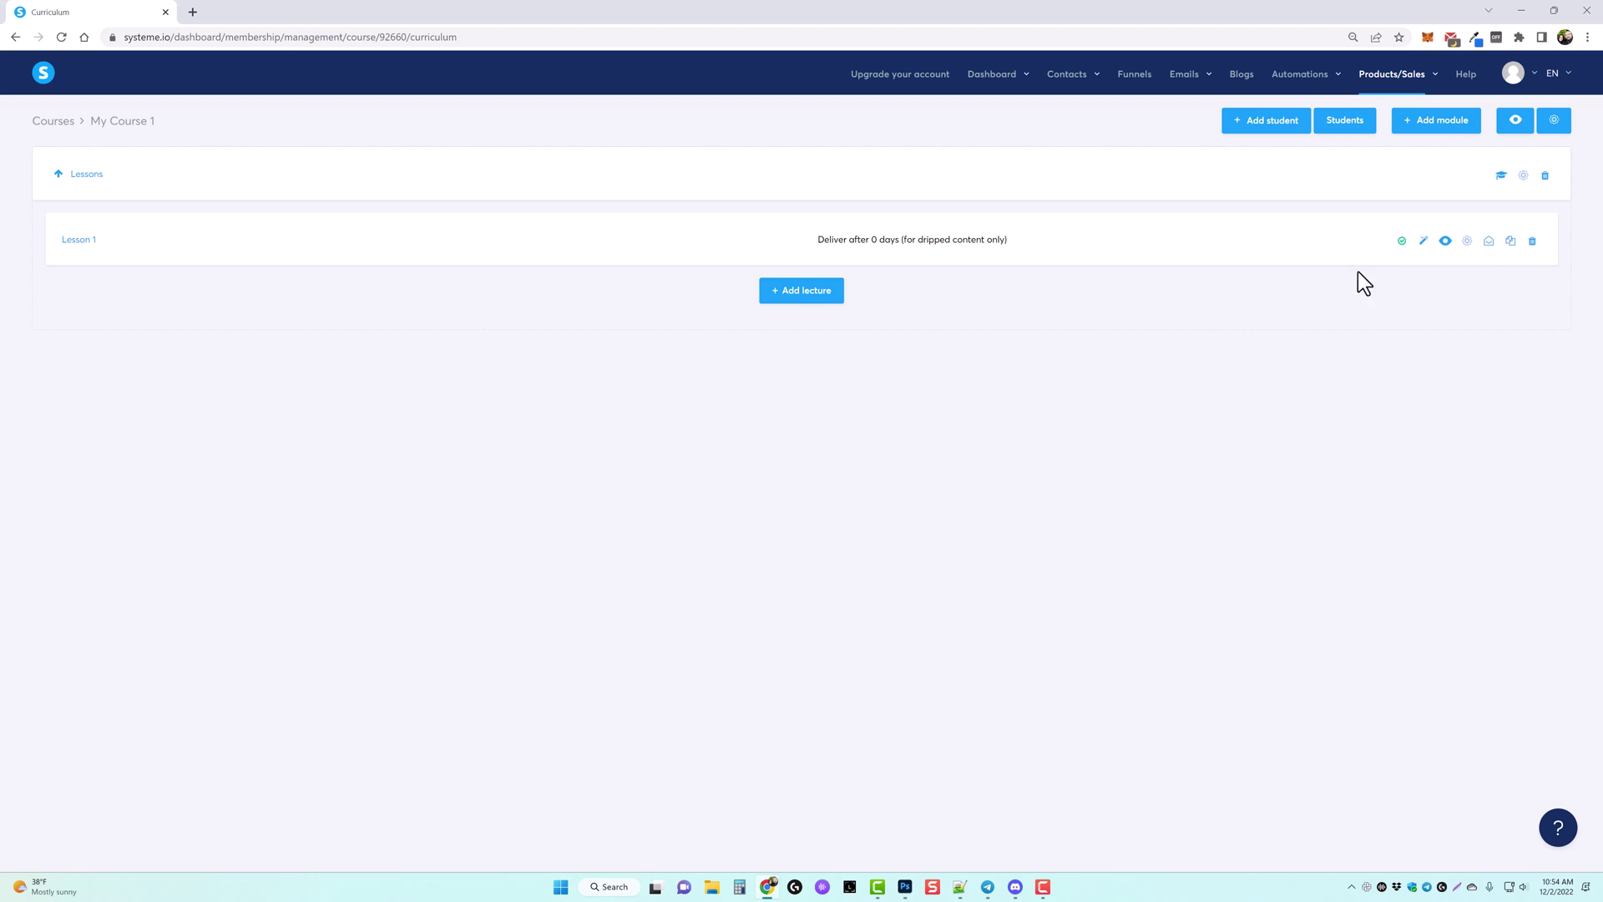
pyautogui.click(1511, 243)
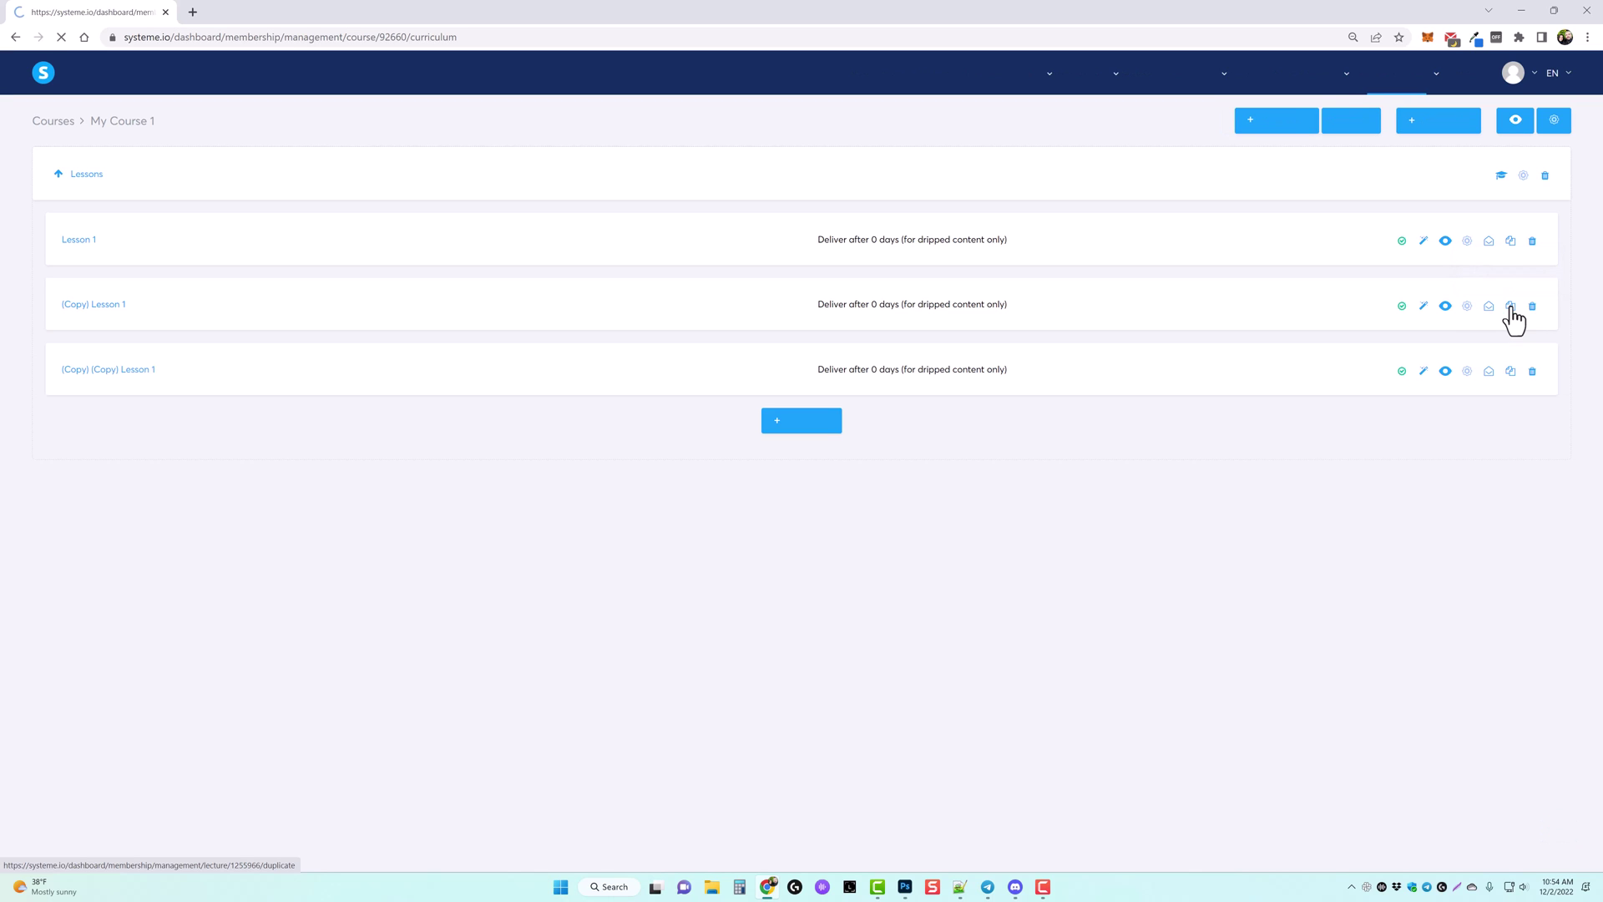
pyautogui.click(1512, 374)
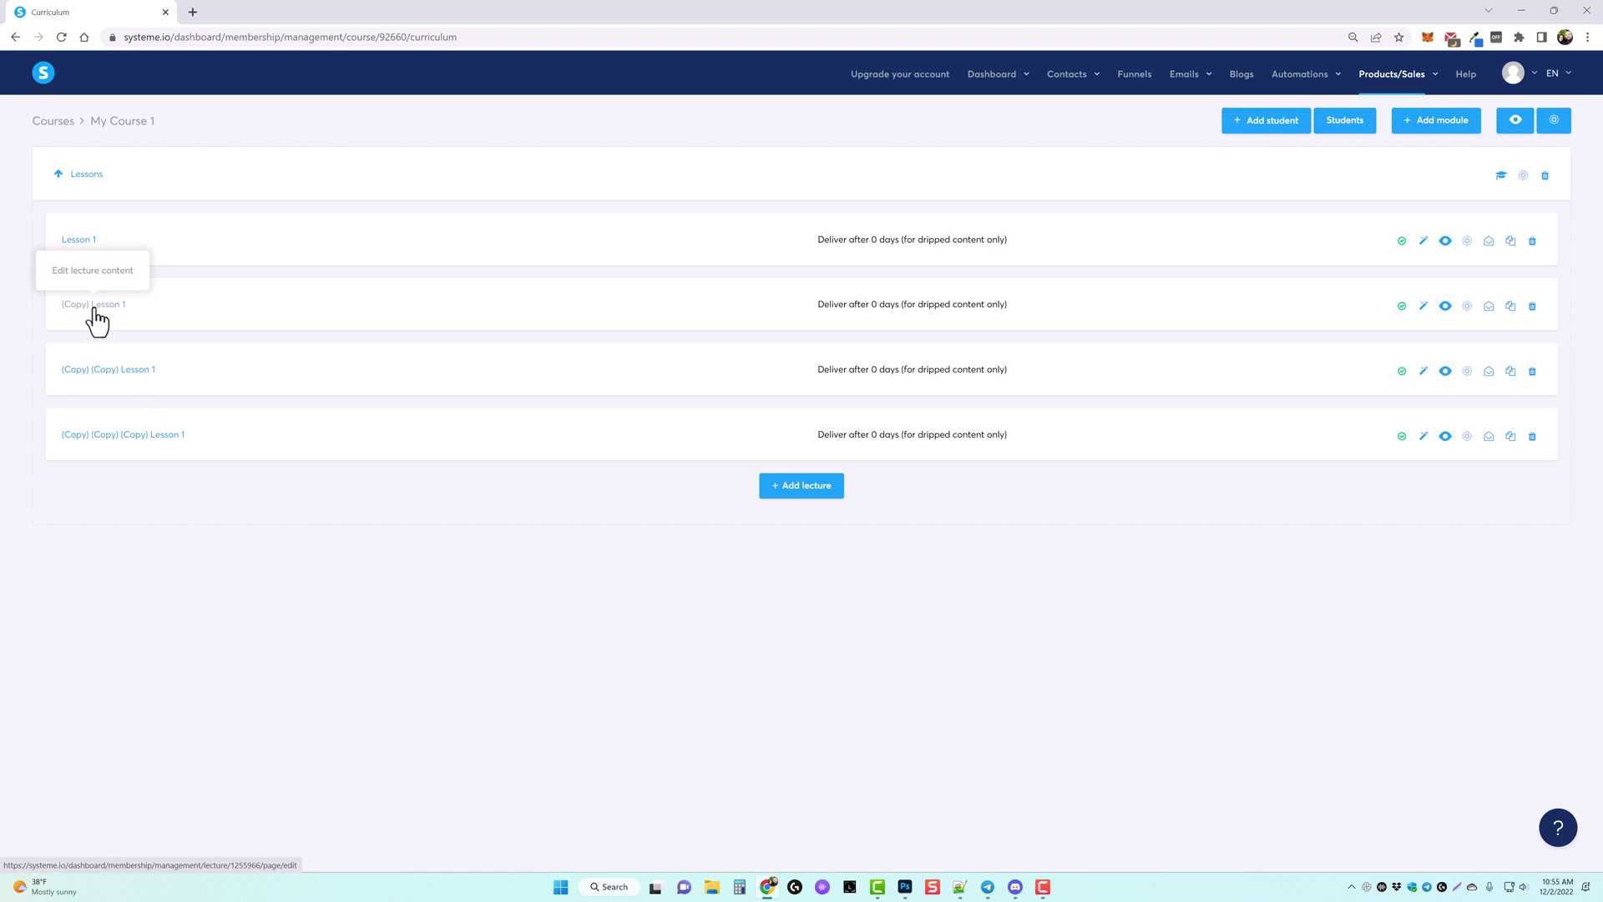
# Step: Rename the first copied lecture "Lesson 2" and the second copied lecture "Lesson 3"
pyautogui.click(1467, 309)
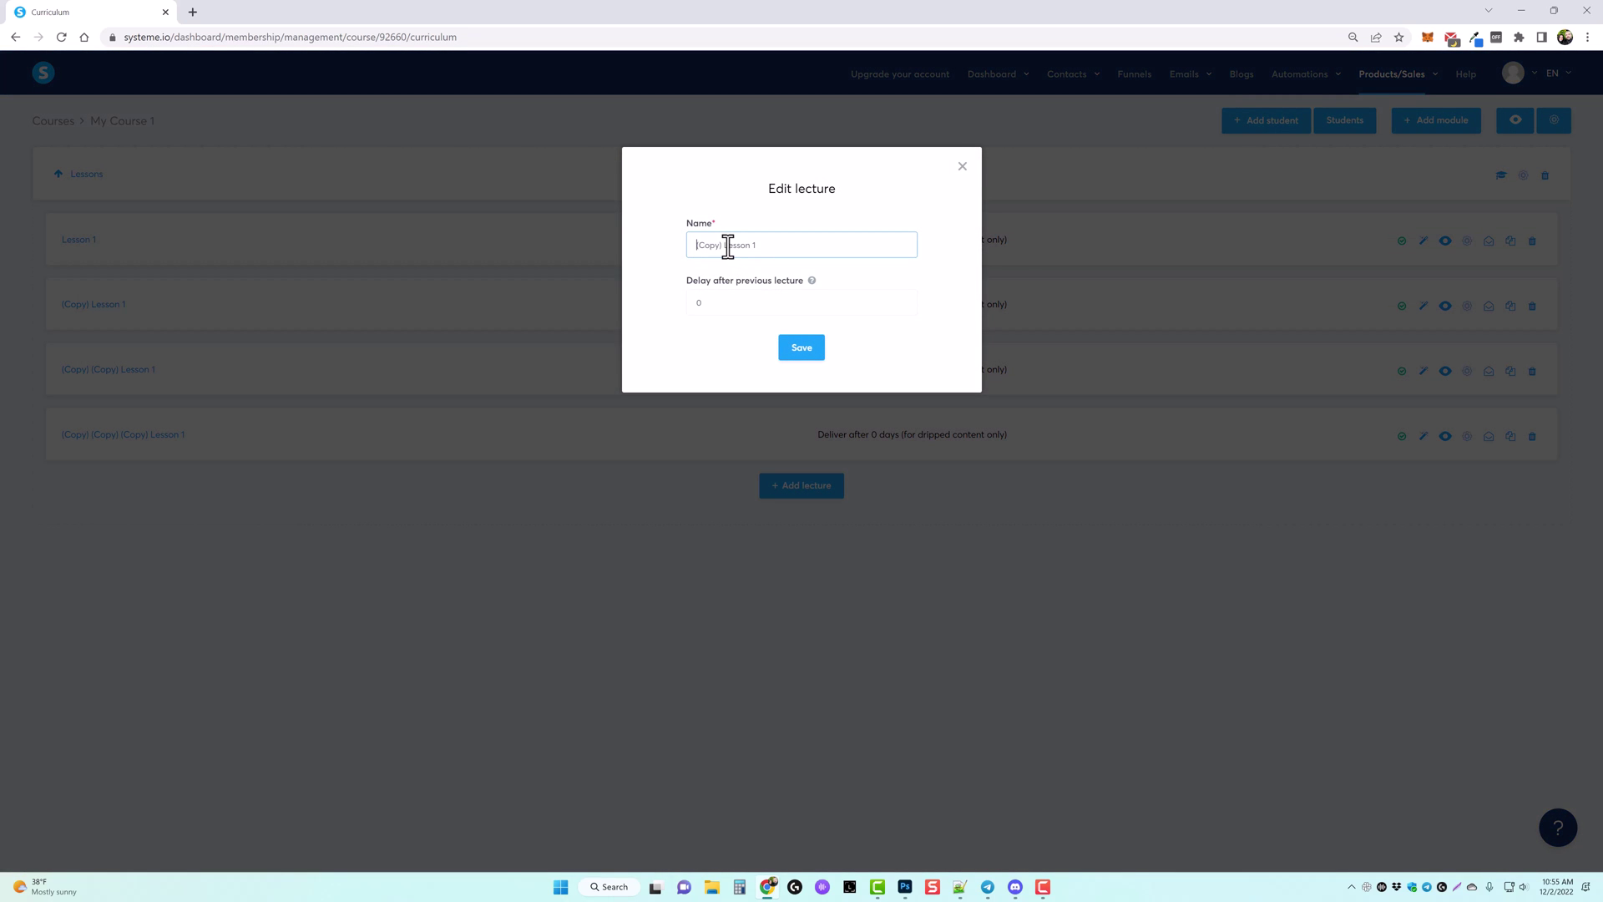
pyautogui.press('BackSpace')
pyautogui.click(800, 360)
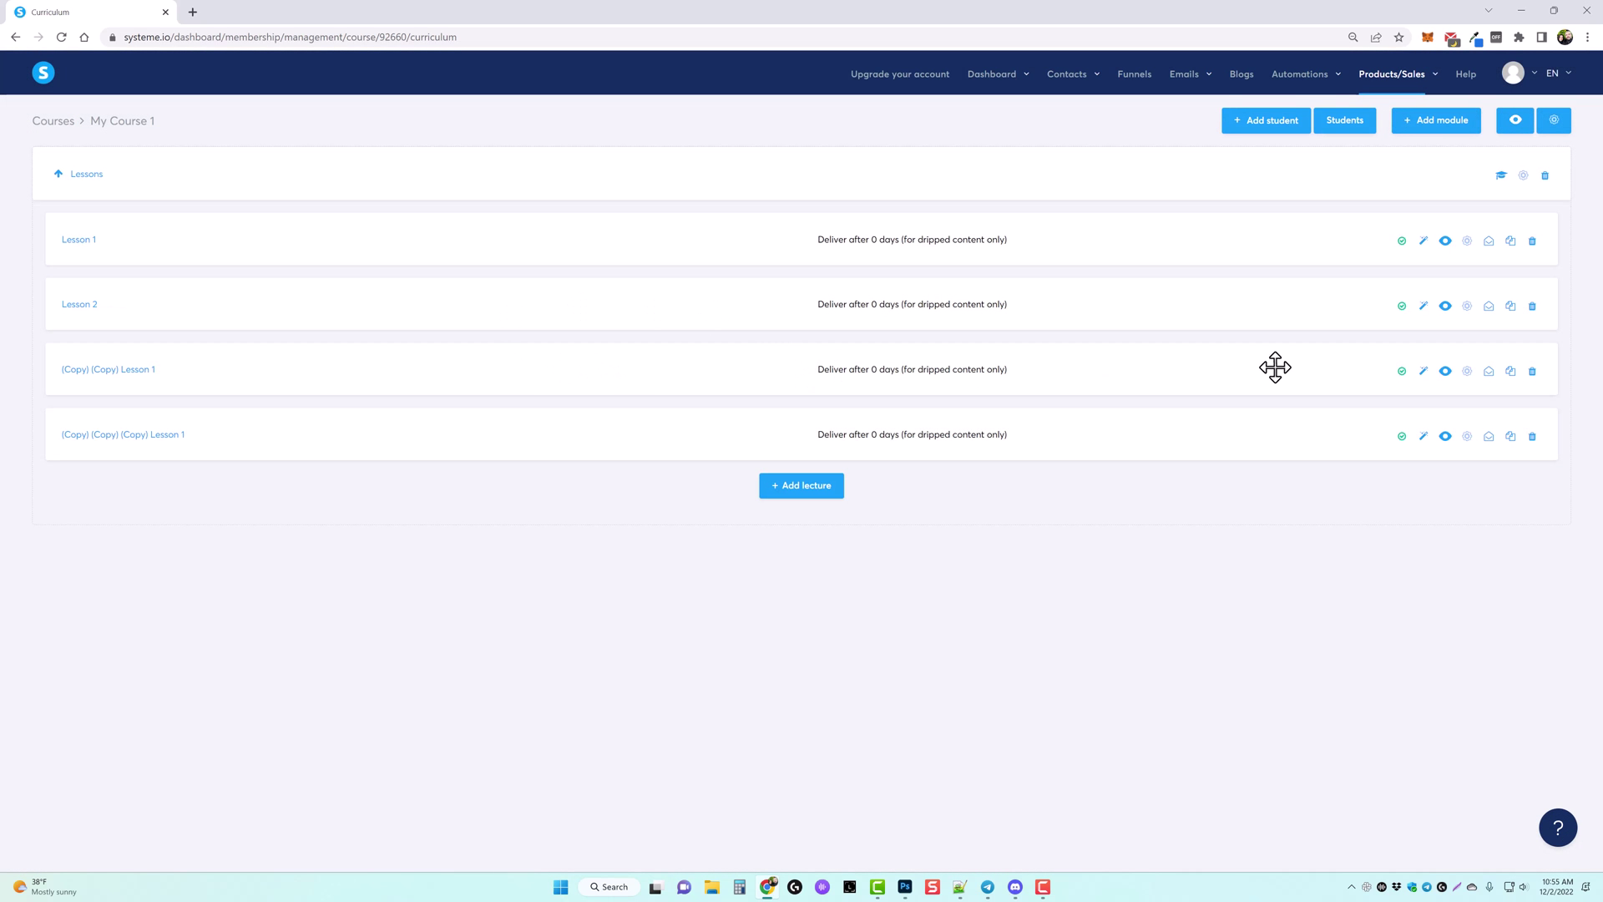
pyautogui.click(1467, 373)
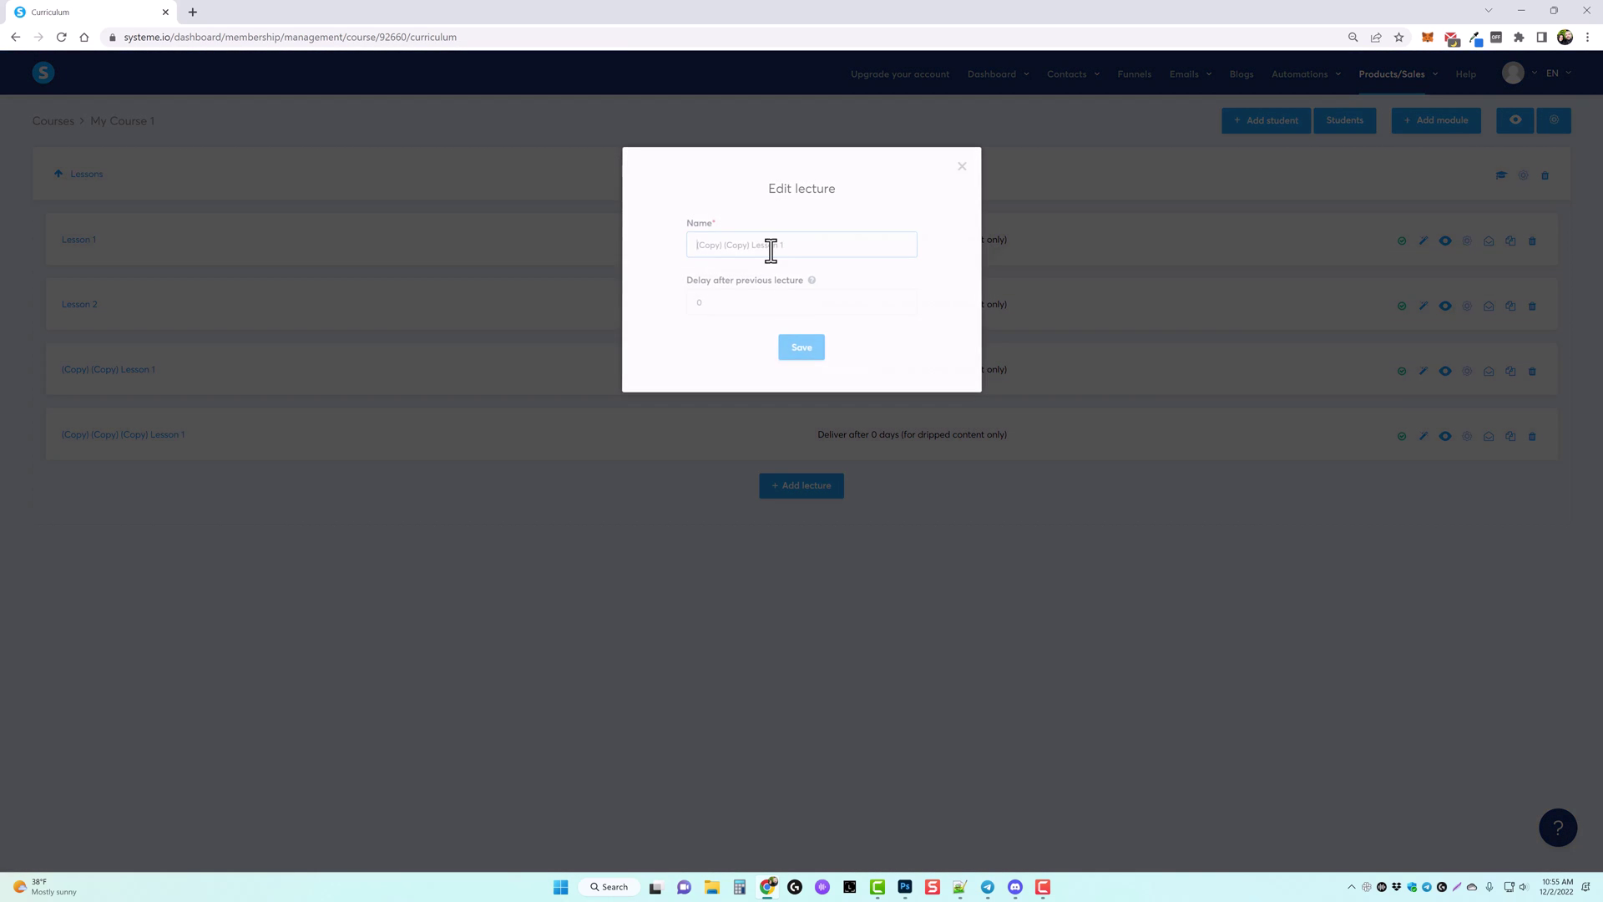
pyautogui.tripleClick(754, 245)
pyautogui.write('Lesson 3')
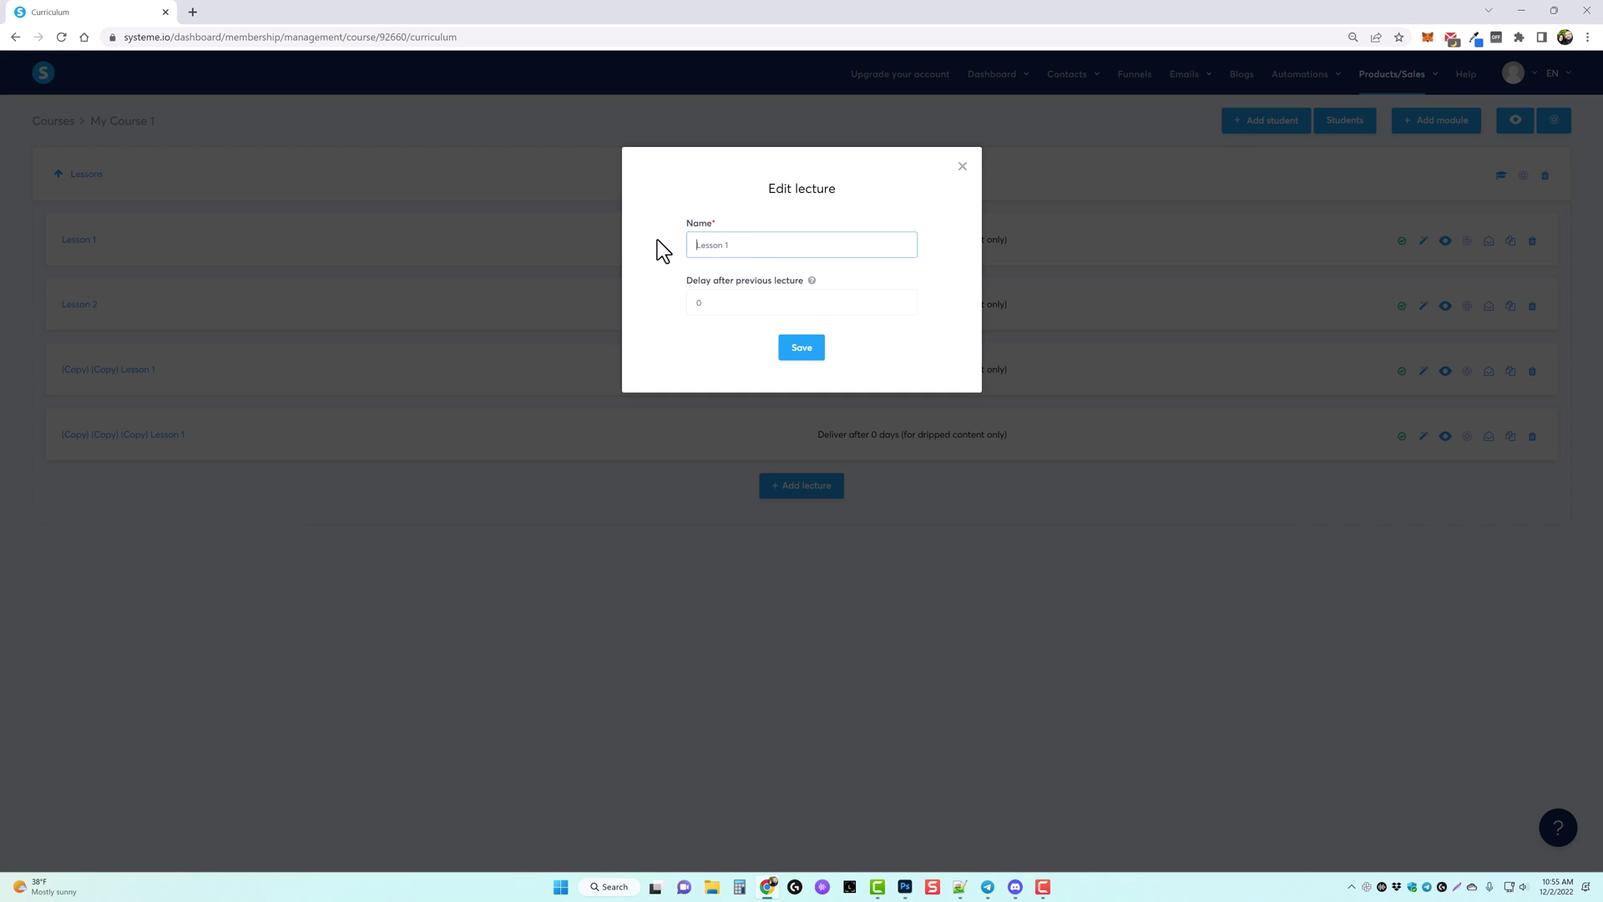
pyautogui.press('Return')
# Step: Rename the third copied lecture in the Lessons module "Lesson 4"
pyautogui.click(1467, 438)
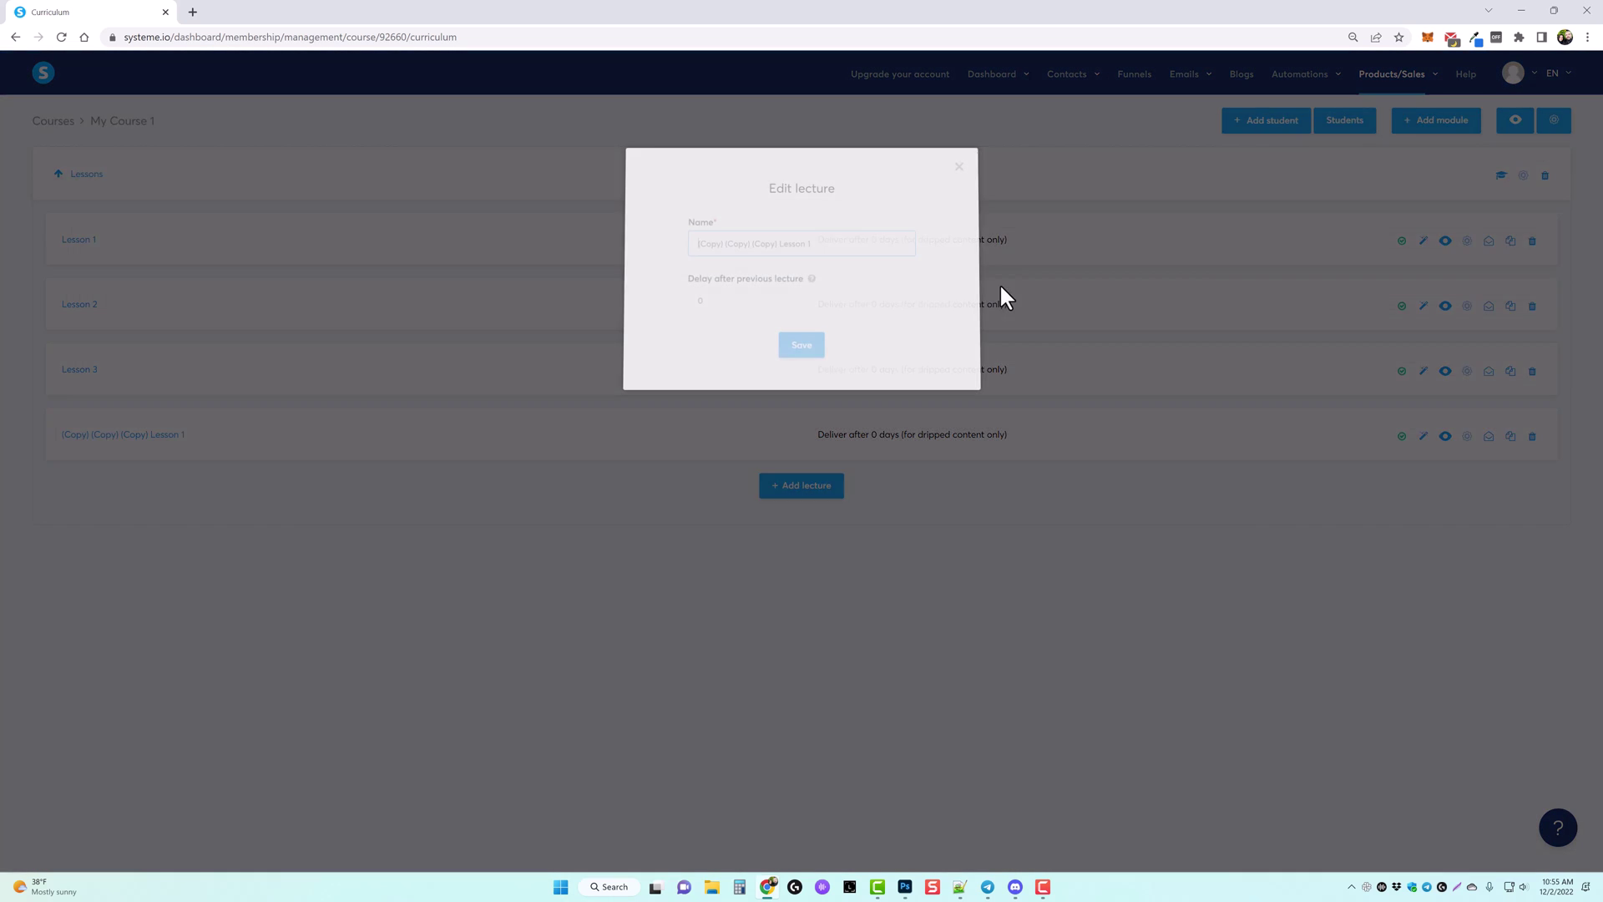
pyautogui.moveTo(780, 245); pyautogui.dragTo(585, 251)
pyautogui.press('BackSpace')
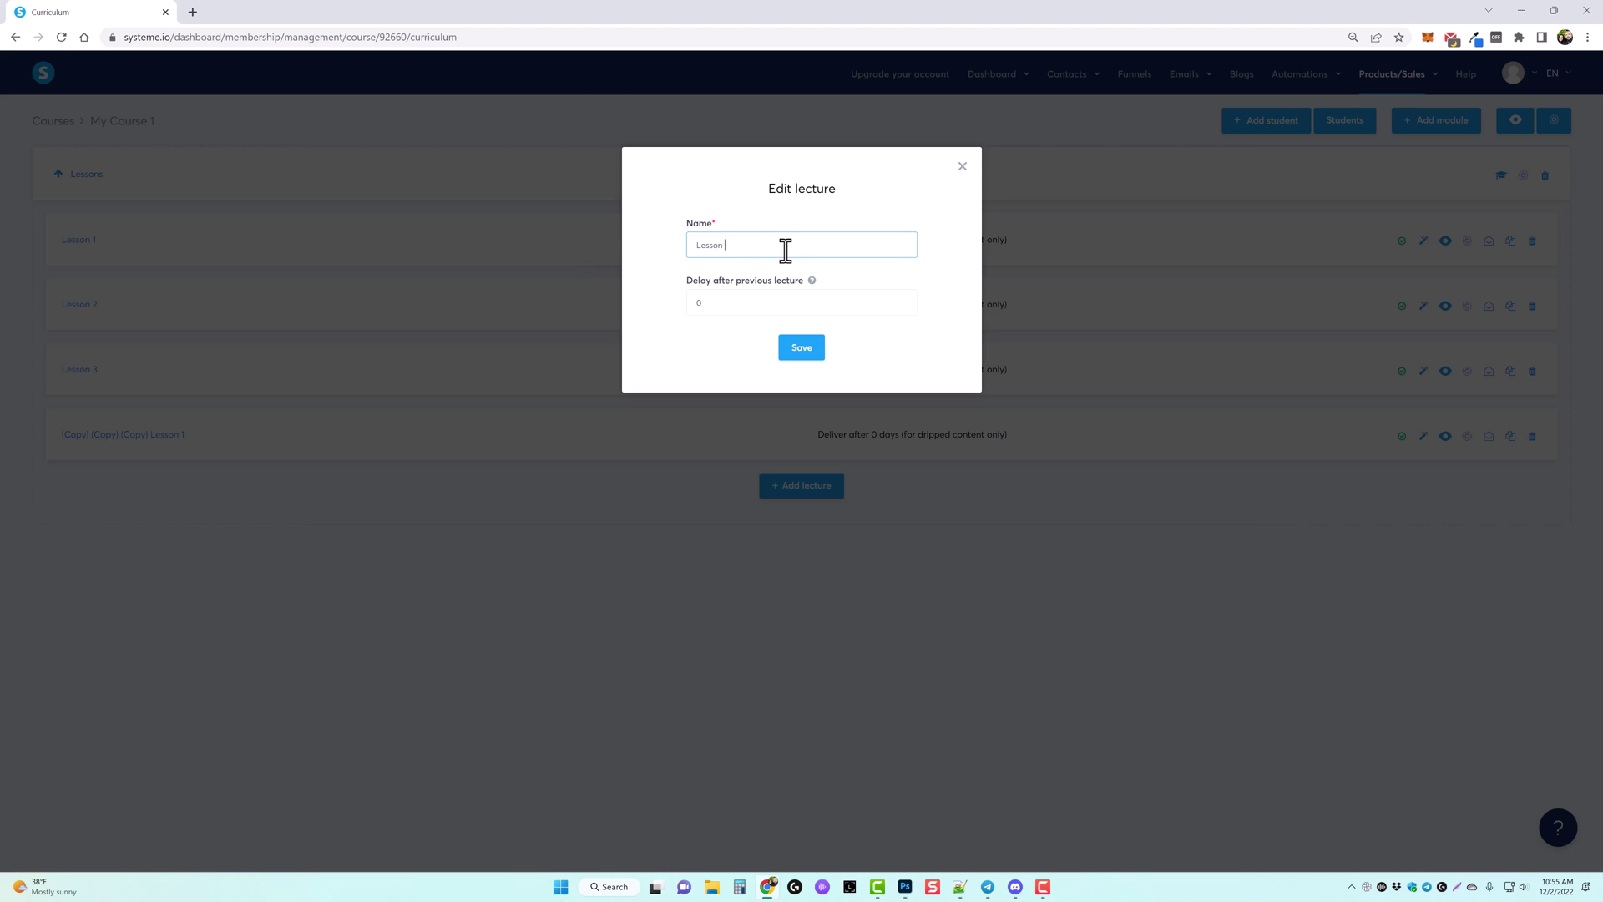
pyautogui.write('4')
pyautogui.click(788, 349)
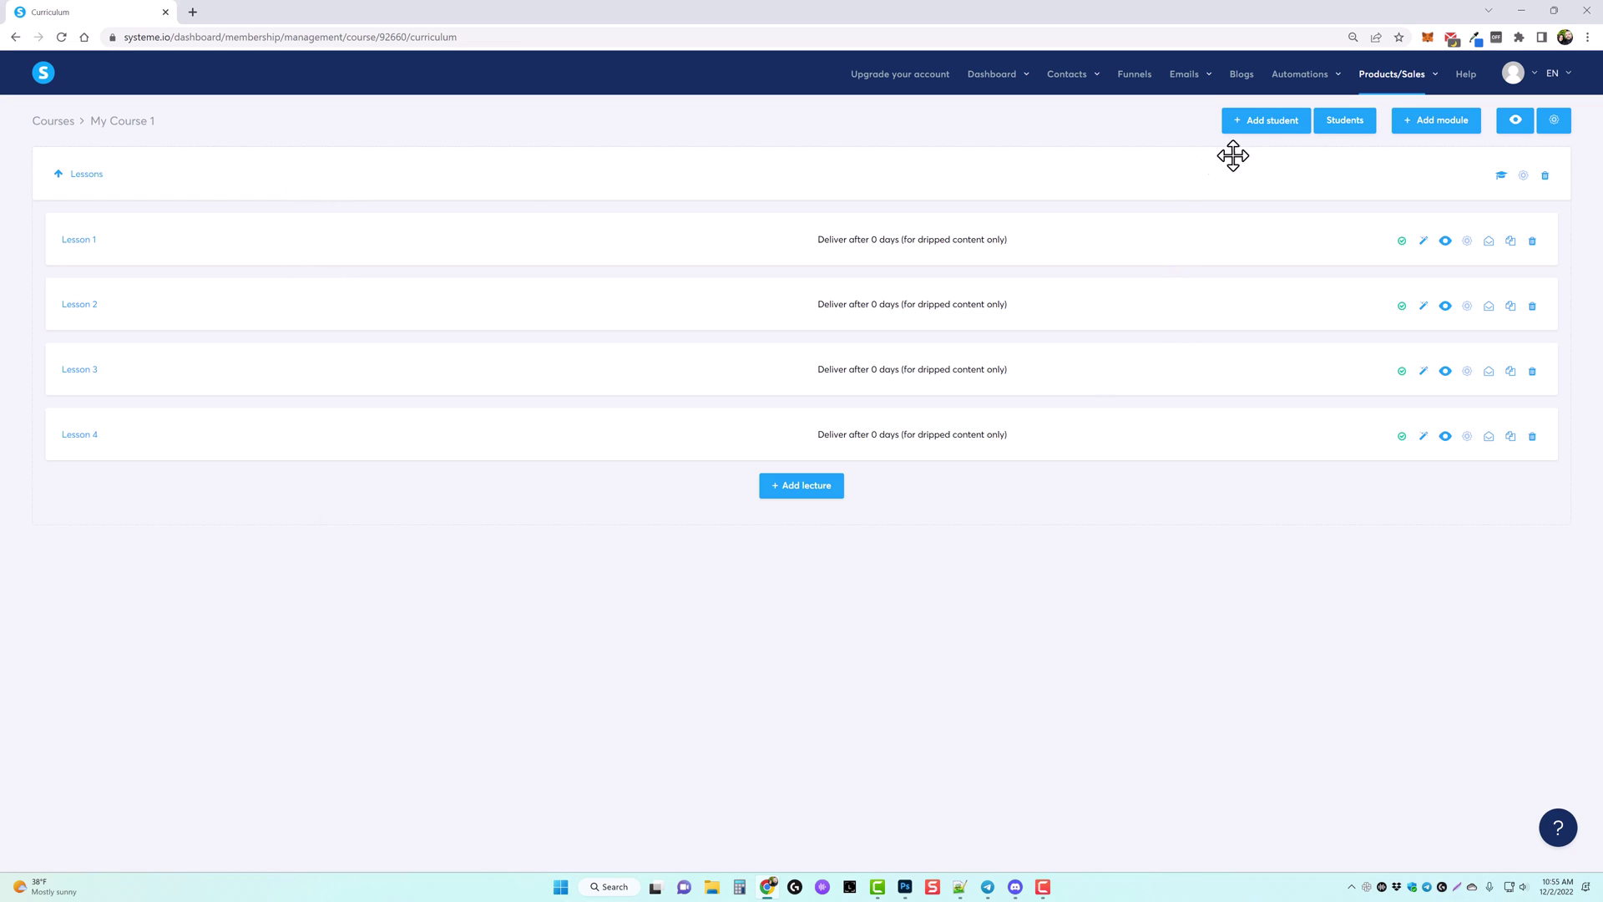
# Step: Add a module named "Module 2" and move a duplicate of Lesson 4 into it
pyautogui.click(1415, 132)
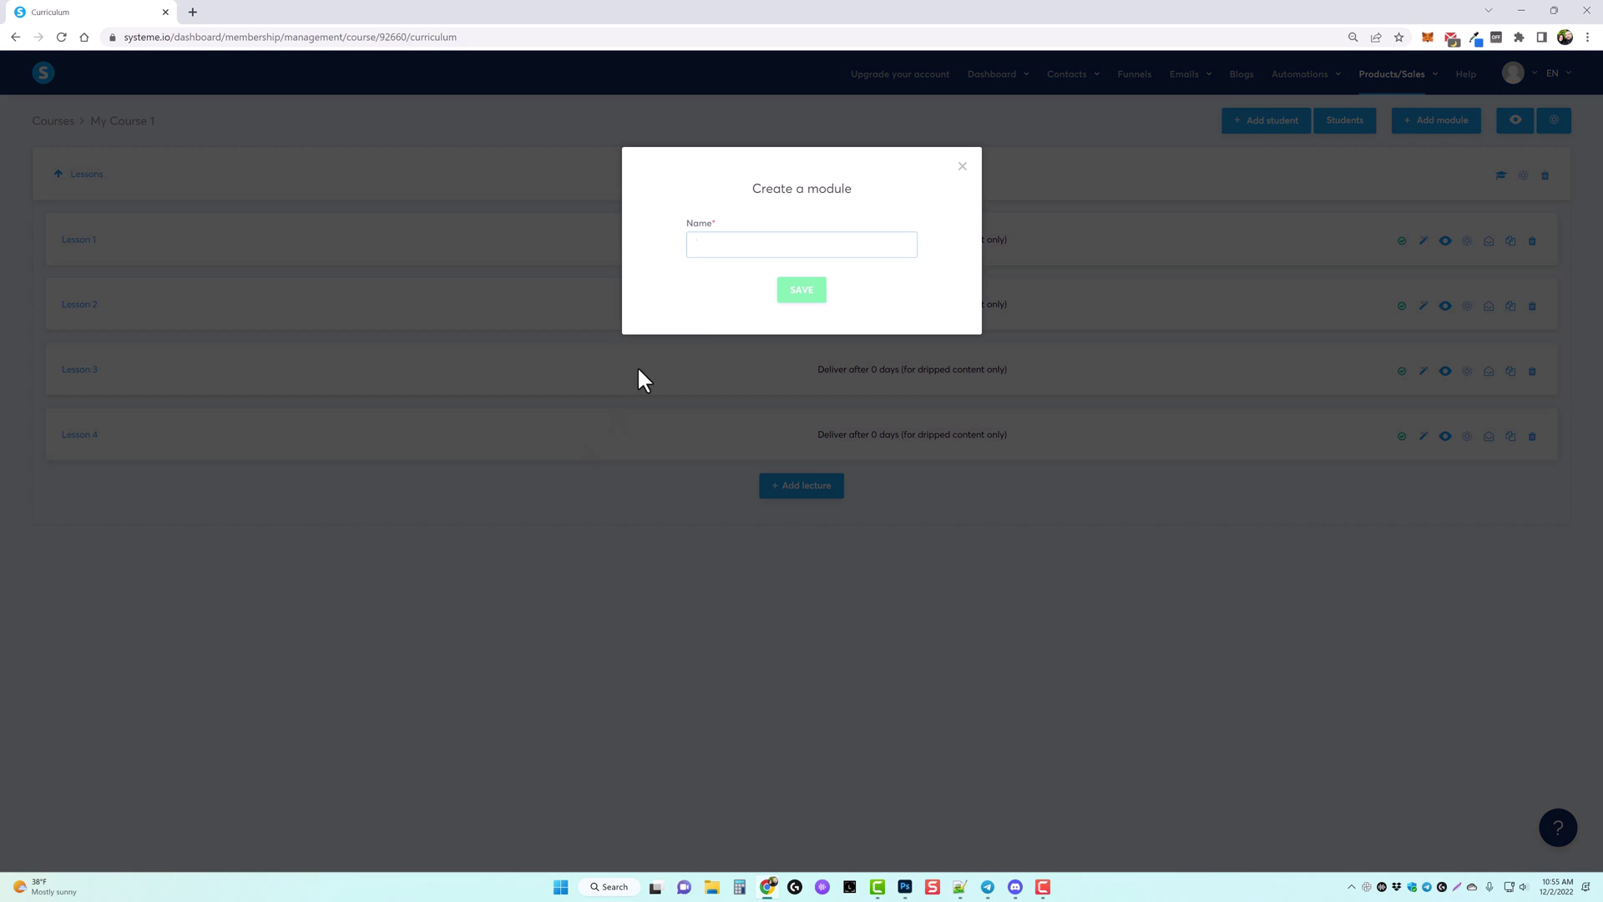
pyautogui.click(801, 292)
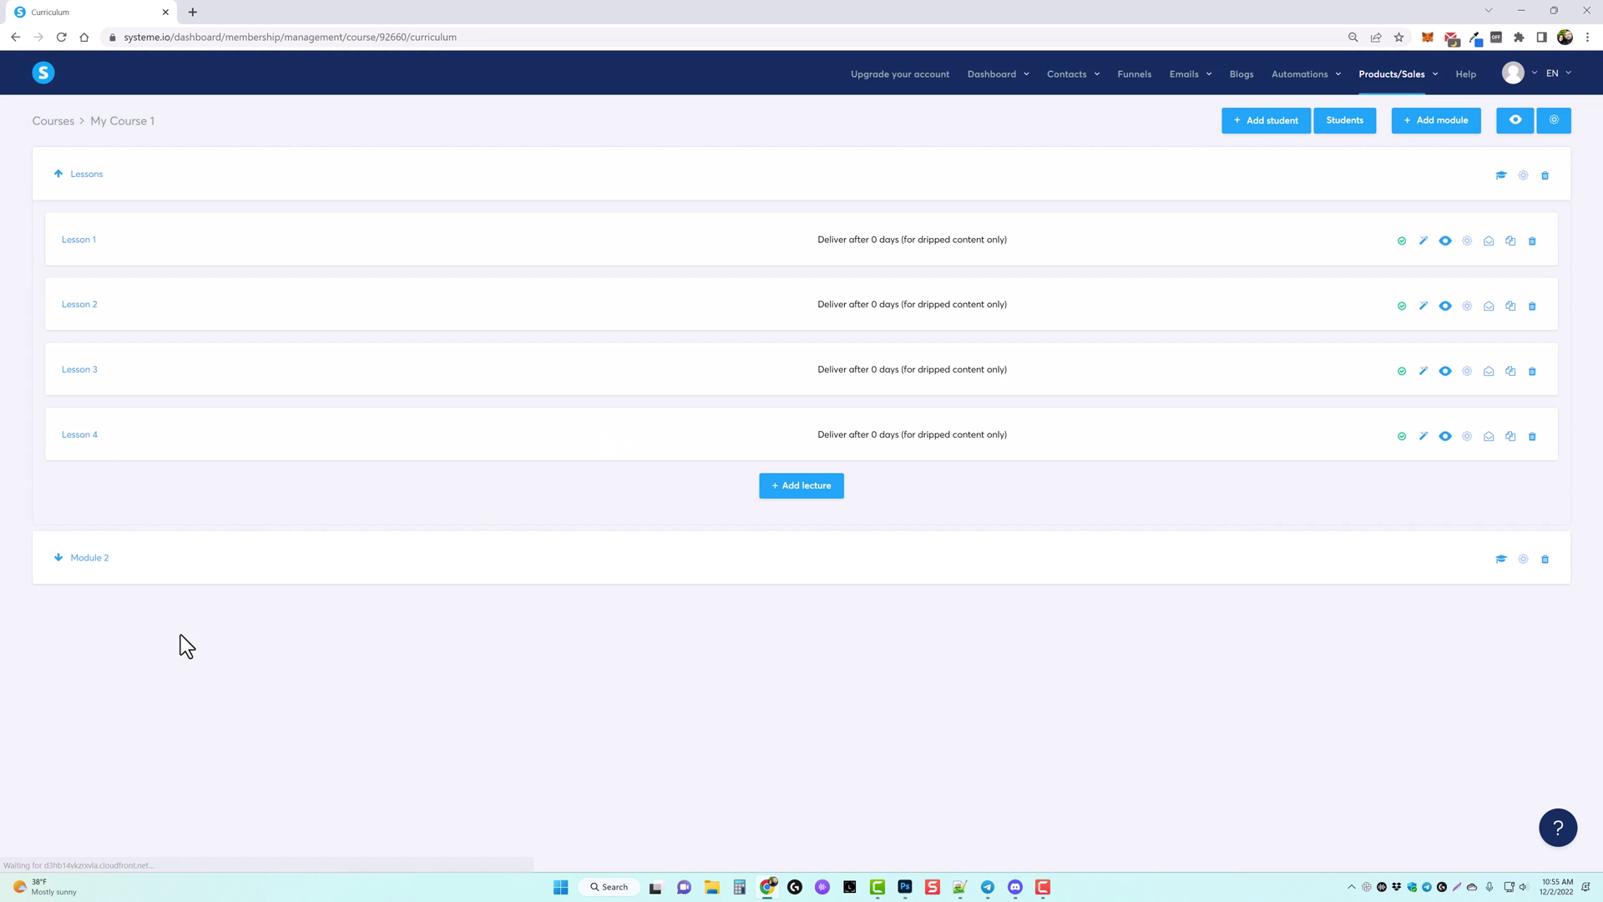
pyautogui.click(1511, 436)
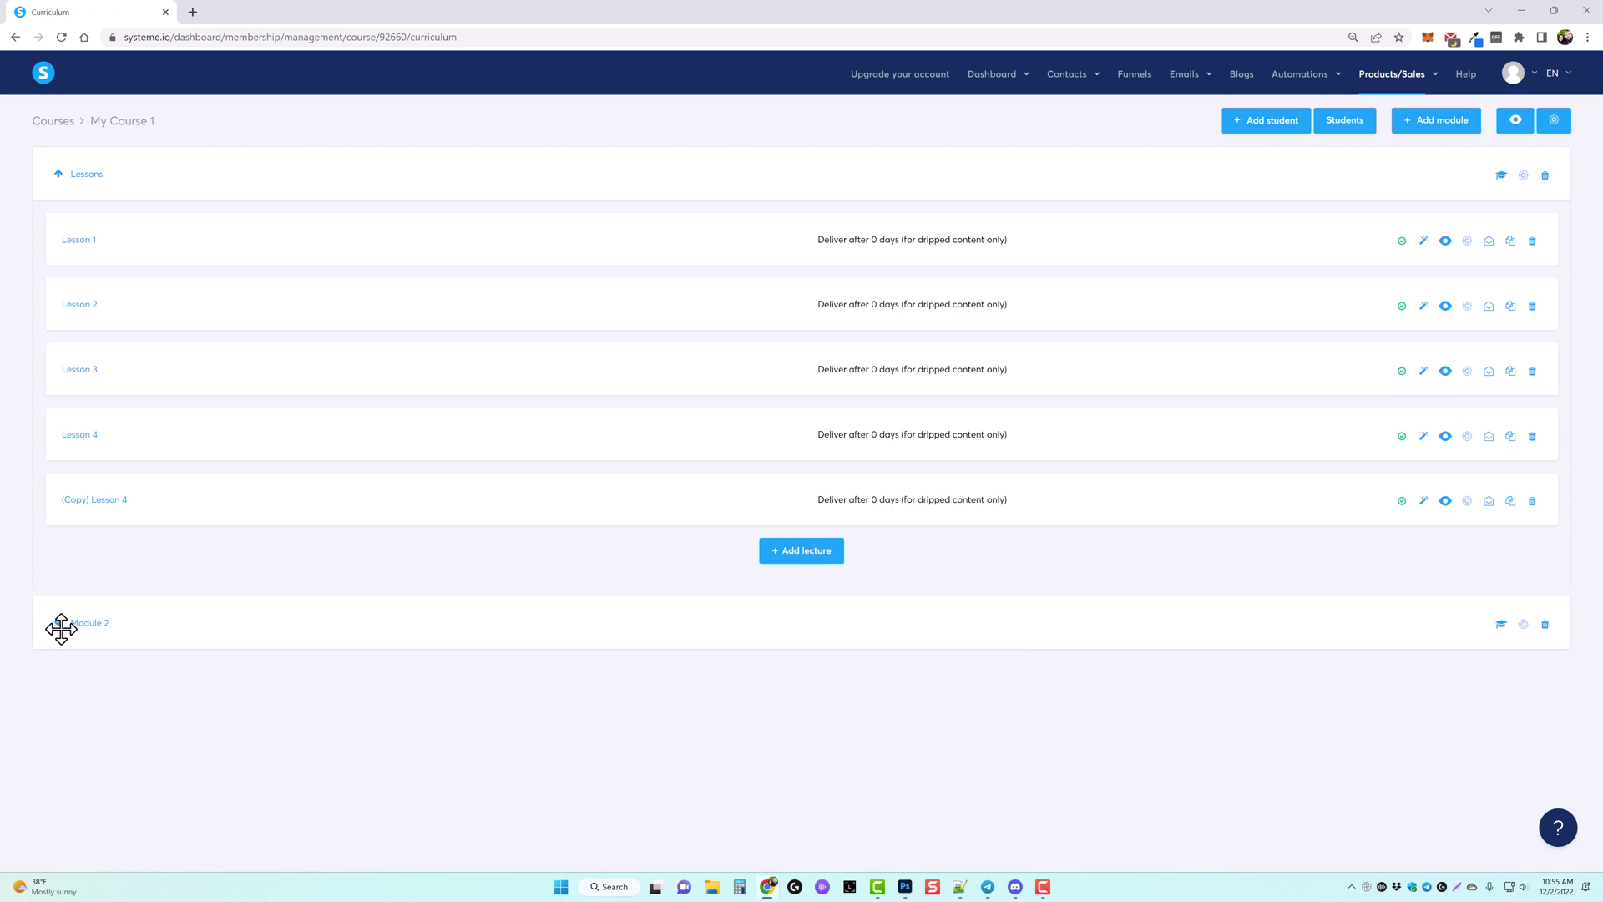
pyautogui.click(59, 639)
pyautogui.moveTo(128, 501); pyautogui.dragTo(149, 678)
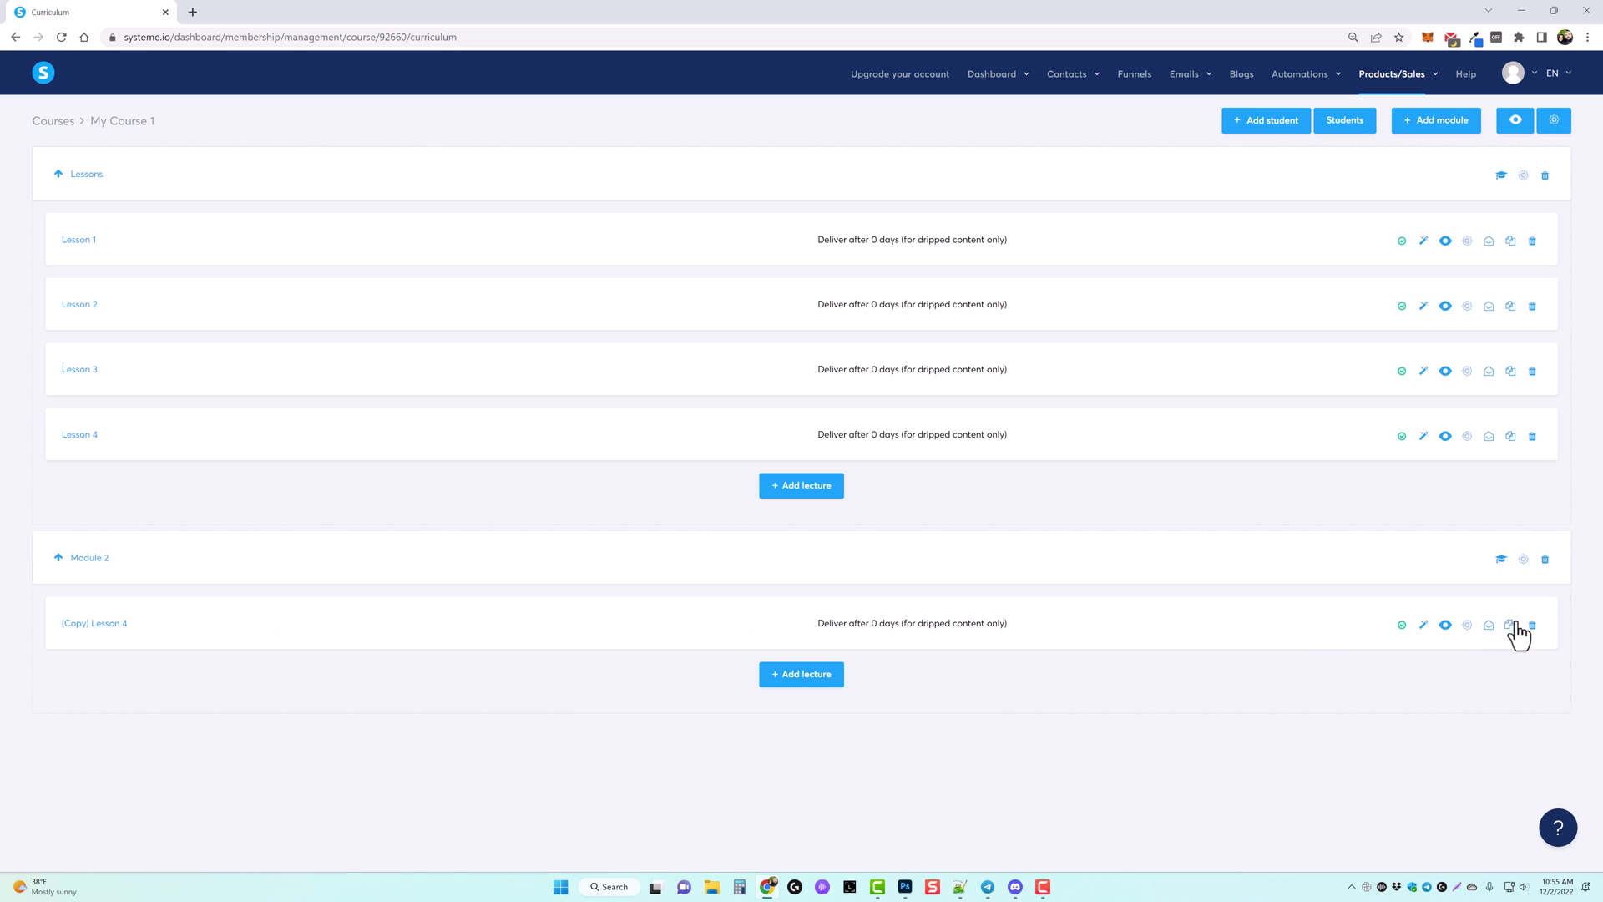
# Step: Rename the copied lecture in Module 2, removing the "(Copy)" prefix from its name
pyautogui.click(1467, 628)
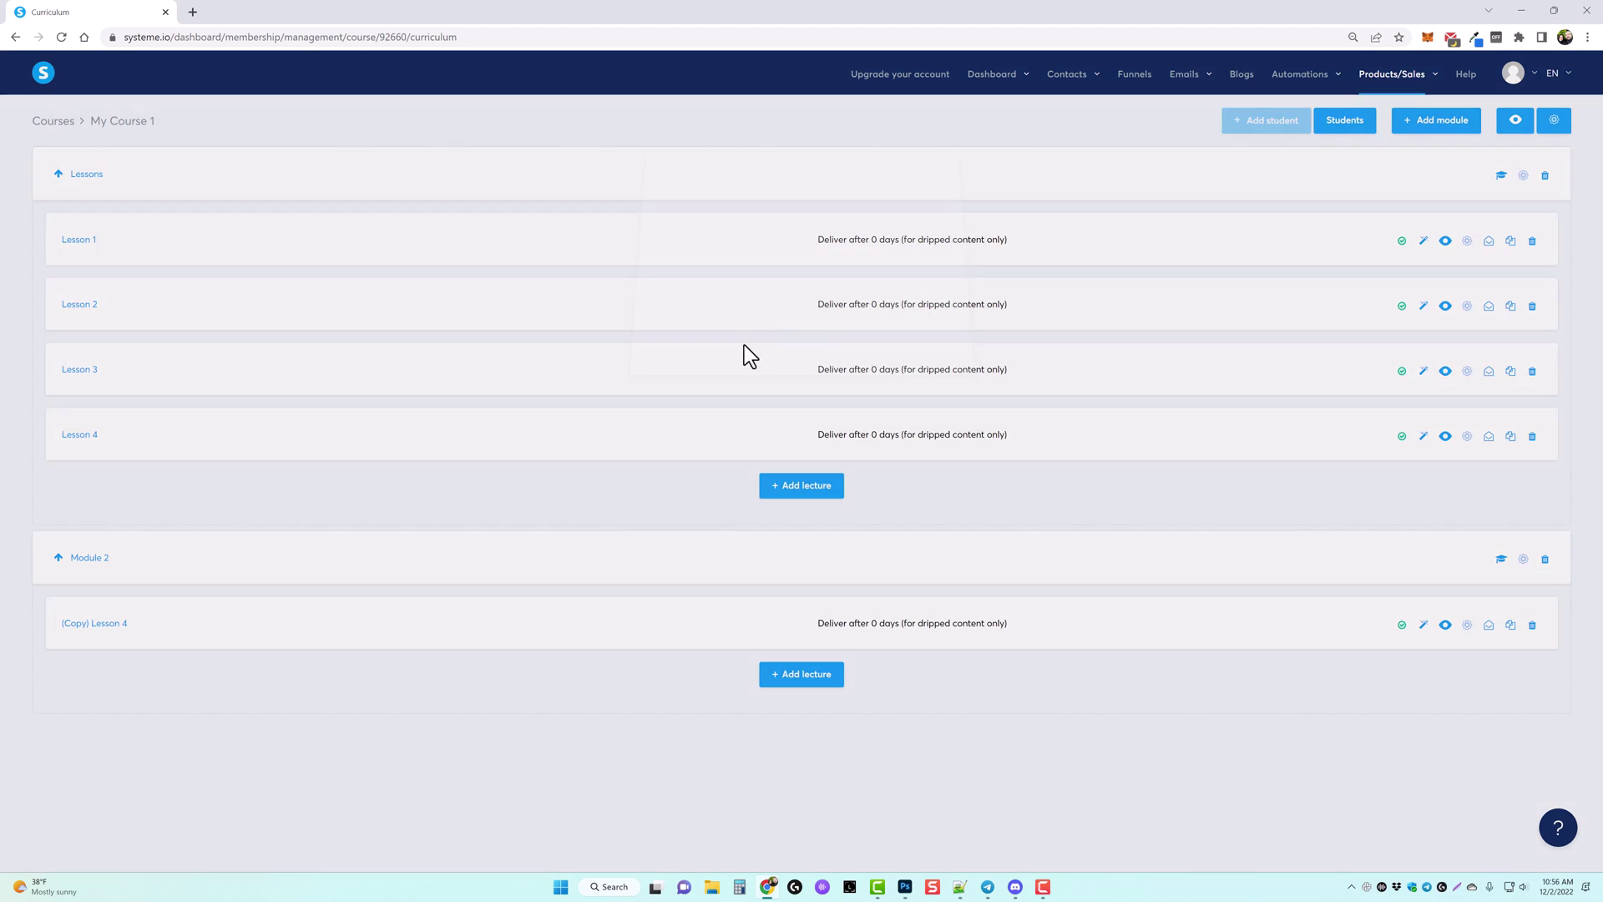
pyautogui.moveTo(726, 245); pyautogui.dragTo(634, 241)
pyautogui.press('BackSpace')
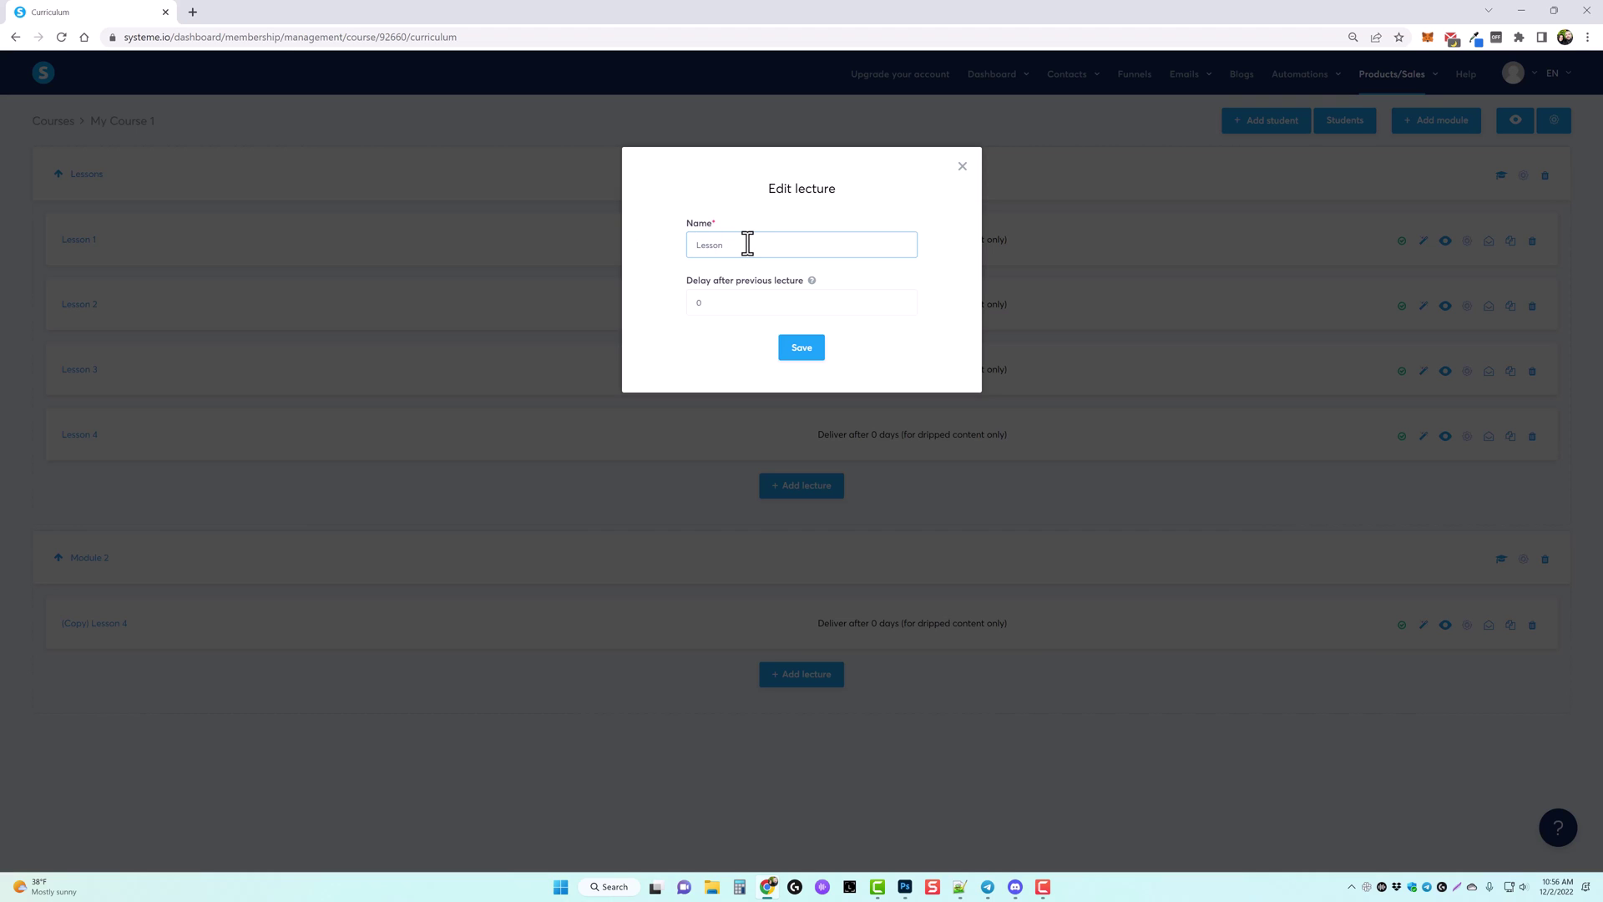
pyautogui.click(795, 351)
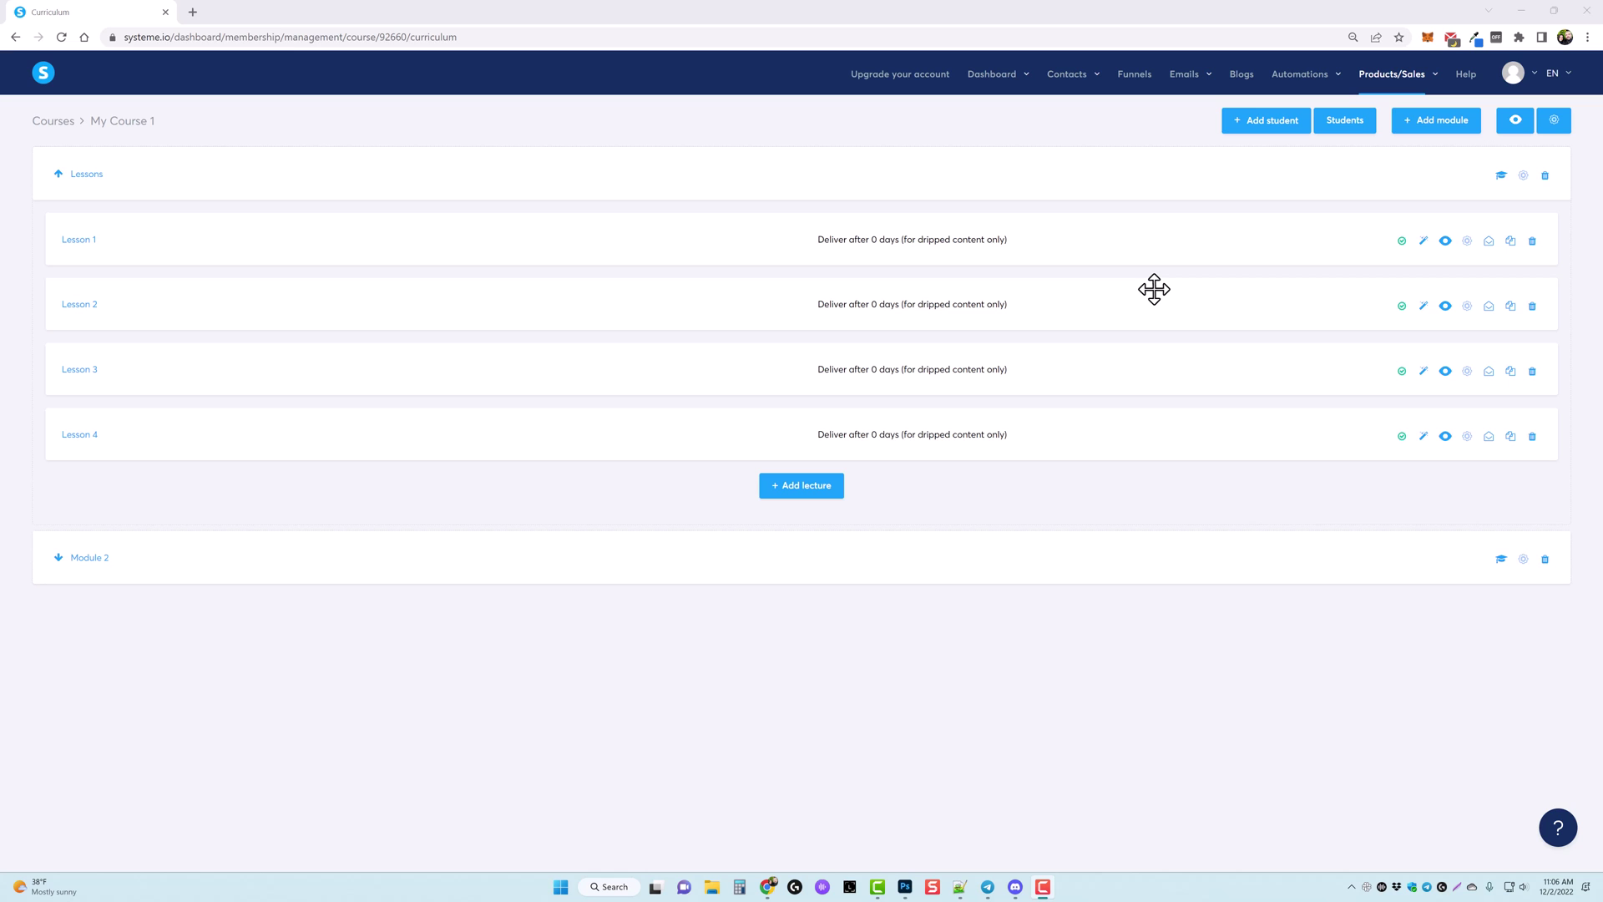
# Step: Publish Lesson 1 in the Lessons module
pyautogui.click(1403, 241)
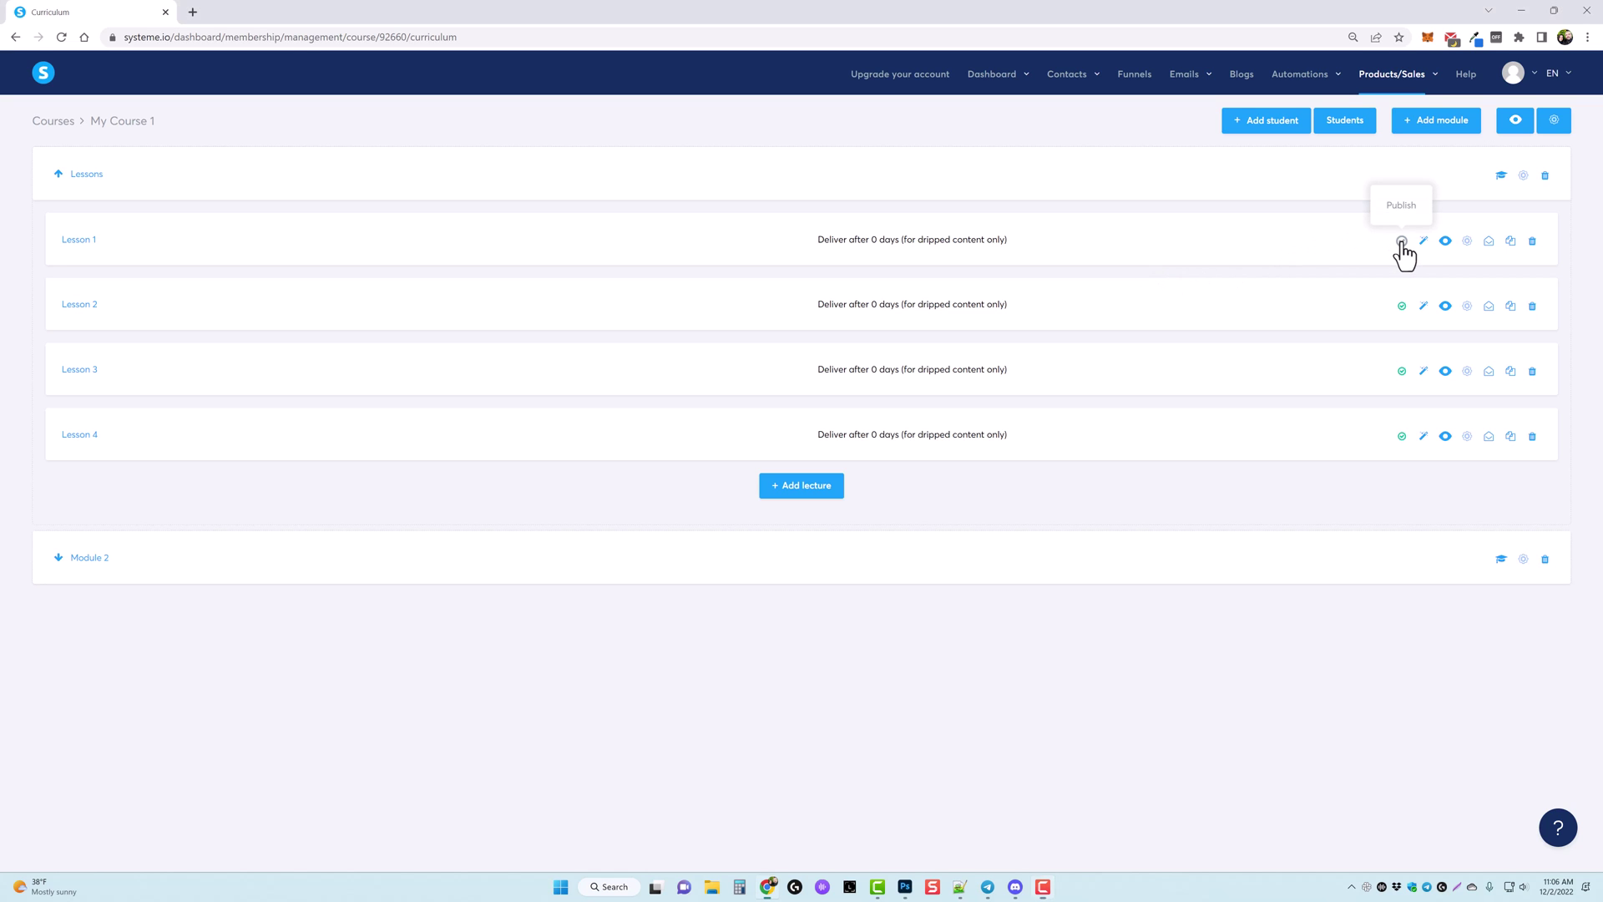
pyautogui.click(1402, 242)
pyautogui.click(772, 524)
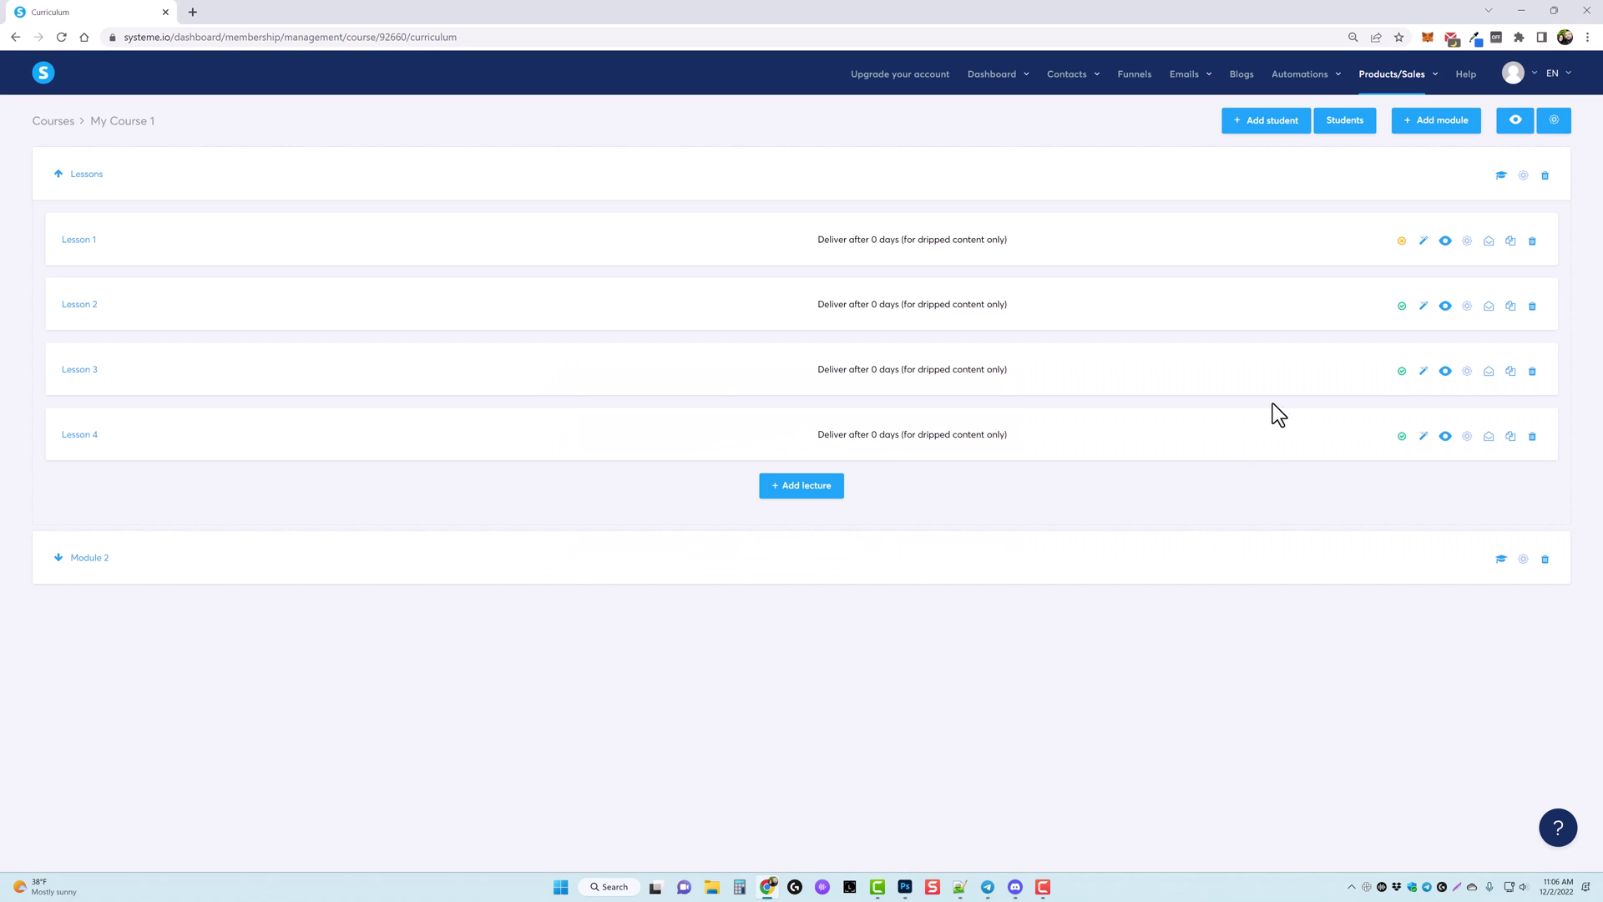
# Step: Preview the course as a student and look through the whole Lesson 1 page
pyautogui.click(1516, 121)
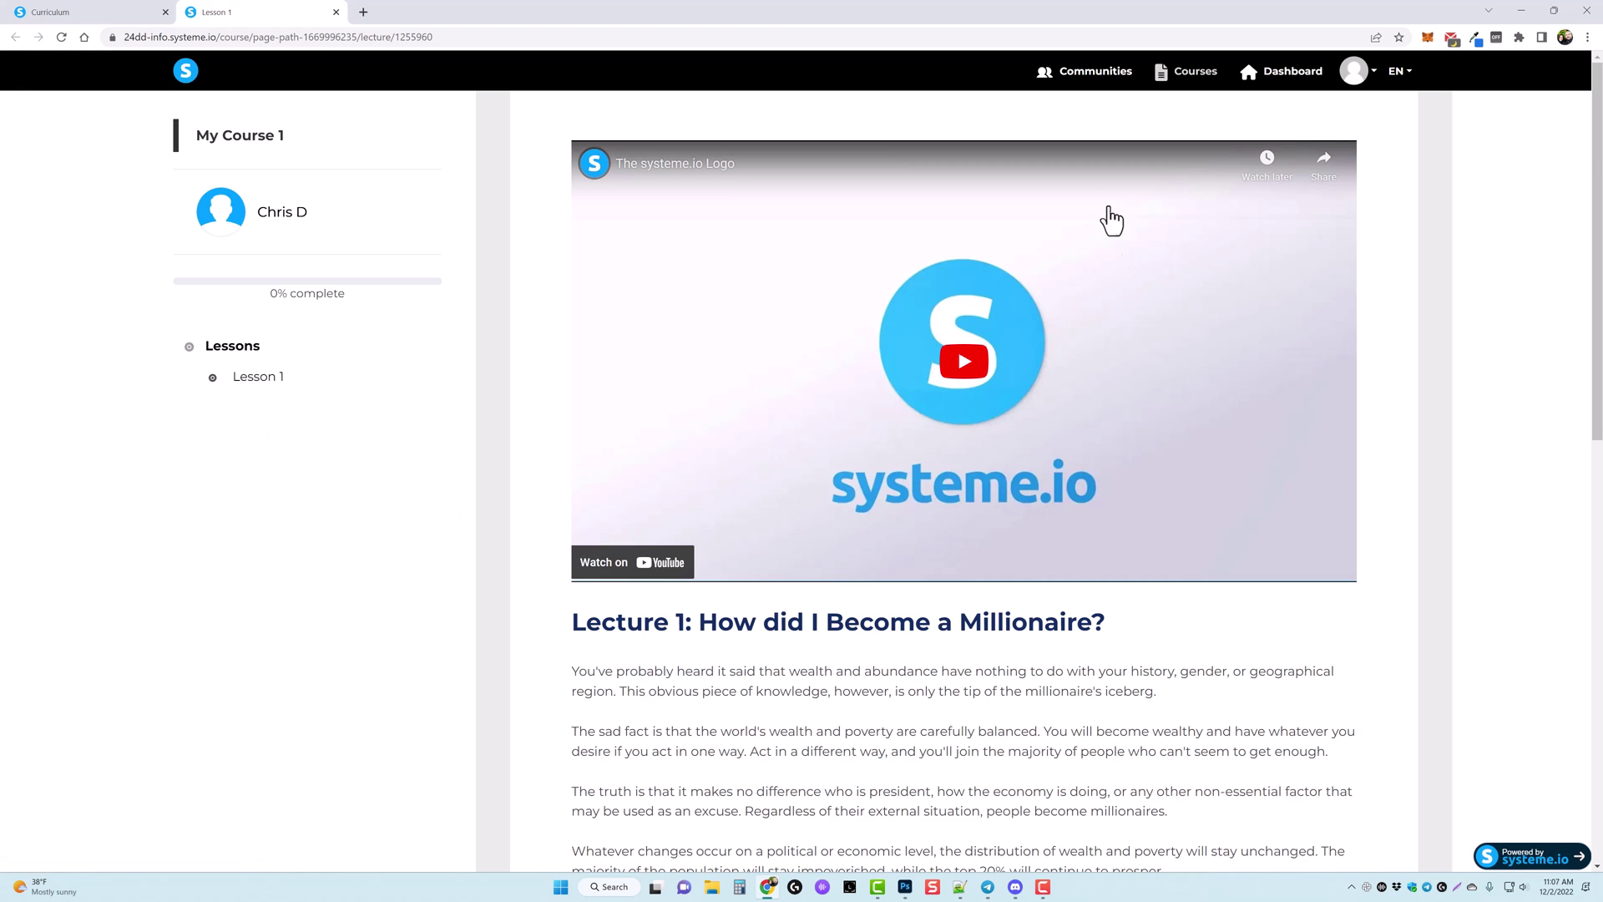
pyautogui.scroll(-7, 943, 425)
pyautogui.scroll(-3, 929, 451)
pyautogui.scroll(11, 932, 592)
# Step: Return to the curriculum, publish Lessons 2, 3 and 4, and preview the course again
pyautogui.click(96, 12)
pyautogui.click(1402, 305)
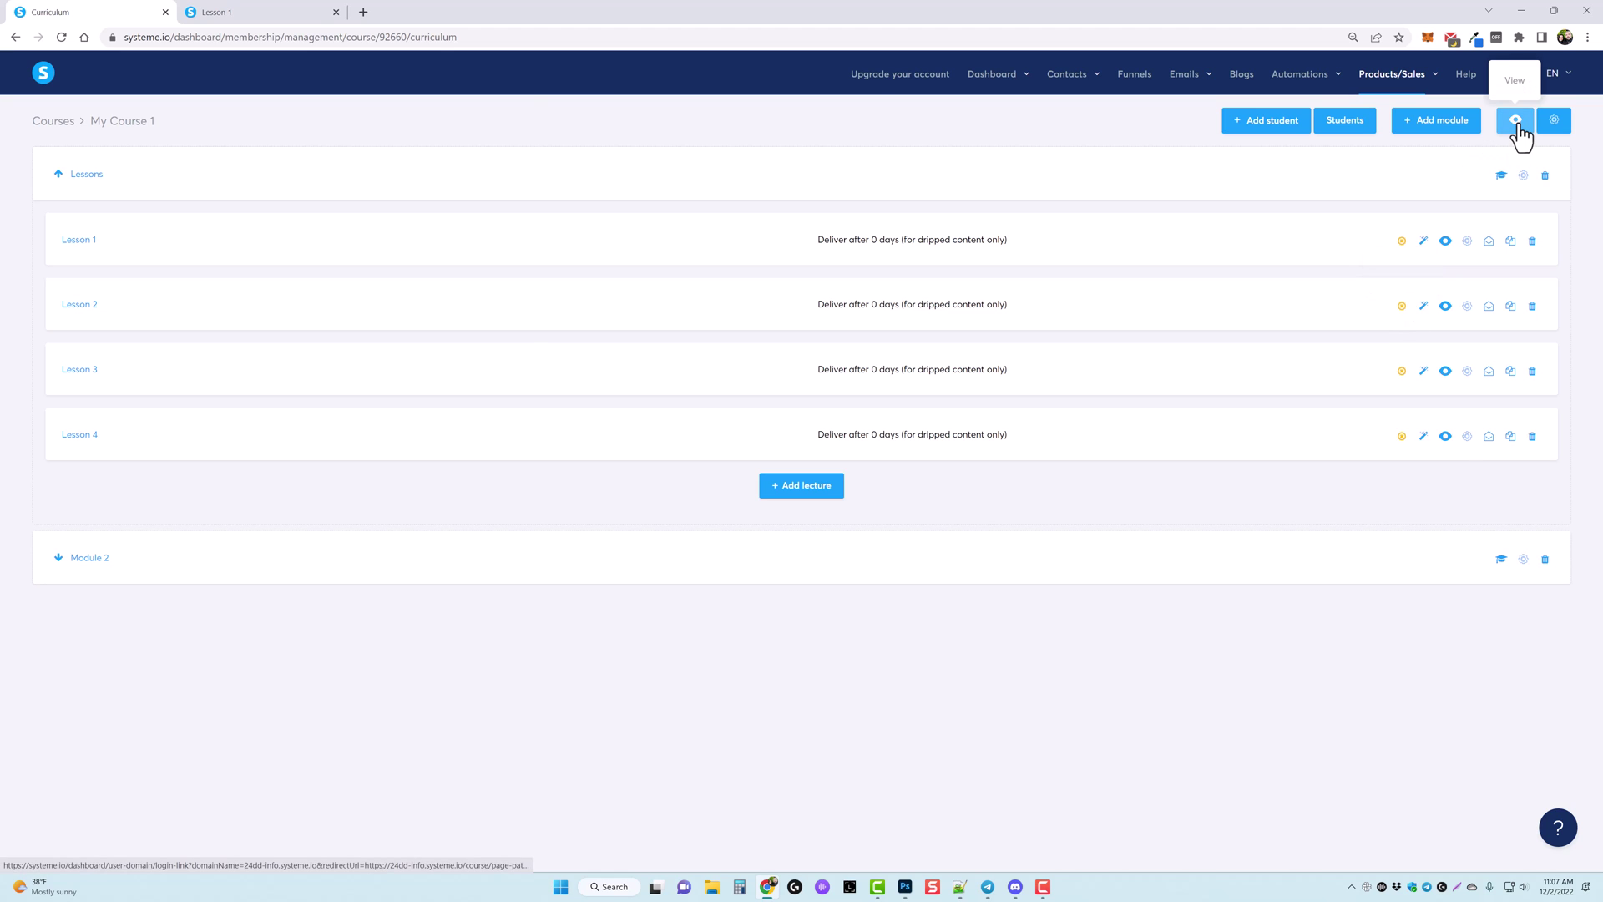
pyautogui.click(1515, 121)
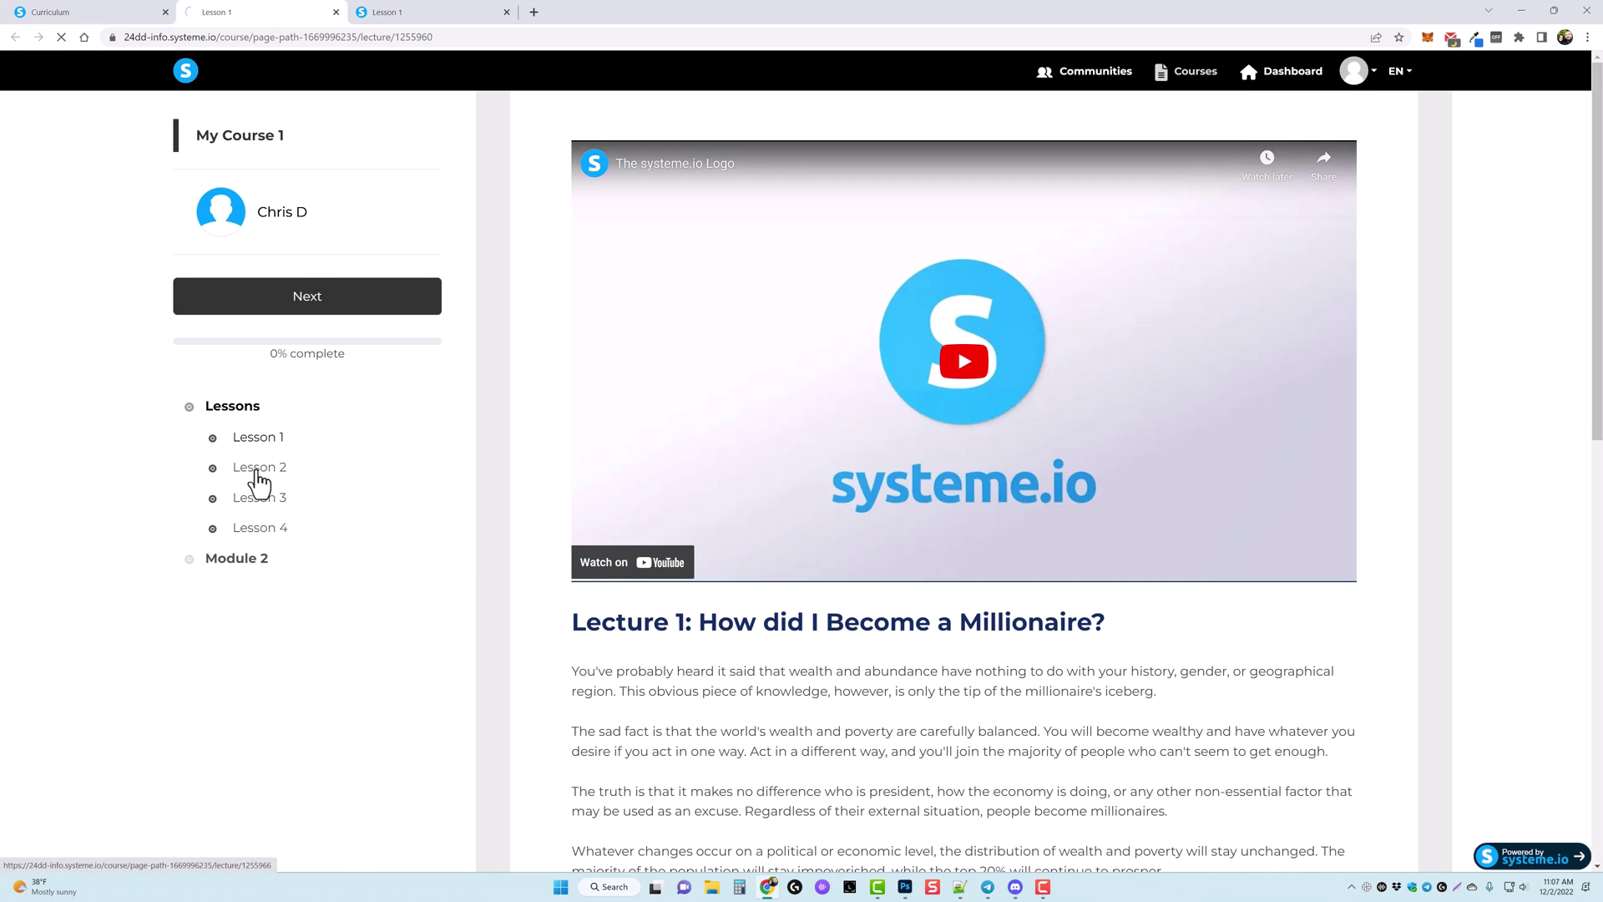
# Step: Open Lesson 3 in the course preview and mark it as complete at the end of its page
pyautogui.click(260, 498)
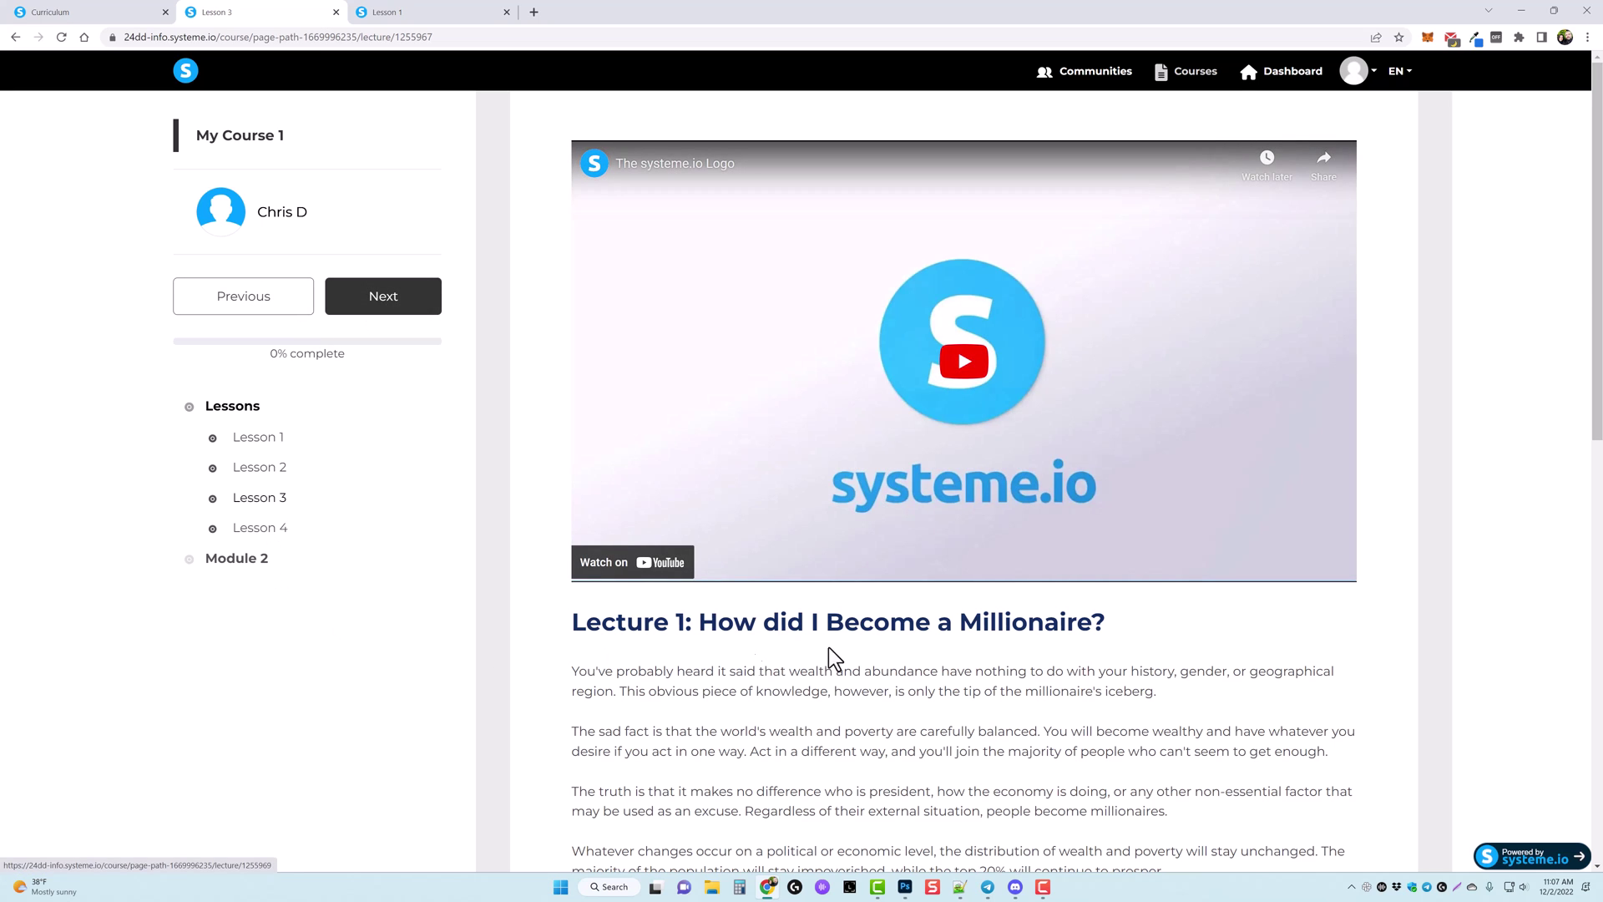
pyautogui.scroll(-10, 955, 669)
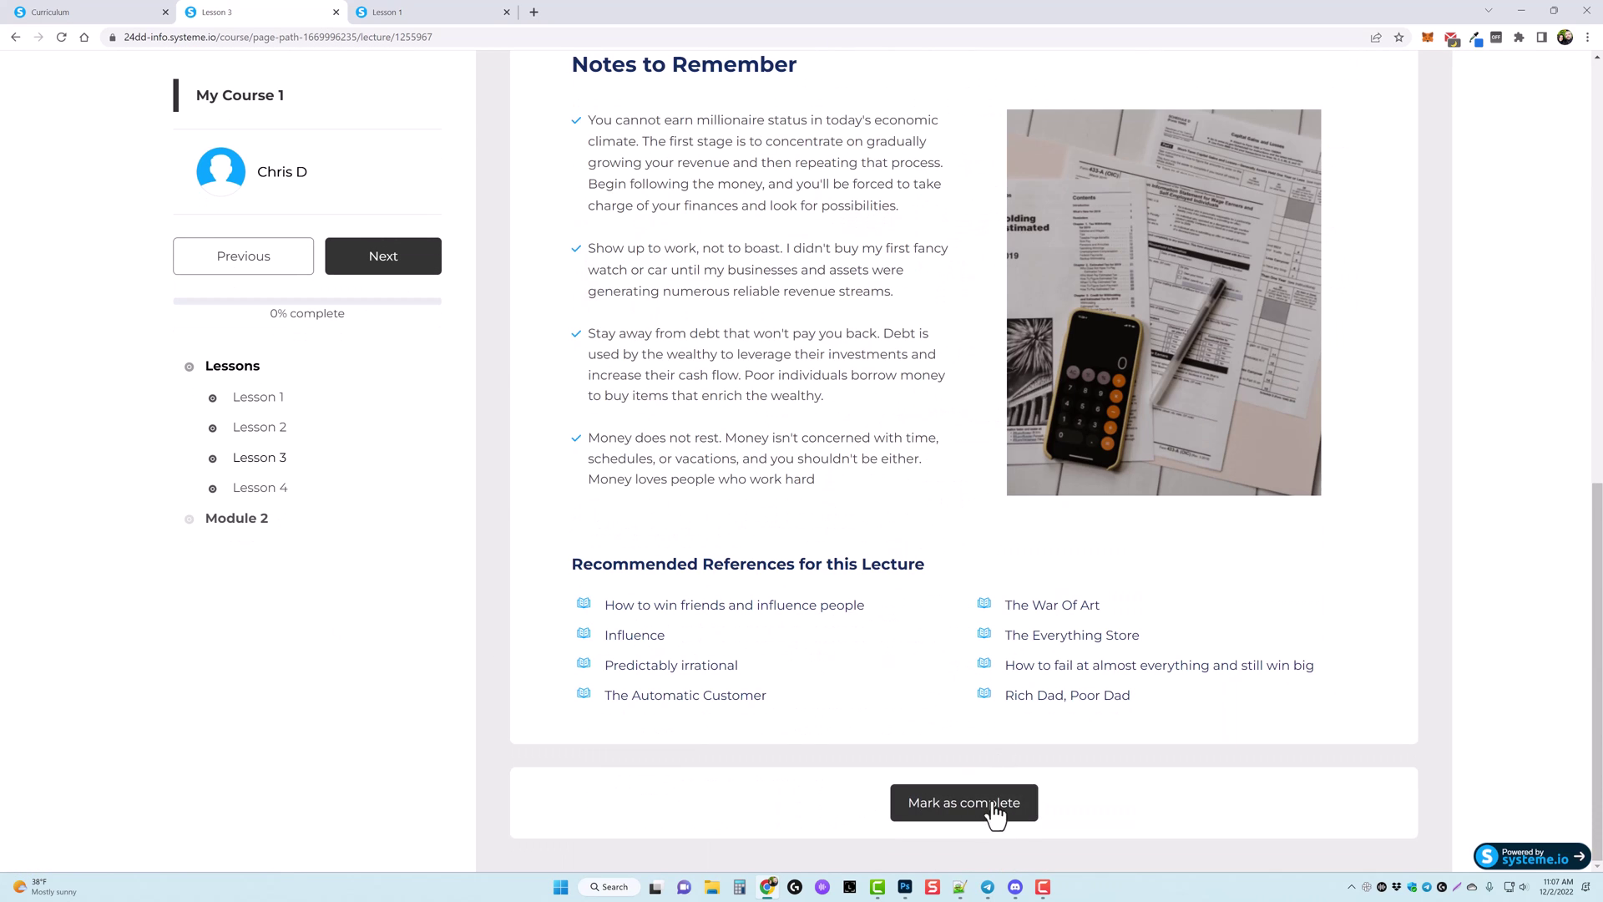
pyautogui.click(975, 803)
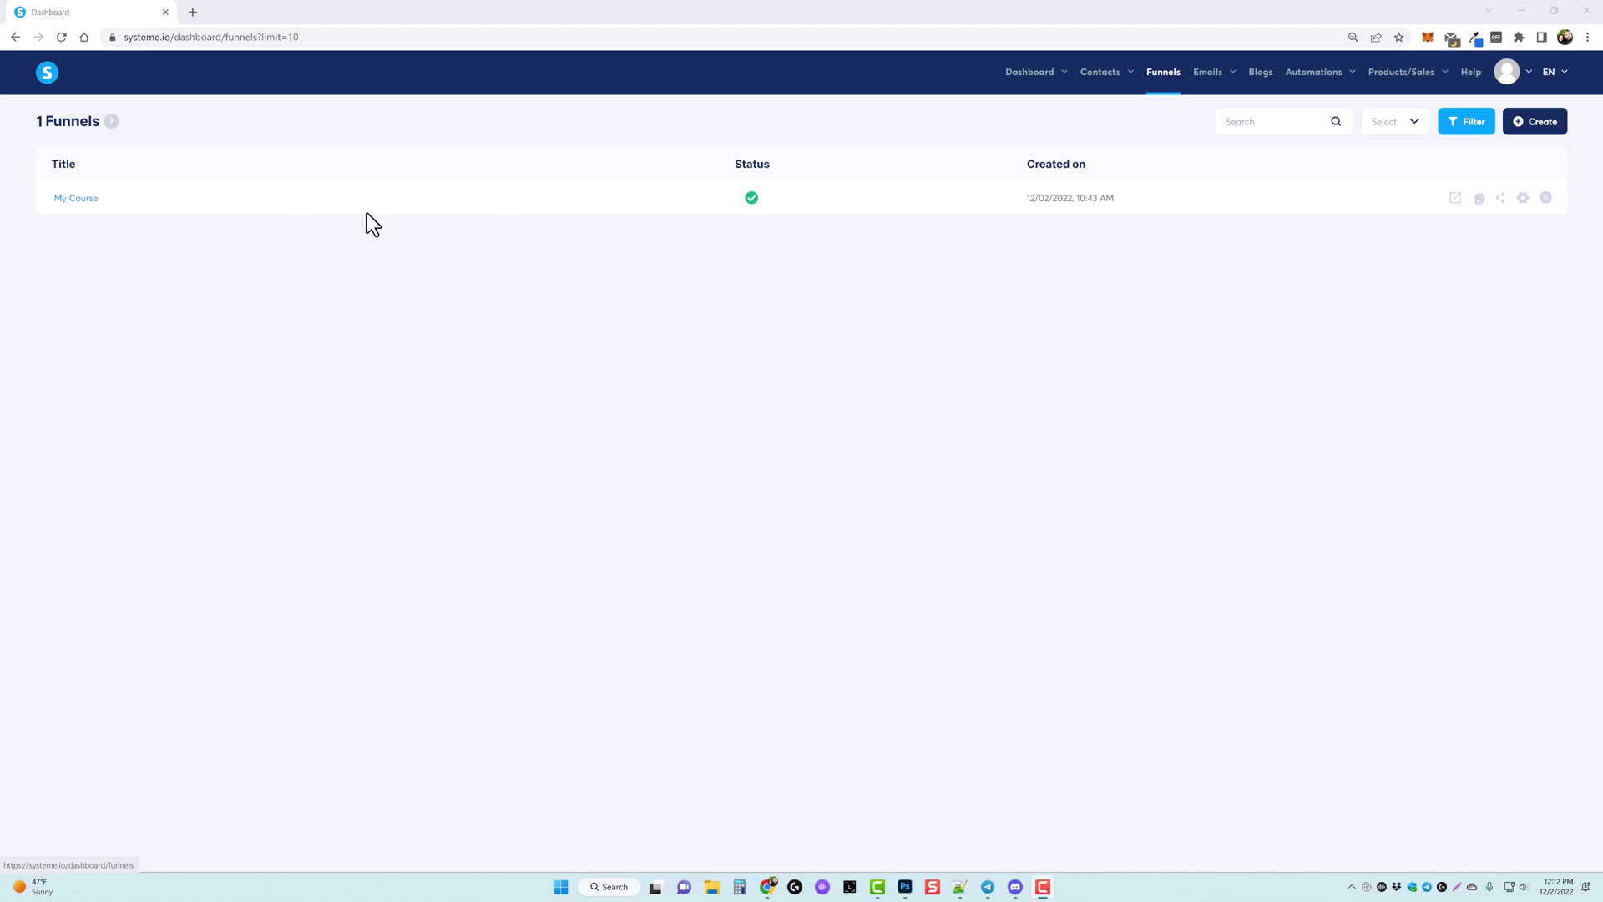
# Step: Open the My Course funnel and show the configuration of its Order Page step
pyautogui.click(89, 200)
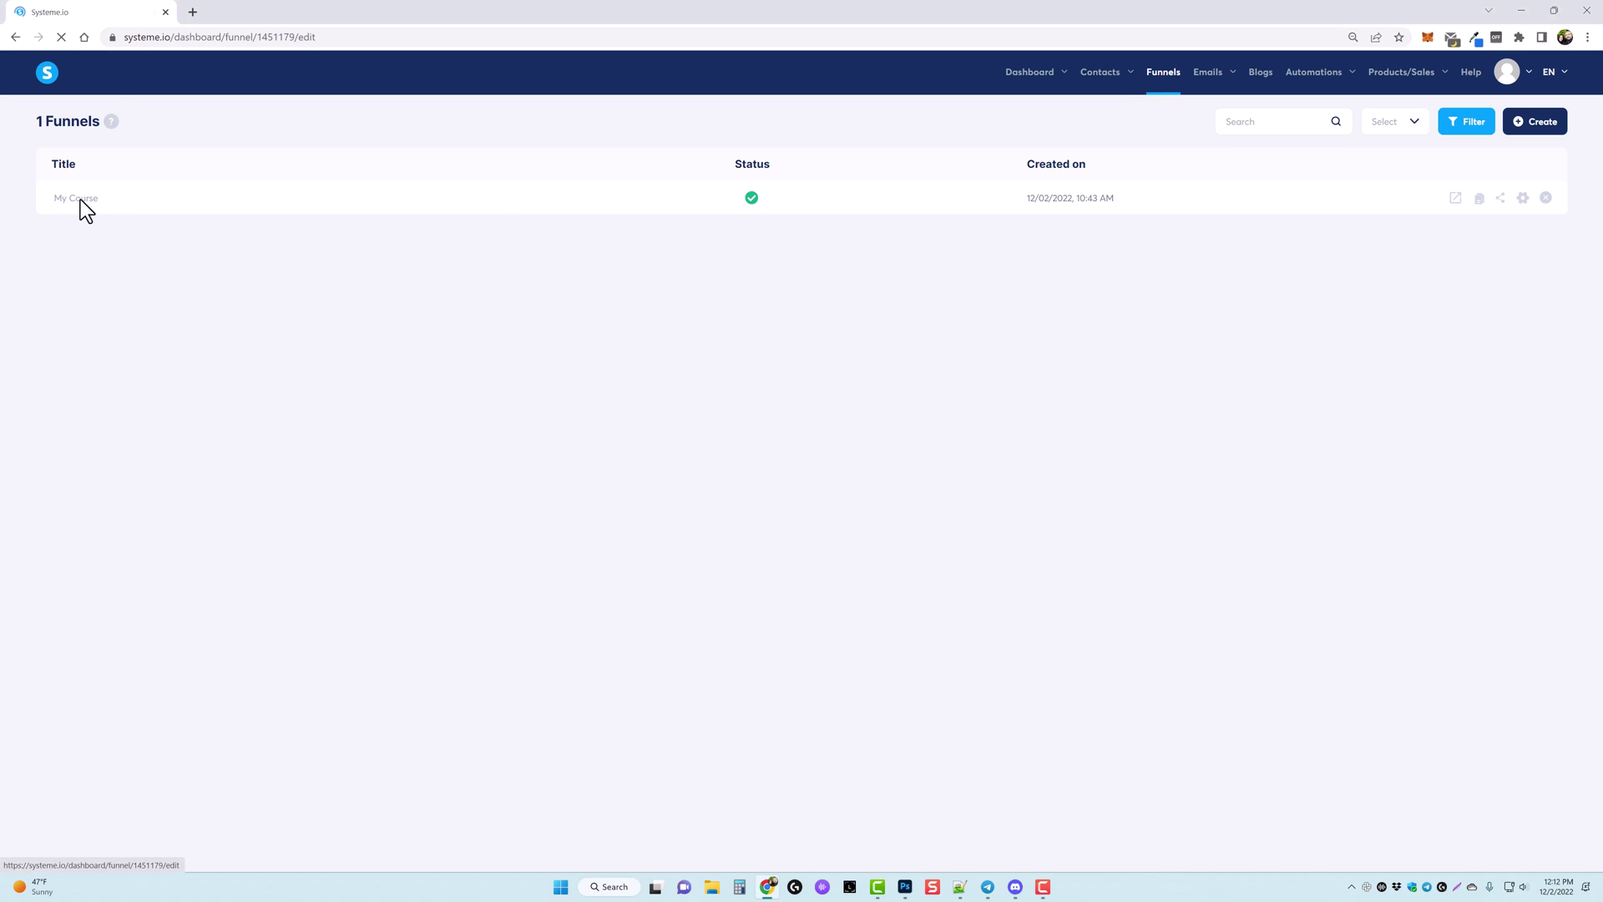
pyautogui.click(79, 211)
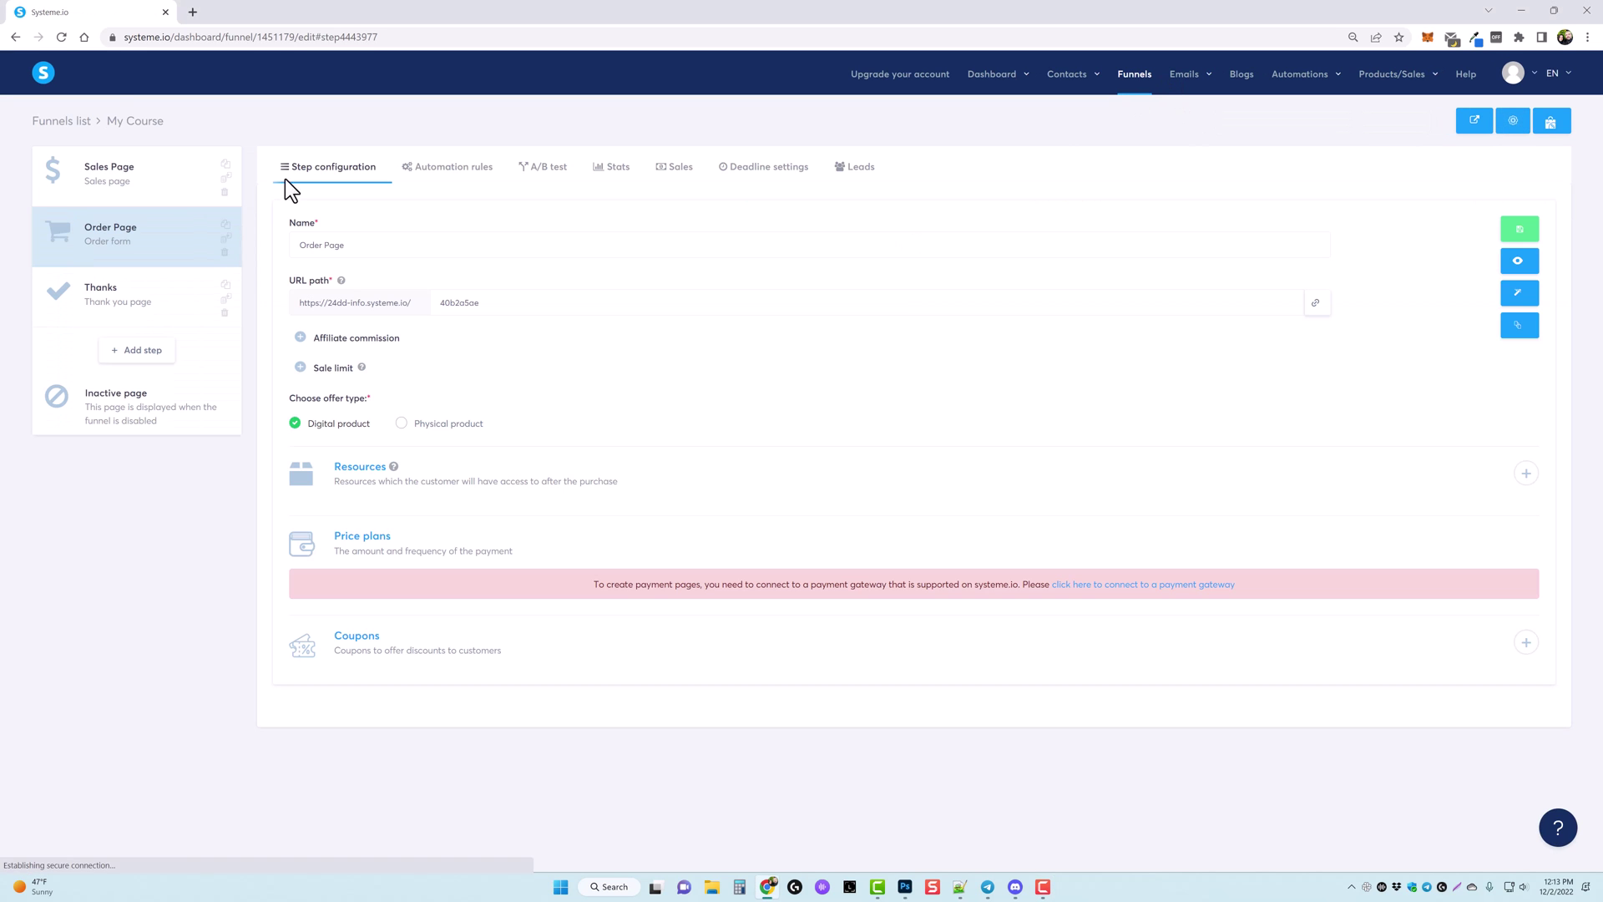
pyautogui.click(124, 247)
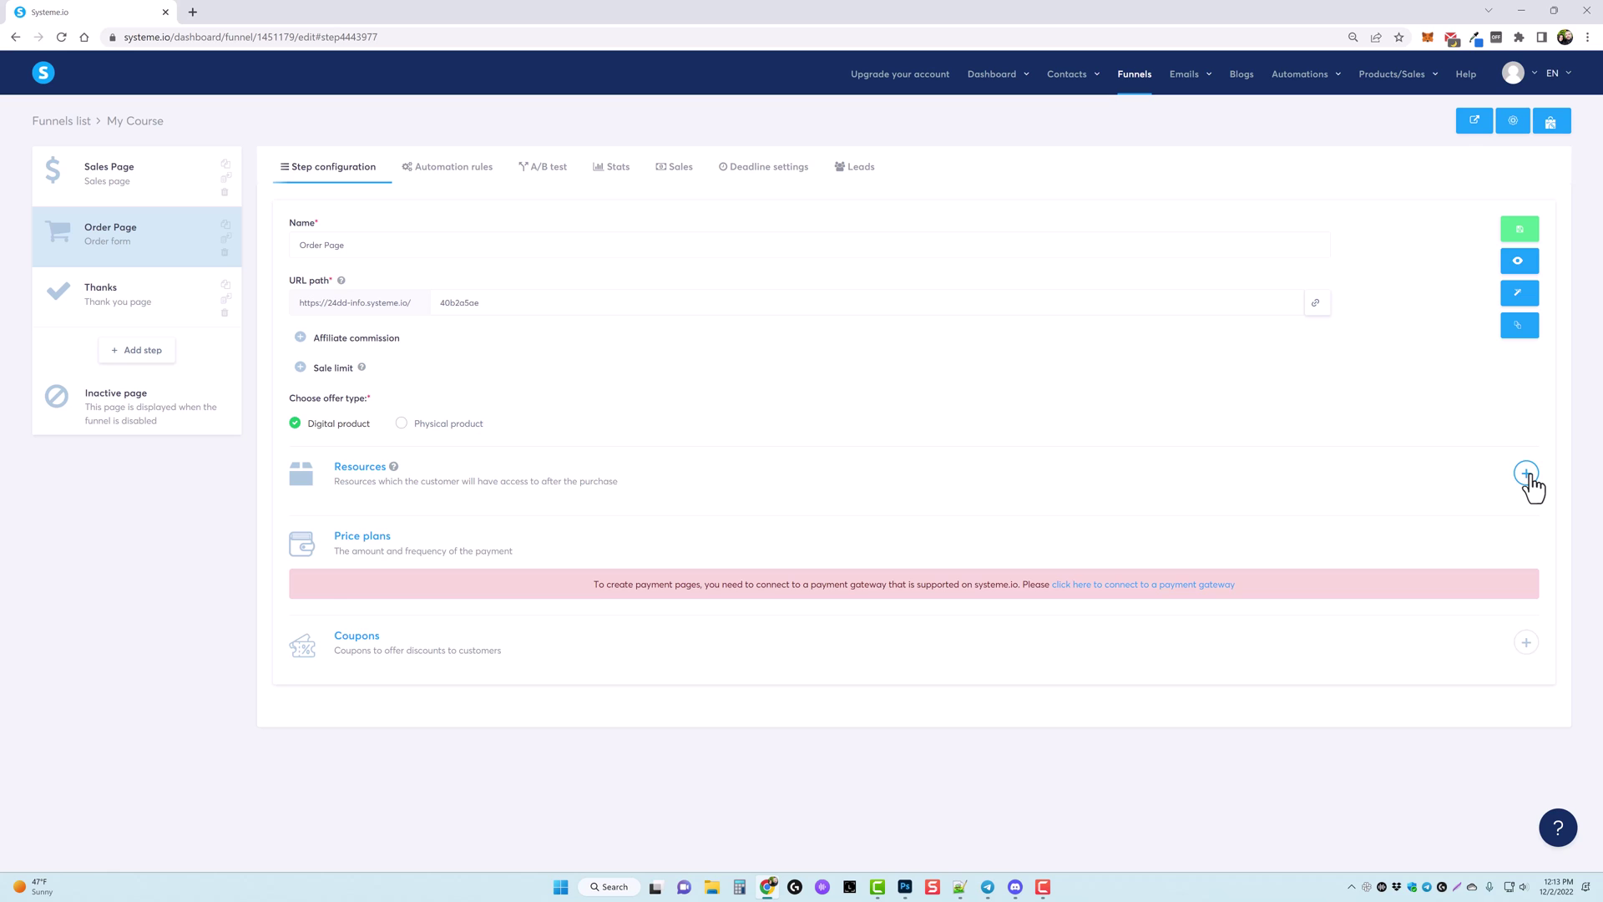
# Step: Add a Course resource to the order page and choose My Course 1 as the course
pyautogui.click(359, 526)
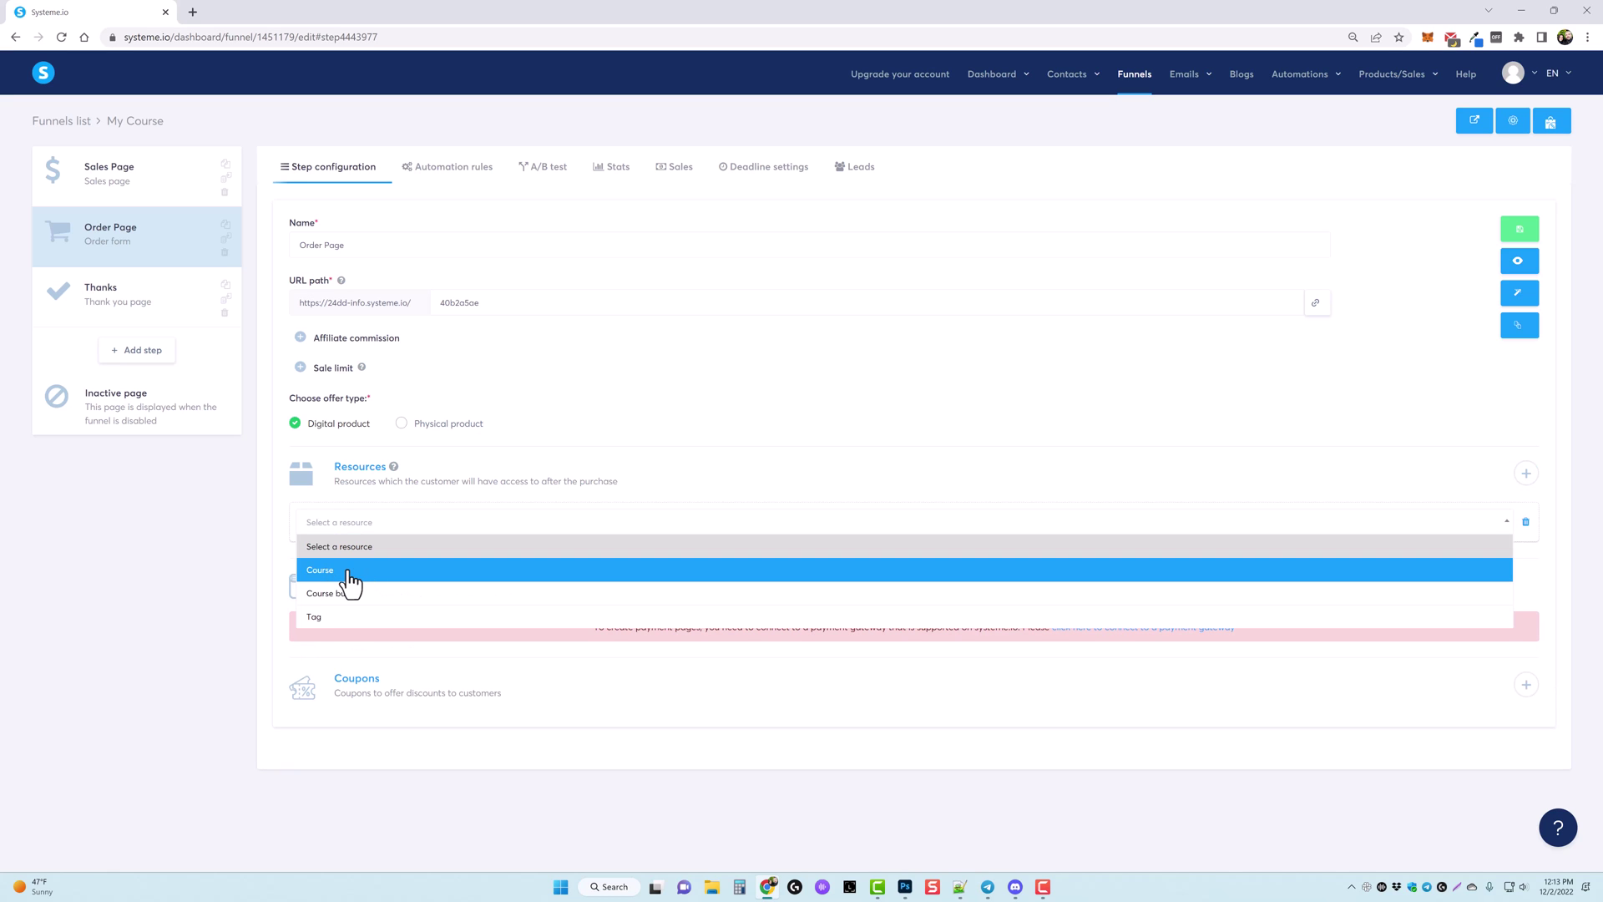
pyautogui.click(351, 571)
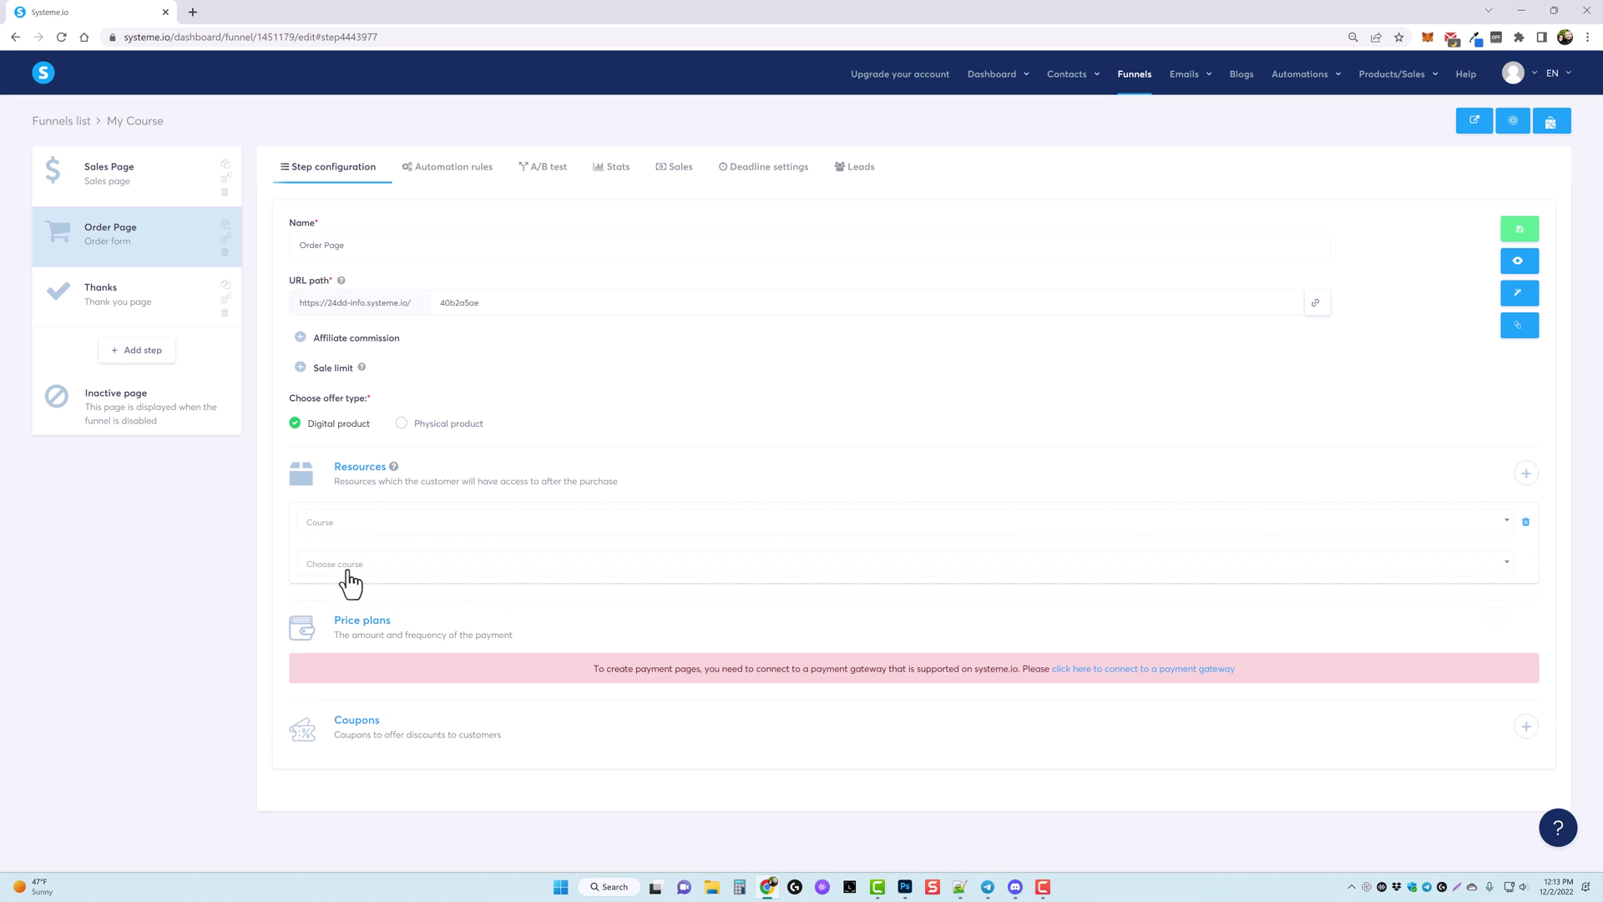
pyautogui.click(405, 568)
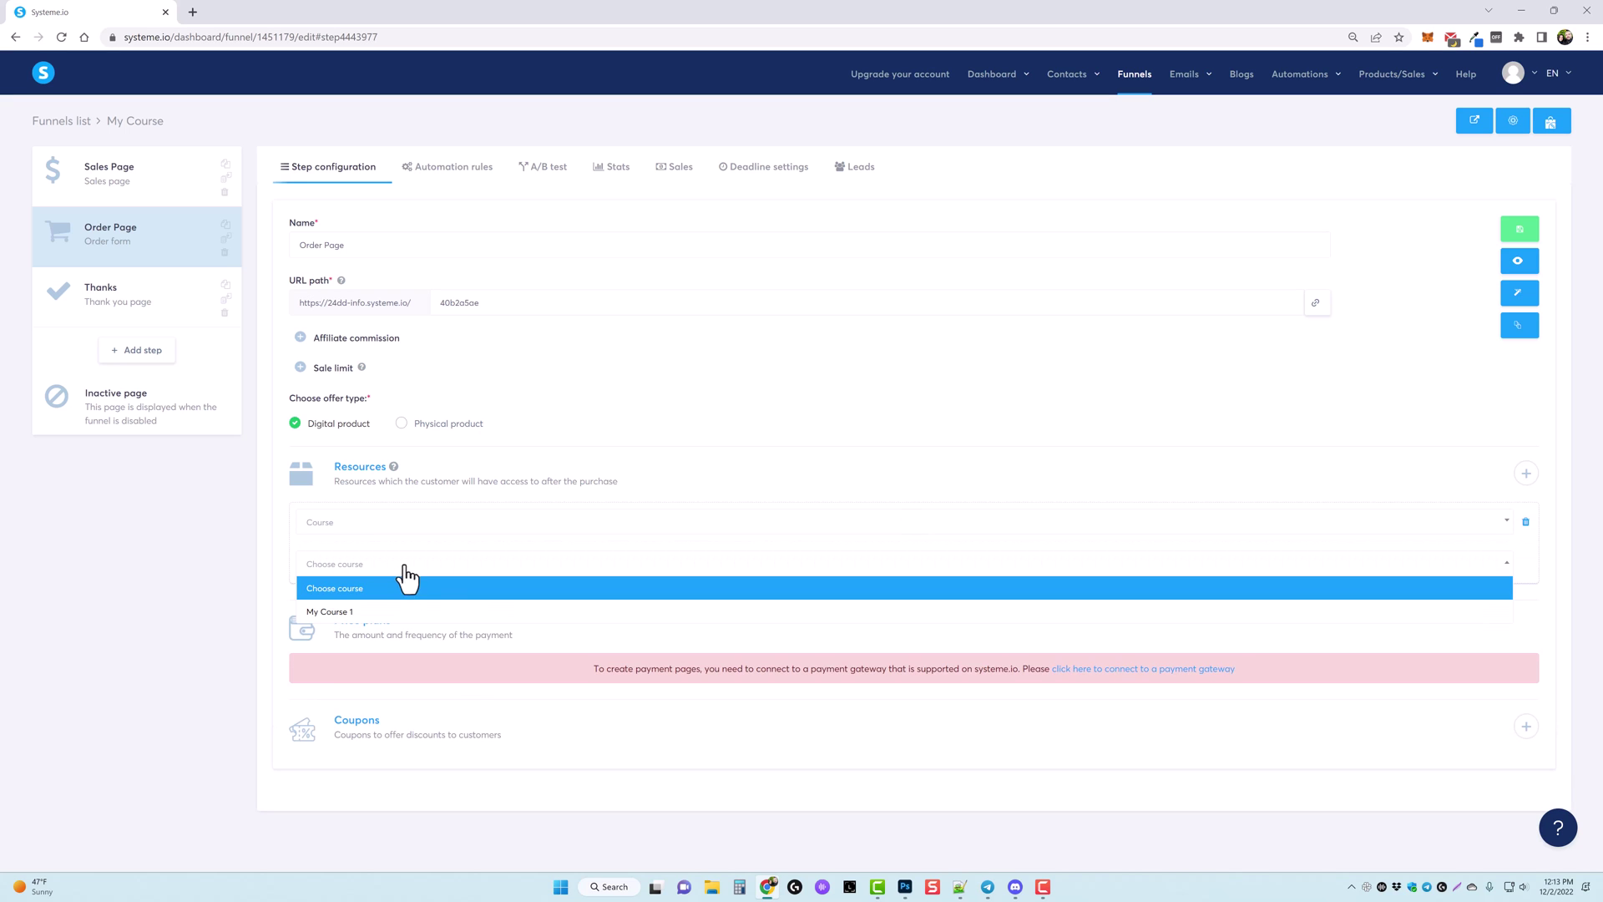
pyautogui.click(364, 614)
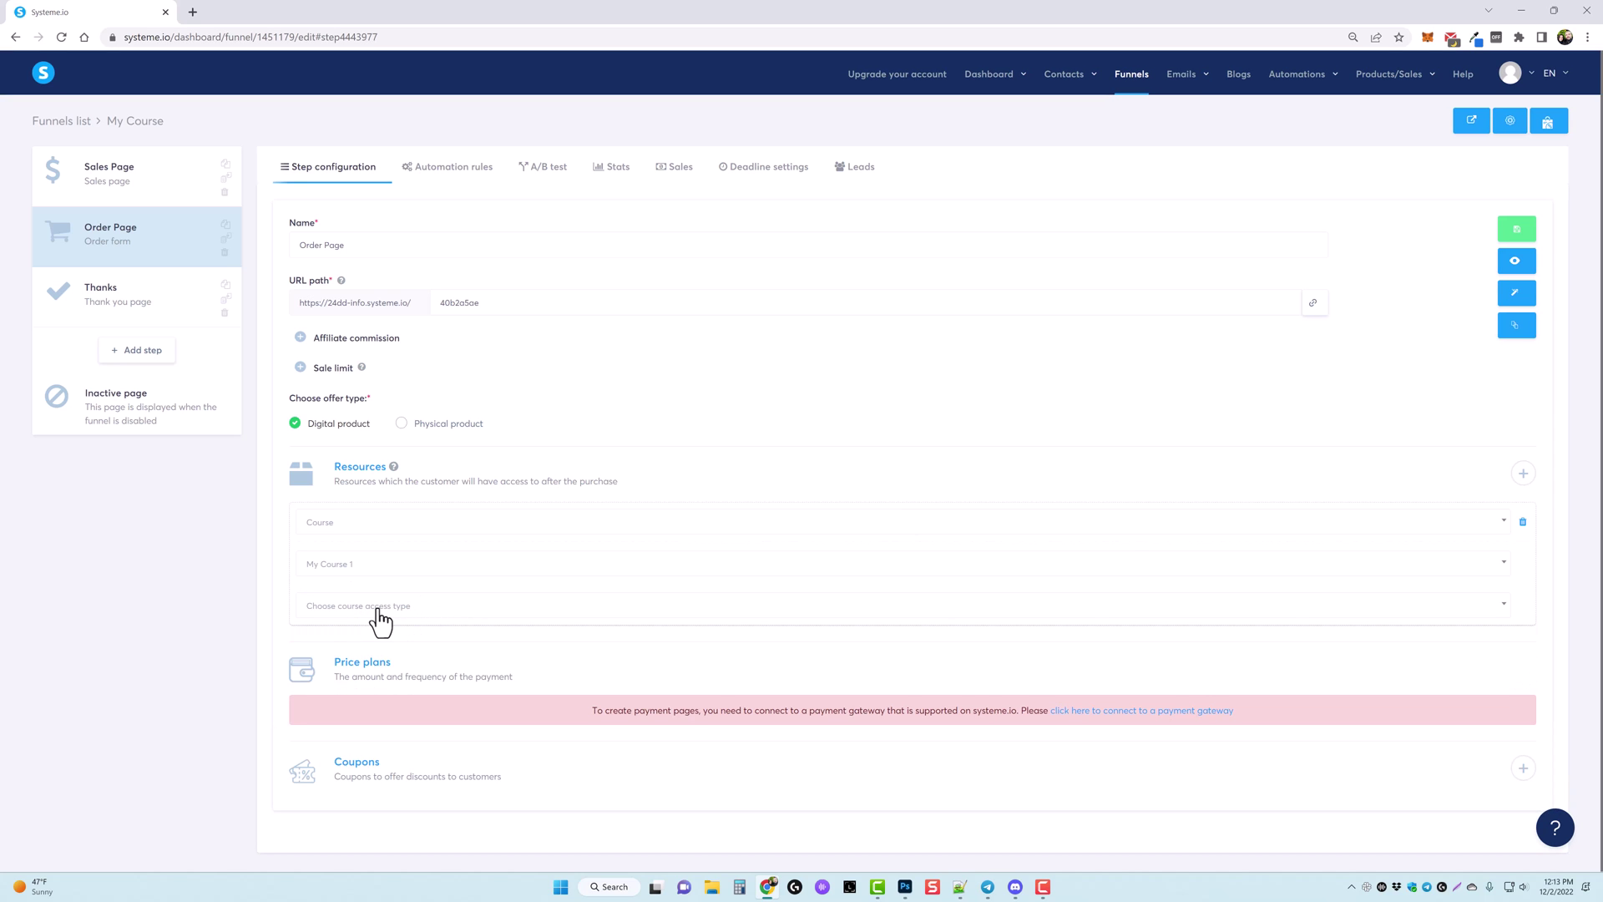
# Step: Try partial access by module for the My Course 1 resource and set its course access type to Full access
pyautogui.click(376, 615)
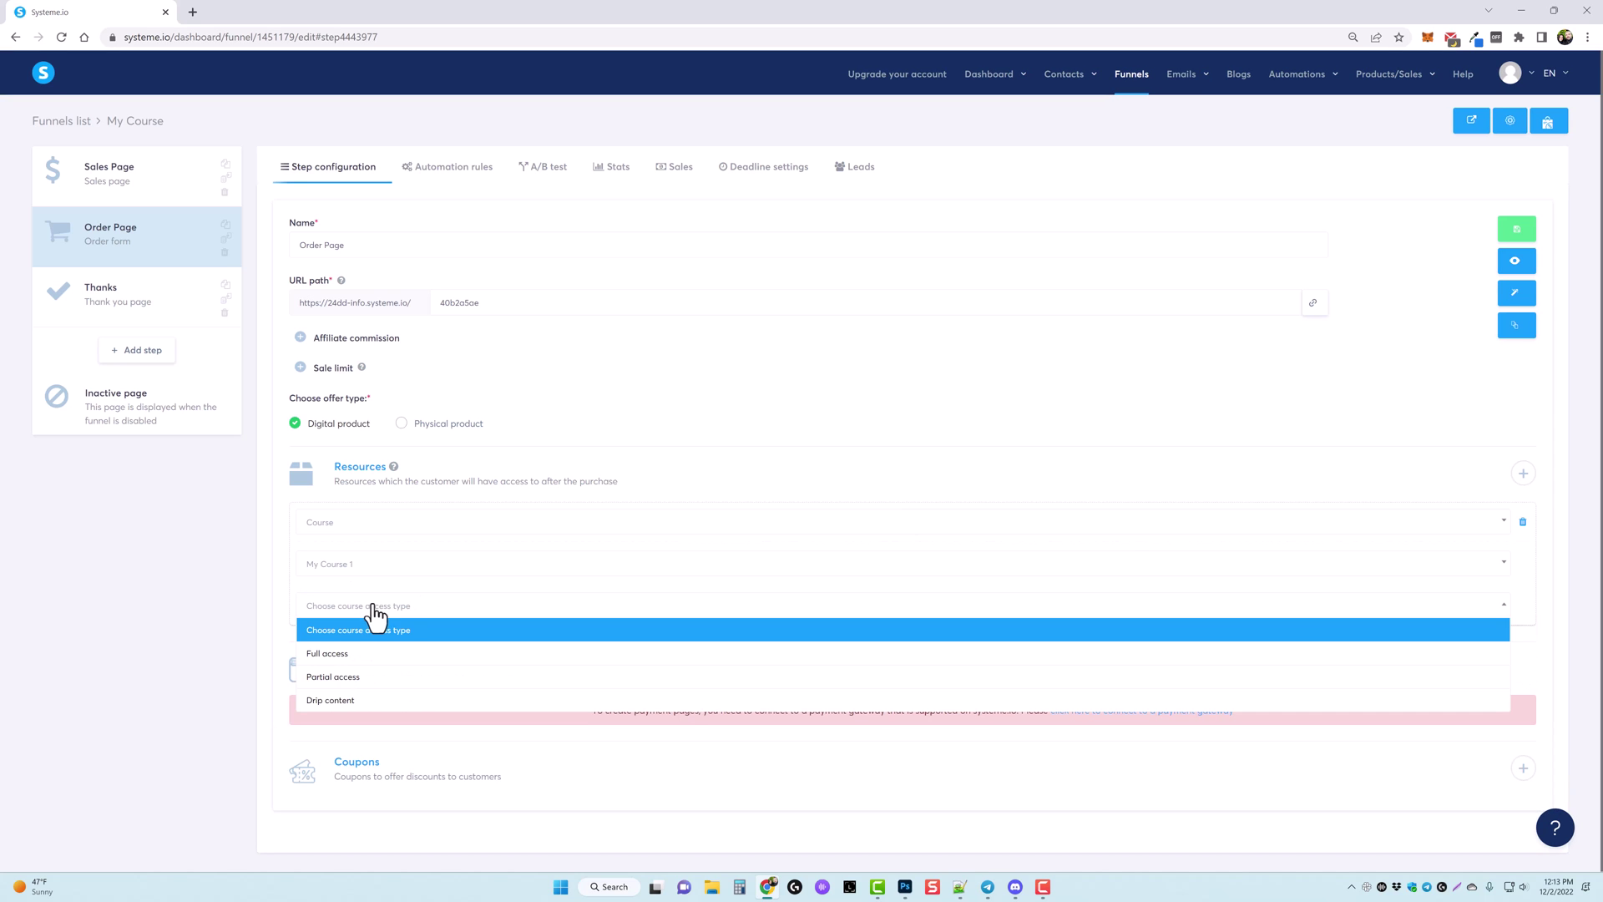
pyautogui.click(354, 678)
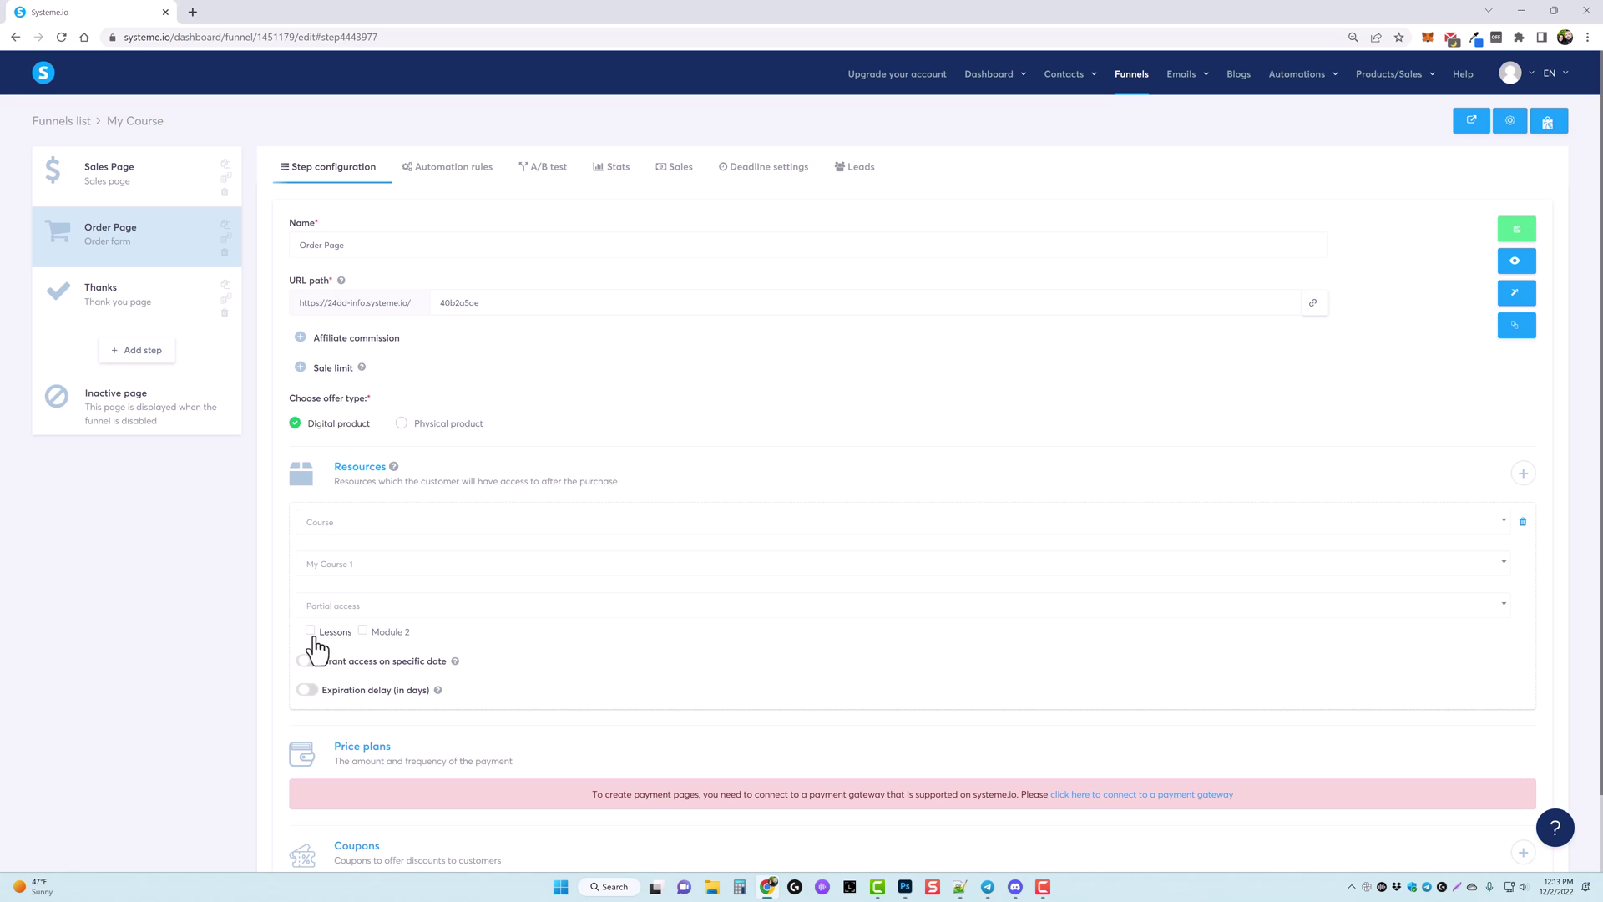
pyautogui.click(311, 633)
pyautogui.click(363, 632)
pyautogui.click(363, 632)
pyautogui.click(345, 618)
pyautogui.click(334, 651)
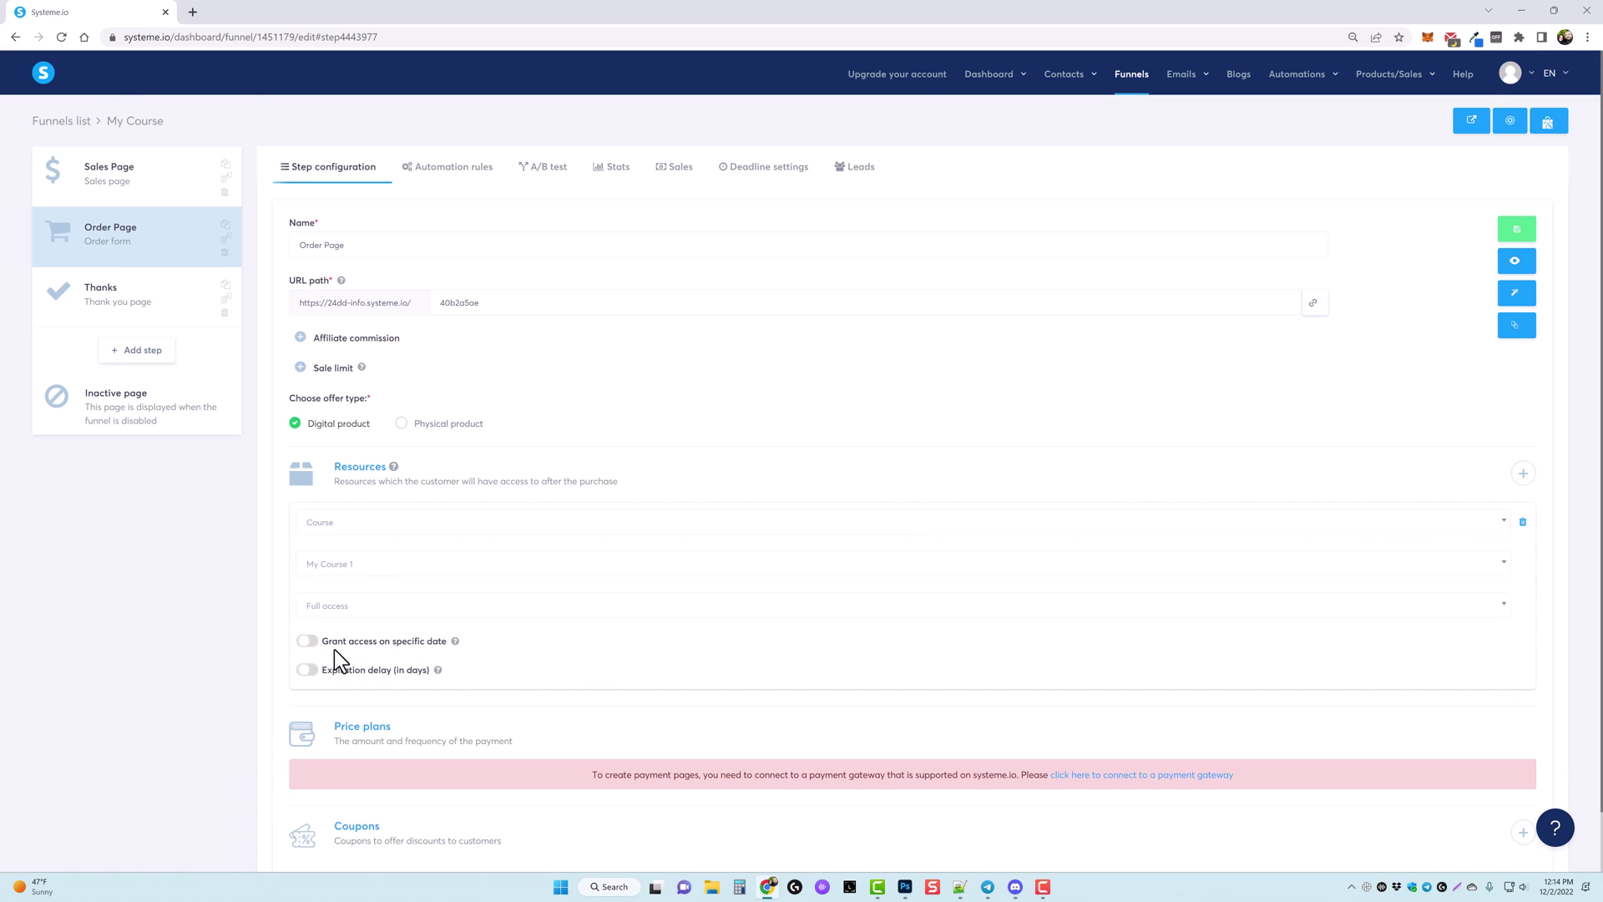
# Step: Look at the payment gateways that can be connected for the price plans and return to the order page configuration
pyautogui.scroll(-1, 376, 668)
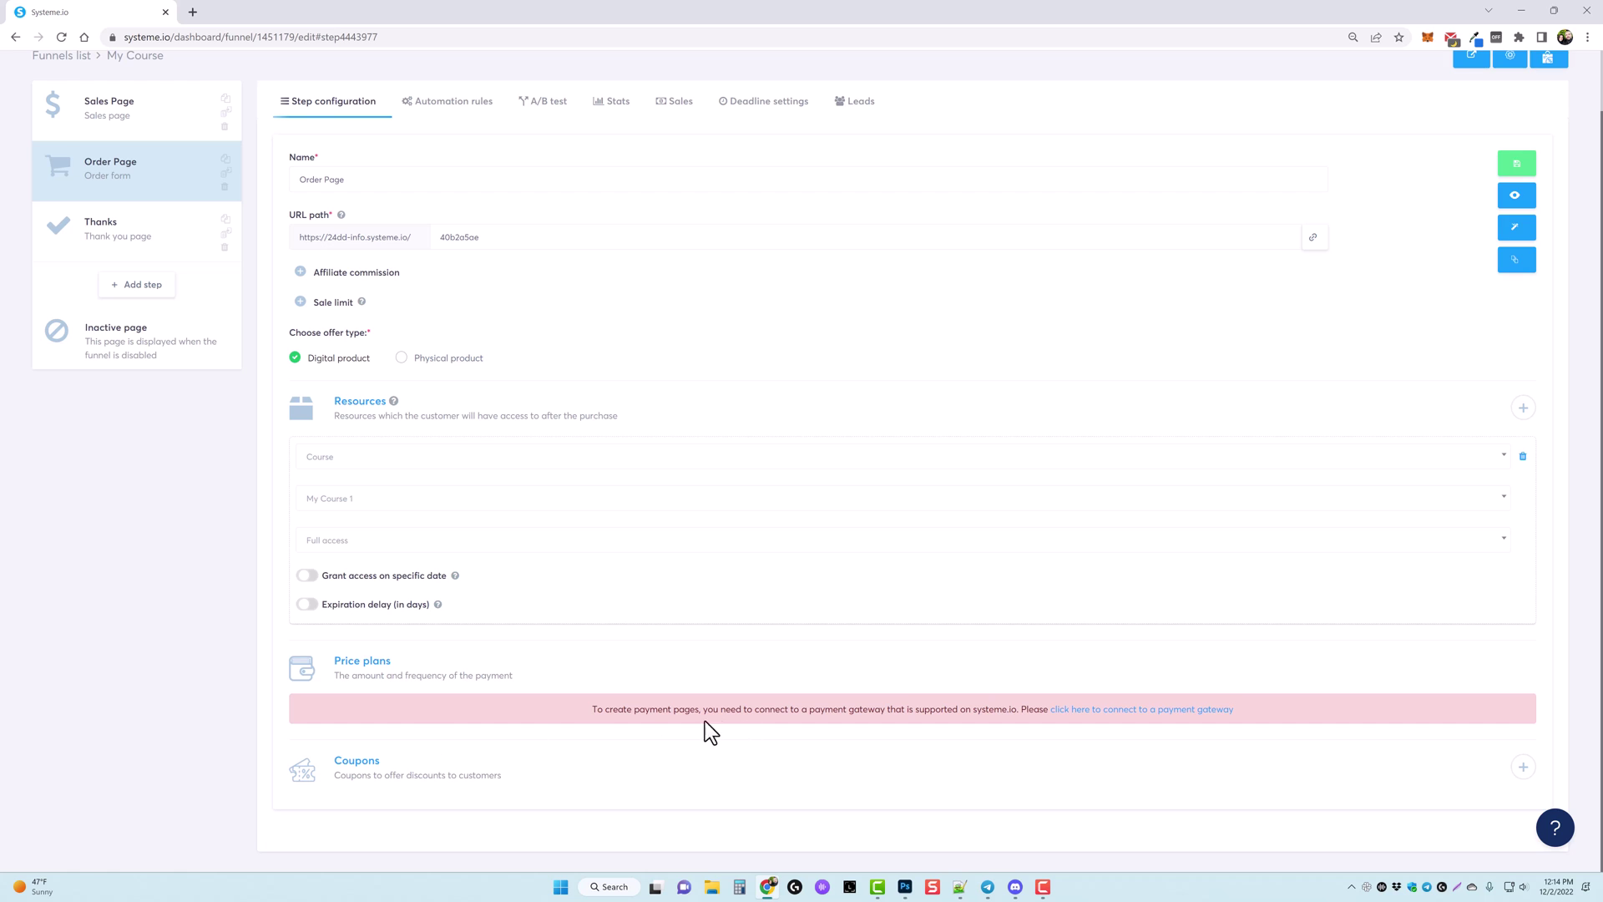
pyautogui.click(1138, 712)
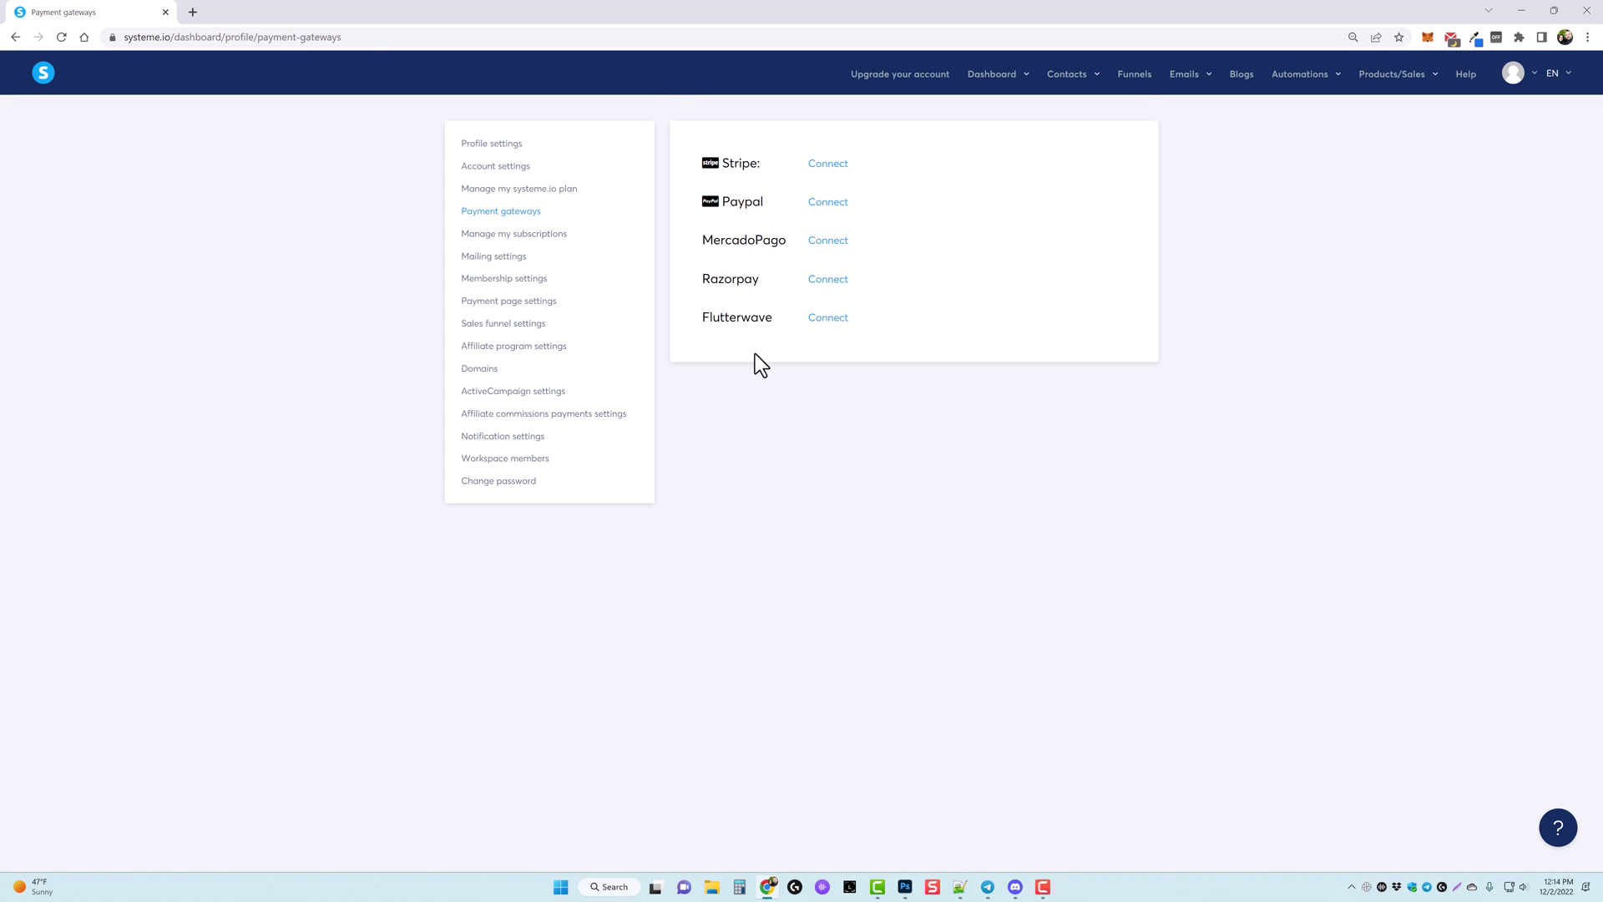
pyautogui.hotkey('alt', 'Left')
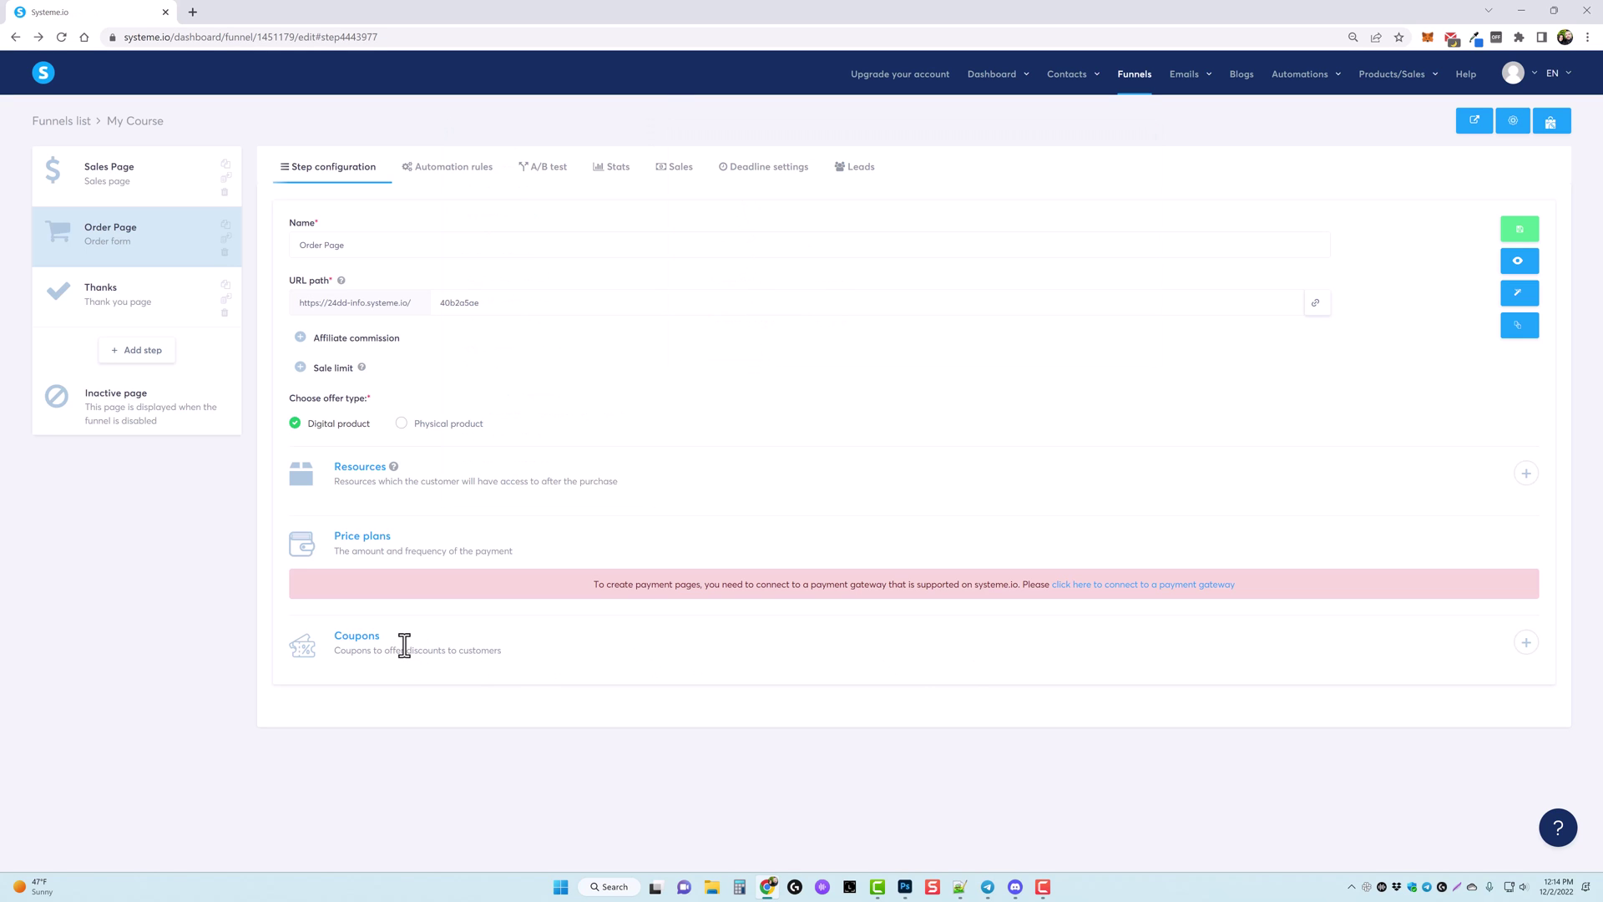
# Step: Review the Sales Page, Order Page and Thanks steps of the My Course funnel
pyautogui.click(125, 172)
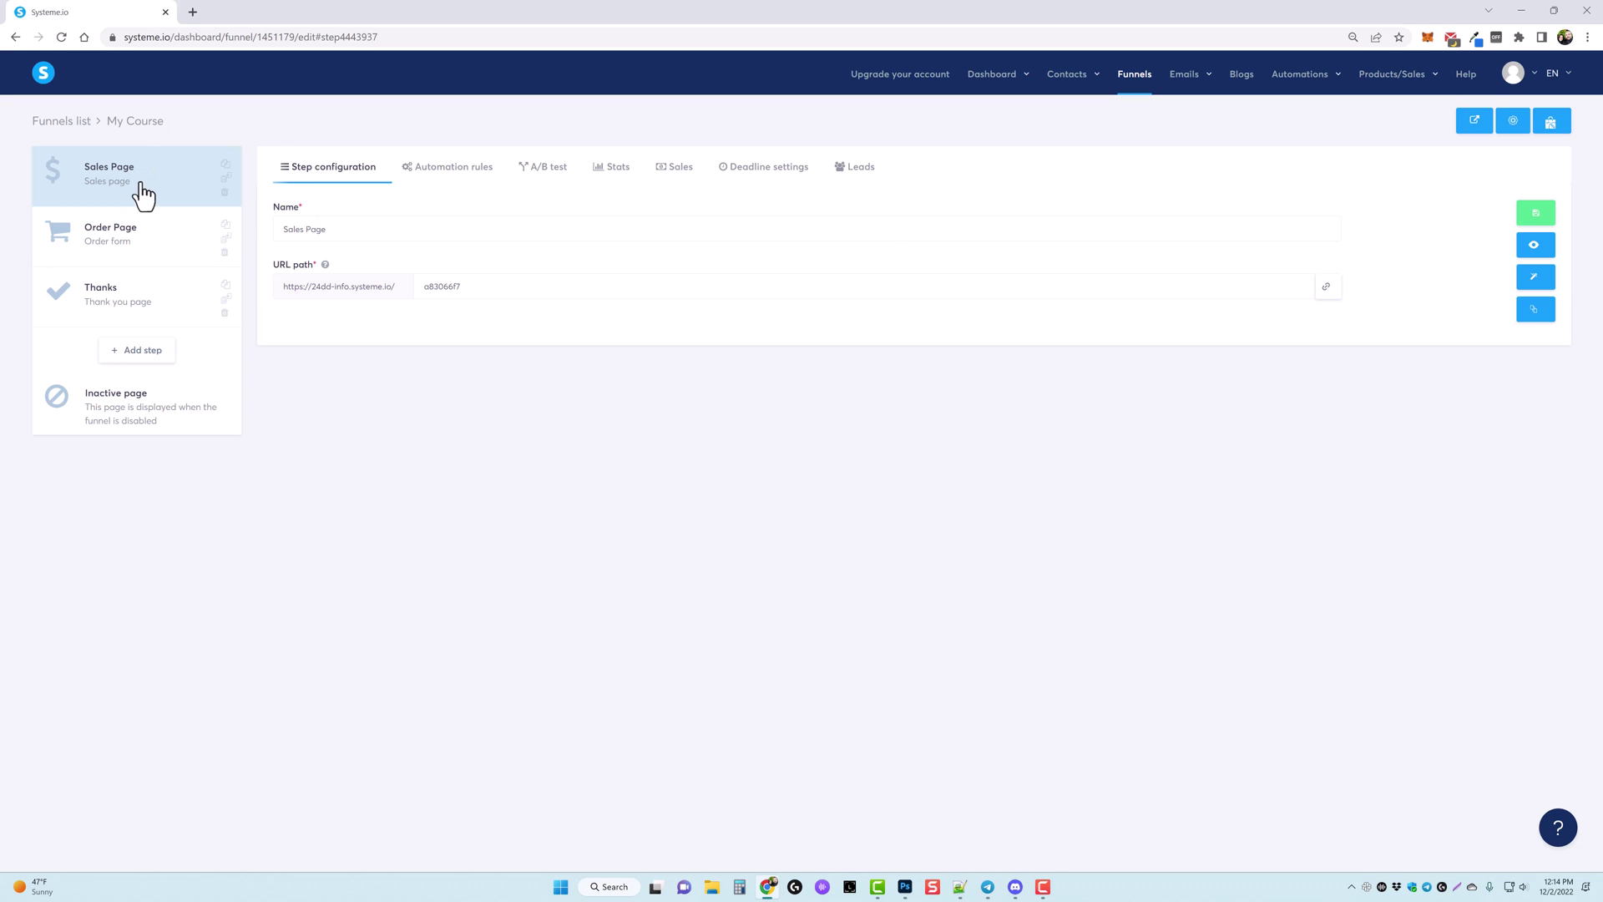
pyautogui.click(126, 249)
pyautogui.click(167, 294)
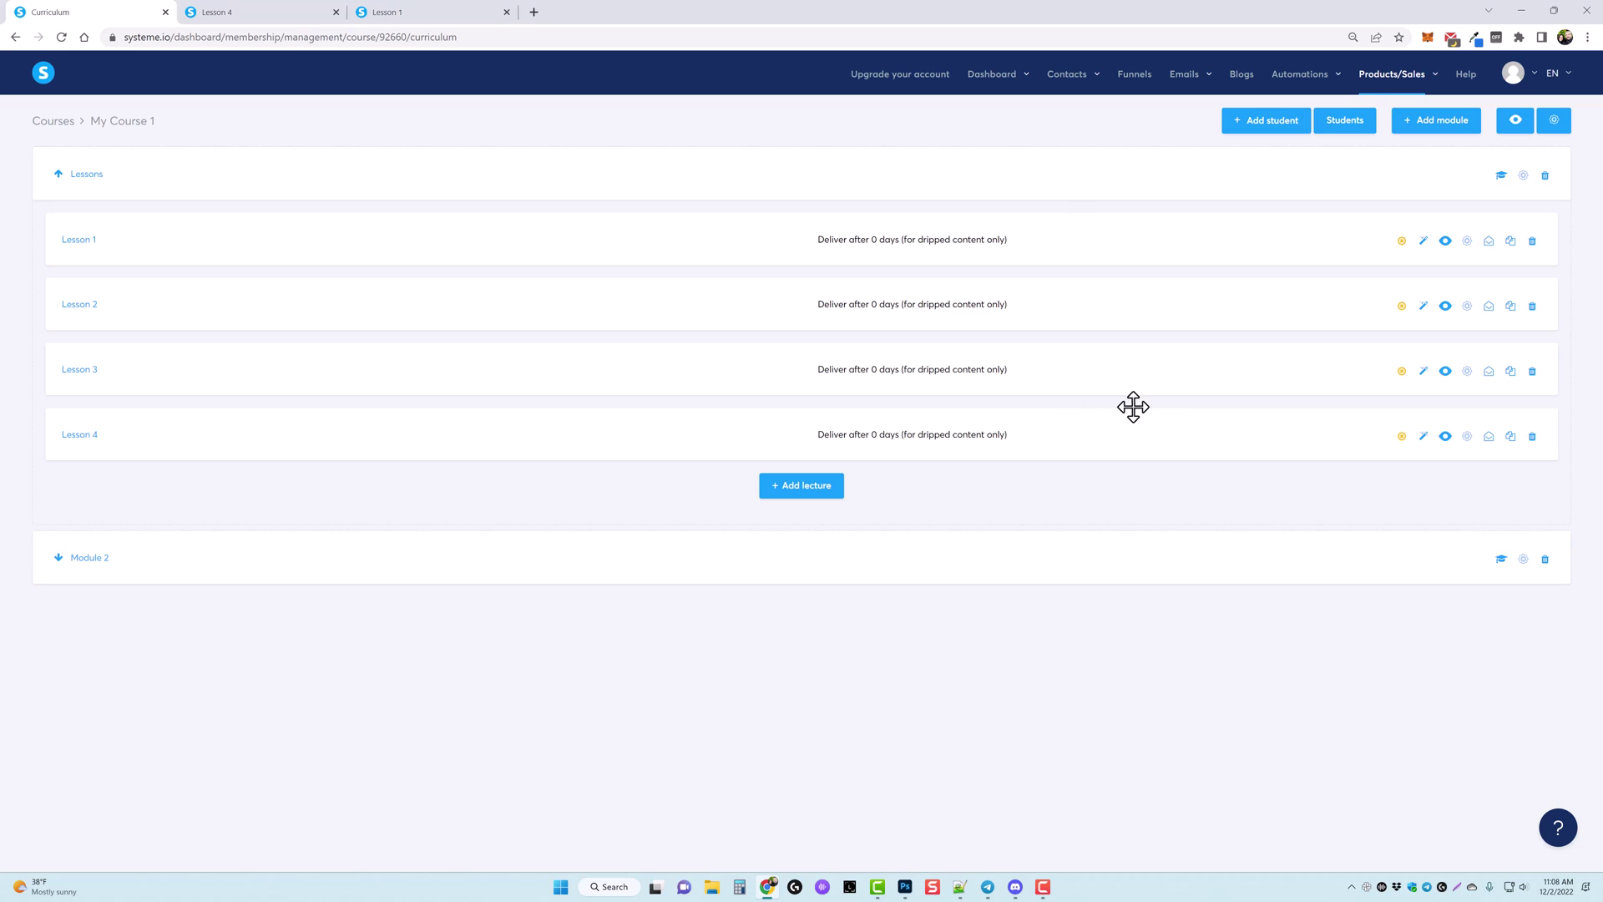
pyautogui.moveTo(1075, 91)
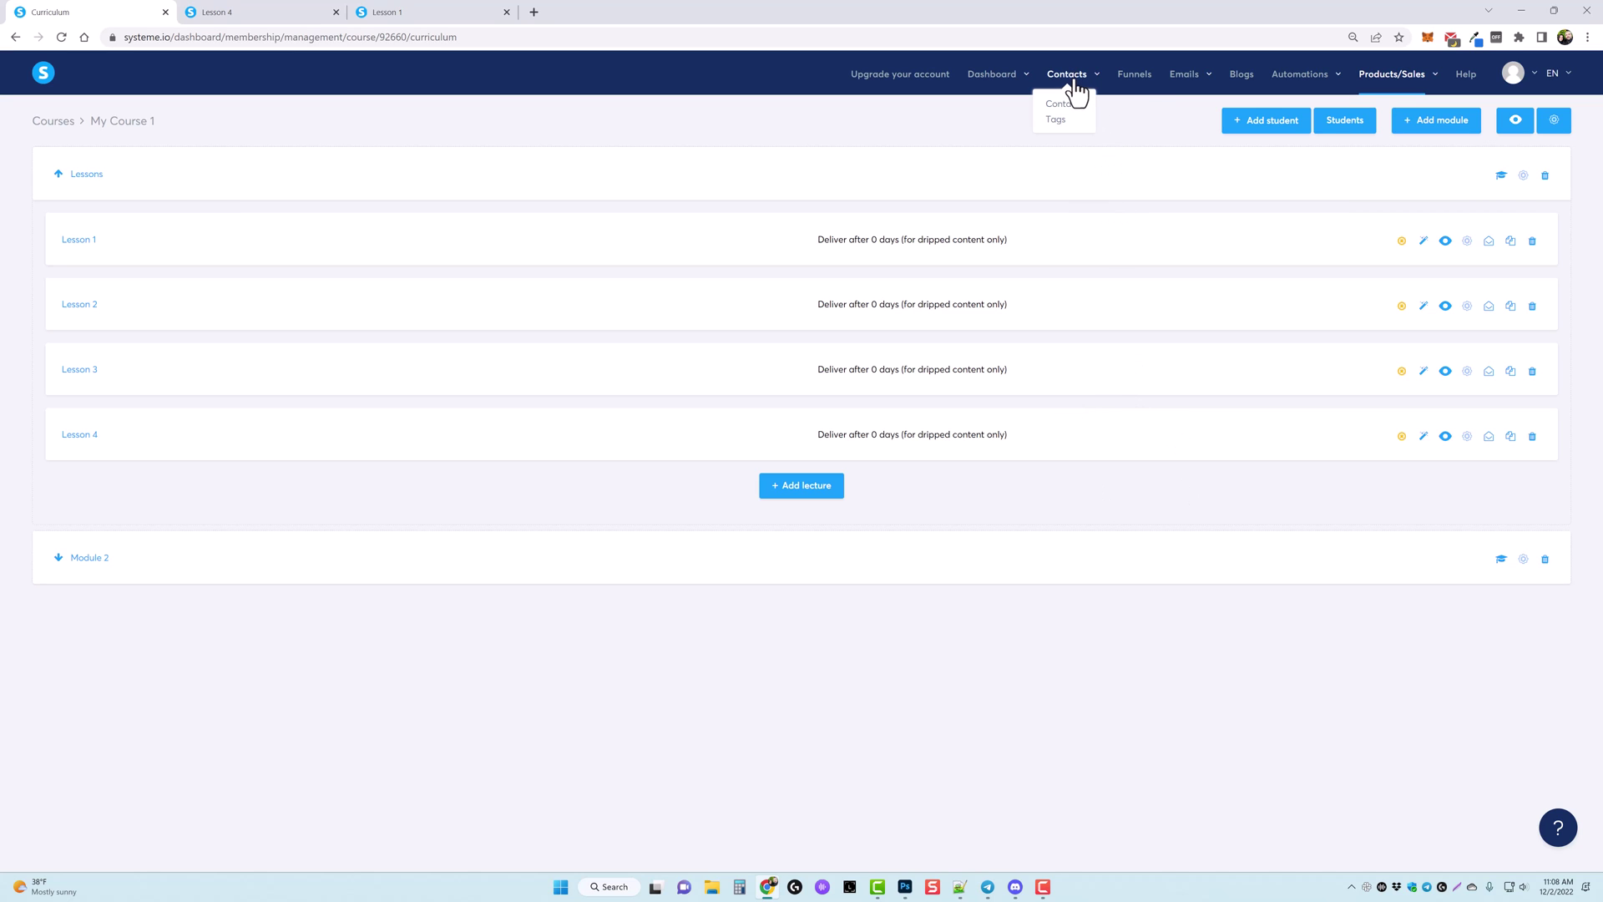
pyautogui.moveTo(1194, 90)
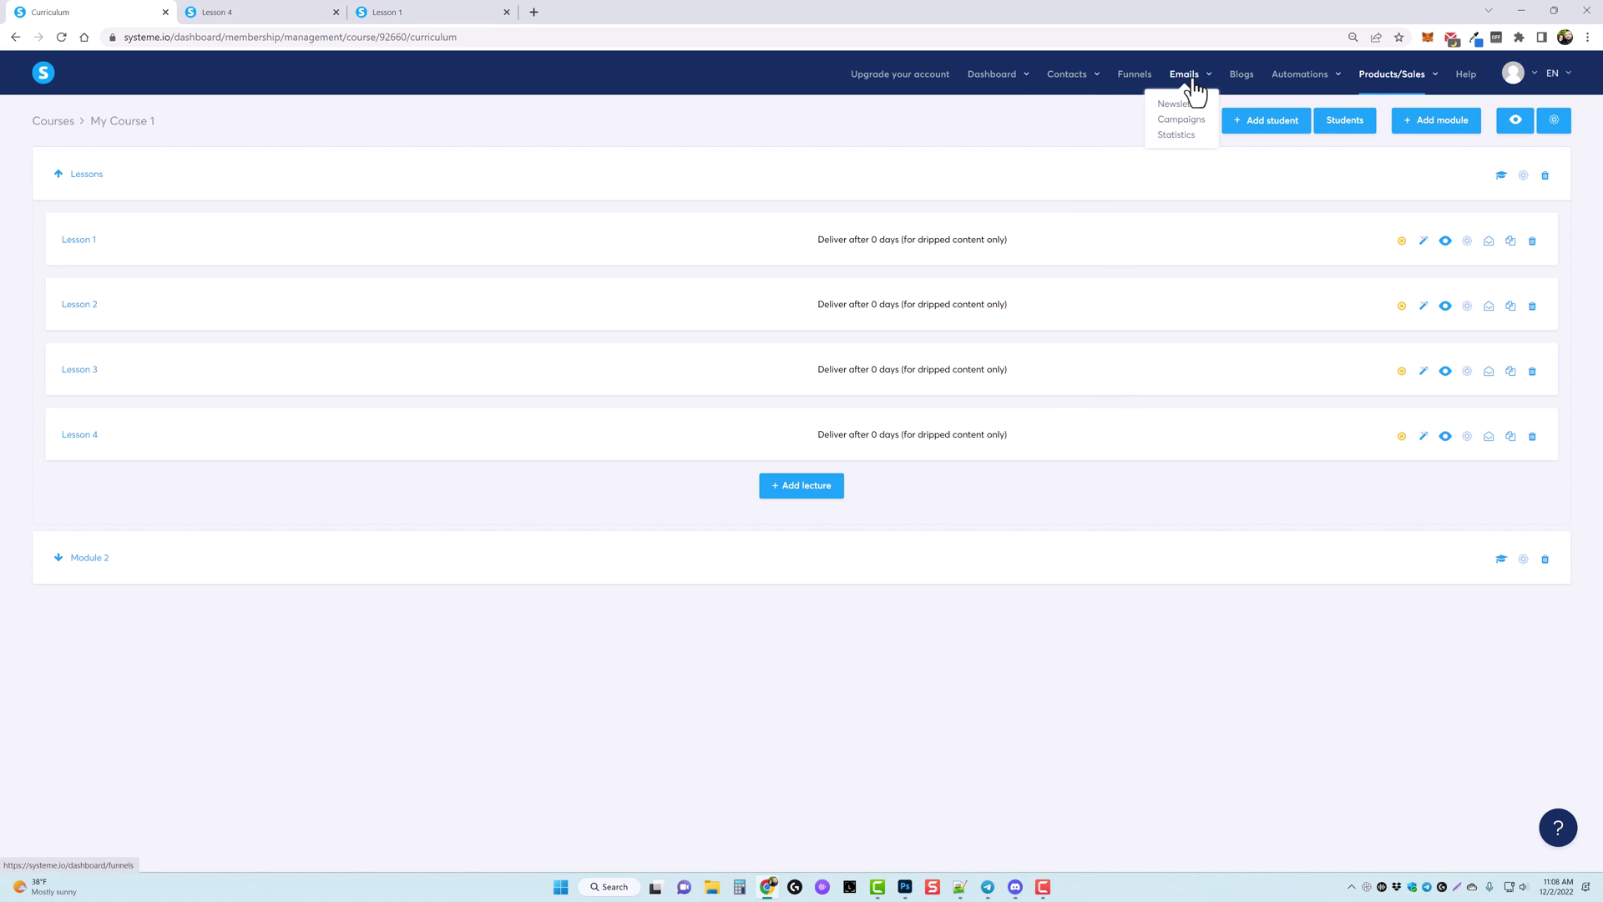
# Step: Open the account upgrade plans and compare the Freemium, Startup and Unlimited plans on monthly pricing
pyautogui.moveTo(1298, 87)
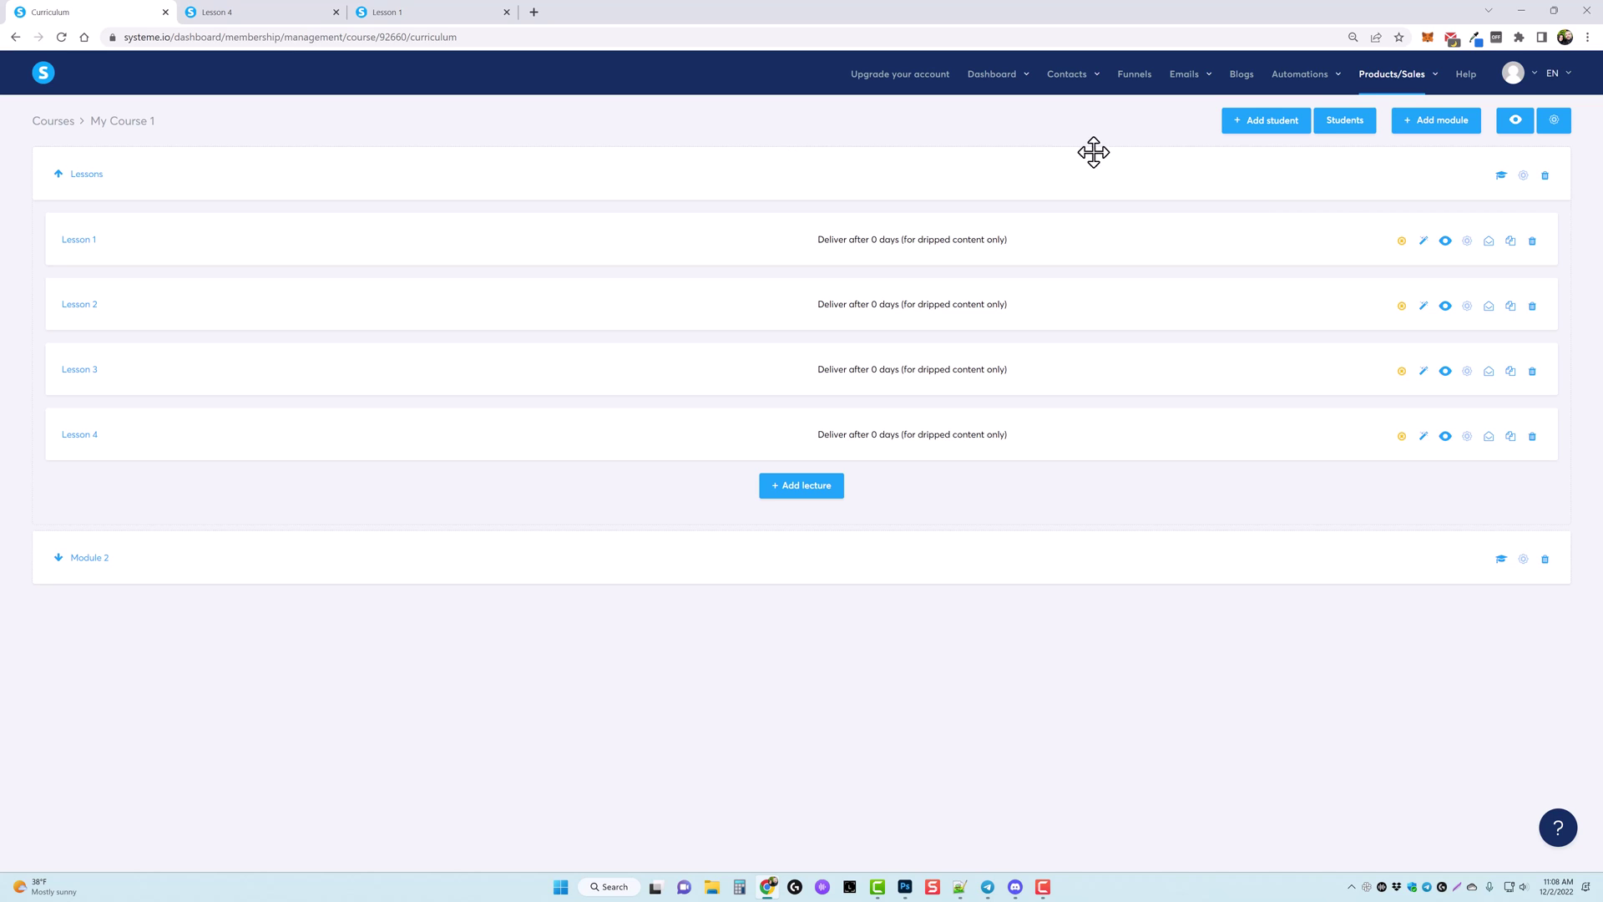
pyautogui.moveTo(1374, 87)
pyautogui.click(895, 84)
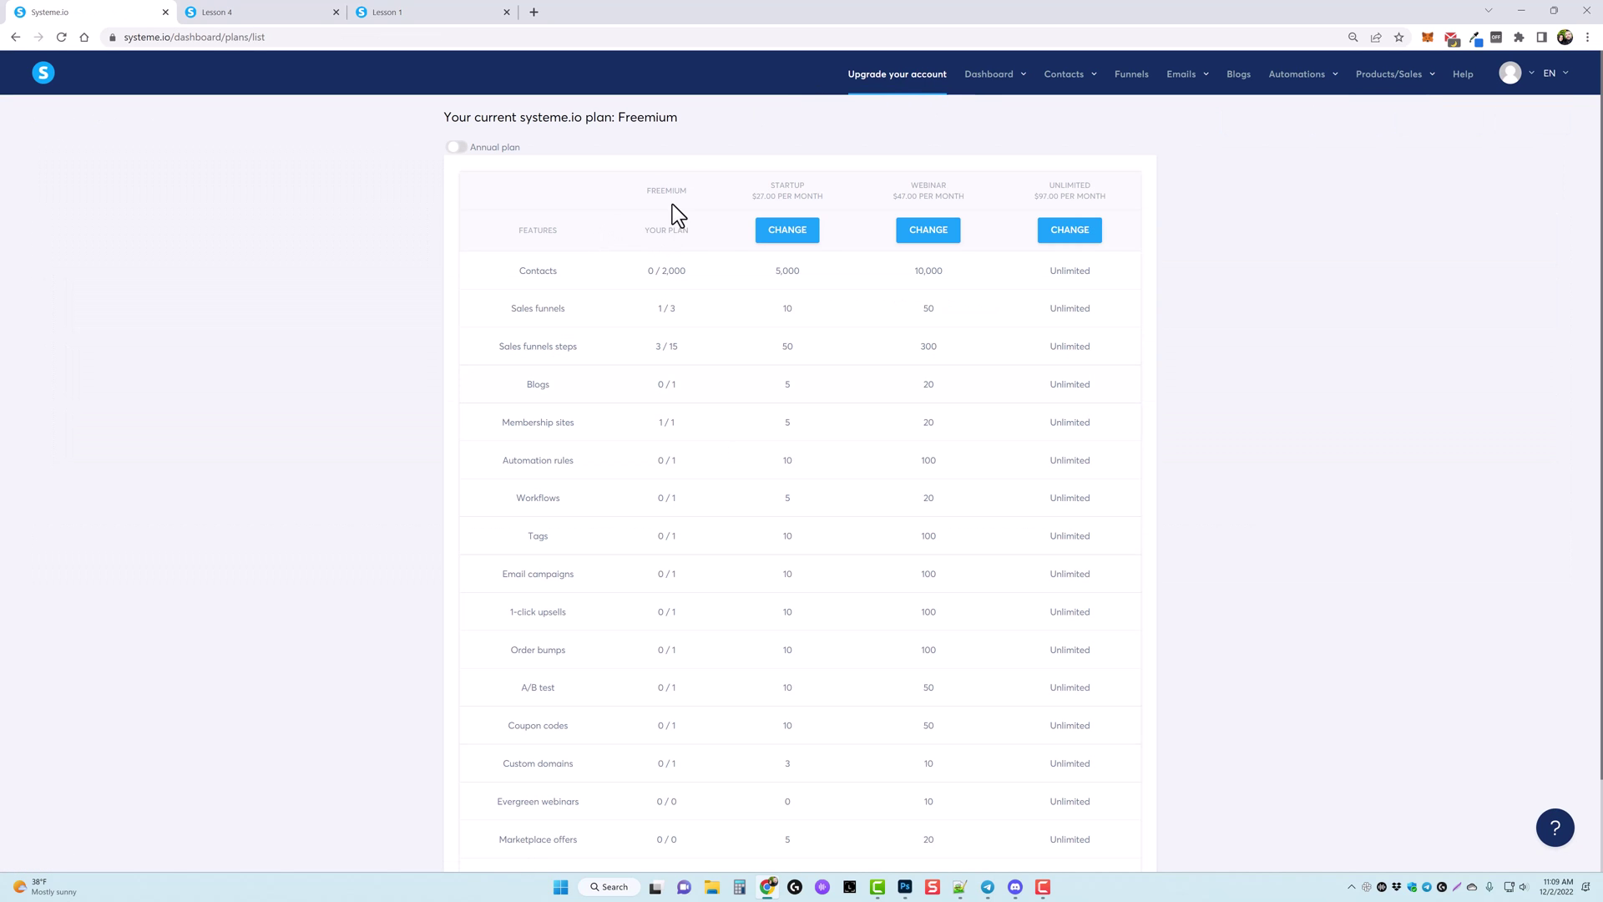
pyautogui.moveTo(646, 191); pyautogui.dragTo(693, 191)
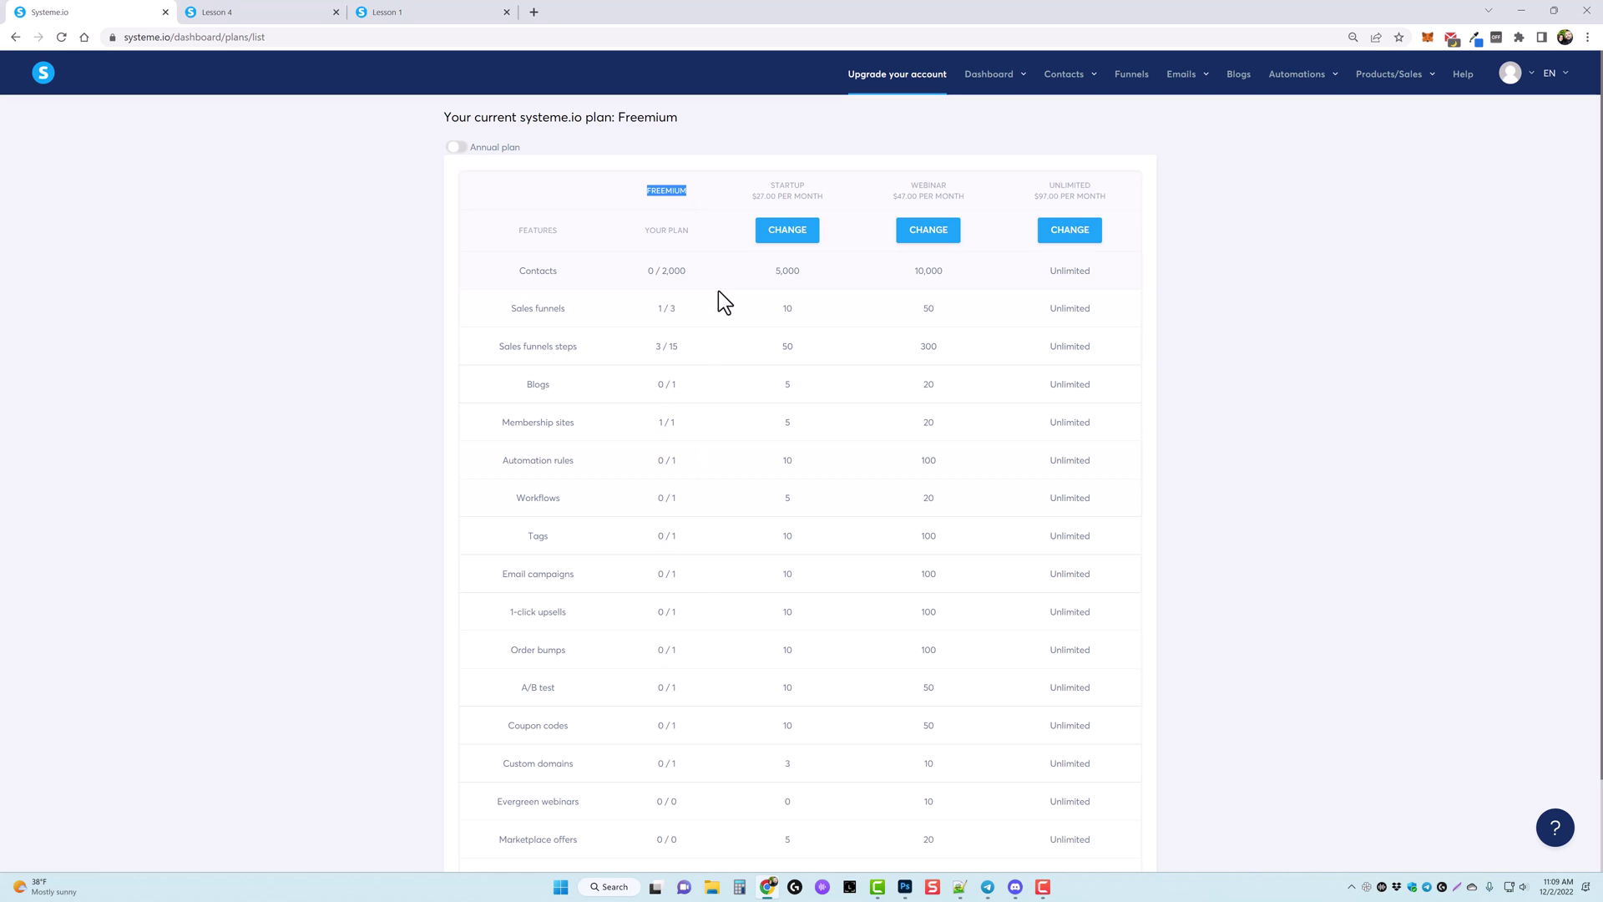
pyautogui.moveTo(771, 185); pyautogui.dragTo(816, 197)
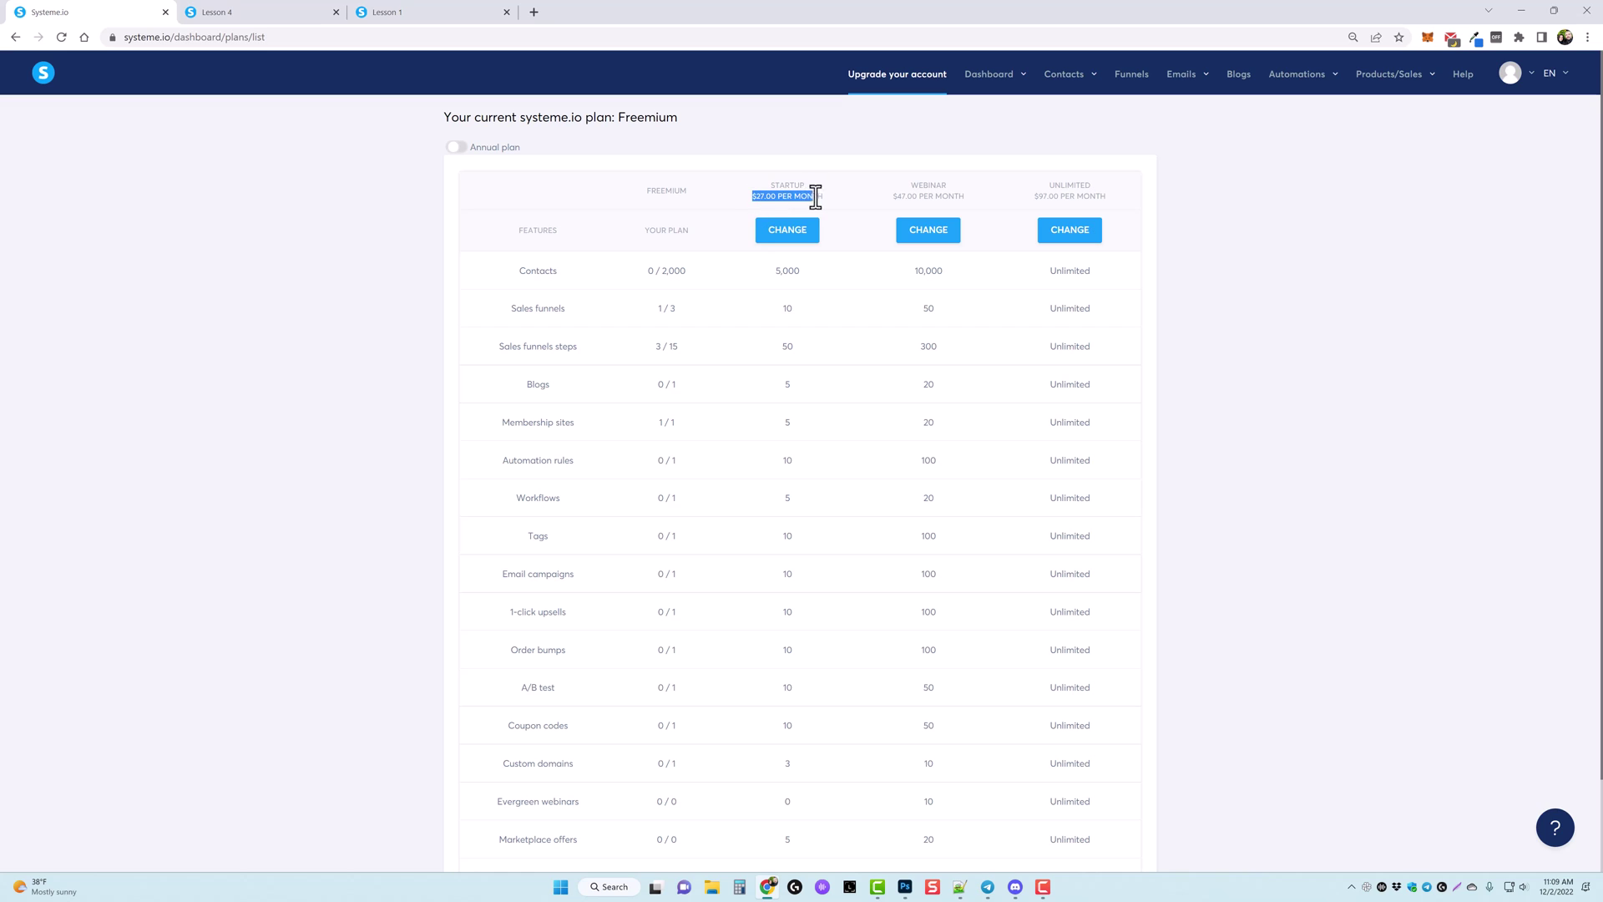
pyautogui.click(818, 283)
pyautogui.click(779, 184)
pyautogui.doubleClick(1052, 186)
pyautogui.moveTo(1033, 199); pyautogui.dragTo(1086, 198)
pyautogui.click(1114, 198)
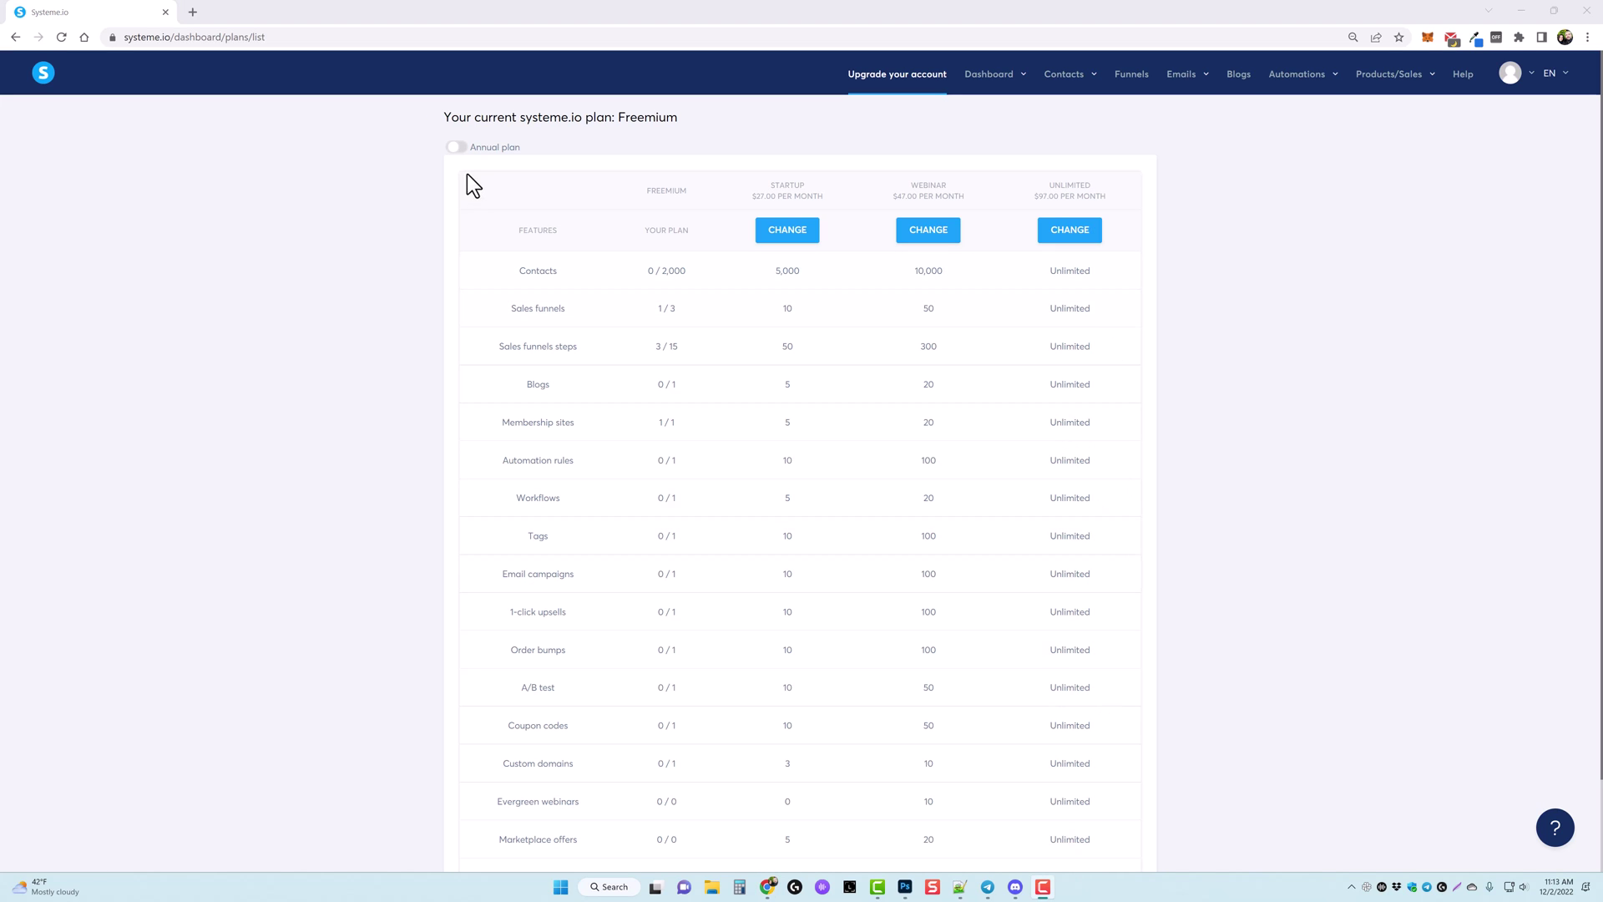
# Step: Switch the plan comparison to annual pricing and examine the Unlimited plan's yearly price and feature limits
pyautogui.click(456, 148)
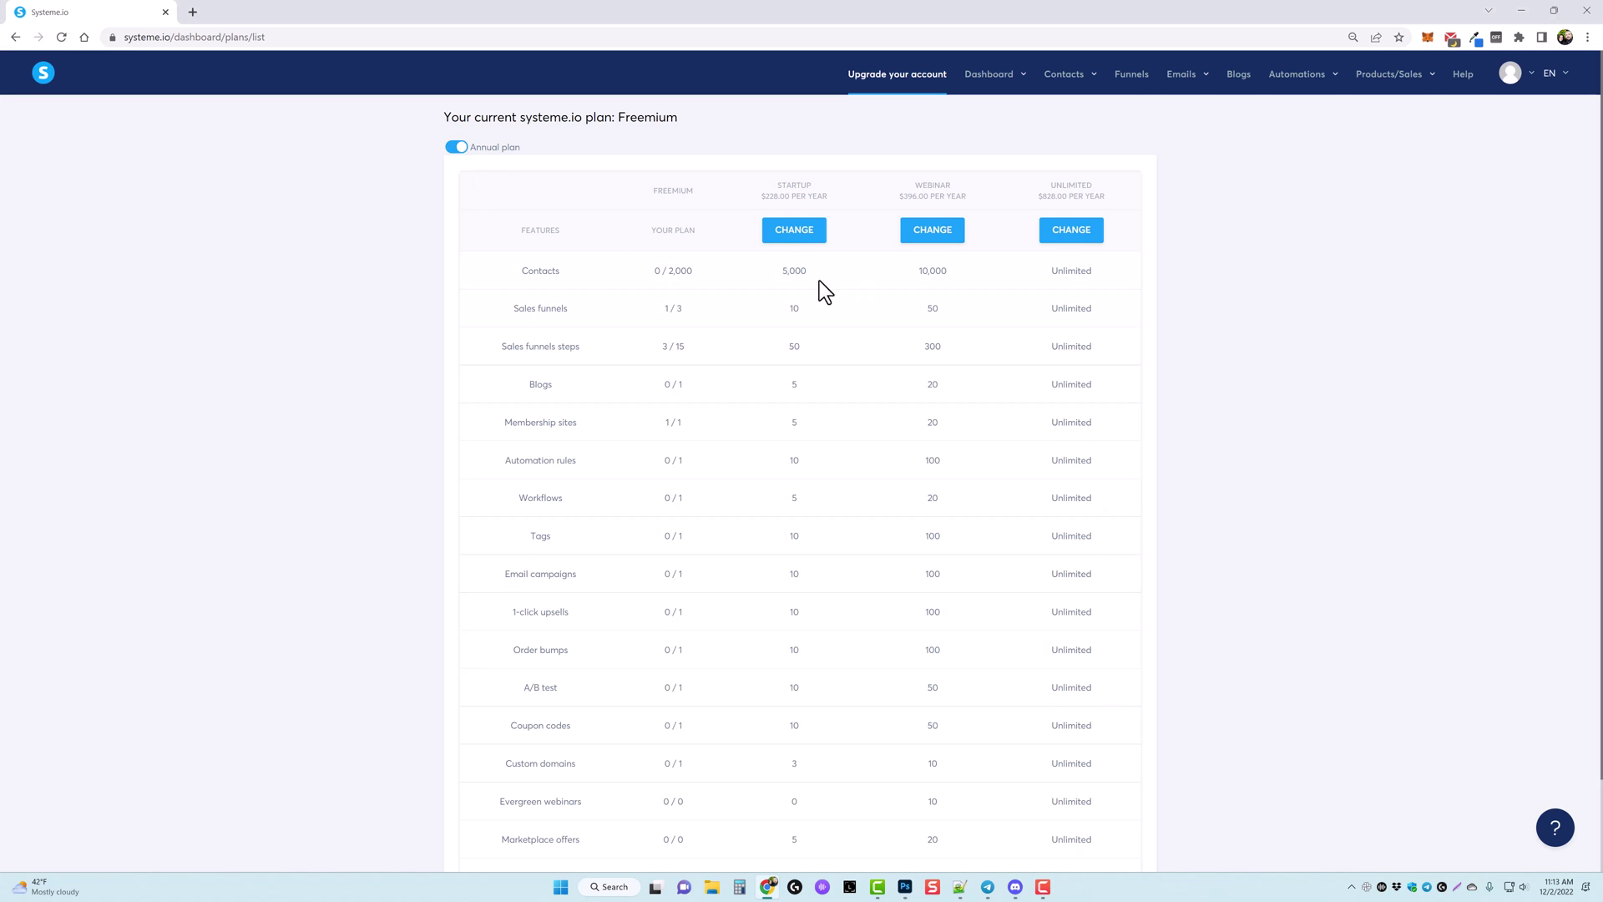
pyautogui.moveTo(1042, 197); pyautogui.dragTo(1096, 198)
pyautogui.click(1158, 319)
pyautogui.scroll(-1, 1061, 310)
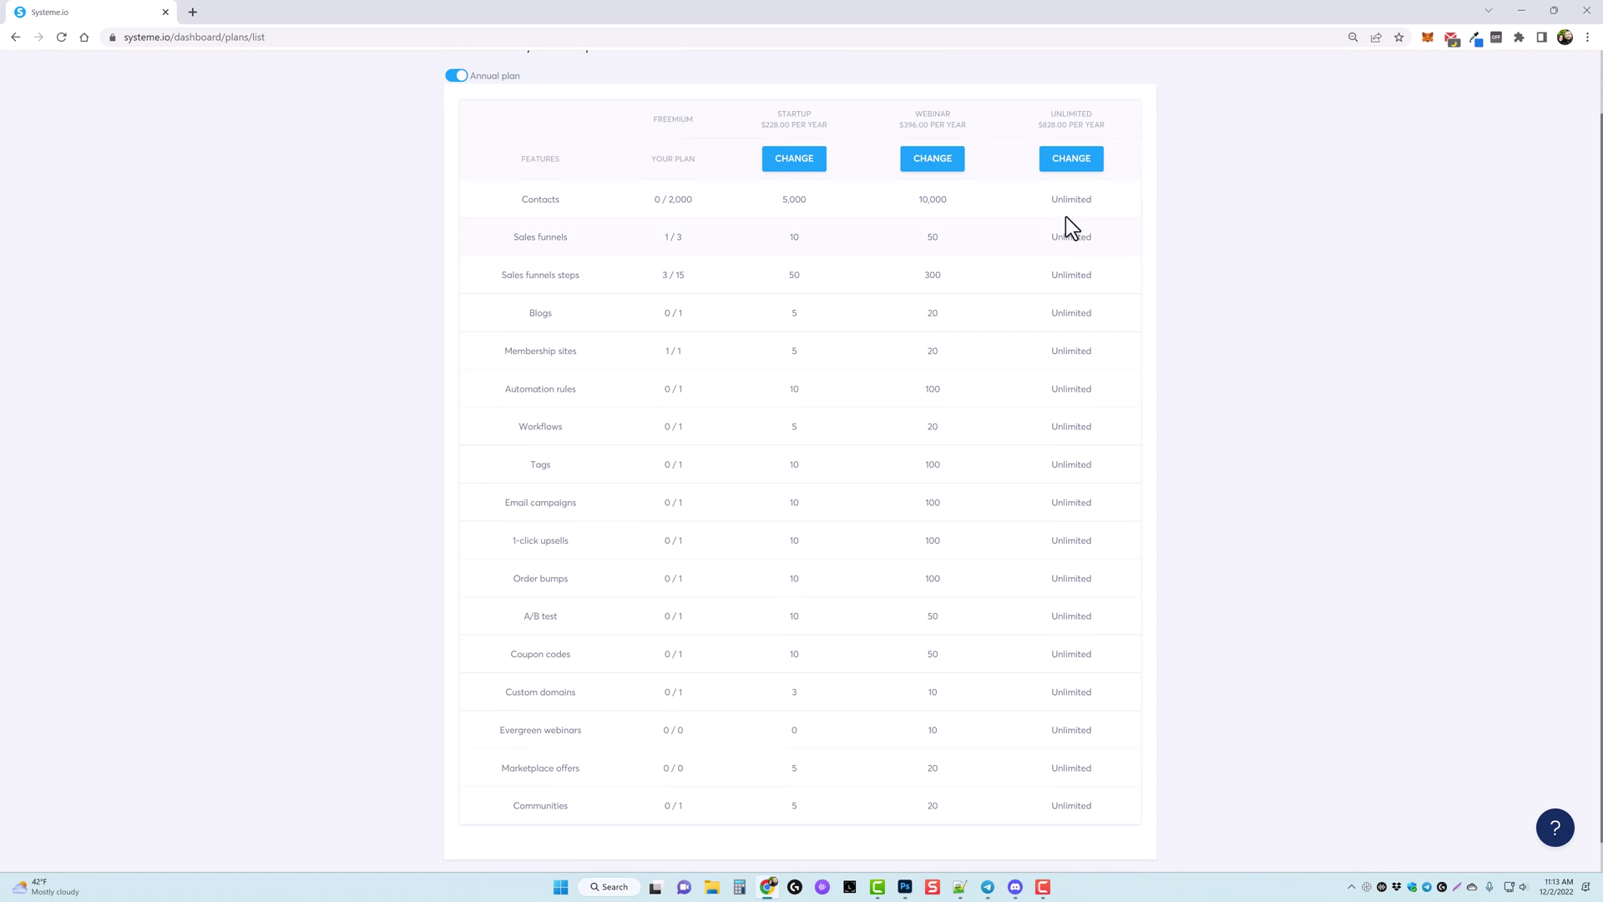
pyautogui.scroll(-1, 1074, 207)
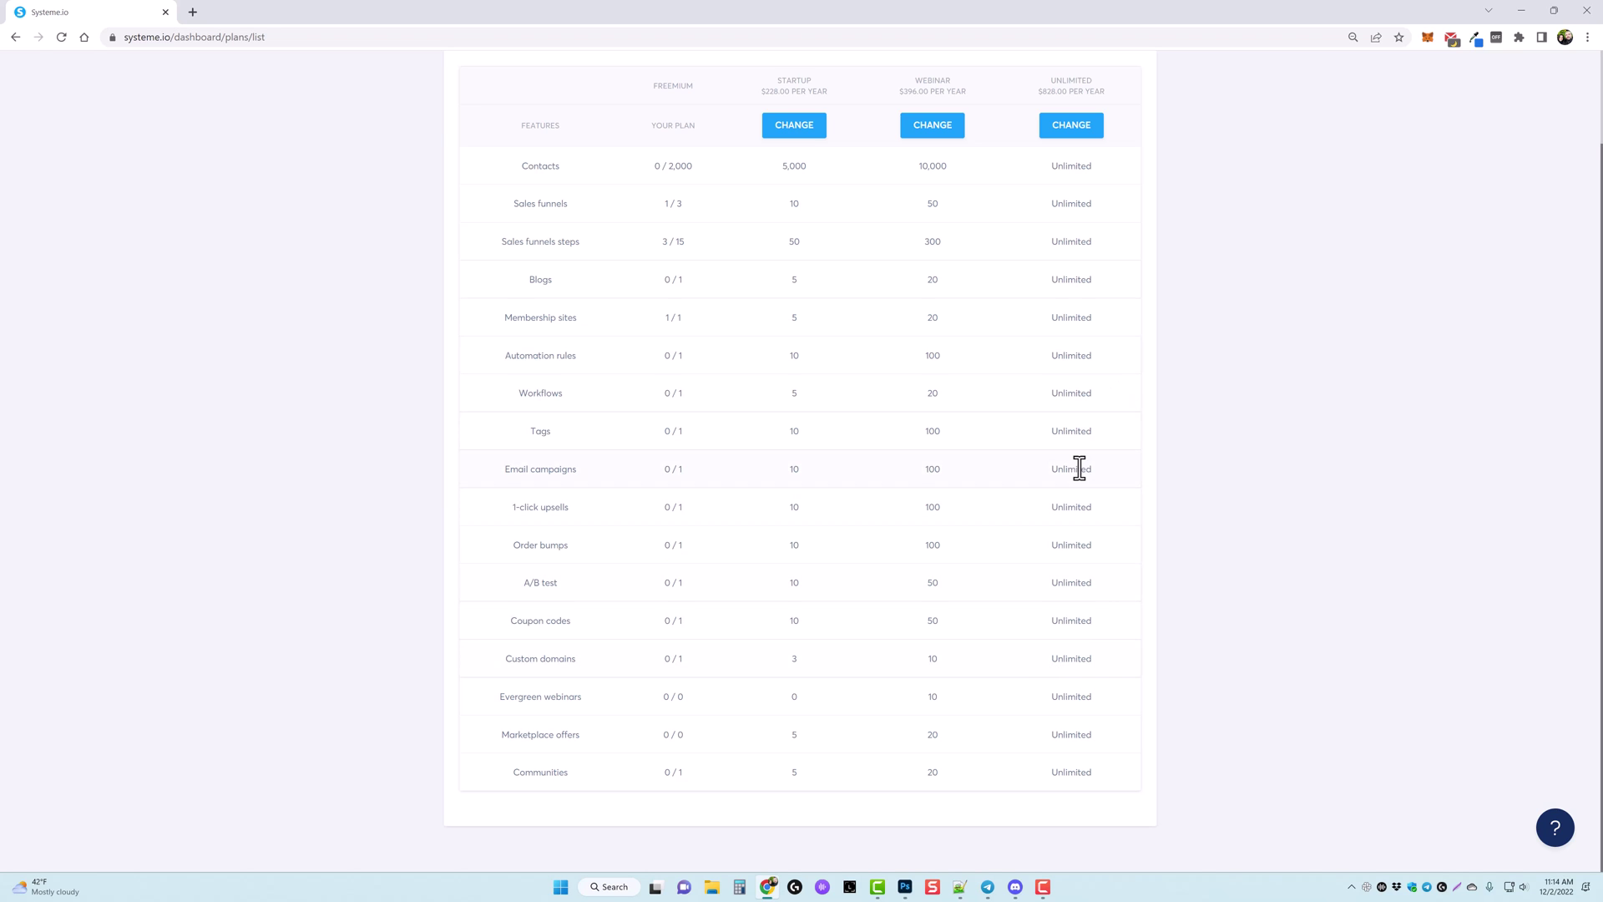
pyautogui.scroll(2, 1077, 465)
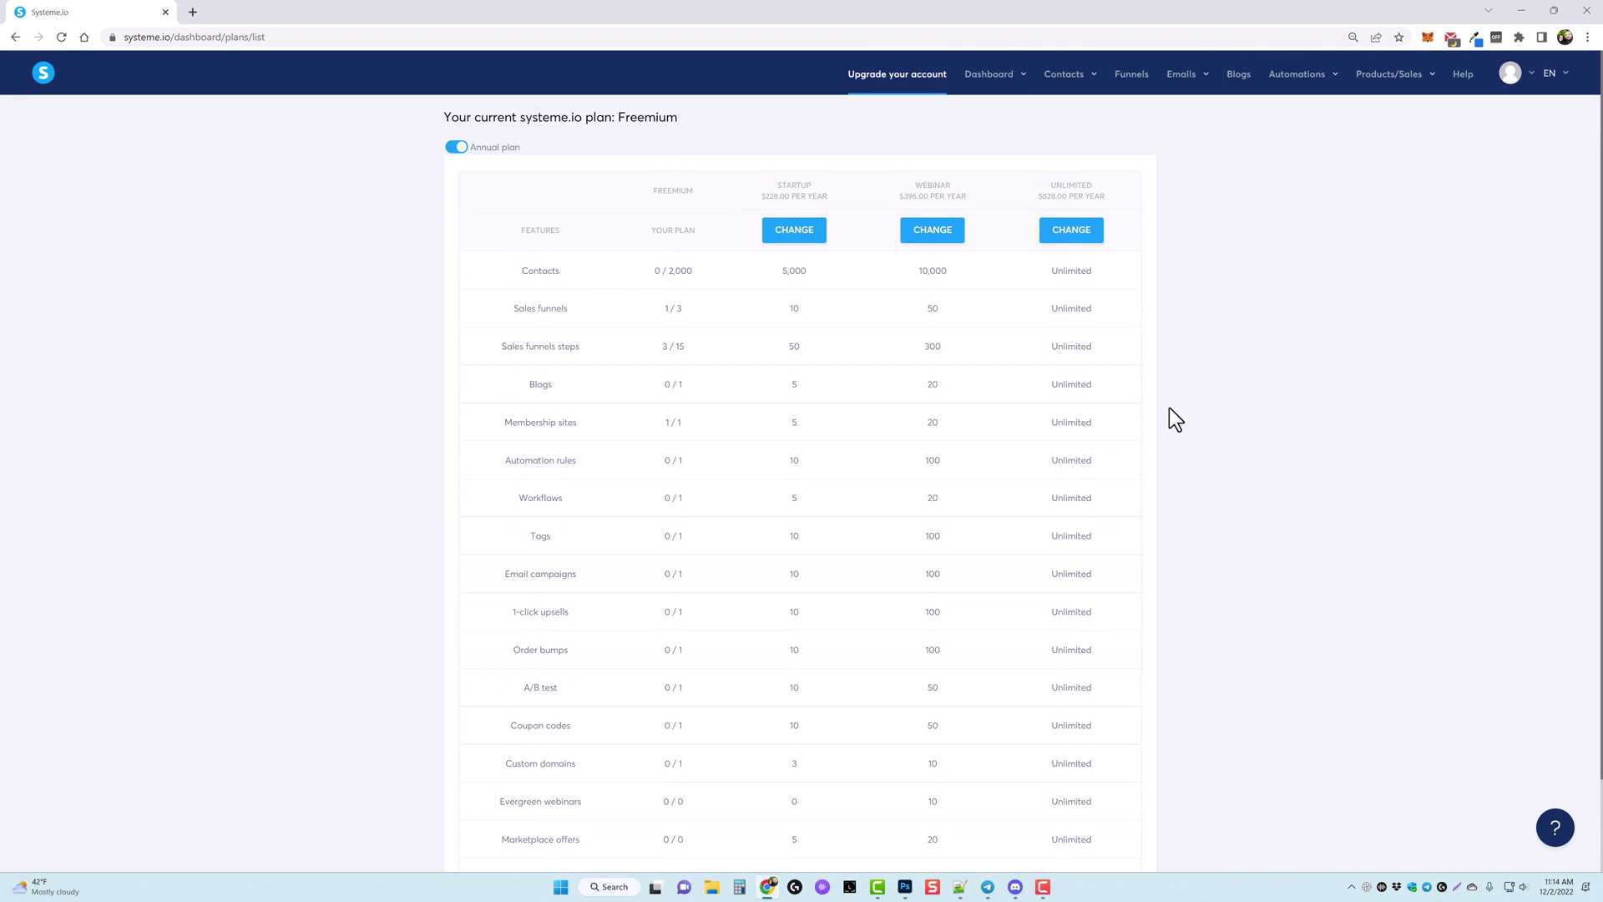